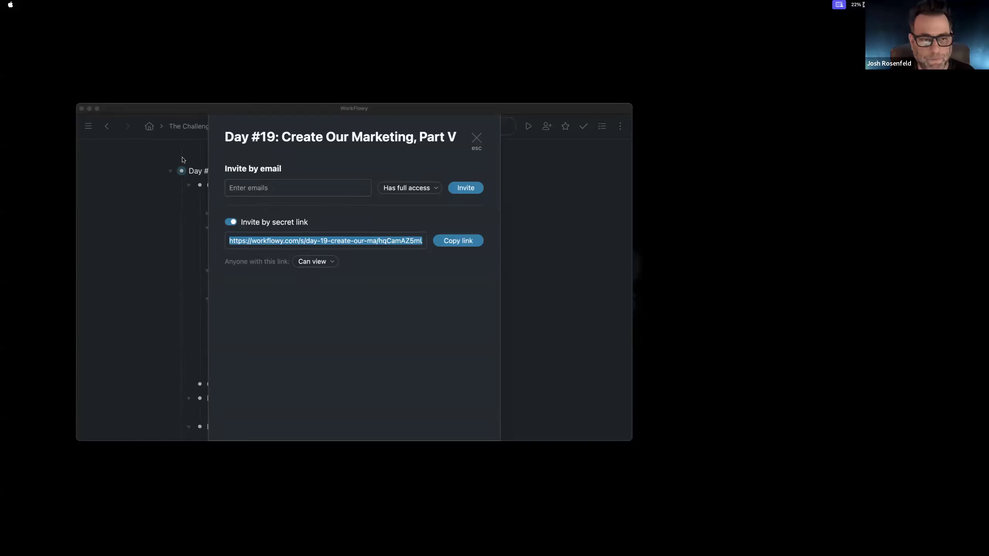
Step: Bring up the Chrome window and switch to the desktop showing the Funnels list and Facebook page
drag(622, 555, 594, 555)
key(ctrl+Left)
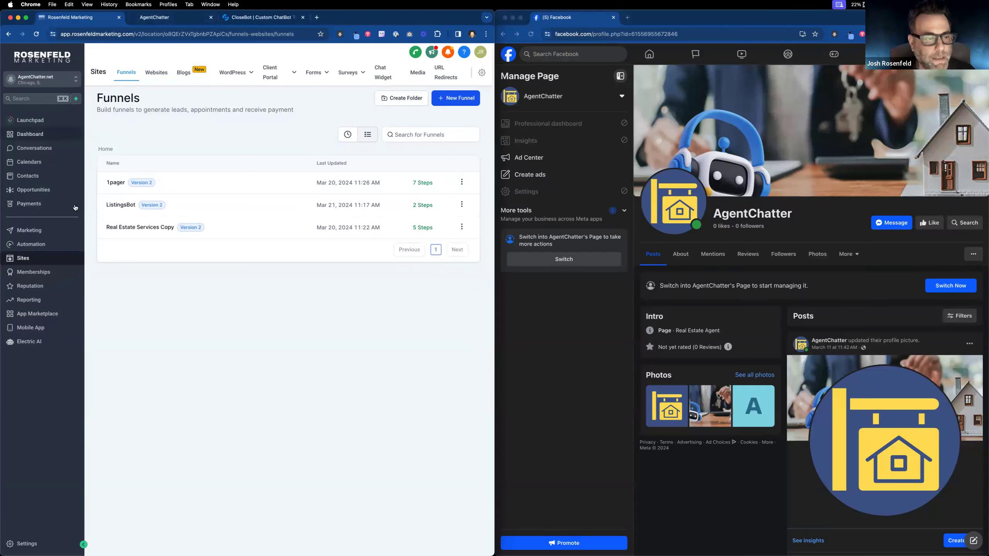
Step: On the CloseBot bot testing page, select bot 6053 - AgentChatter: Default
click(171, 17)
click(424, 102)
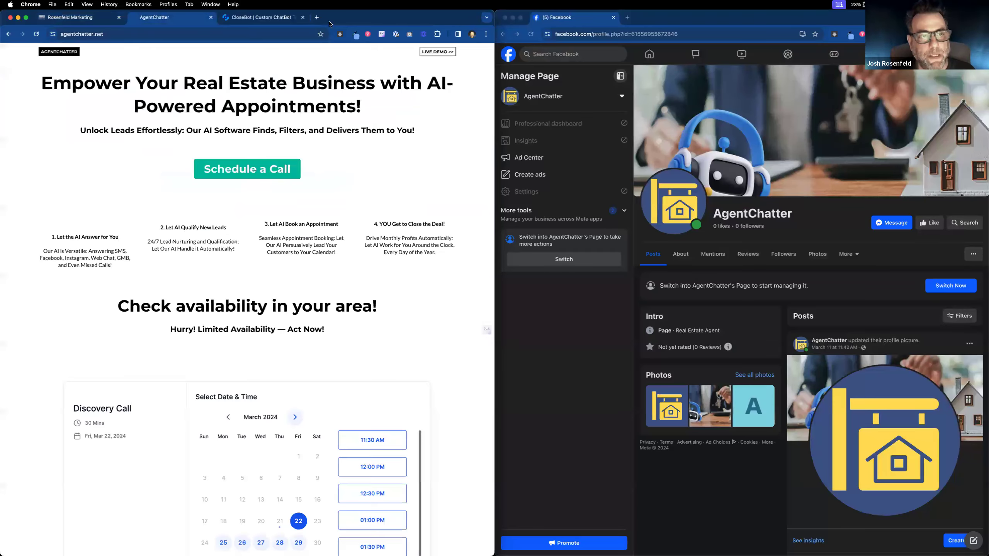
click(257, 17)
click(62, 75)
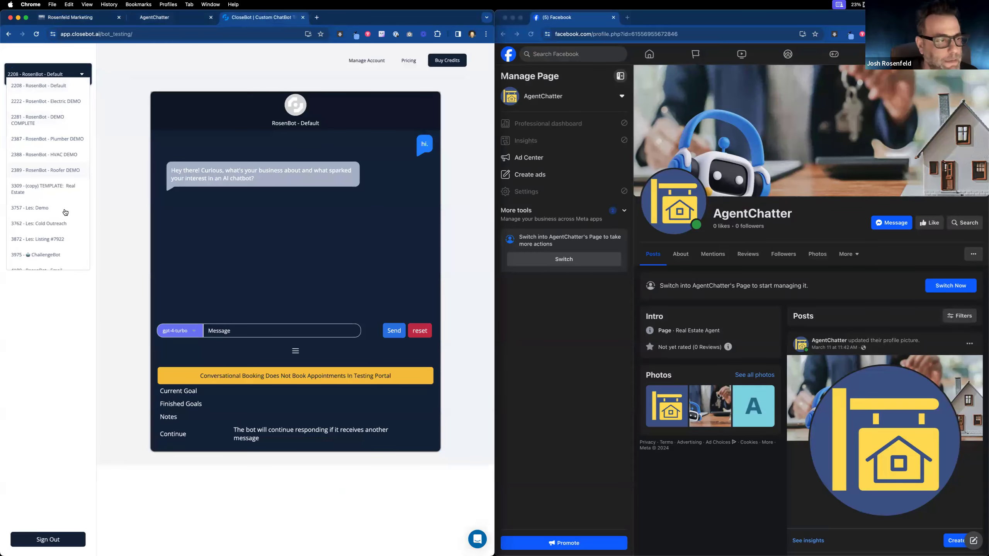
scroll(65, 229, down, 5)
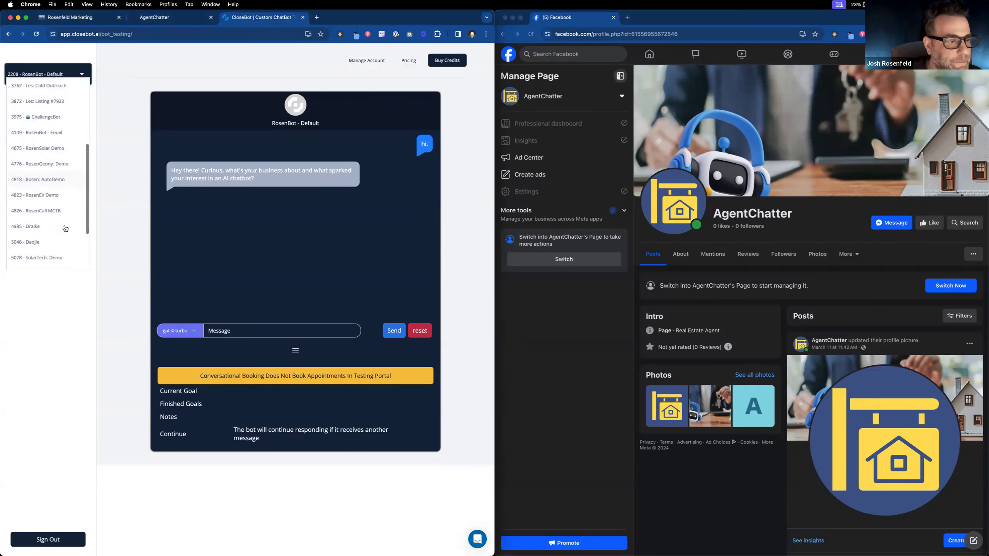
scroll(64, 226, up, 4)
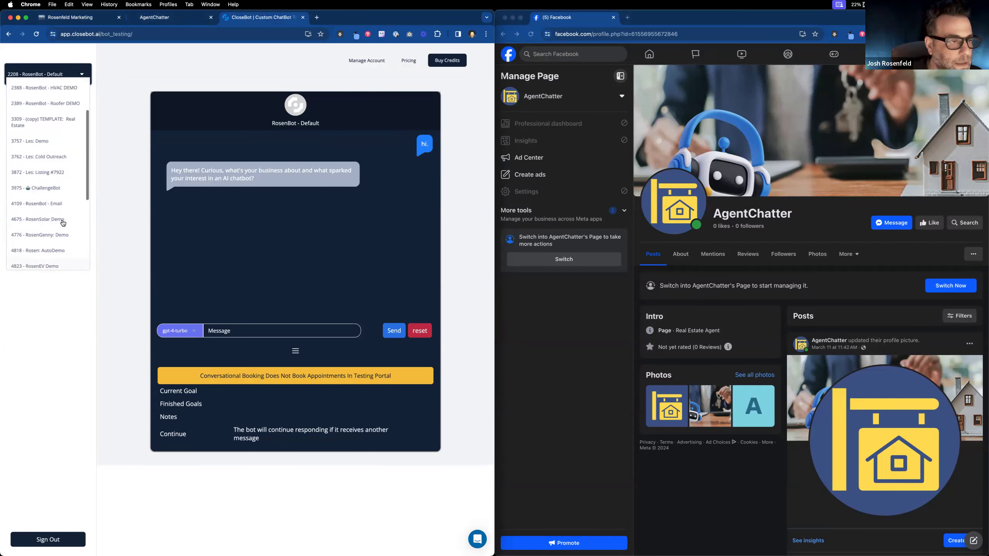
scroll(63, 223, up, 2)
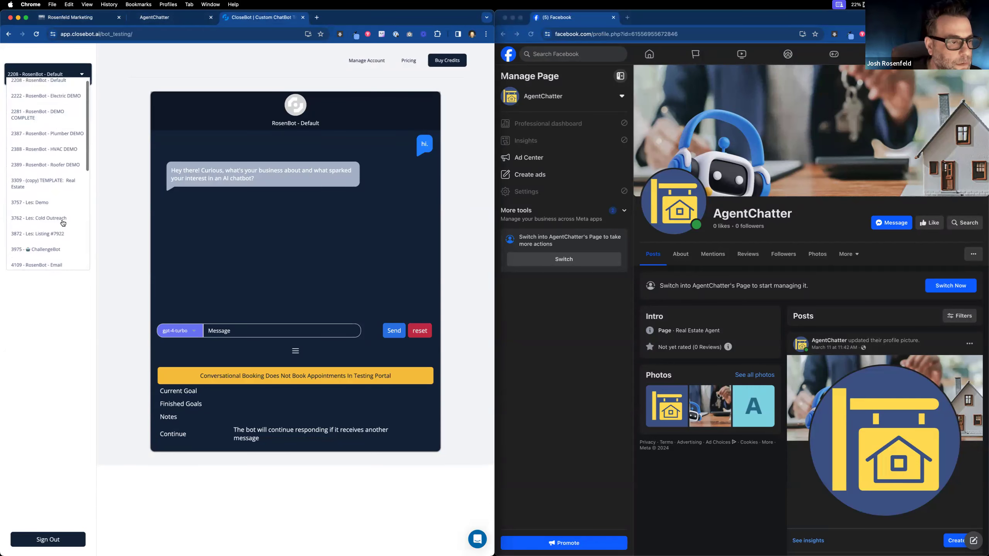
scroll(63, 223, down, 10)
scroll(63, 223, down, 1)
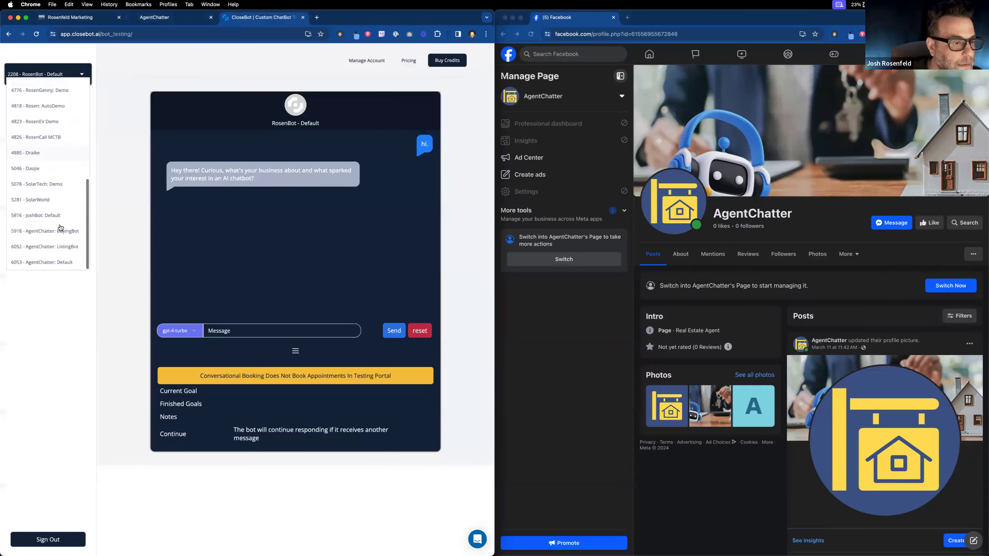
click(58, 264)
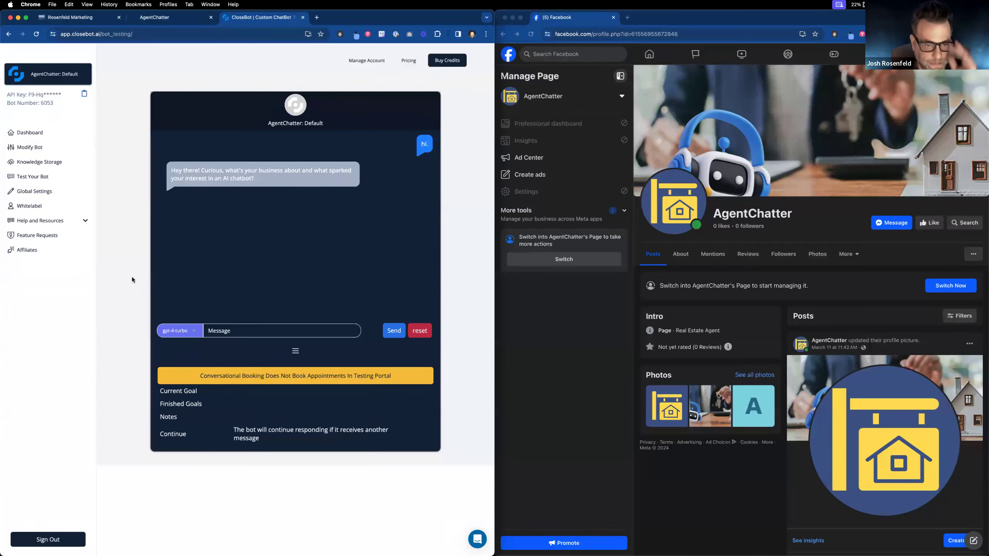
Step: Change the bot's label to 'AgentChatter: Receptionist' and save it
click(48, 155)
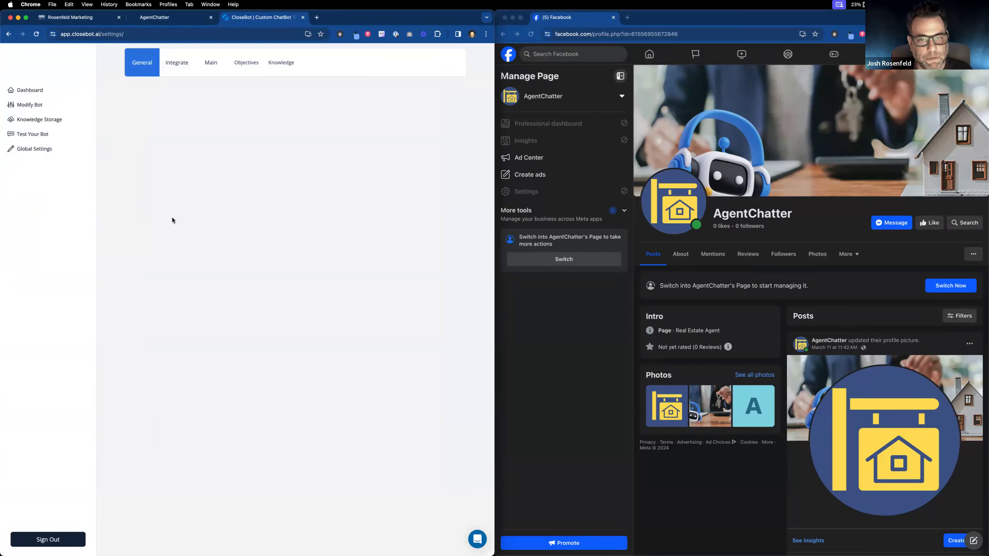
double_click(167, 146)
text(REce)
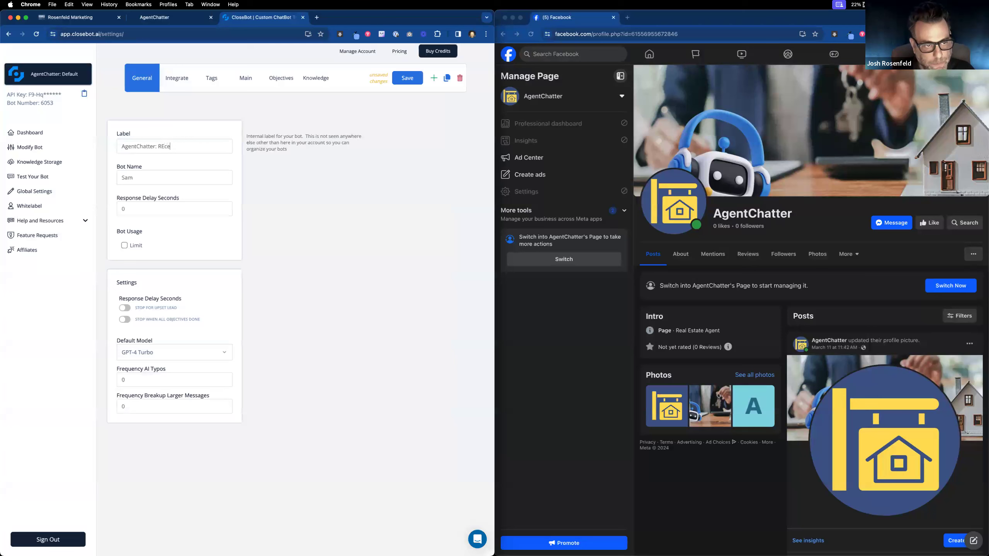
key(BackSpace)
key(BackSpace)
text(eceptionist)
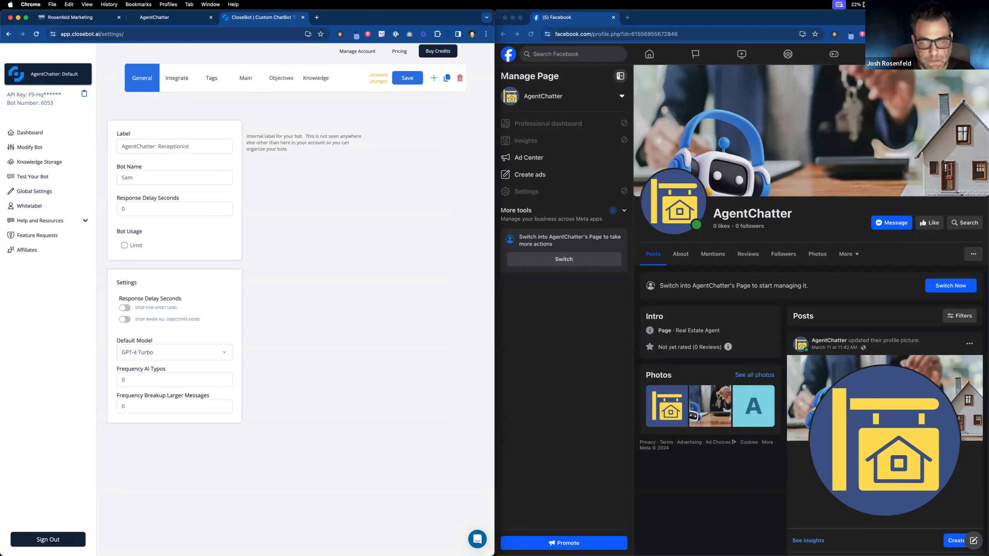
click(138, 180)
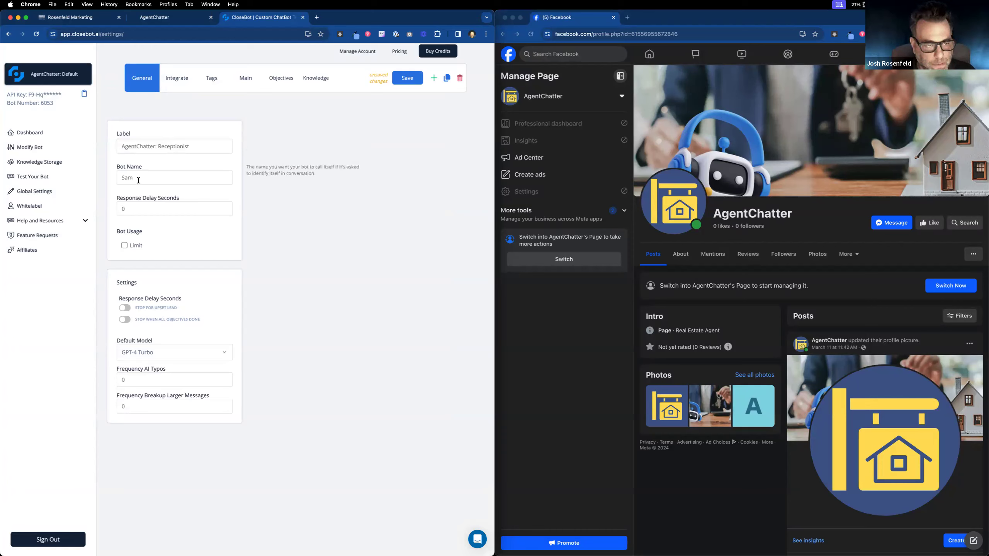
click(403, 78)
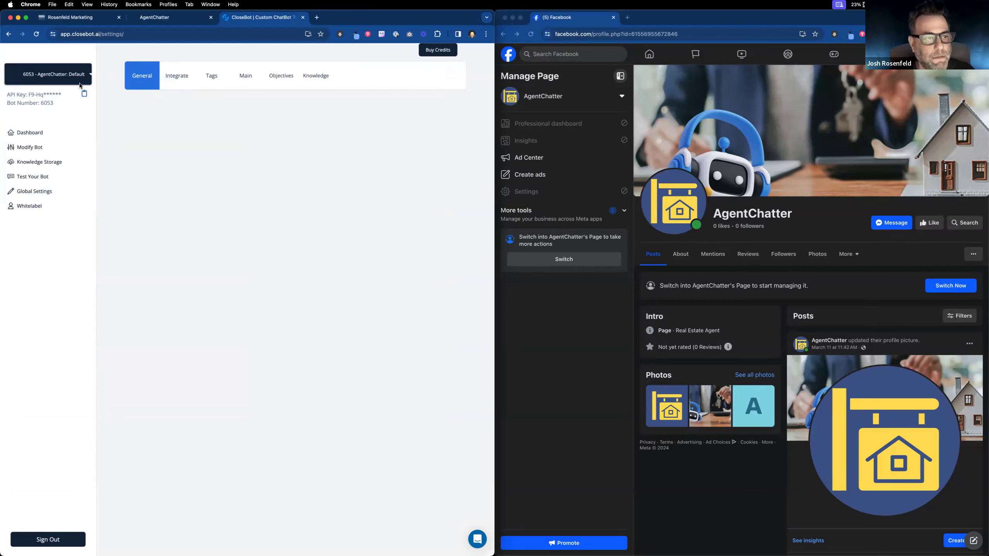
Step: Open AgentChatter's chatbot demo sign-up form, tick the terms checkbox, then return to the Rosenfeld Marketing funnels
click(146, 20)
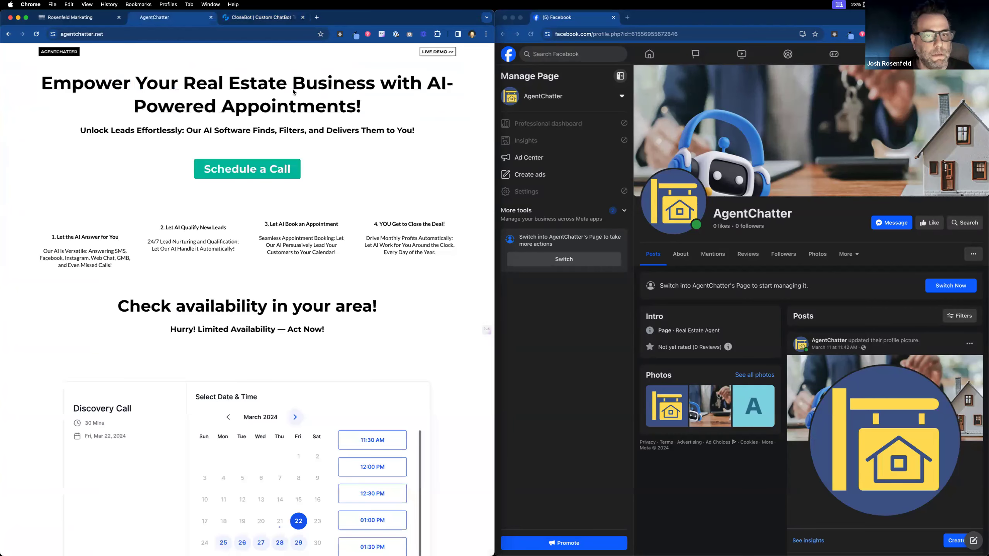
click(432, 52)
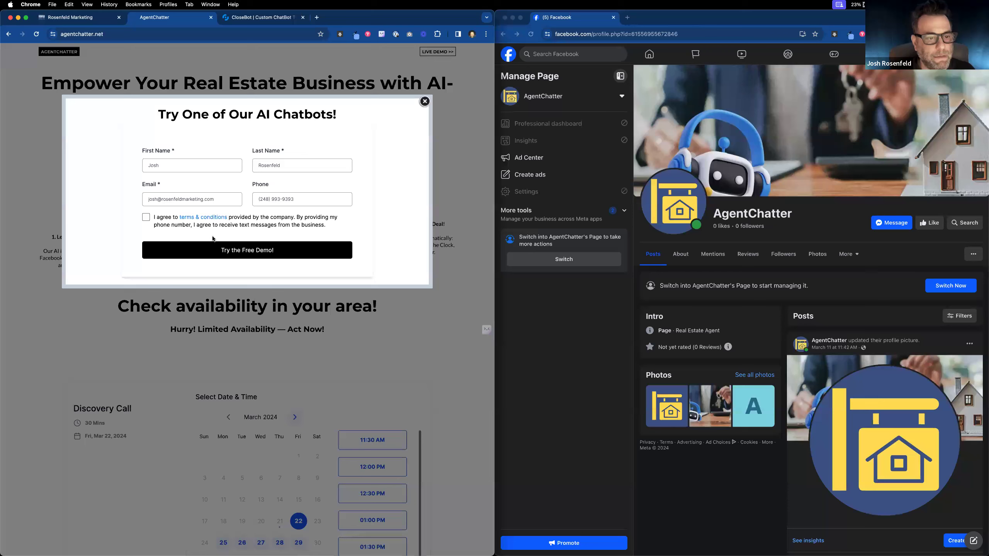
click(146, 218)
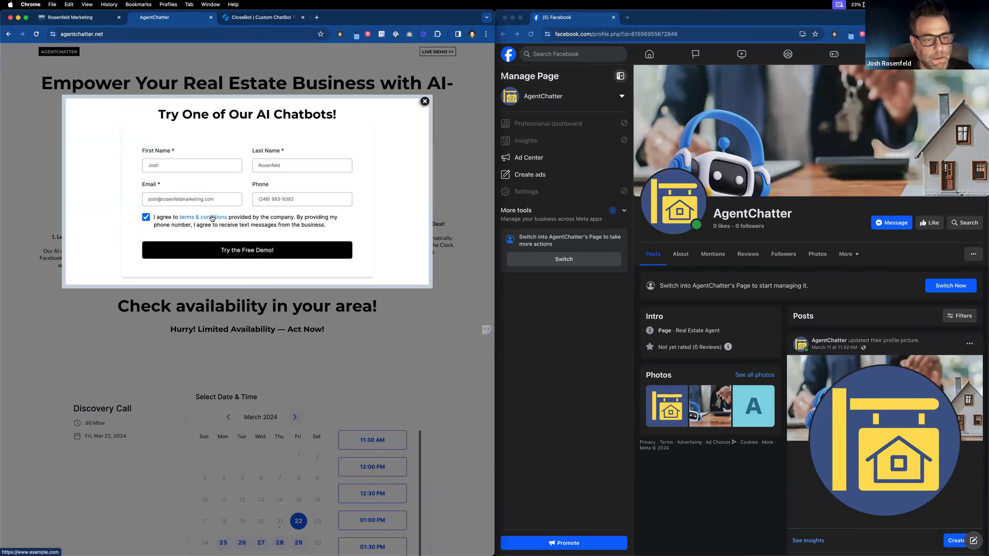
click(78, 17)
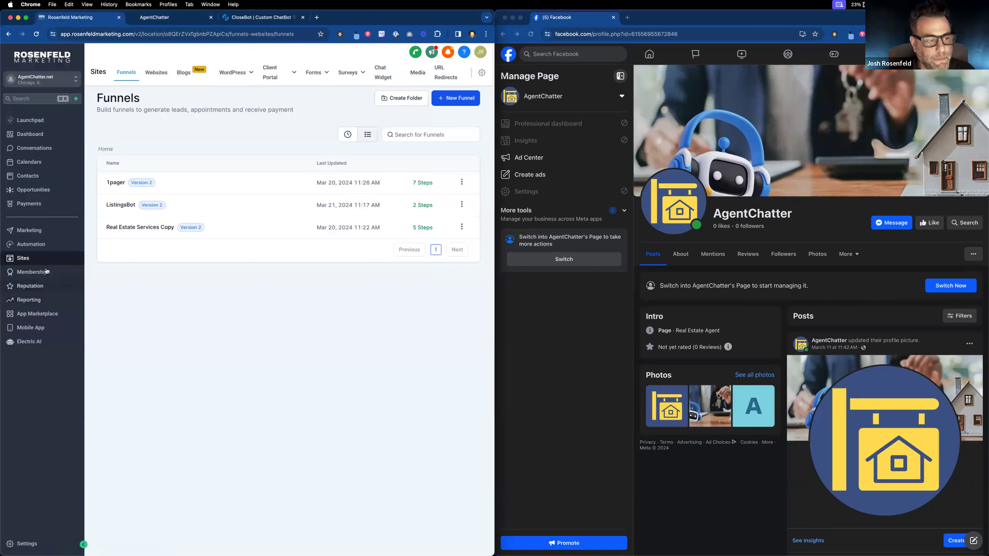
Step: Copy the 1pager funnel's Terms page address and open the Optin form in the builder
click(120, 185)
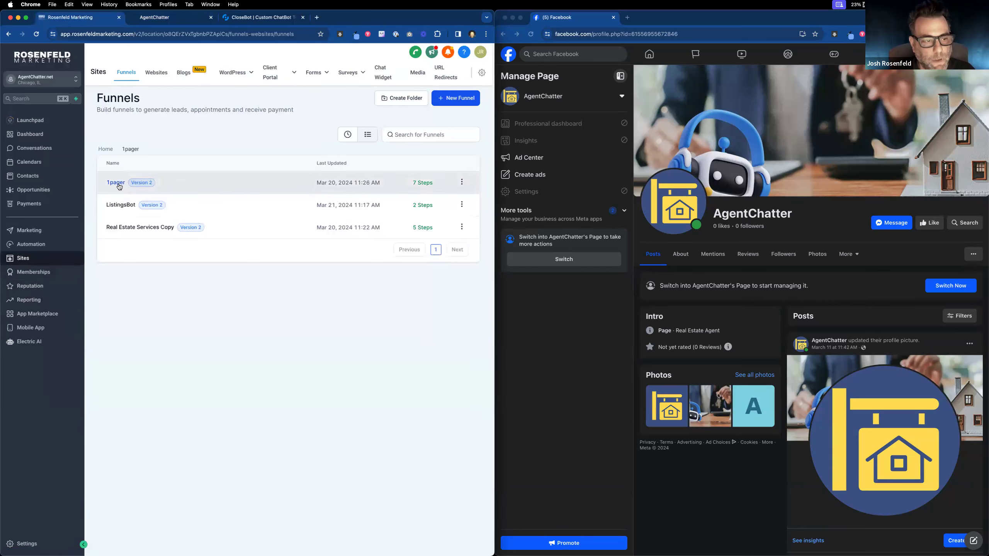
click(140, 259)
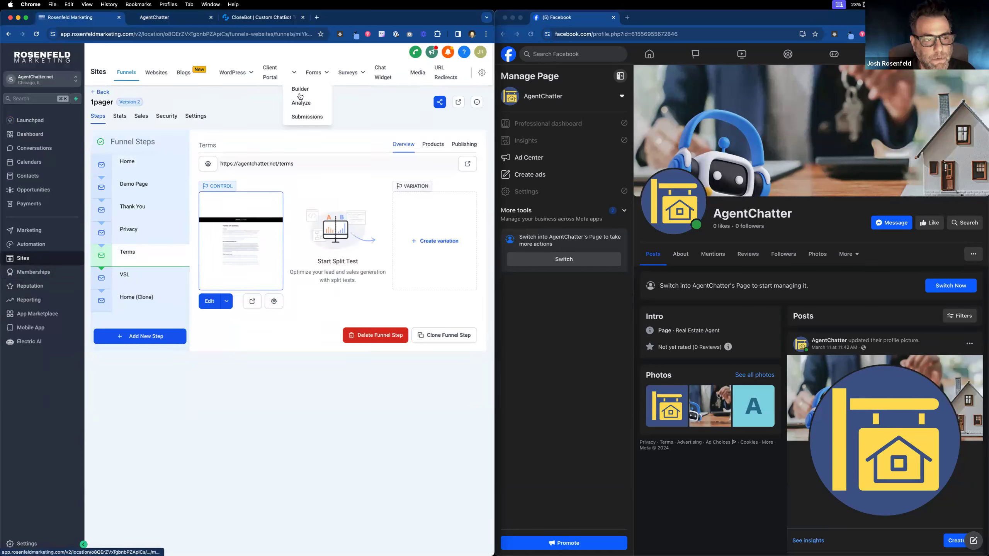
drag(303, 165, 217, 165)
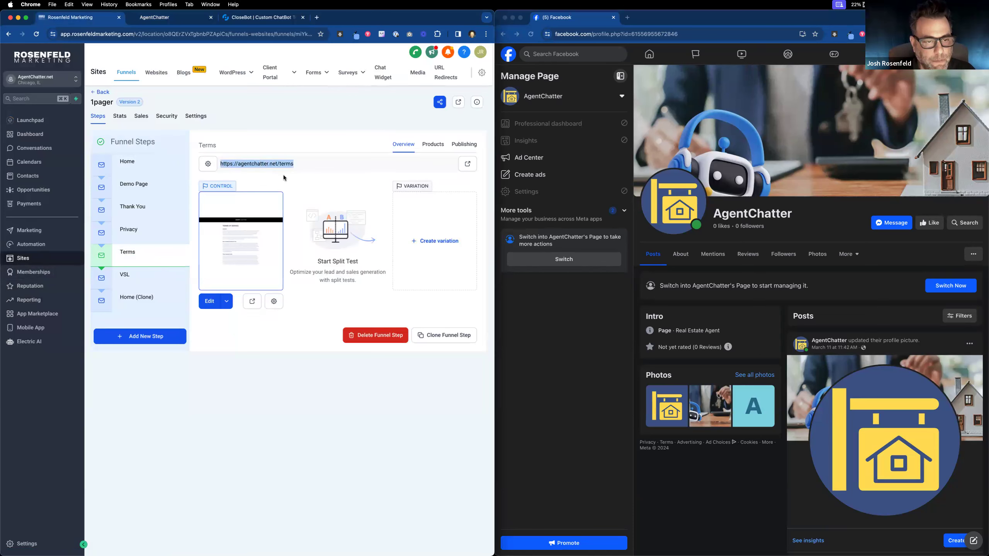
click(317, 78)
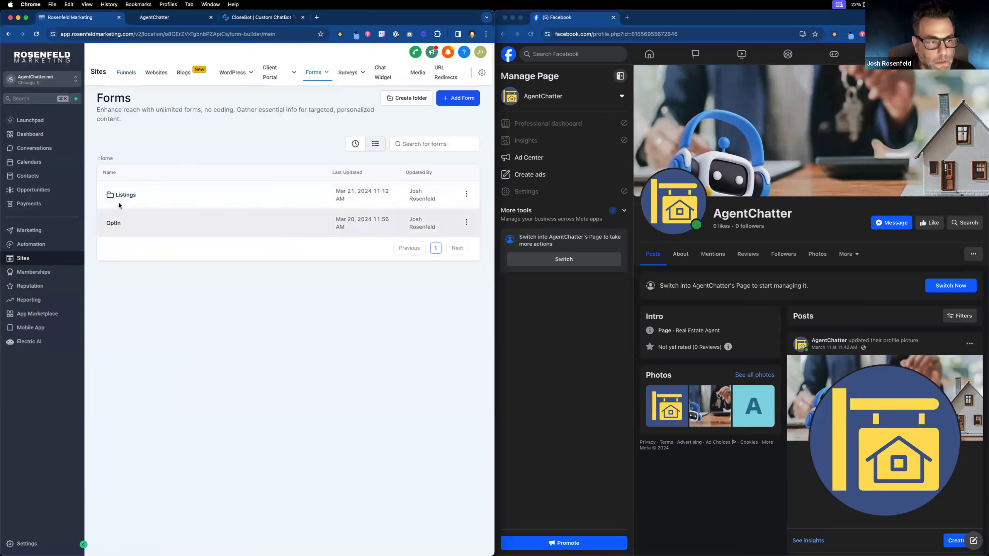
click(119, 224)
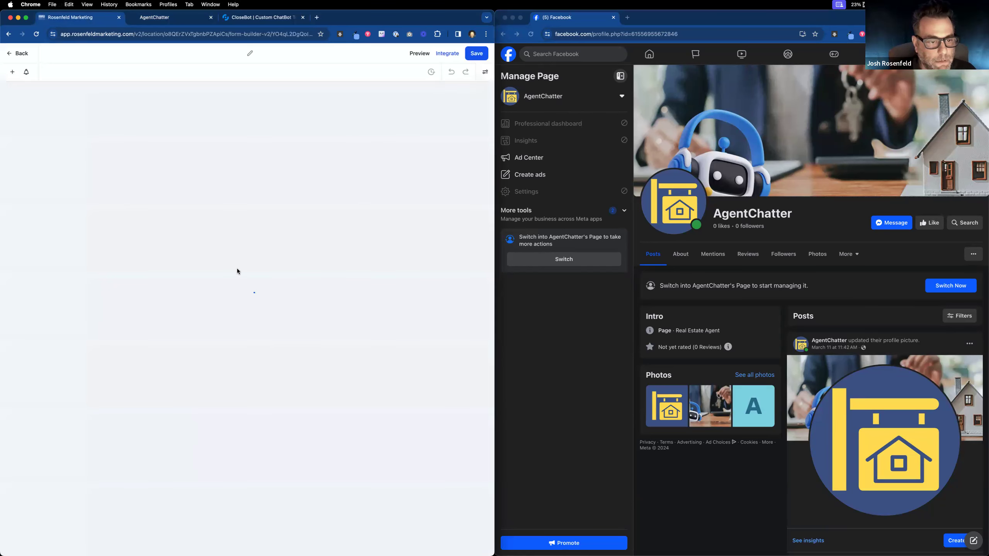
Step: Relink the consent text's 'terms & conditions' to the copied Terms URL and save the Optin form
click(249, 204)
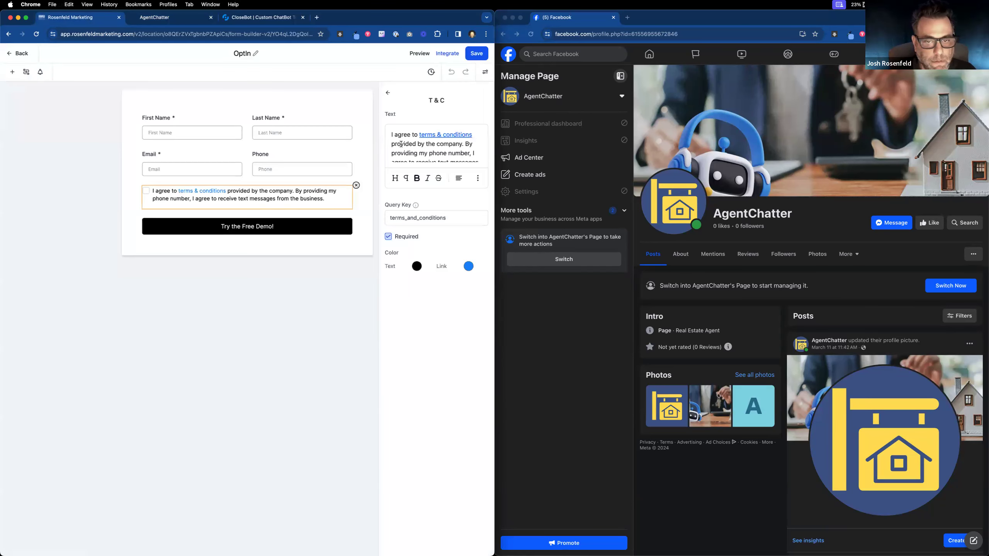
mouse_move(419, 134)
mouse_down()
mouse_move(471, 133)
mouse_move(418, 136)
mouse_up()
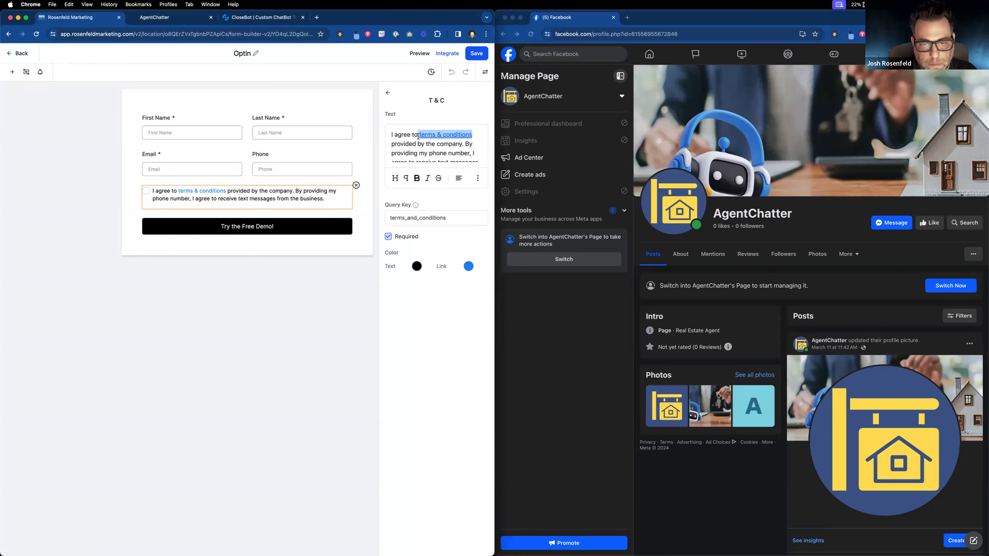
click(478, 179)
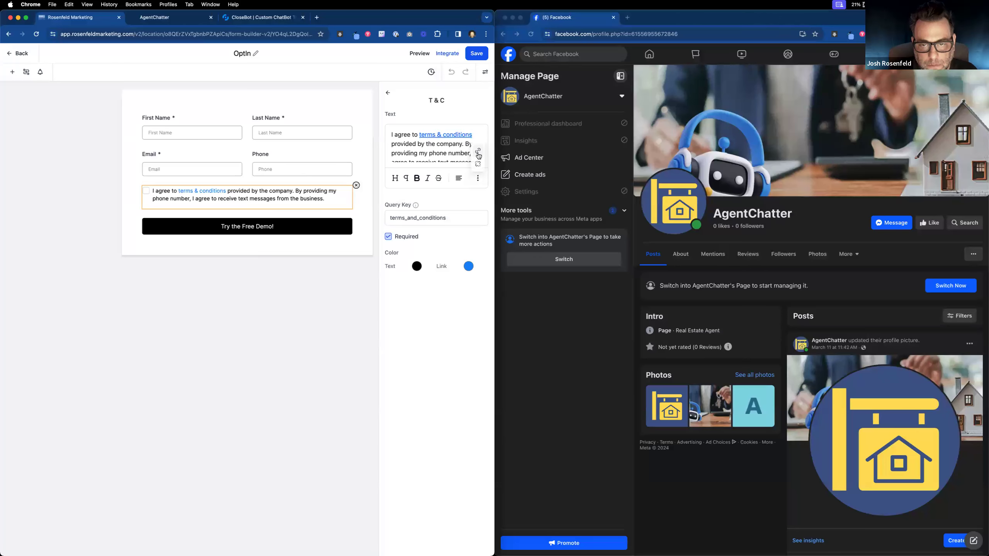
click(479, 162)
click(477, 179)
click(478, 149)
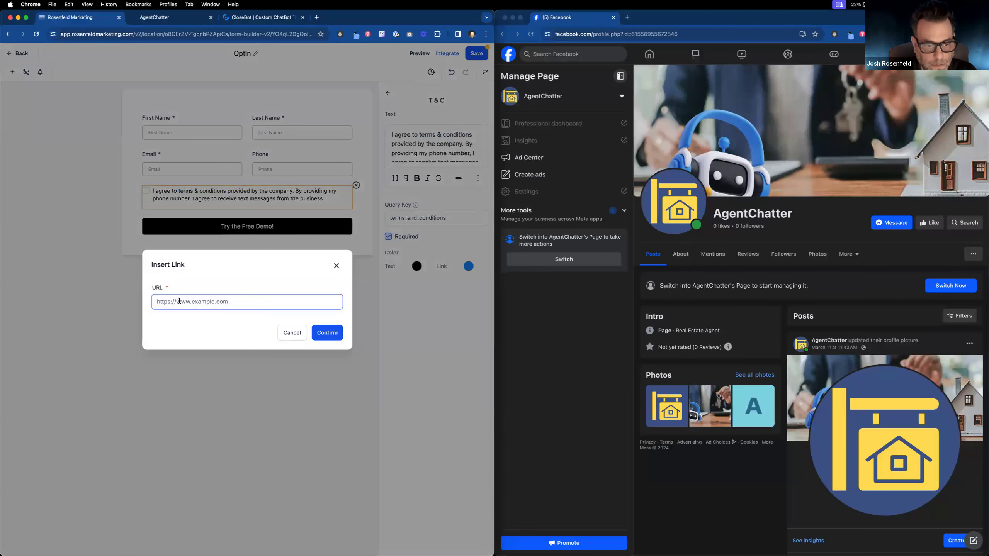
key(super+v)
click(337, 337)
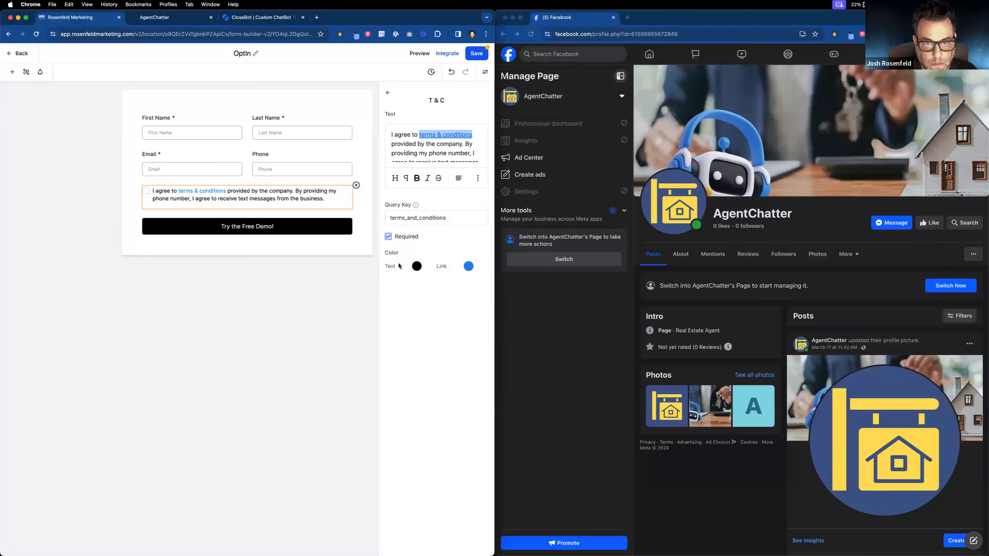
click(474, 56)
click(475, 56)
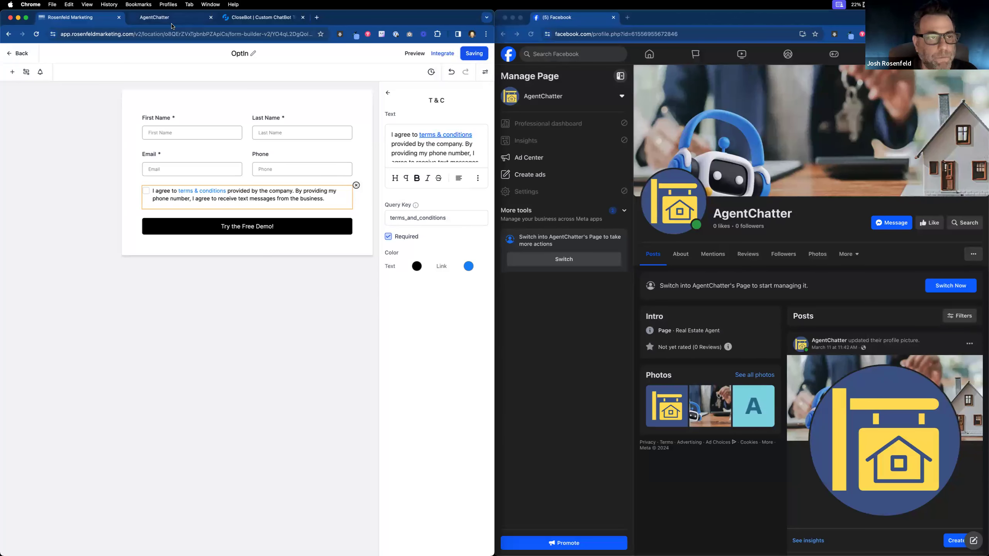
click(172, 19)
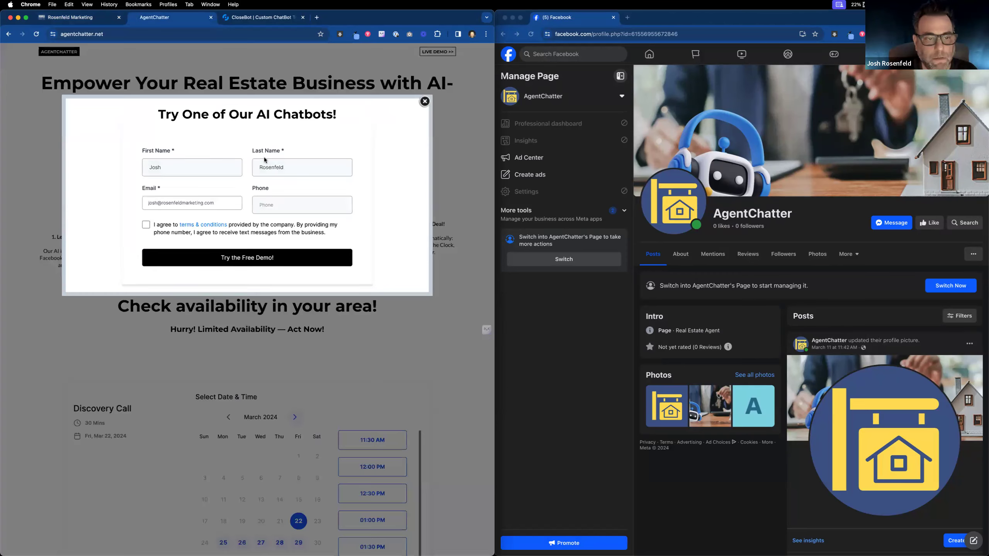
Step: Check the terms link, agree to the terms, submit the free demo form, and exit the form builder
click(200, 224)
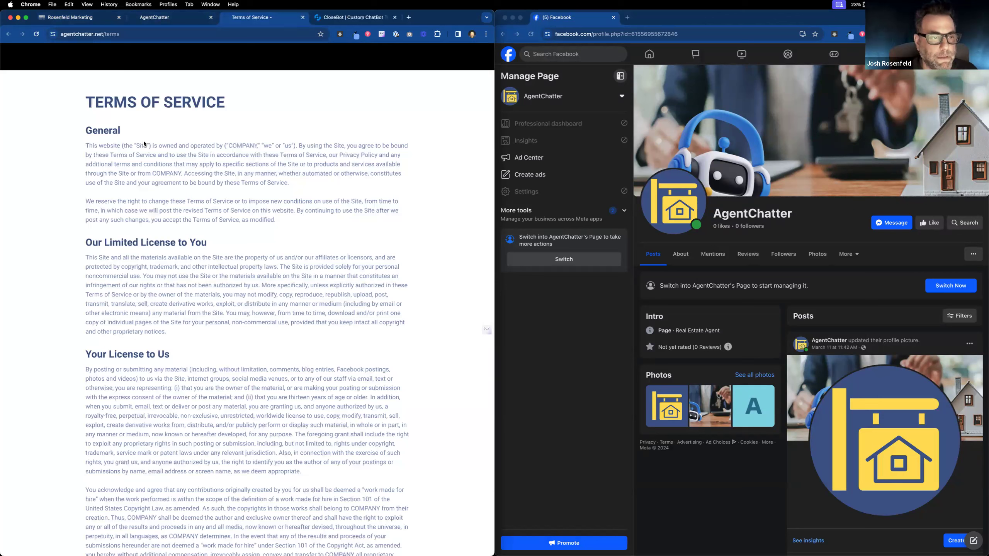
click(302, 18)
click(147, 217)
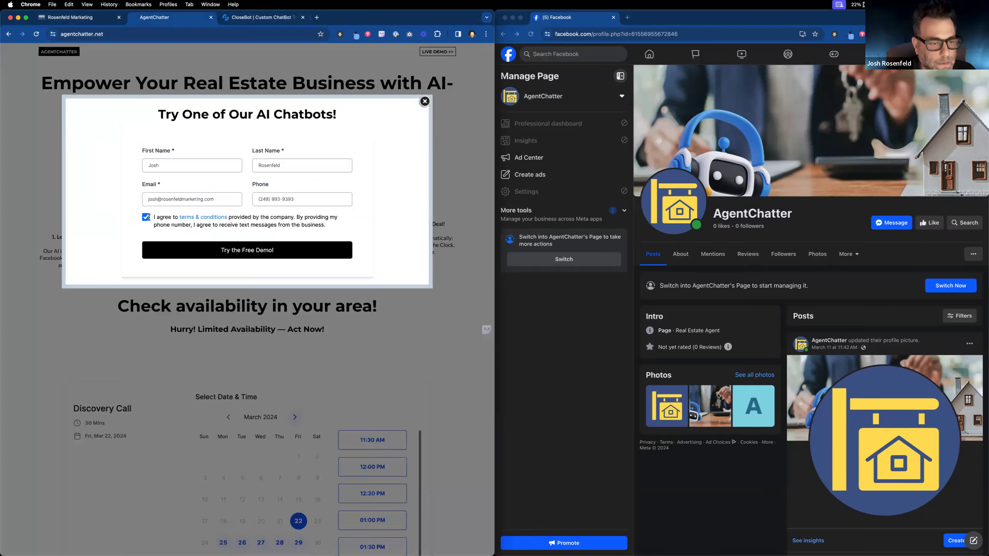
click(275, 251)
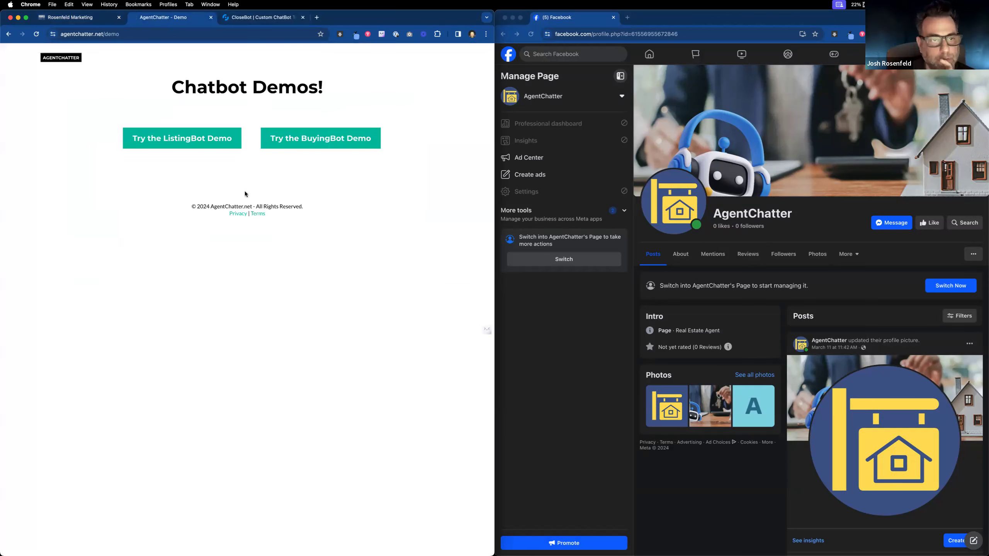
click(71, 19)
click(11, 54)
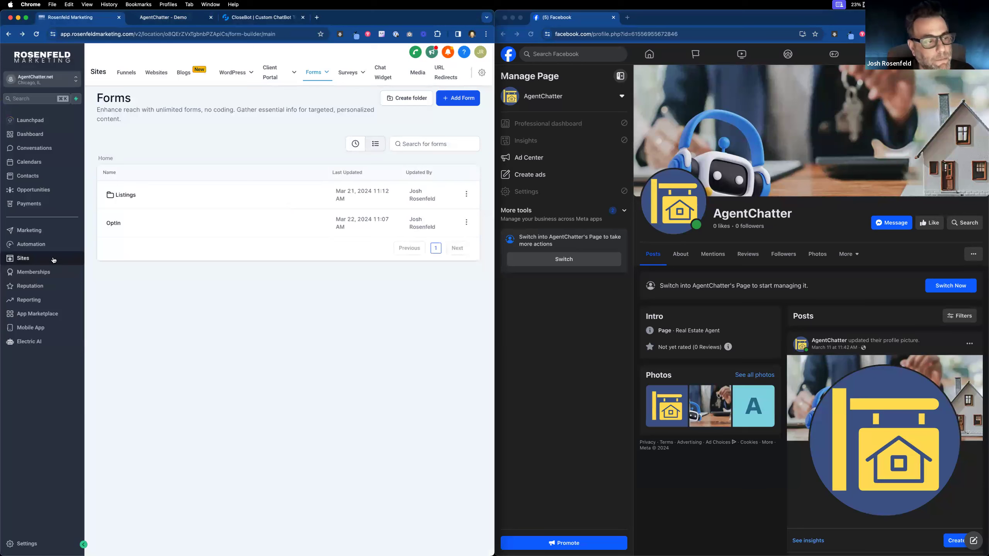
Step: View the new lead under Opportunities in the Demo Optin pipeline, then return to the Chatbot Demos page
click(37, 191)
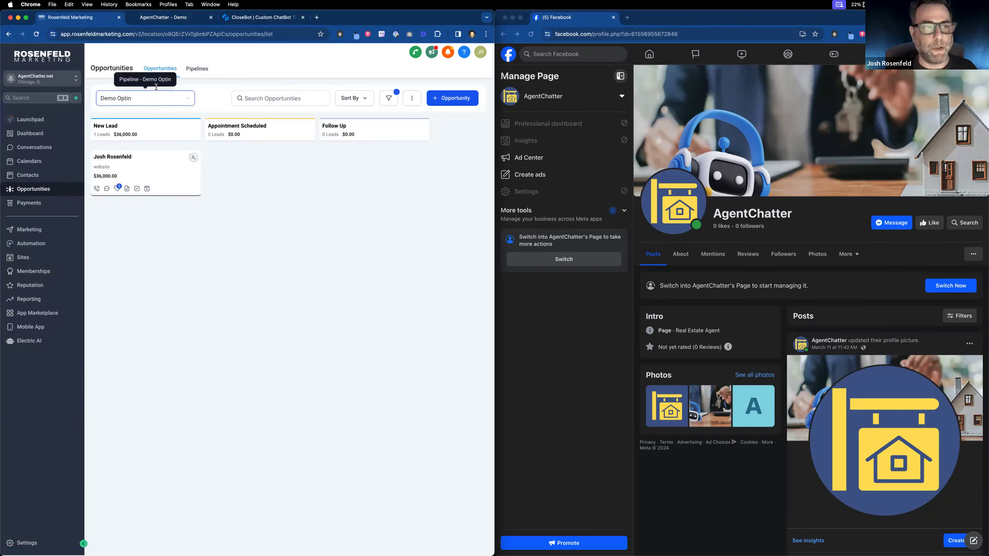
click(175, 18)
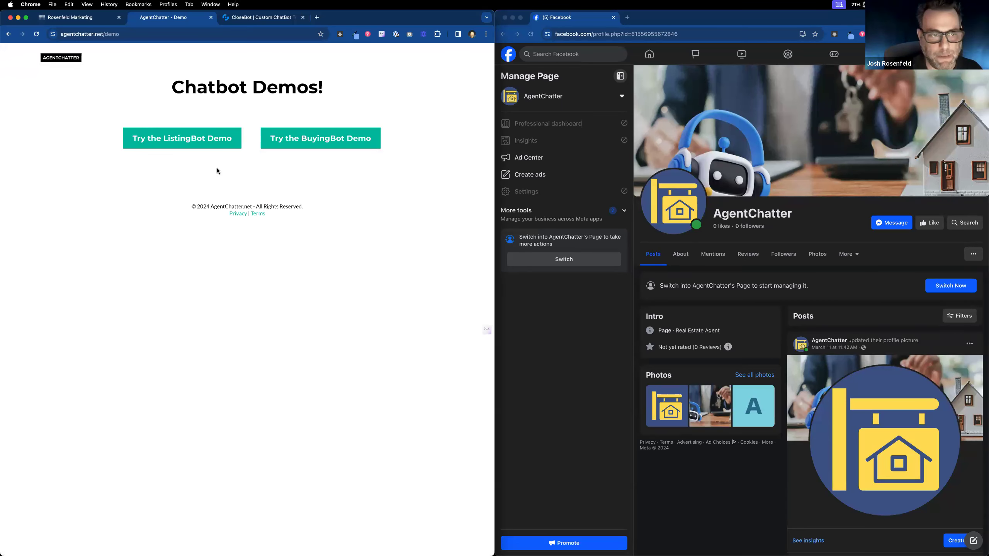
click(185, 143)
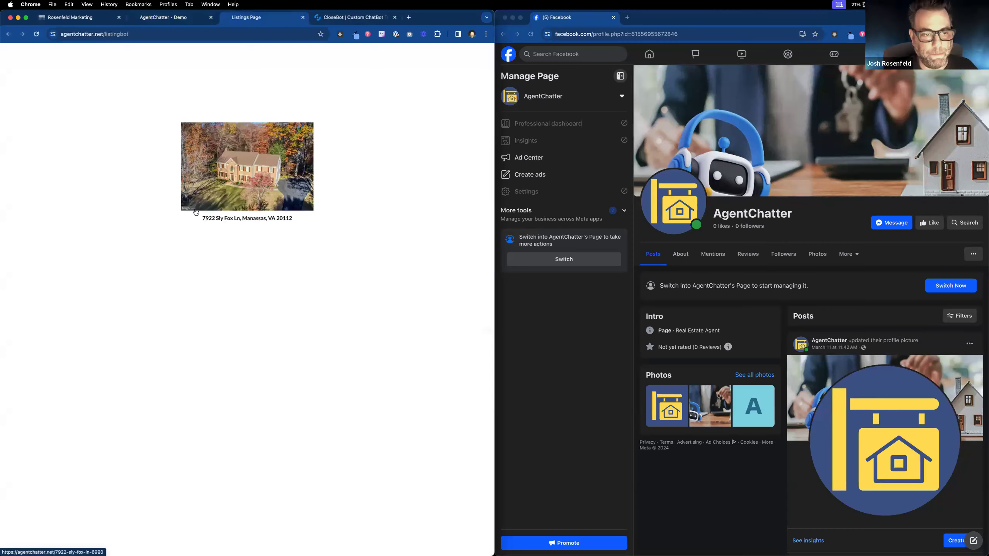
click(246, 187)
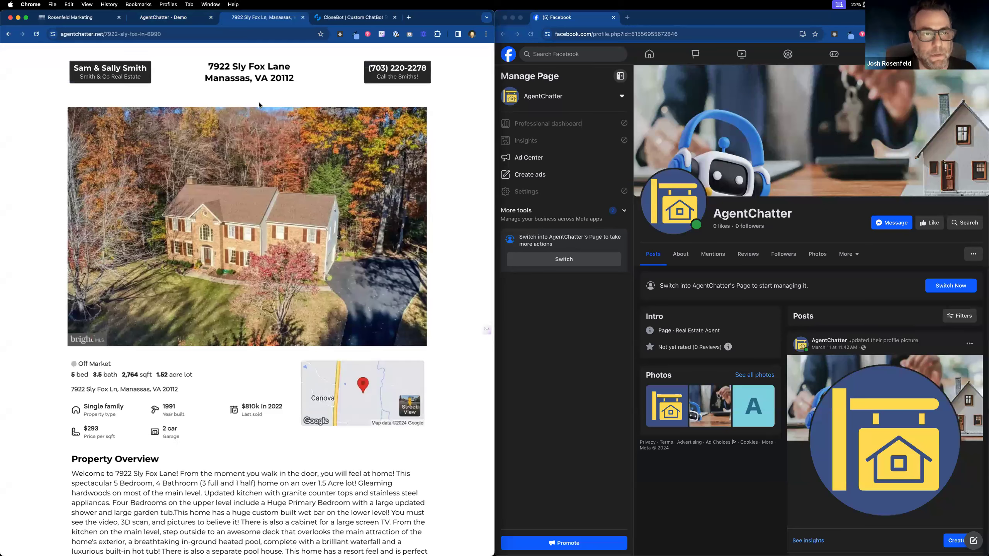
click(387, 71)
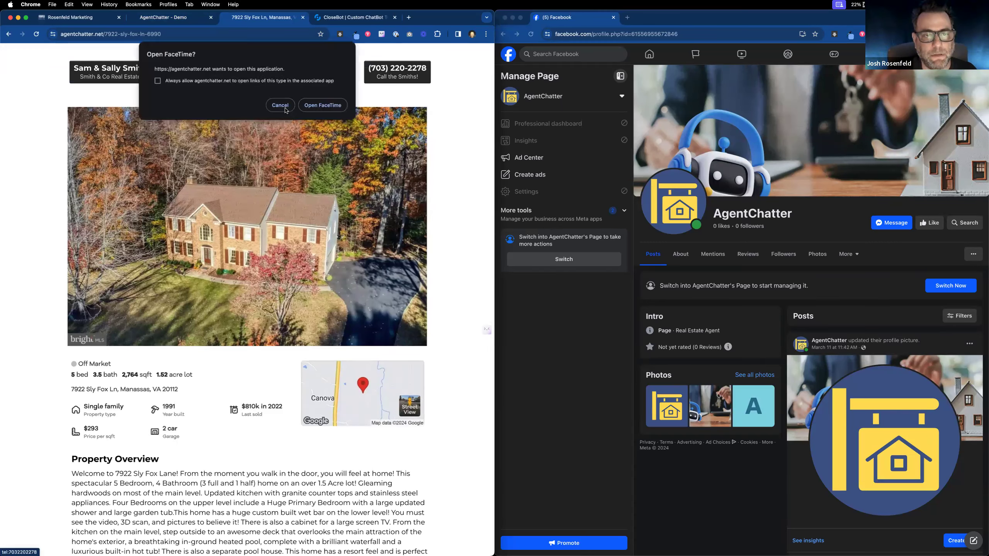
key(Escape)
scroll(282, 259, down, 10)
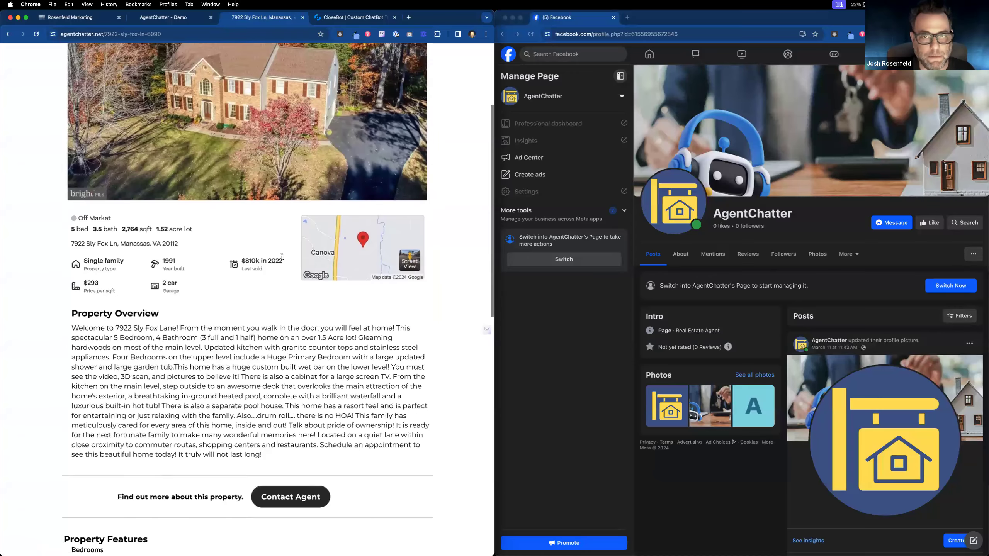
scroll(298, 297, up, 1)
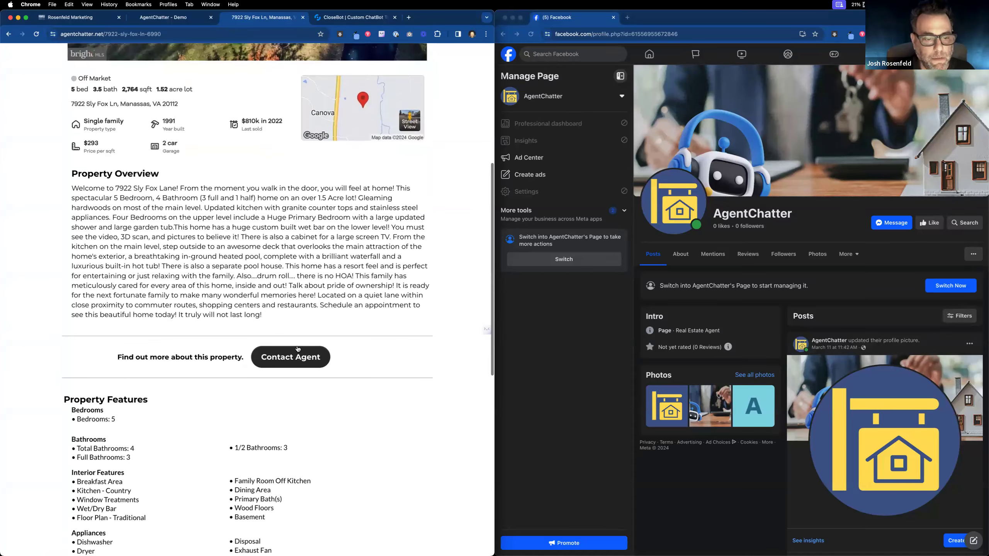
click(295, 363)
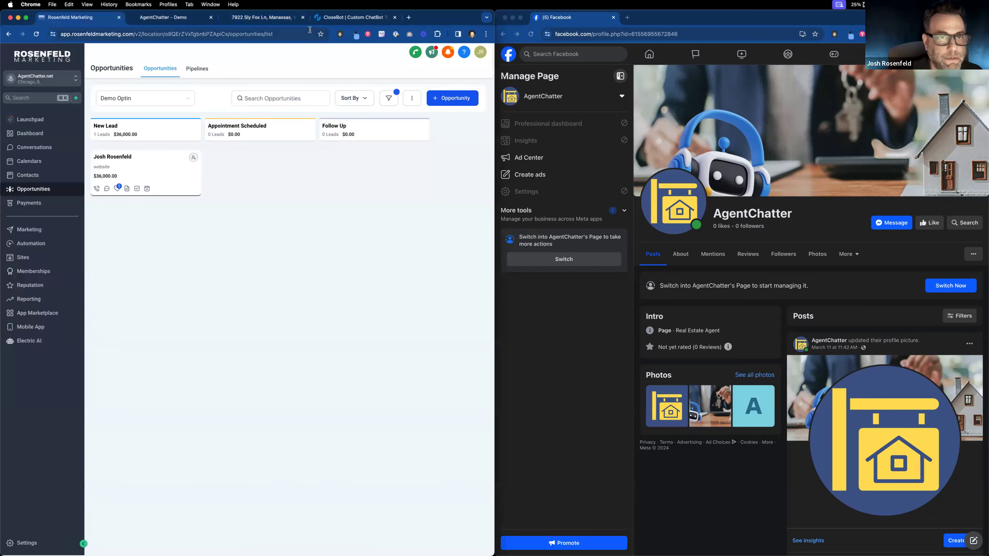
click(327, 23)
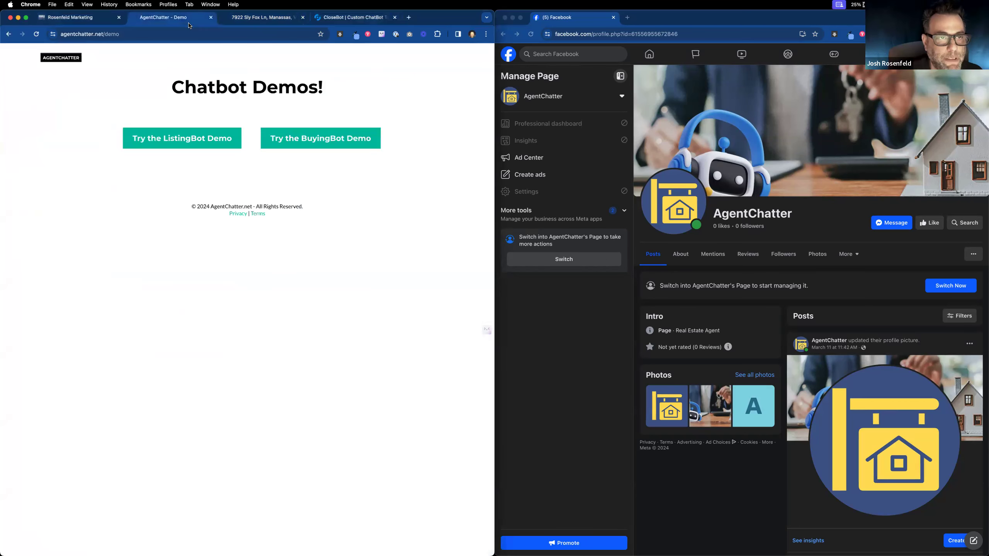
click(260, 18)
click(72, 17)
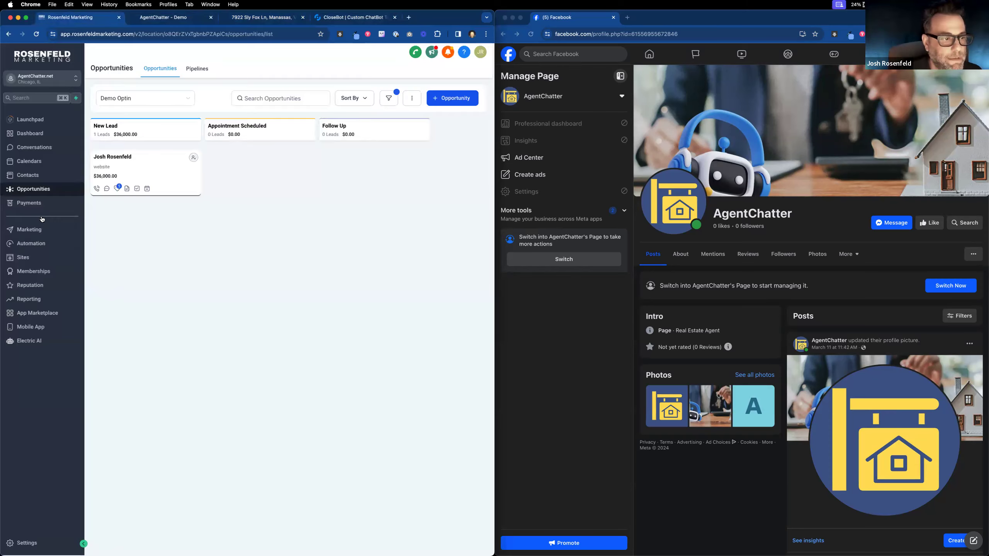
click(31, 245)
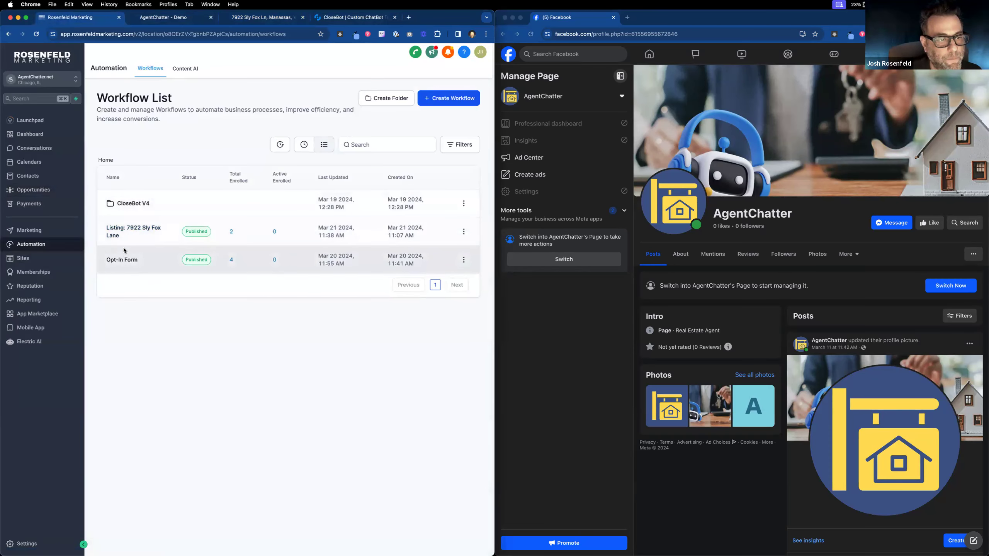
click(155, 232)
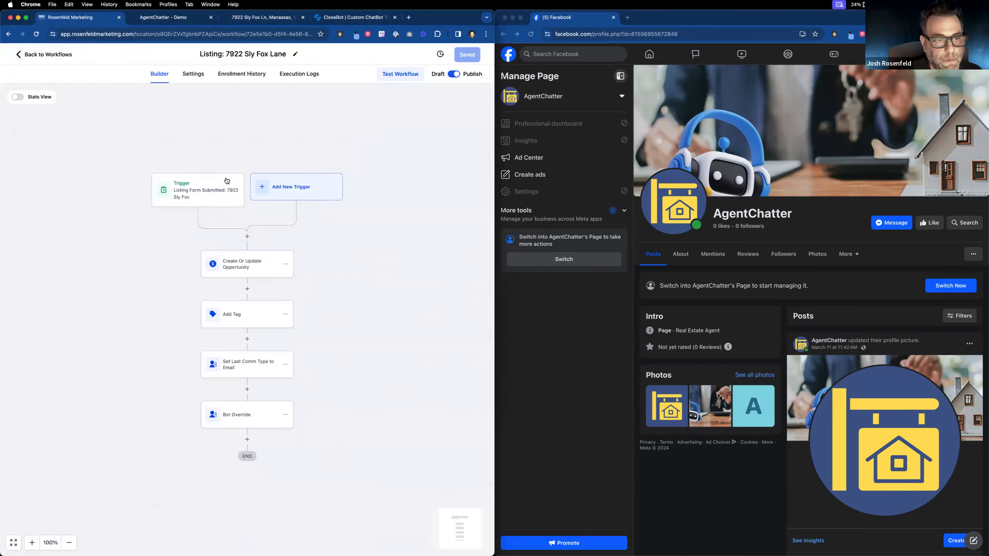
click(246, 265)
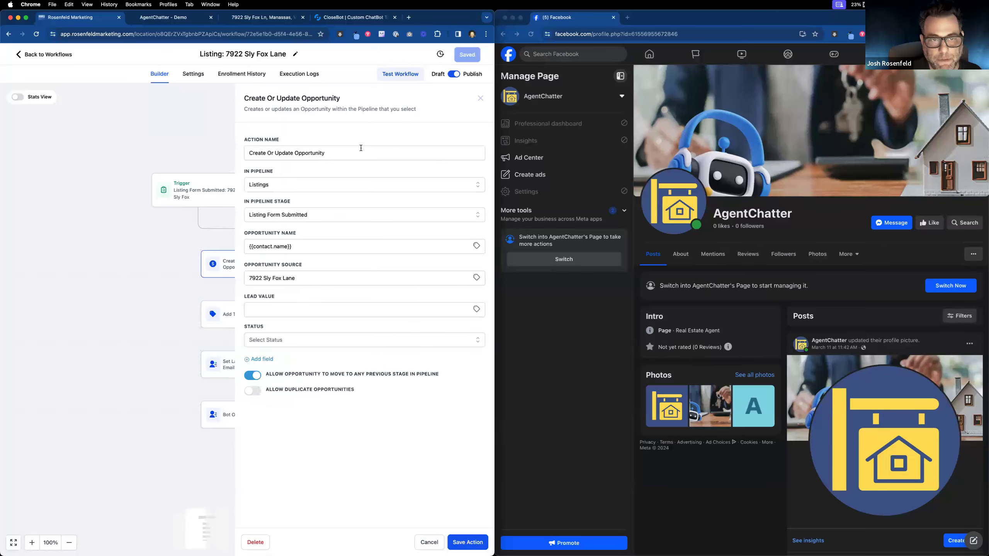
click(479, 98)
click(265, 314)
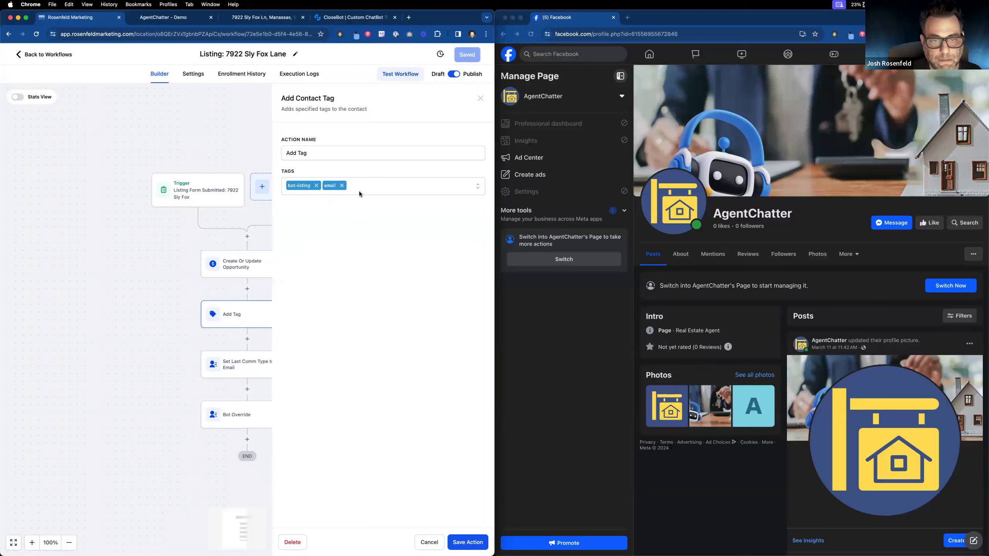
click(481, 98)
click(233, 371)
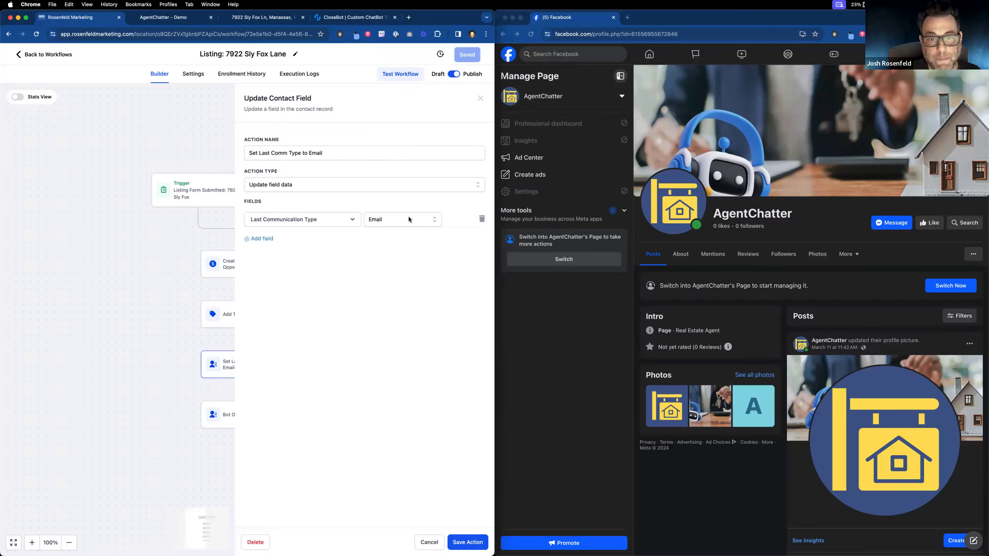
click(389, 219)
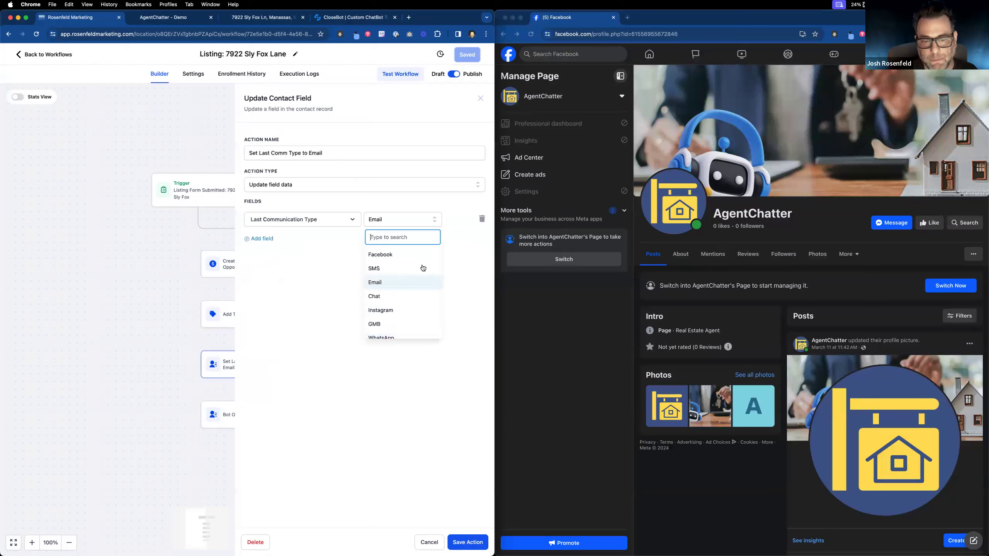
click(451, 243)
click(482, 241)
click(482, 241)
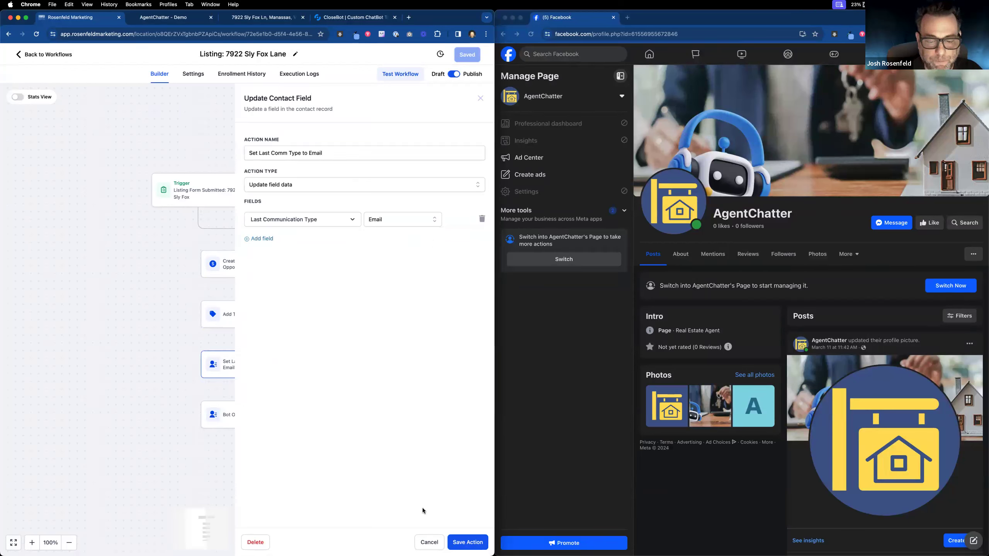
click(426, 542)
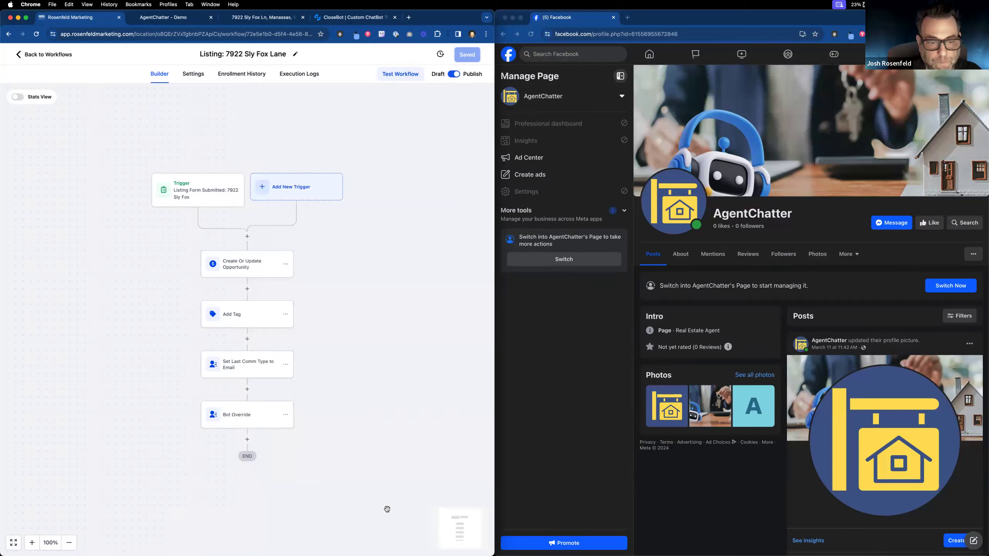
Step: Read through the Bot Override message text and move the Gmail window beside the workflow
click(241, 422)
click(409, 225)
drag(408, 225, 481, 232)
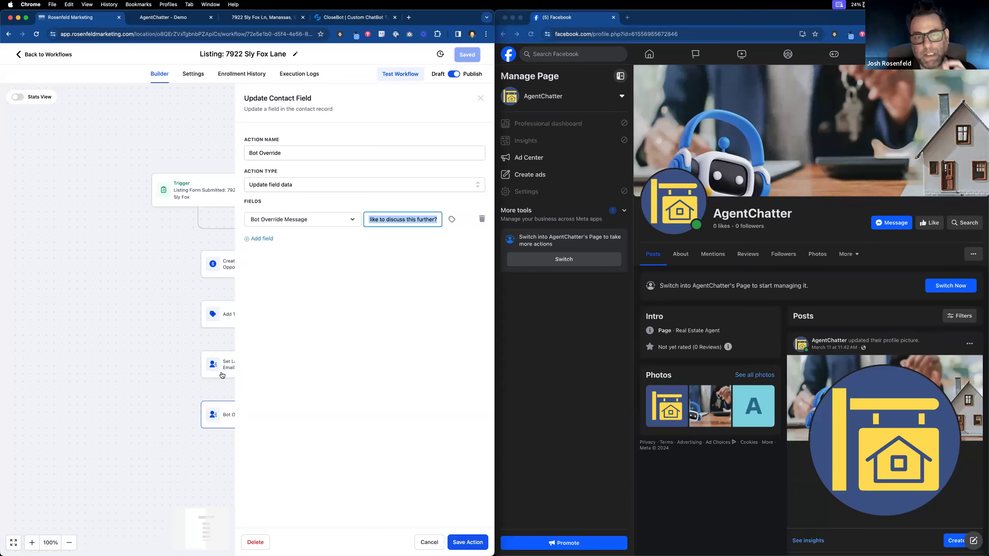
click(401, 222)
drag(401, 221, 365, 219)
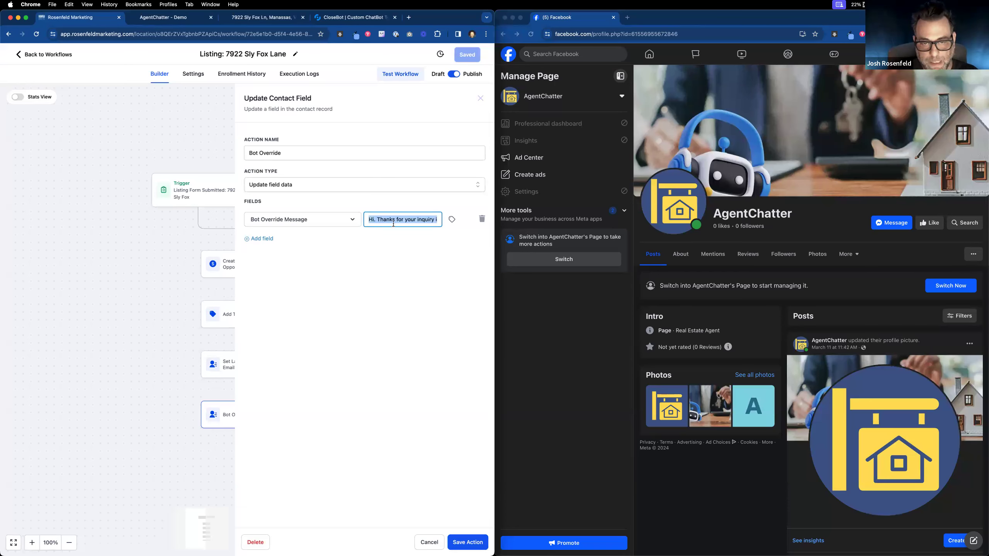
click(427, 219)
drag(435, 221, 463, 474)
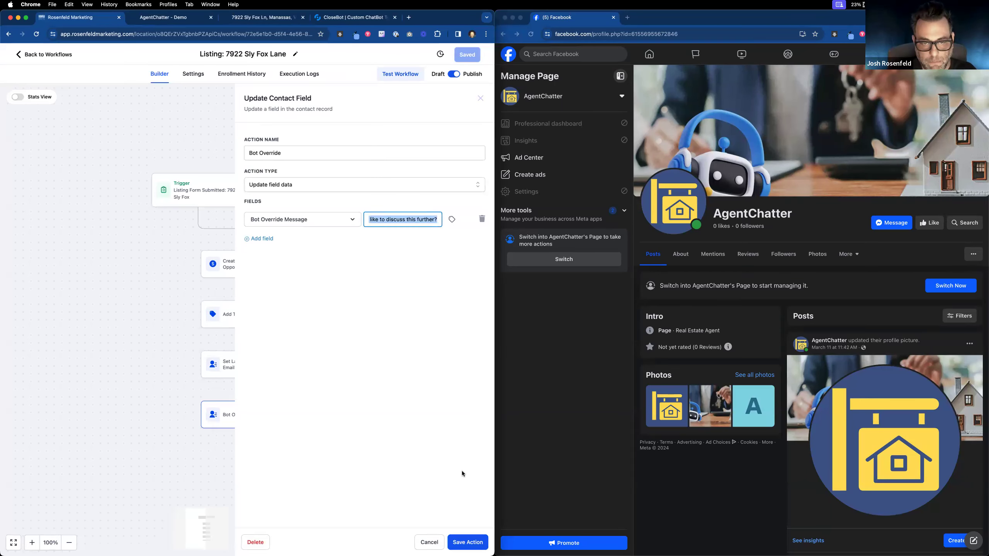
key(super+Tab)
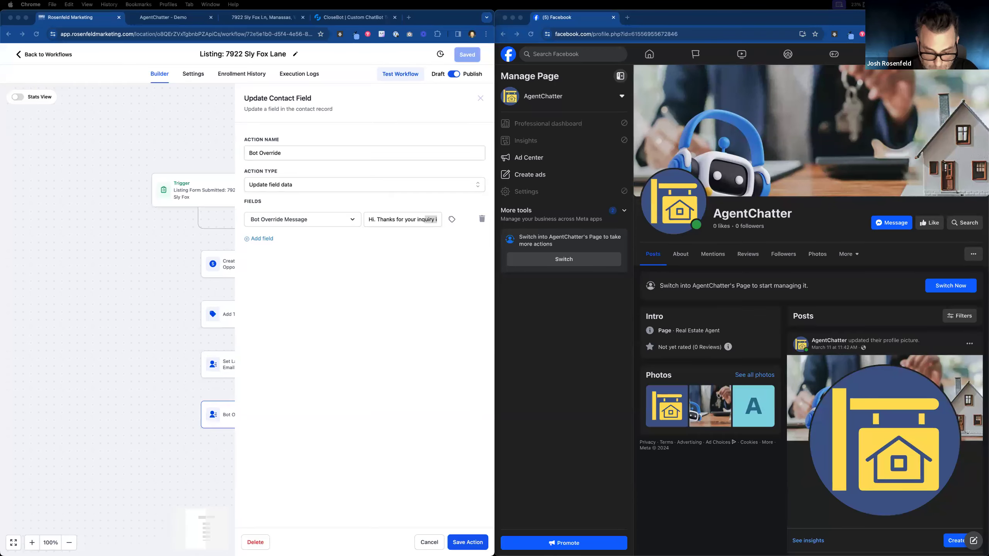
drag(549, 550, 829, 146)
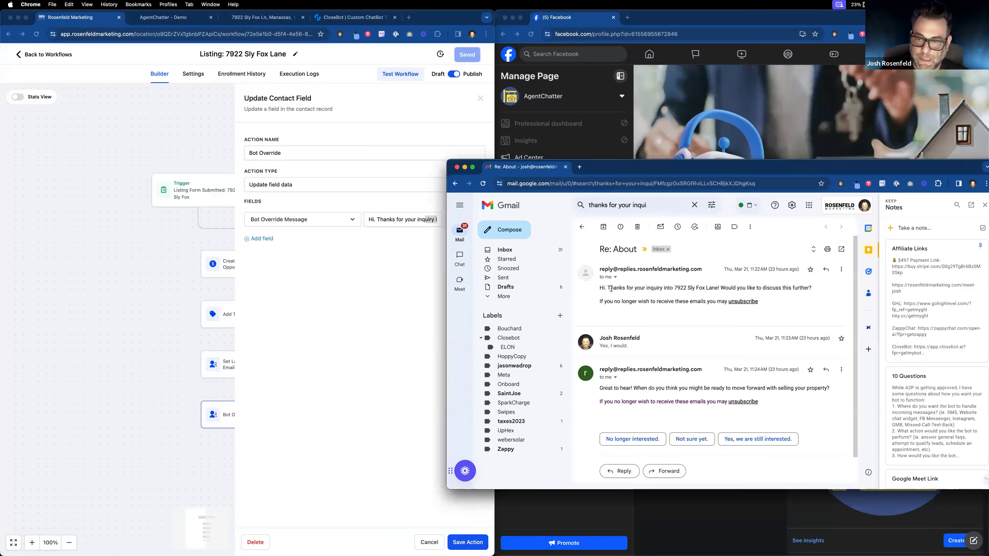
Step: Compare the received inquiry email's greeting in Gmail, then close the email thread window
drag(602, 288, 796, 304)
click(757, 287)
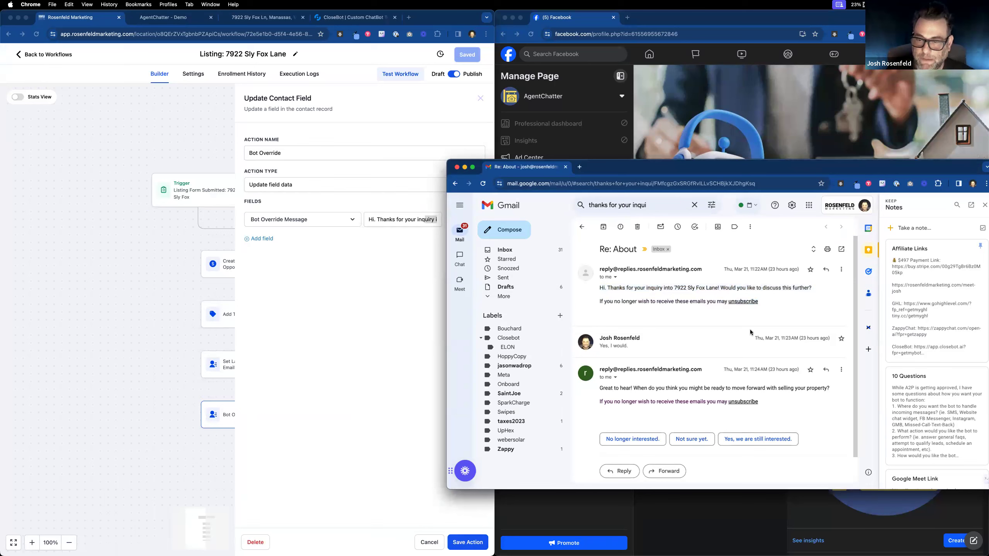
scroll(643, 377, down, 2)
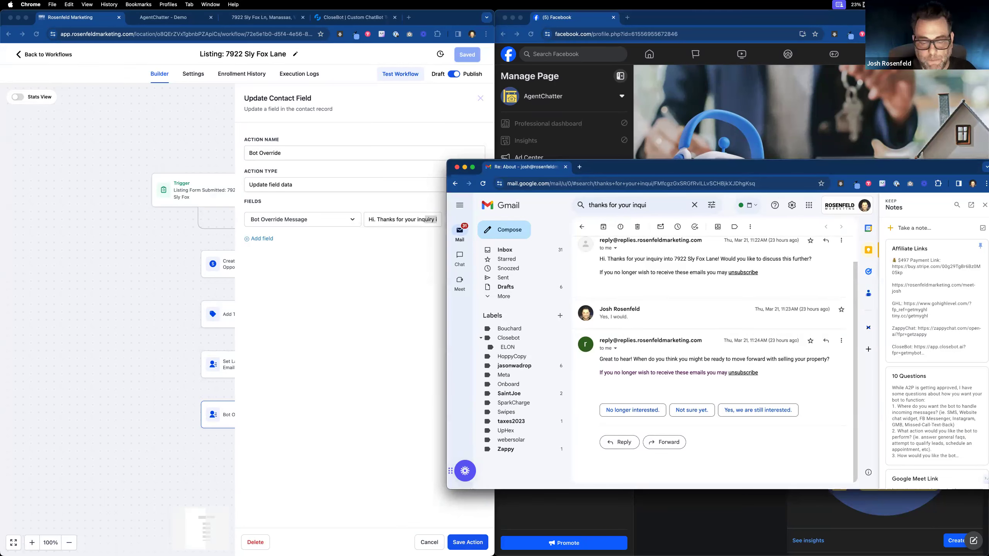
click(456, 168)
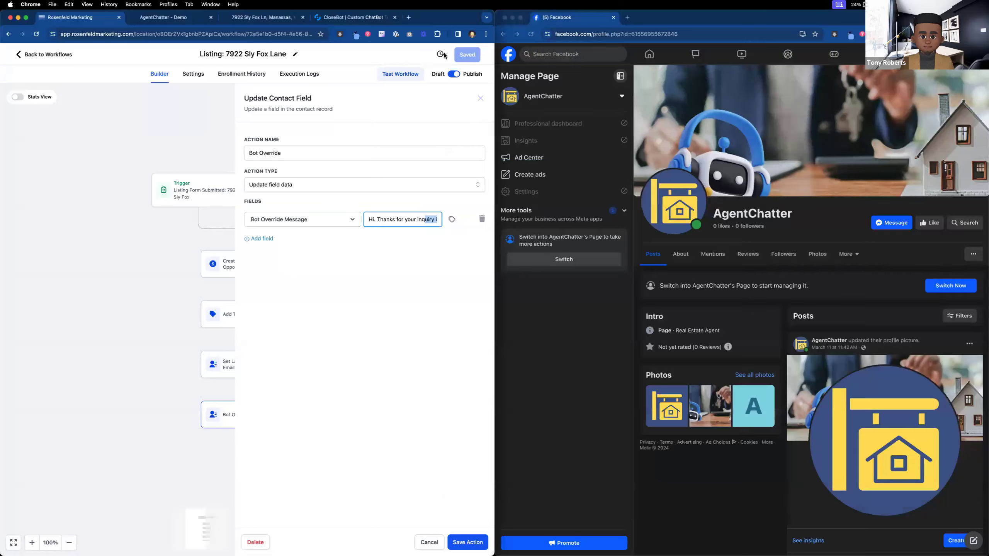
Step: Leave the Bot Override action, check AgentChatter: ListingBot's objectives in CloseBot, then return
click(112, 257)
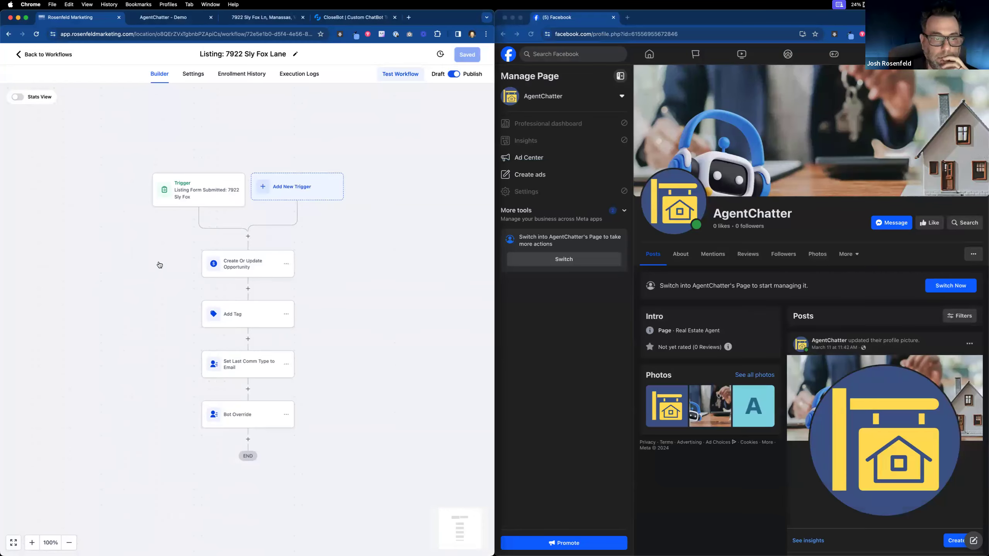
click(58, 54)
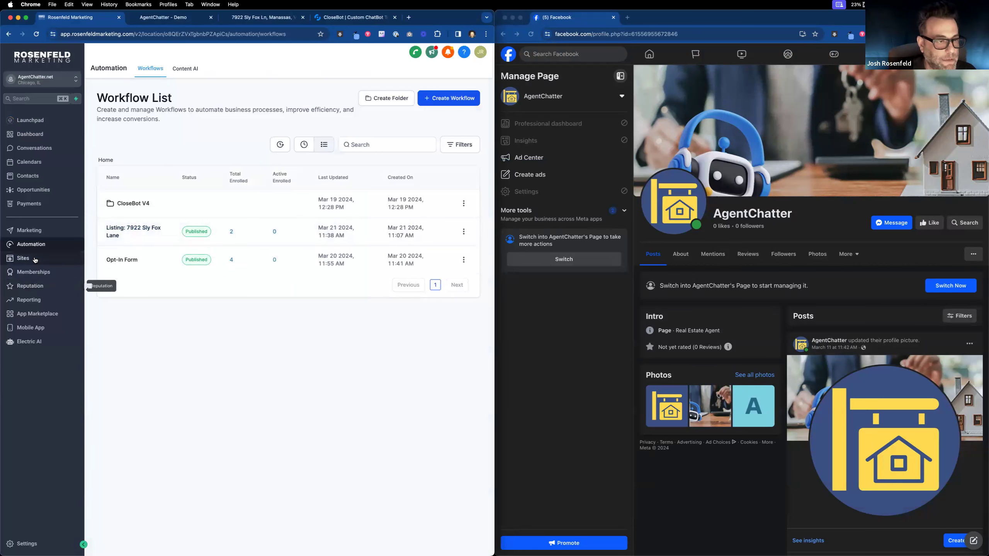
click(354, 17)
click(73, 75)
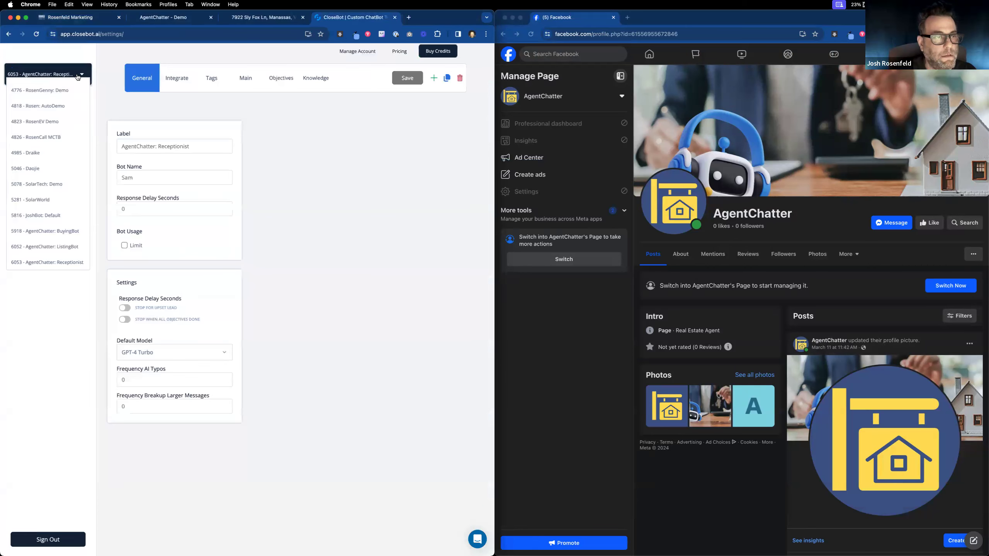
click(67, 247)
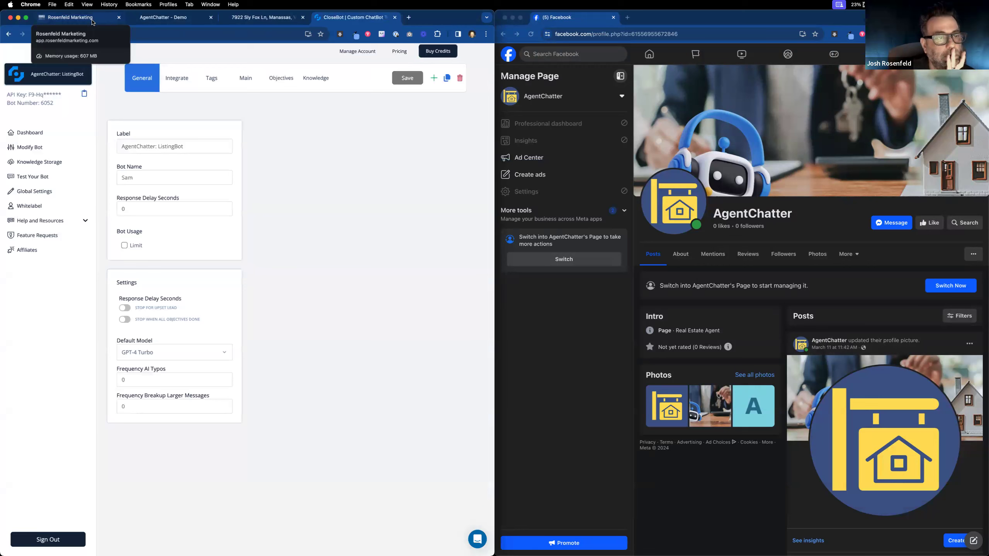
click(277, 82)
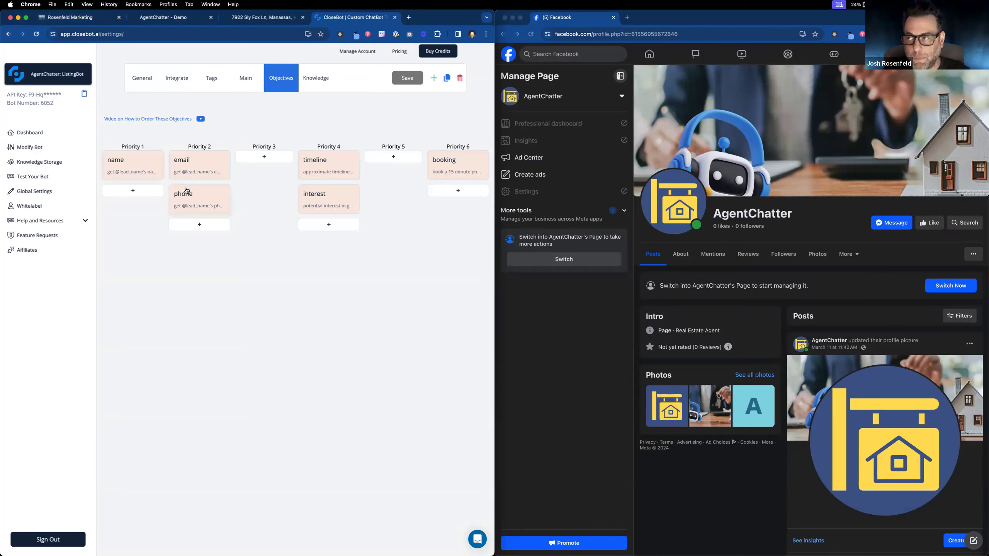
click(94, 19)
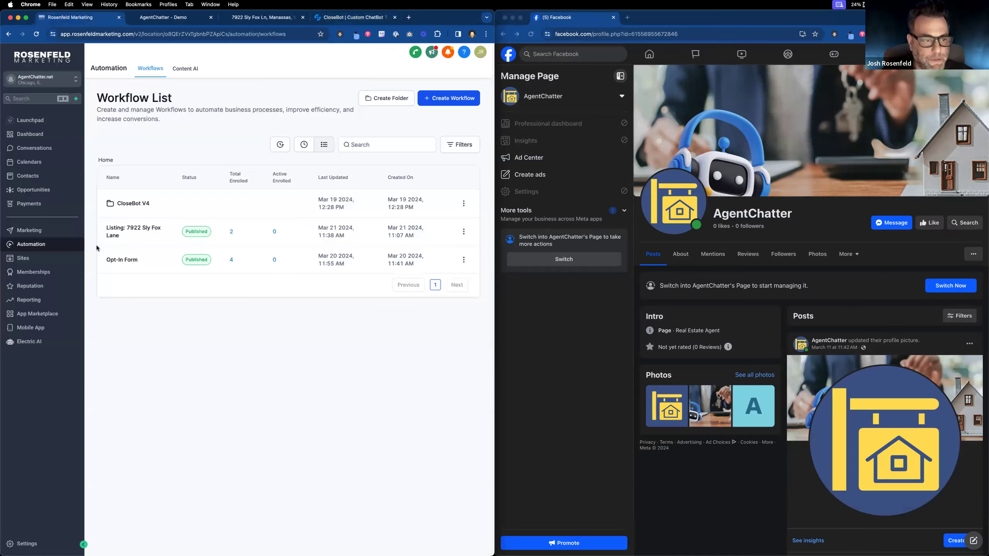
Step: Look over the 0.Skip Gathered Info workflow in CloseBot V4, glancing at the demo and property pages
click(133, 204)
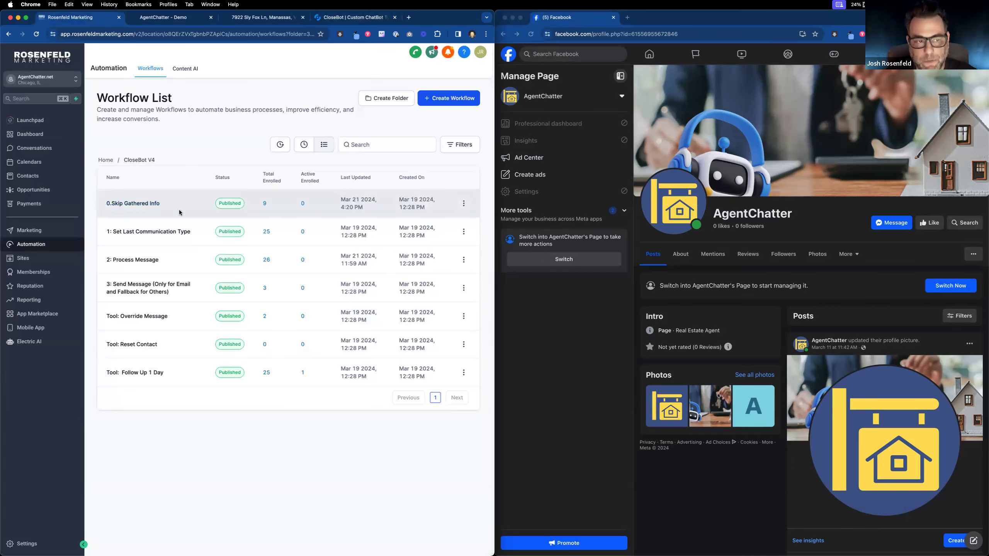
click(150, 205)
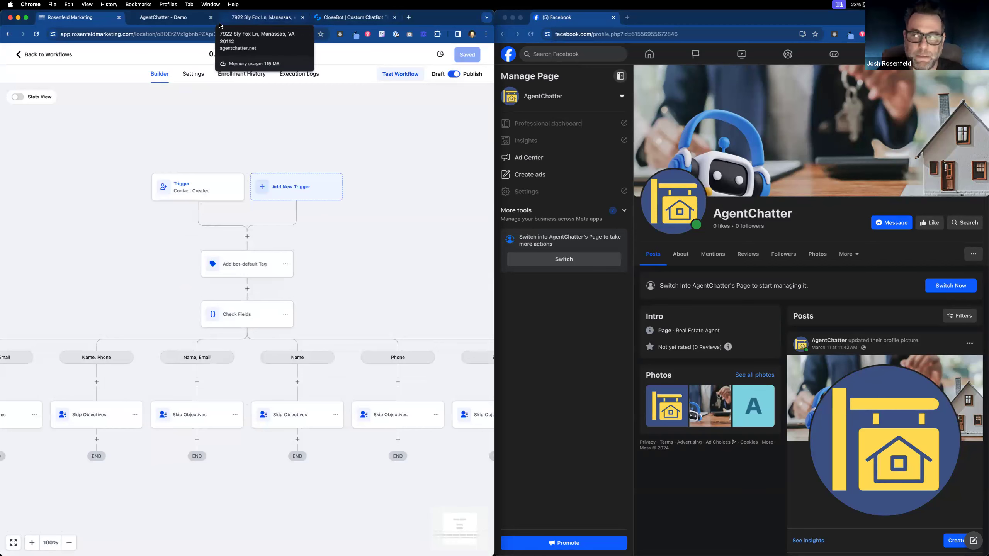
click(177, 18)
click(285, 17)
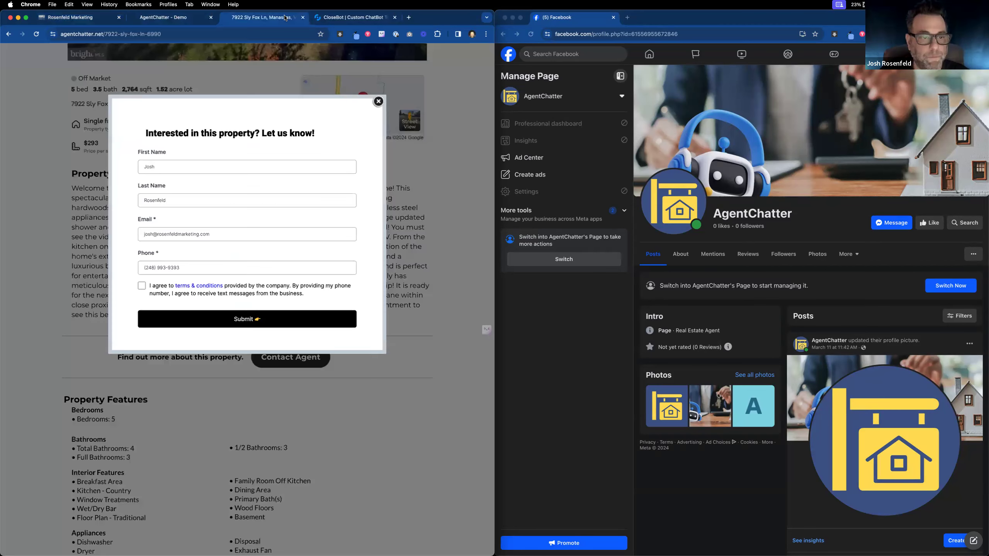
click(68, 18)
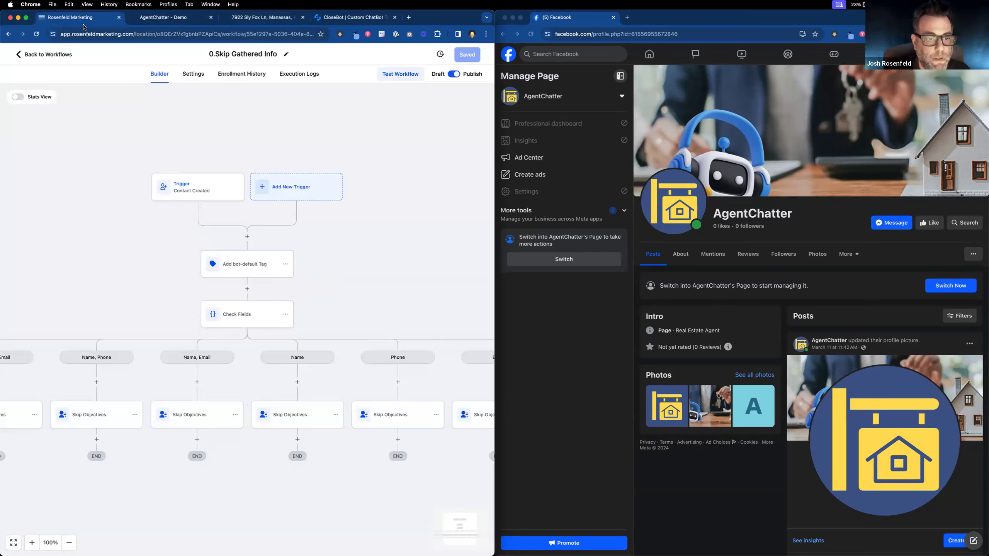
click(52, 58)
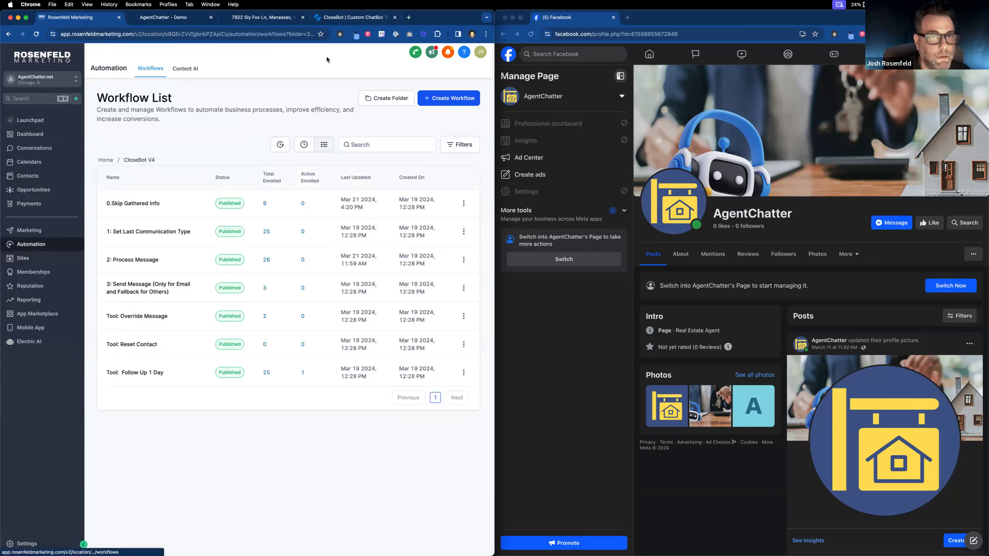
Step: Recheck ListingBot's objectives in CloseBot, then head to Sites for the forms
click(343, 17)
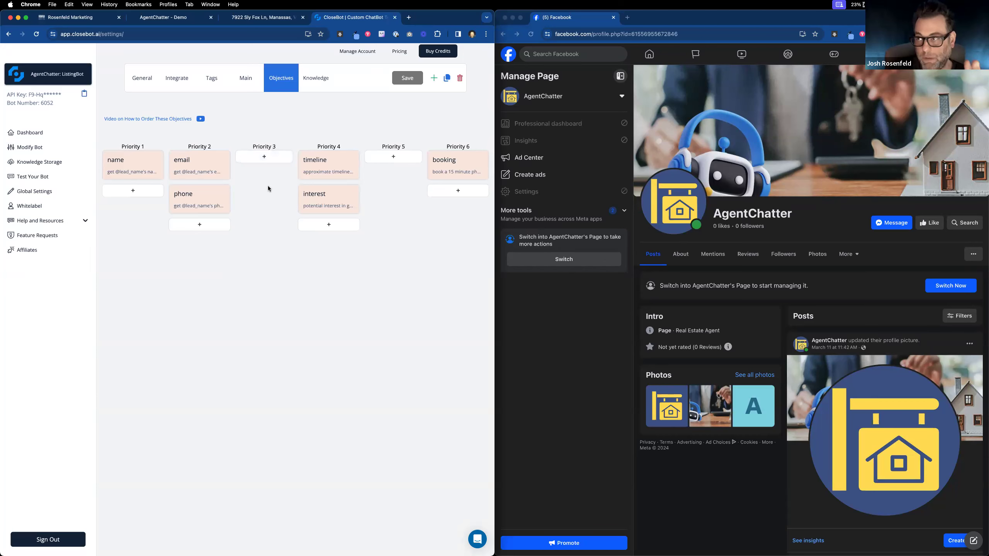
click(86, 22)
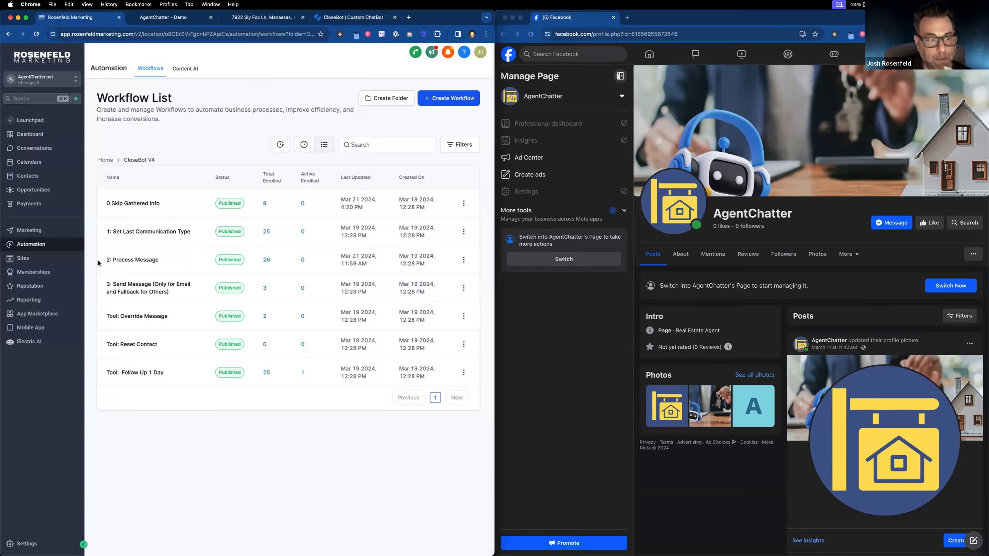
click(36, 259)
mouse_move(315, 73)
click(305, 89)
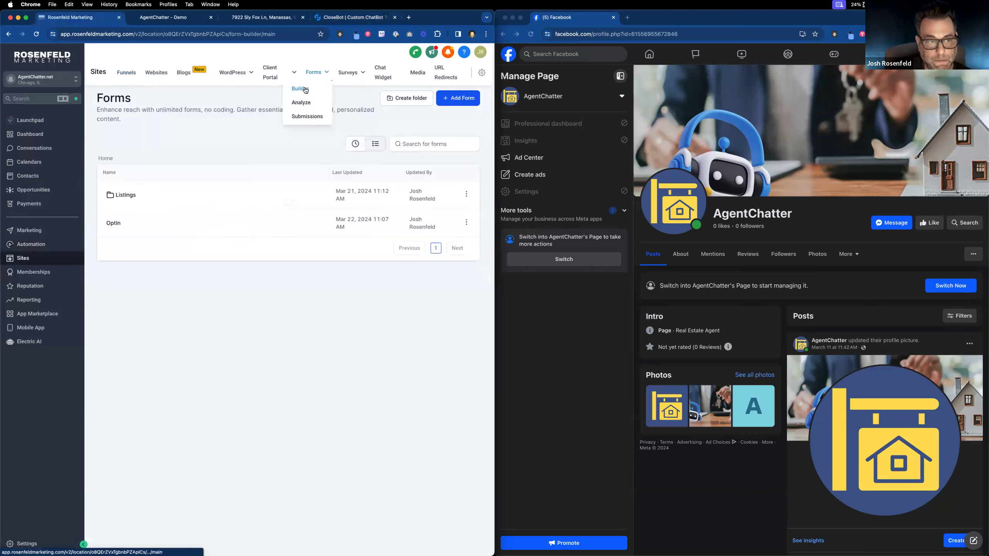
click(128, 194)
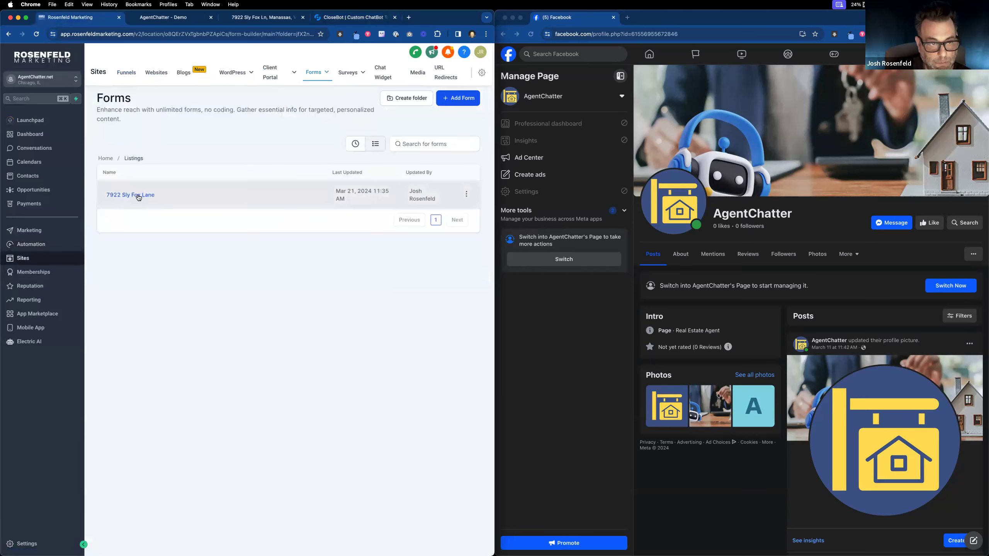
scroll(207, 262, down, 1)
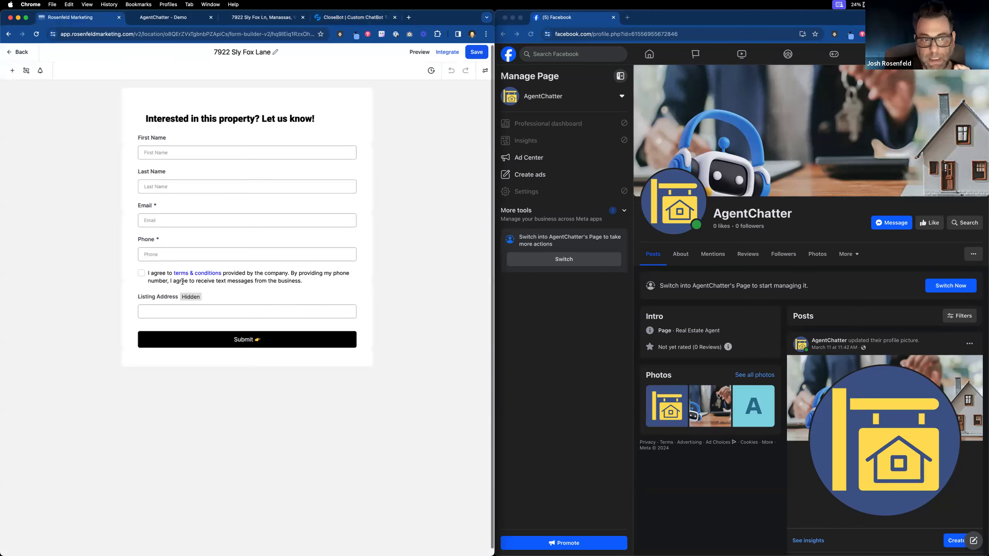
scroll(181, 304, down, 1)
click(167, 302)
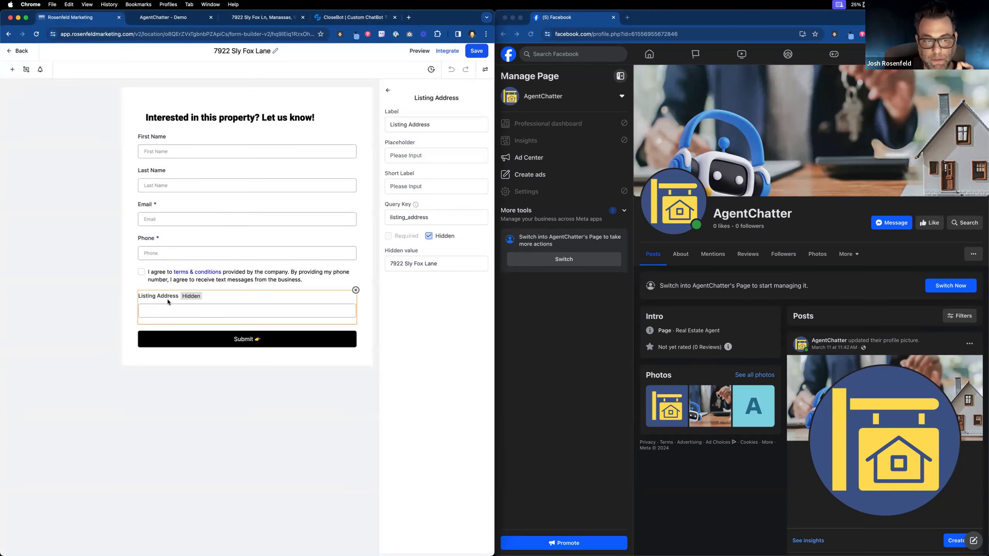
drag(438, 264, 374, 261)
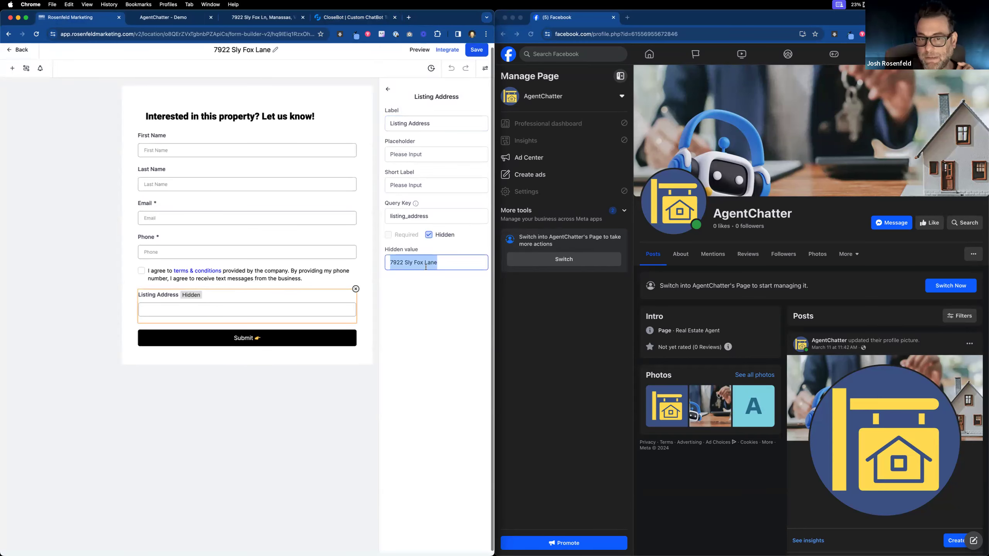
scroll(406, 278, down, 1)
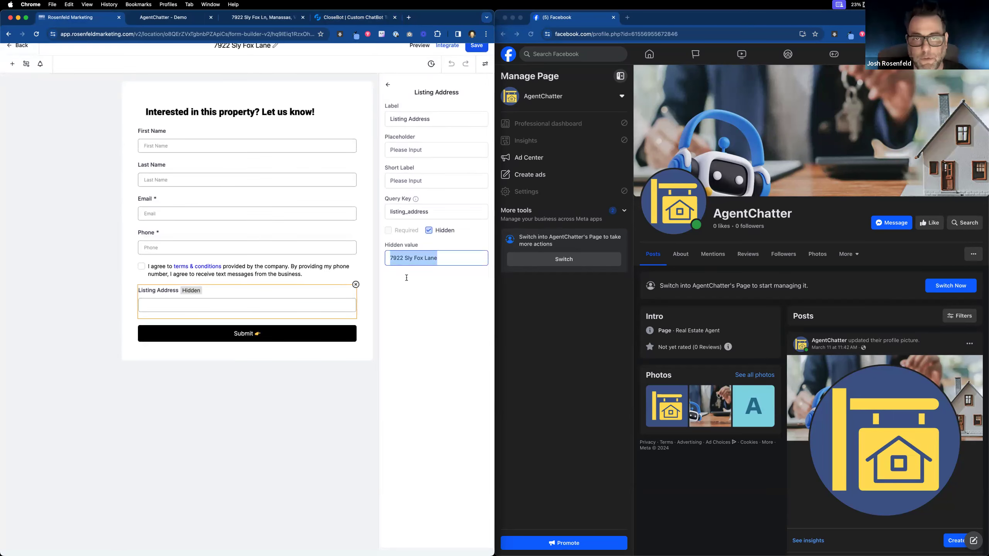
click(477, 48)
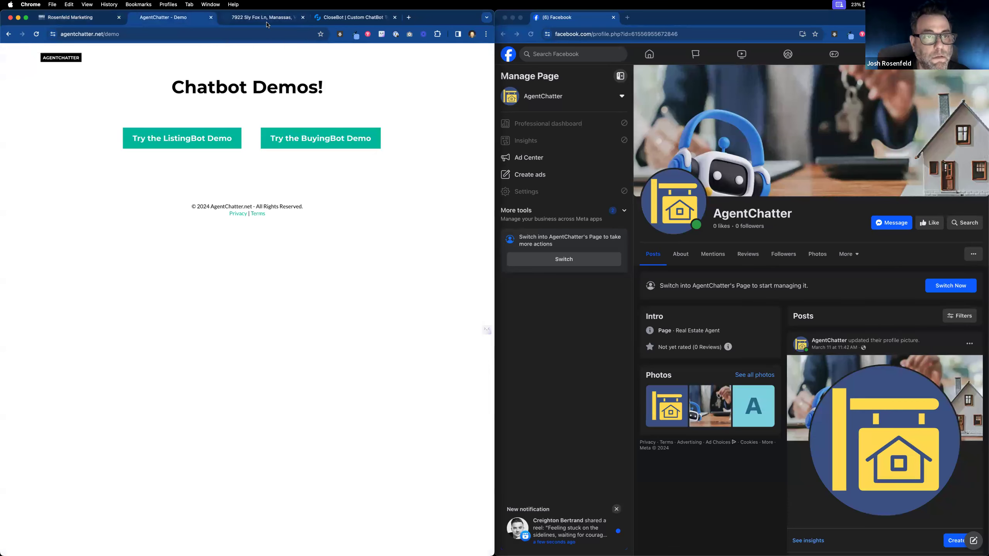
key(super+w)
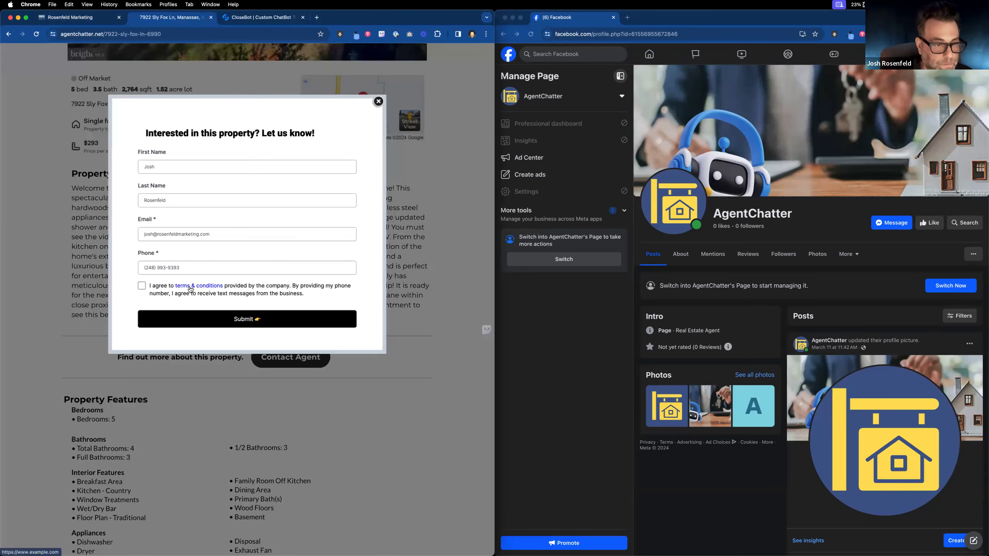
Step: Test where the consent line's terms & conditions link currently points
click(64, 22)
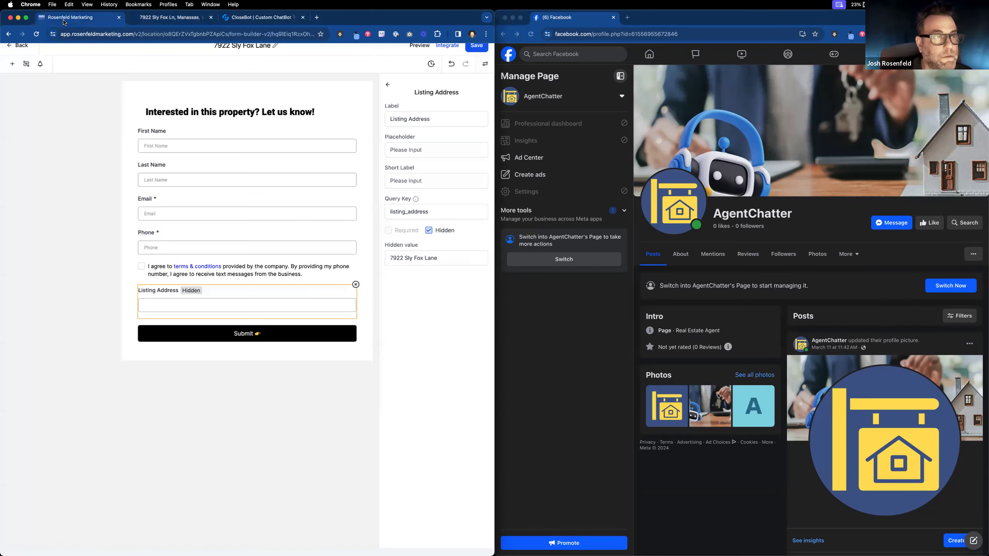
click(211, 267)
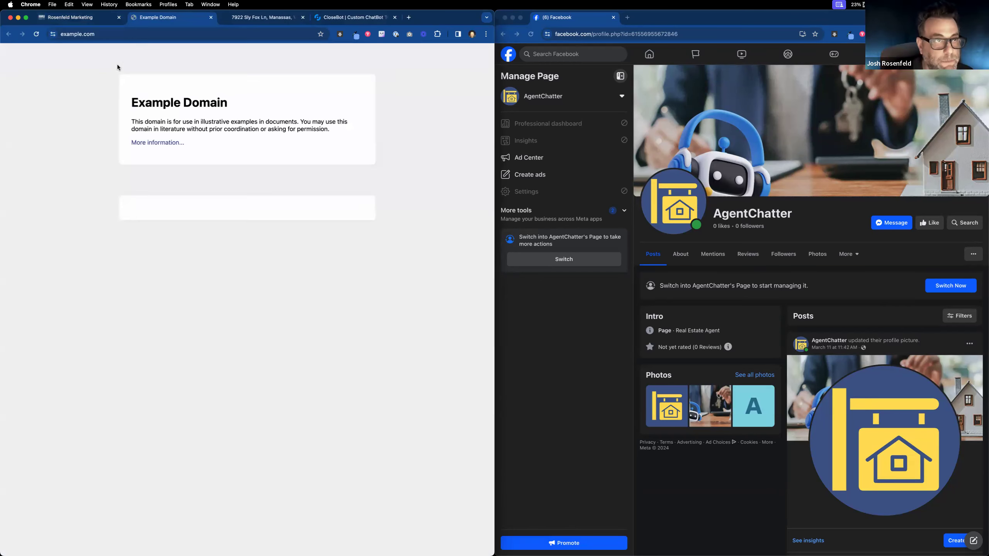
click(211, 17)
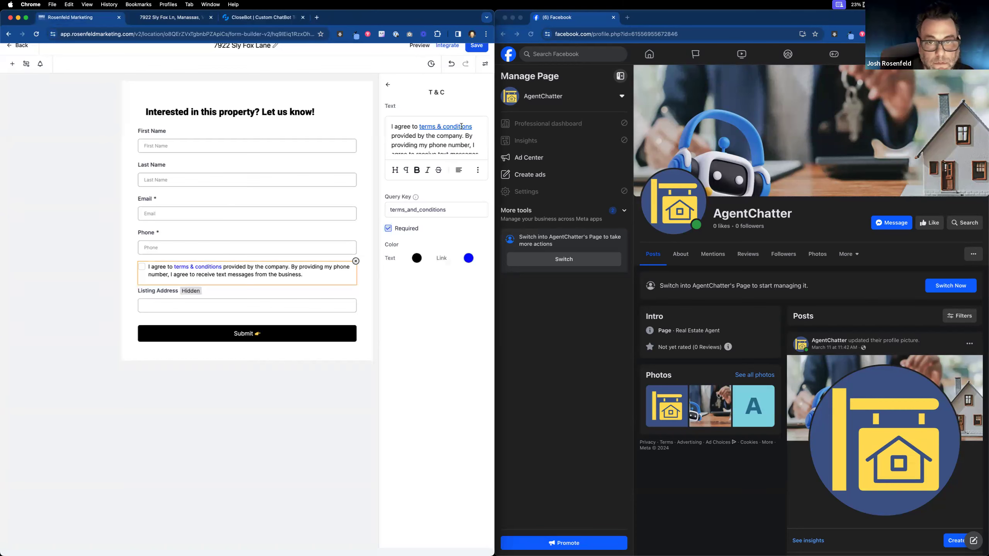
drag(441, 127, 419, 128)
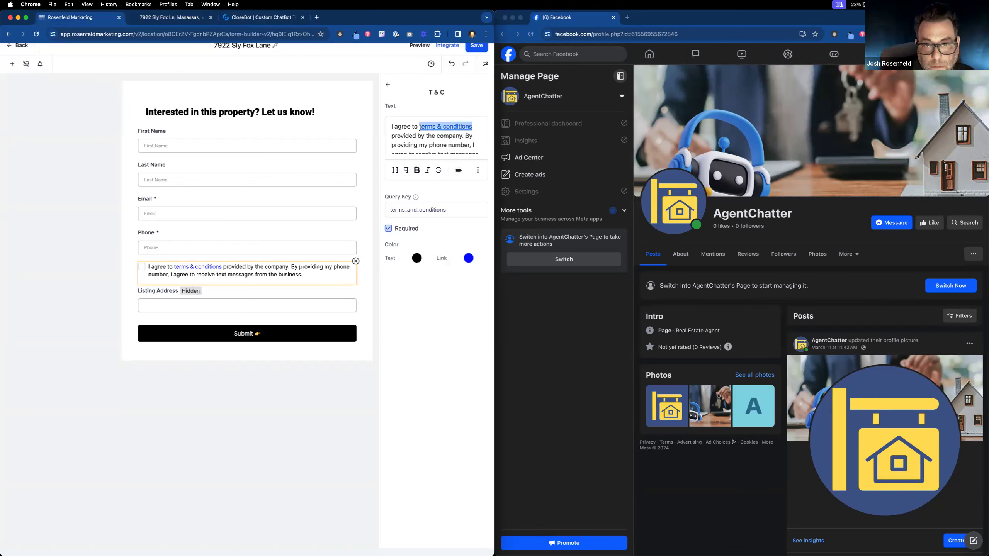
click(478, 171)
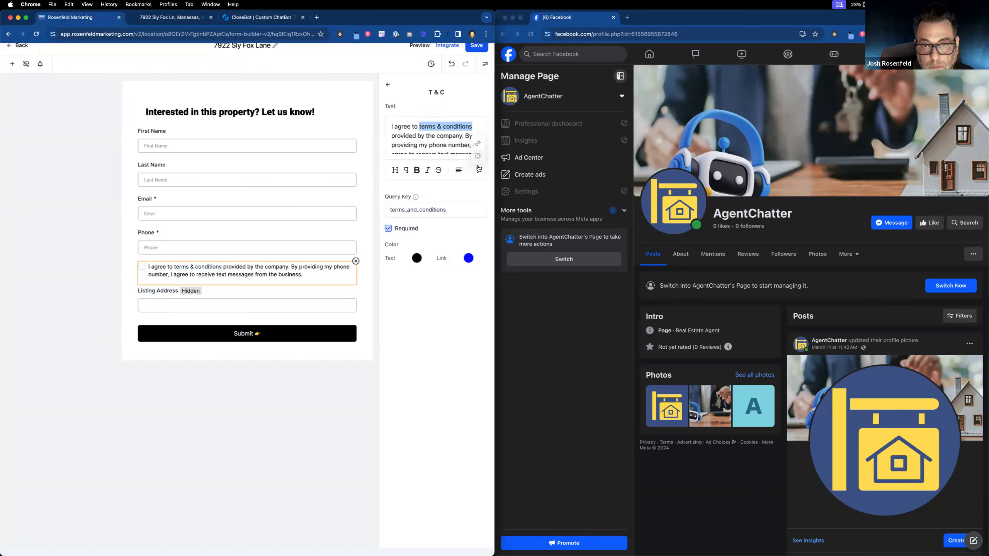
click(478, 143)
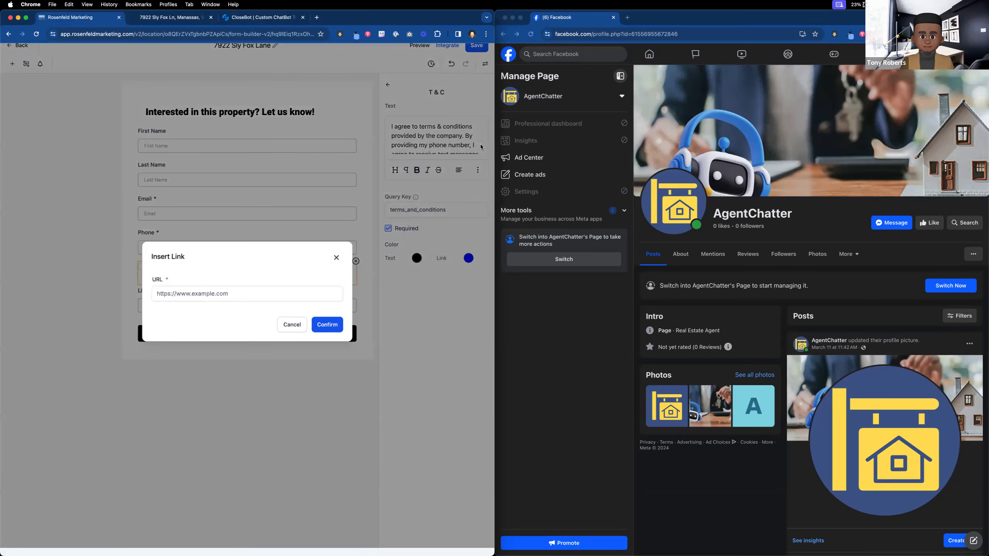
click(246, 295)
text(https://roseng)
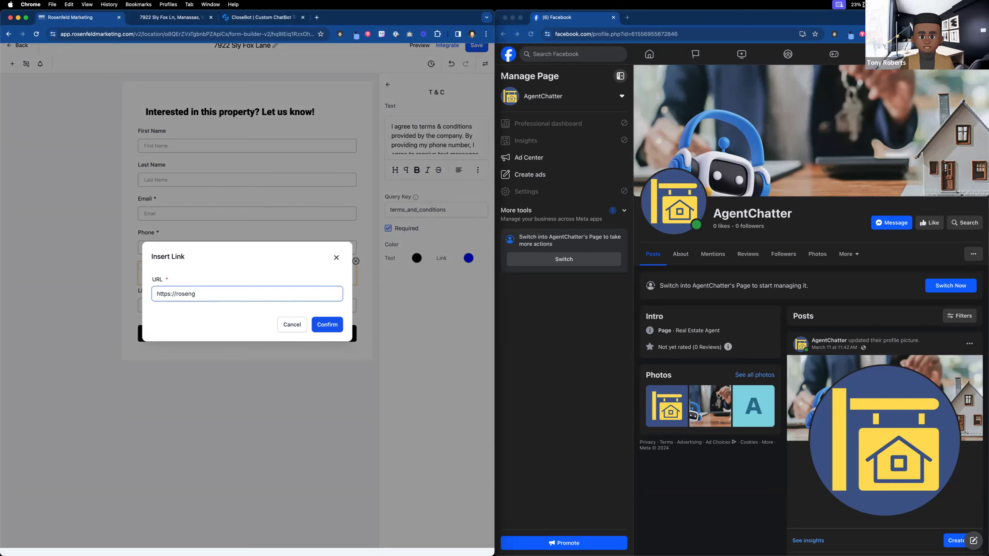
key(BackSpace)
text(feldmarketing.com)
text(/terms)
drag(229, 294, 175, 295)
text(agentchatter)
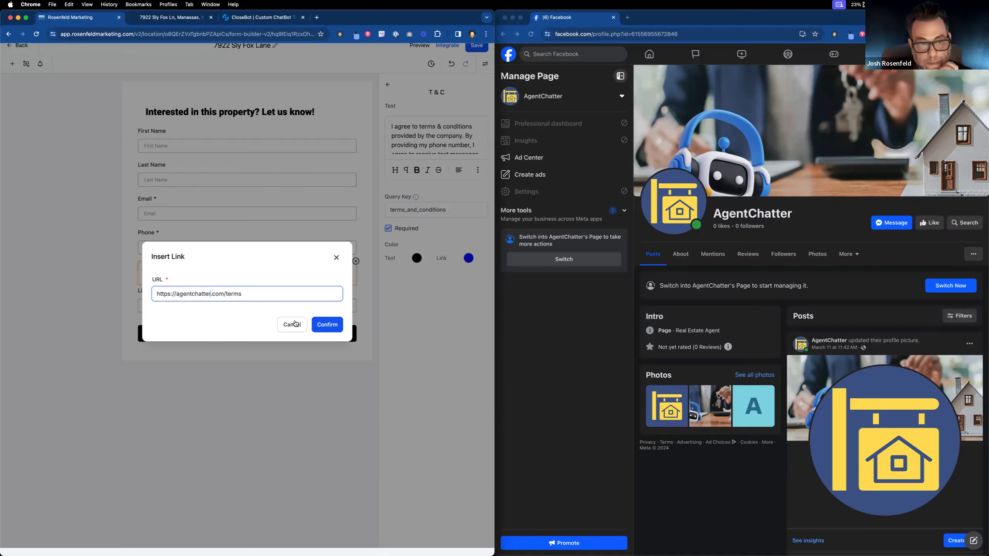
drag(211, 293, 224, 294)
text(net)
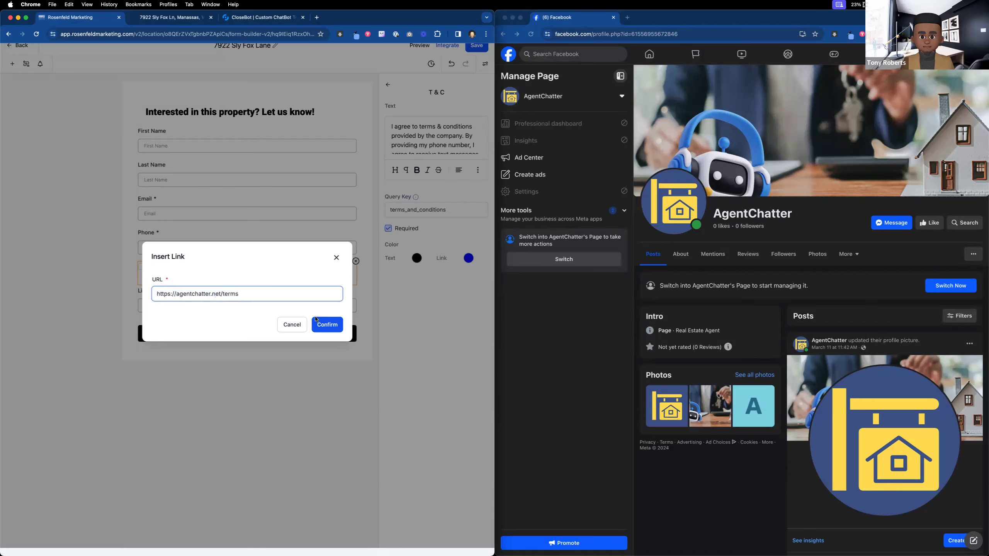
click(316, 321)
click(471, 50)
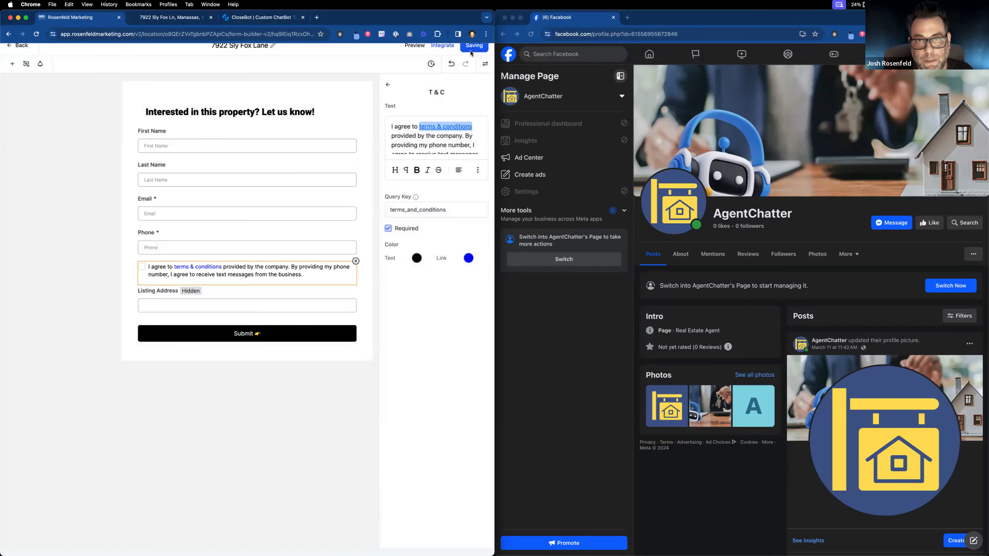
click(210, 311)
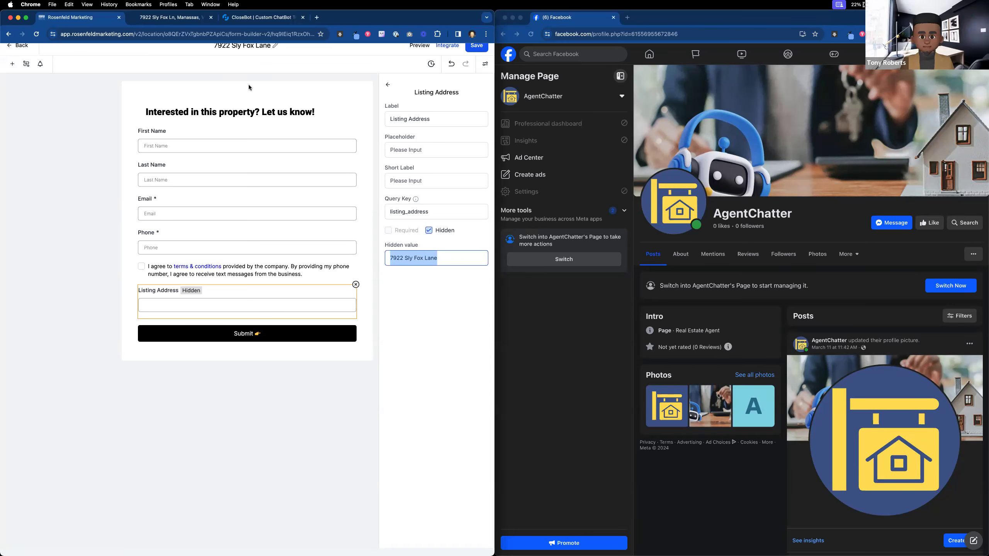
click(173, 20)
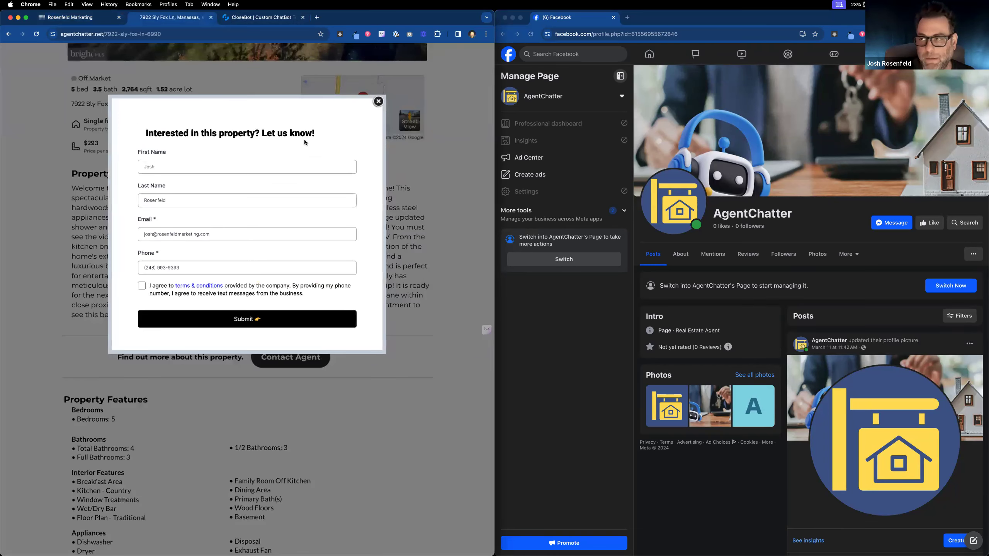
click(86, 20)
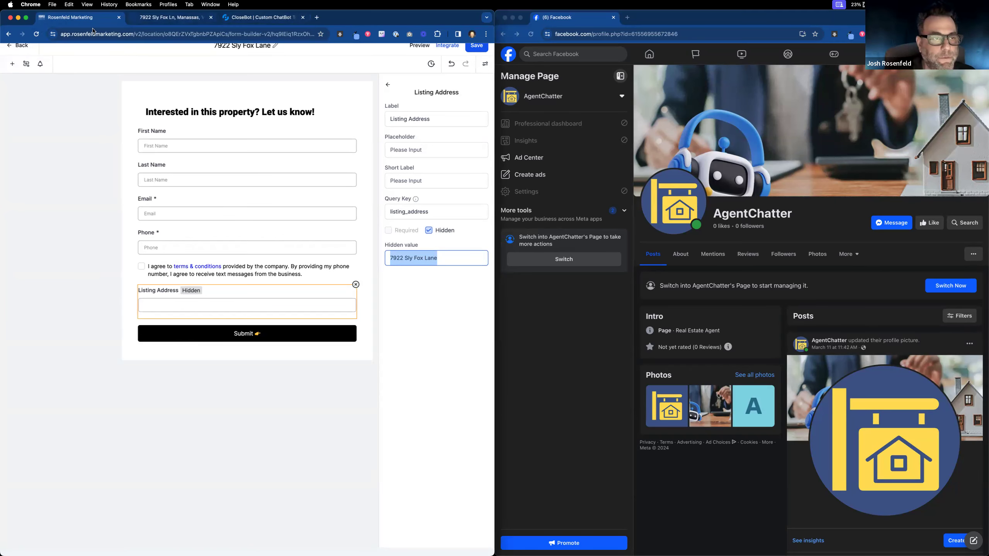
click(16, 47)
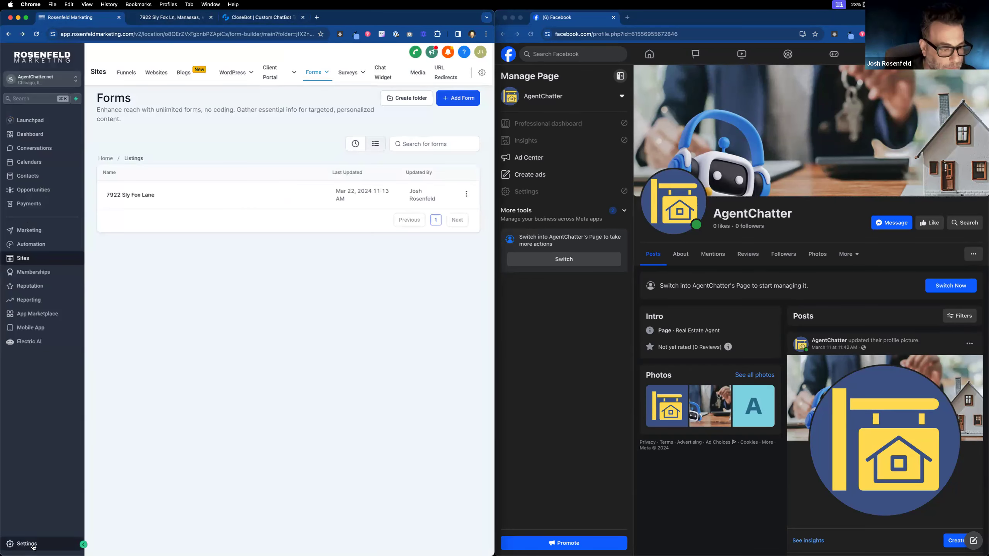
Step: Search custom fields for 'lis', copy Listing Address's {{ contact.listing_address }} key, and go back
click(33, 546)
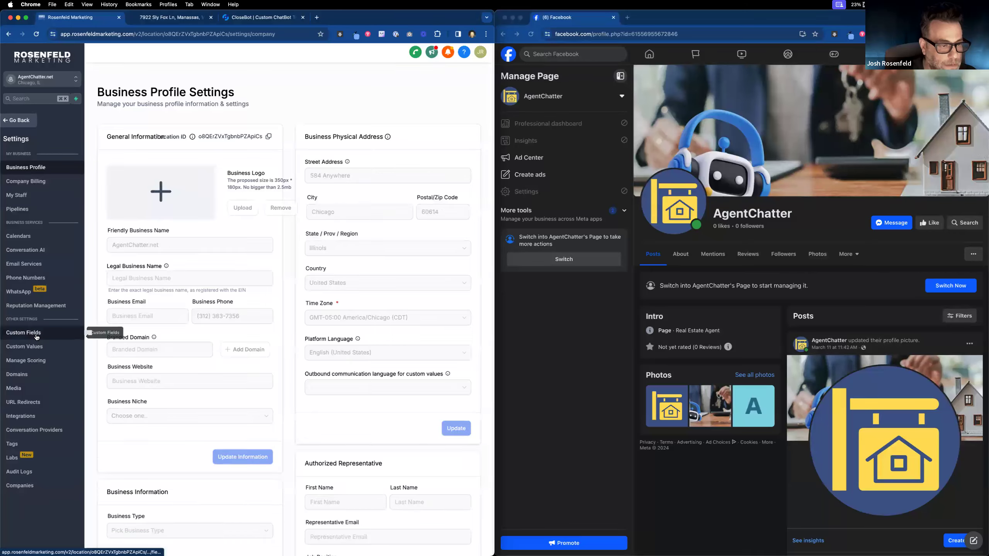
click(36, 337)
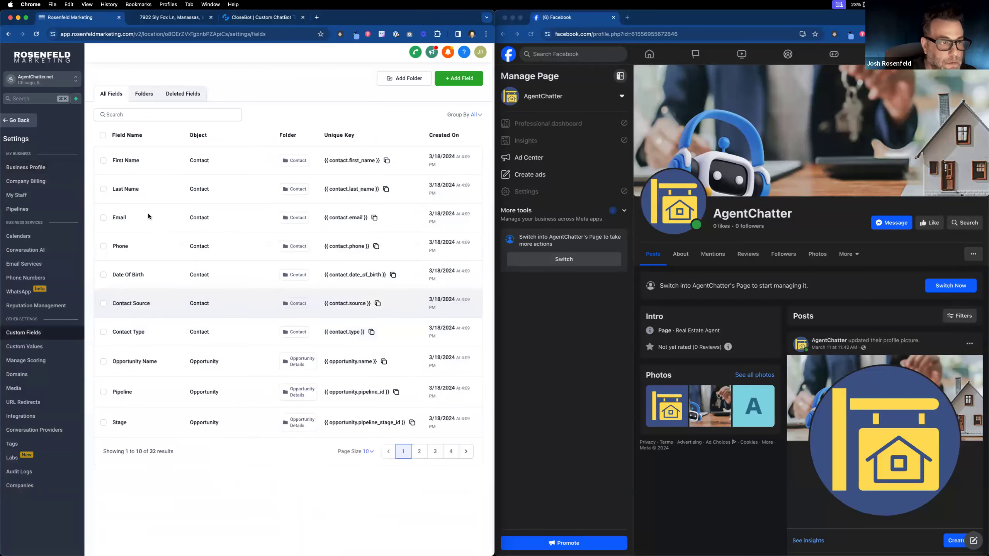
click(148, 113)
text(lis)
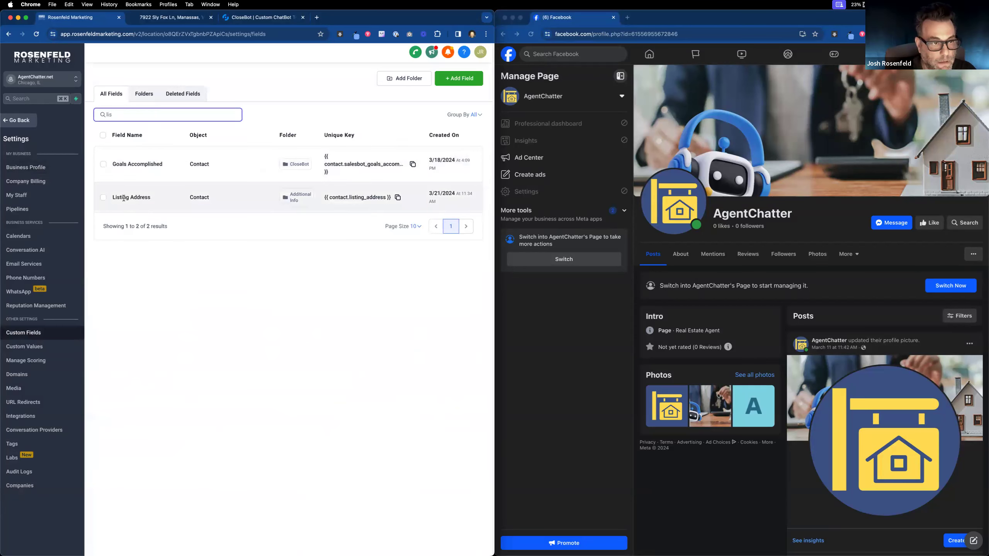
click(397, 197)
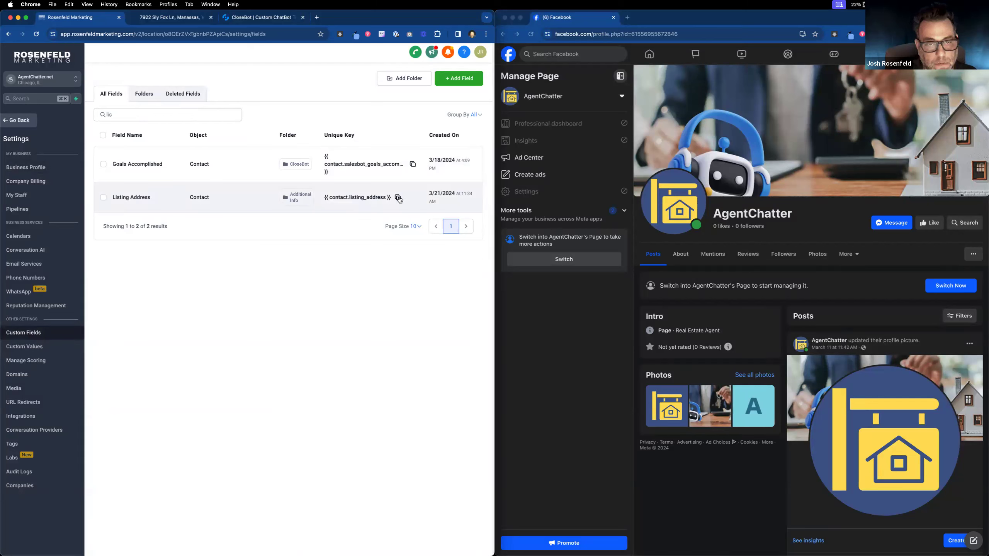
click(397, 197)
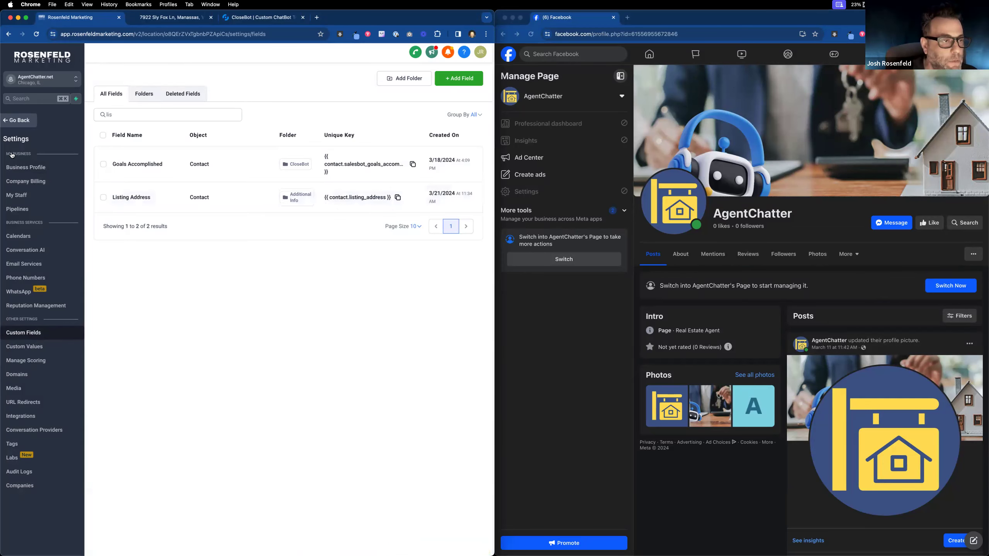
click(23, 122)
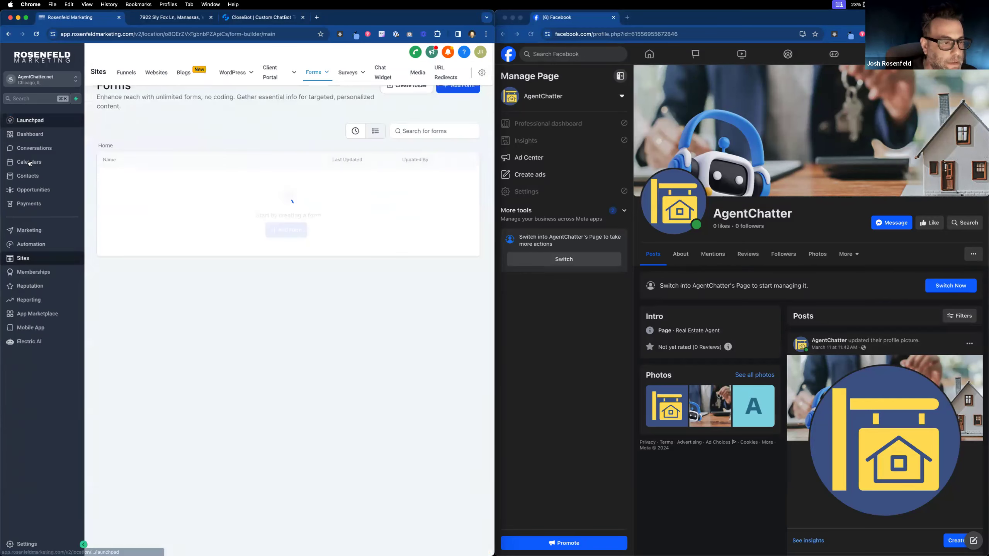
Step: Open the 2: Process Message workflow in the CloseBot V4 folder and select its Tag Checker node
click(37, 245)
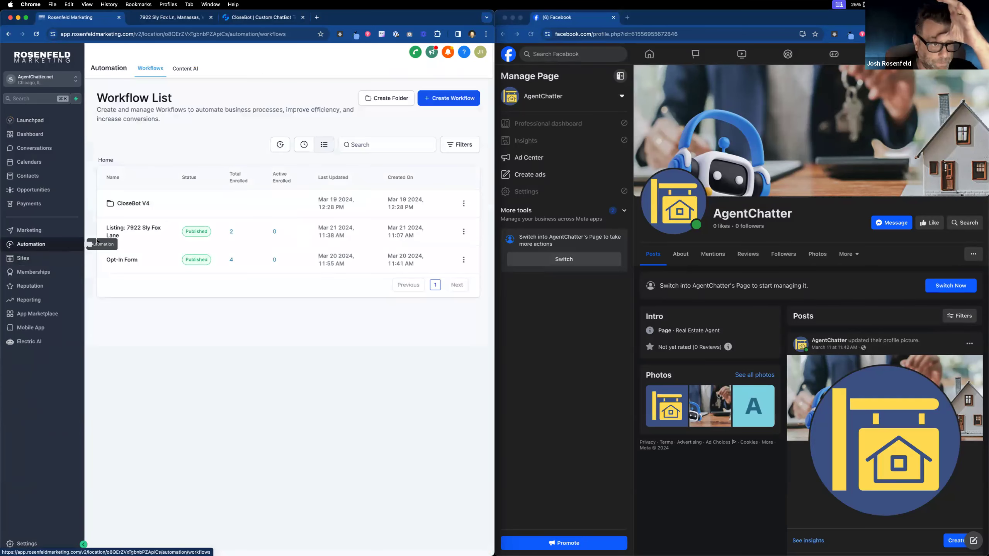
click(139, 204)
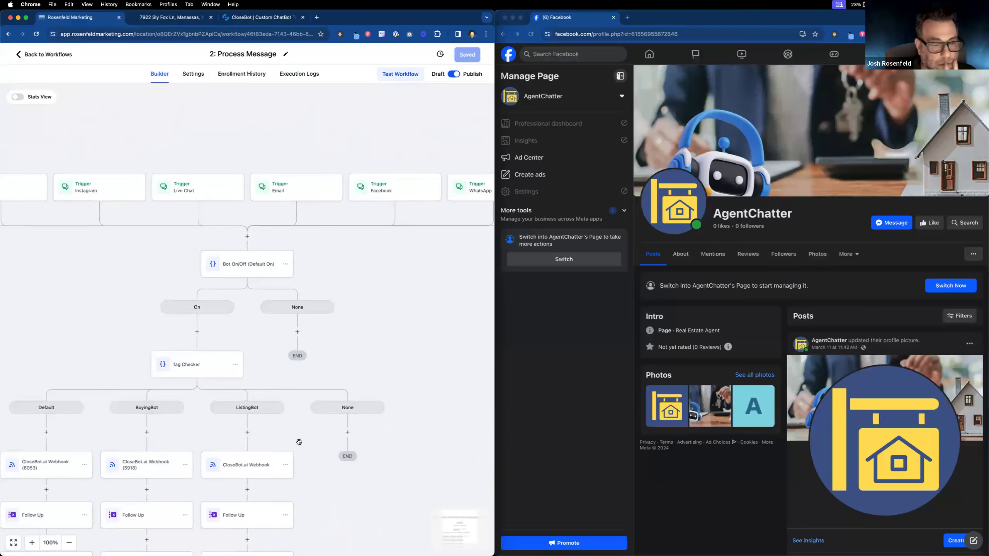
scroll(328, 397, down, 5)
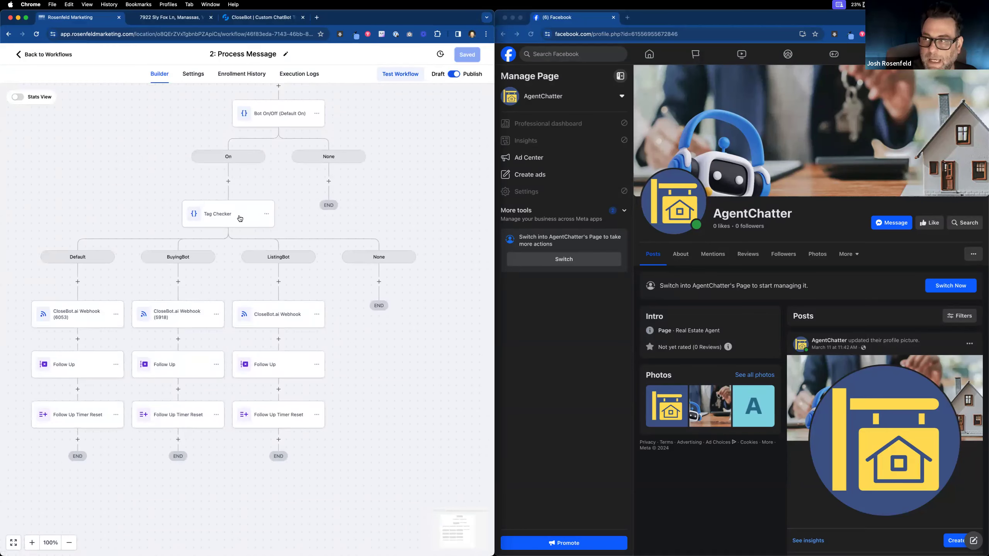
click(241, 219)
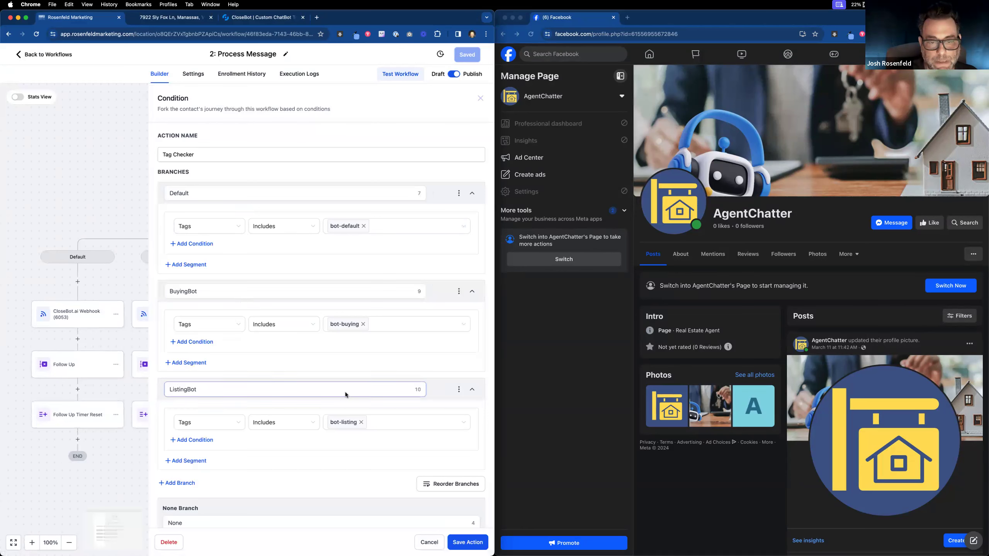
Step: Rename the Tag Checker's None branch to Receptionist
click(107, 129)
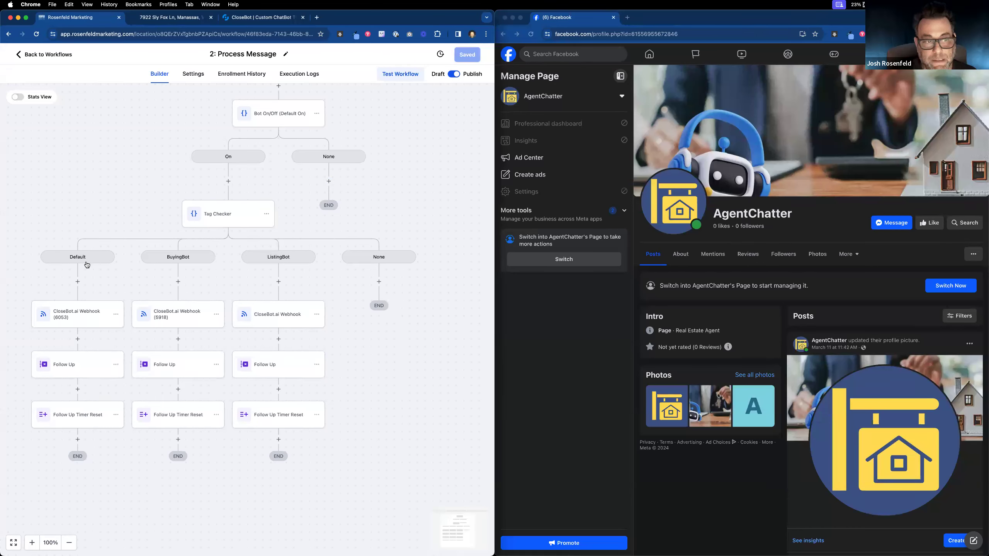
click(225, 223)
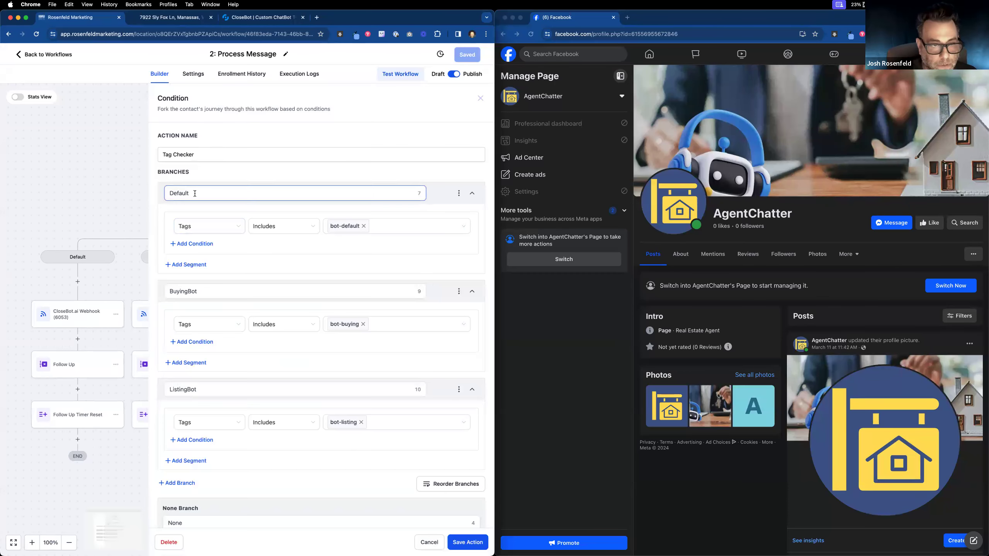
scroll(235, 390, down, 1)
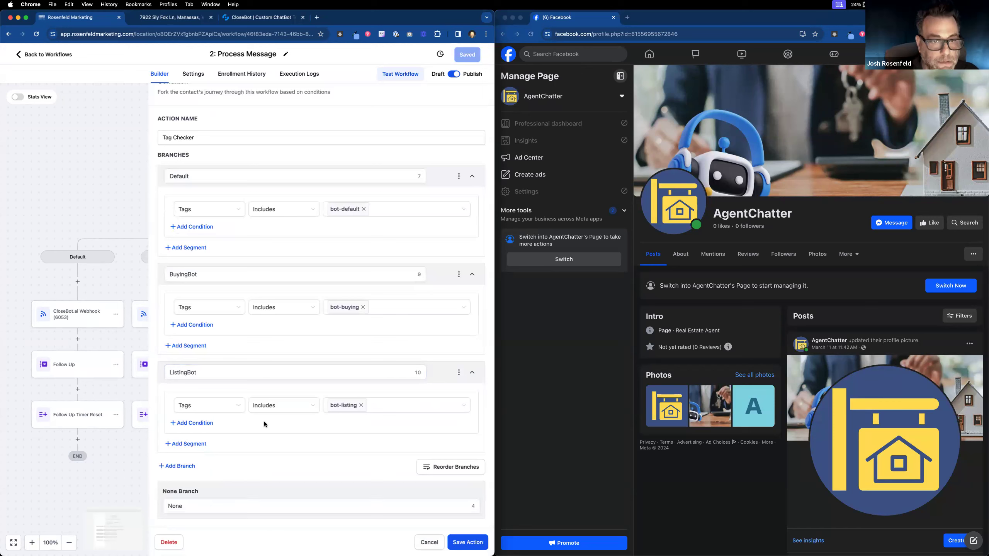
double_click(183, 505)
text(R)
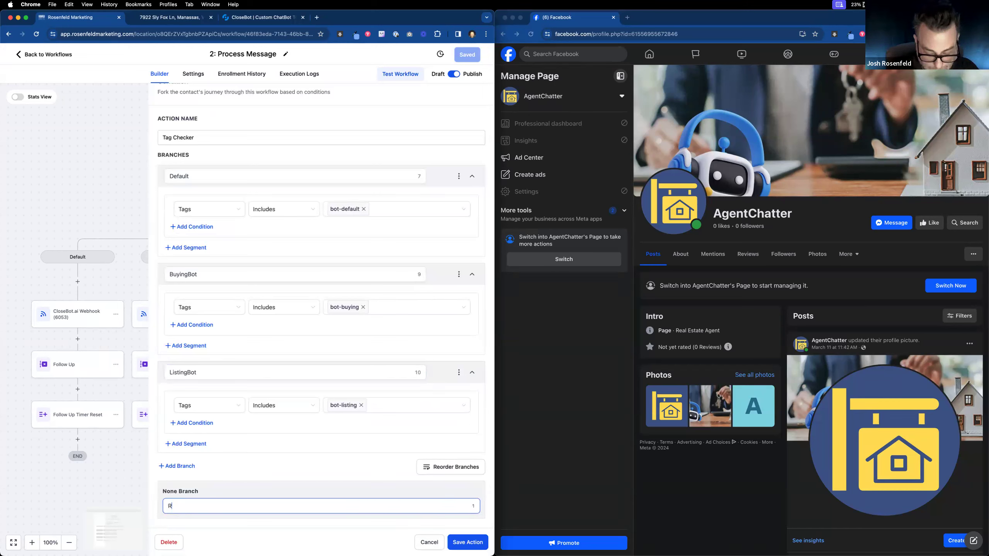
text(eceptionist)
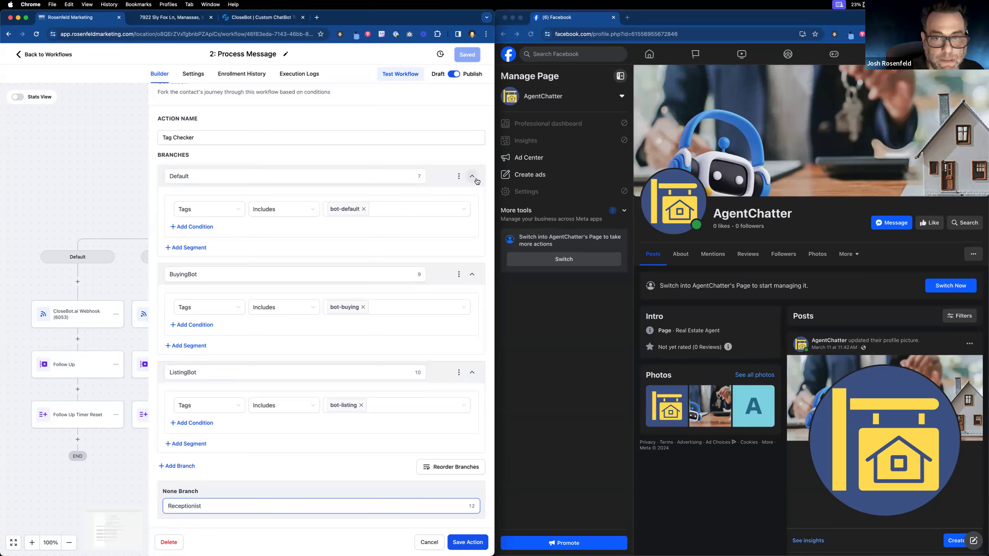
Step: Delete the Default branch and save the Tag Checker action
click(459, 176)
click(434, 193)
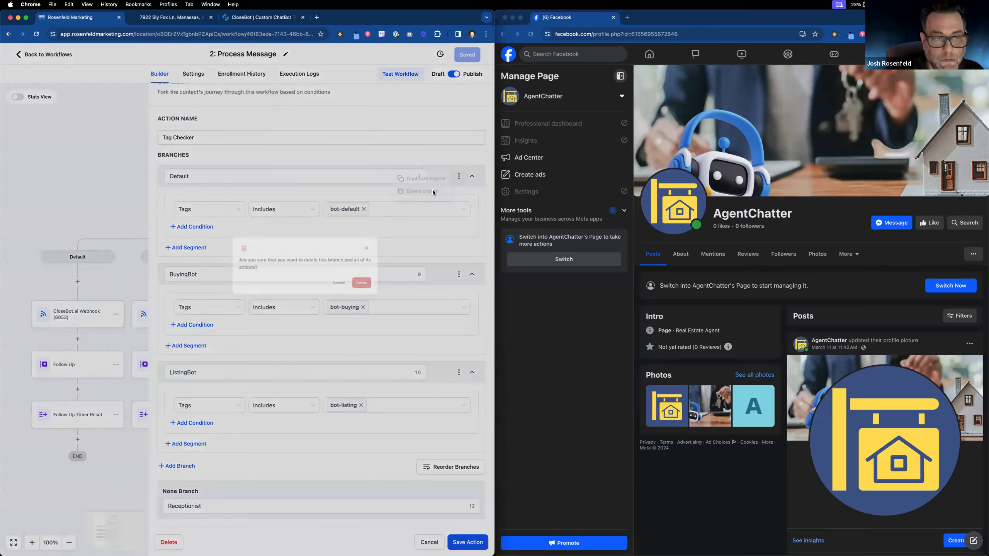
click(328, 324)
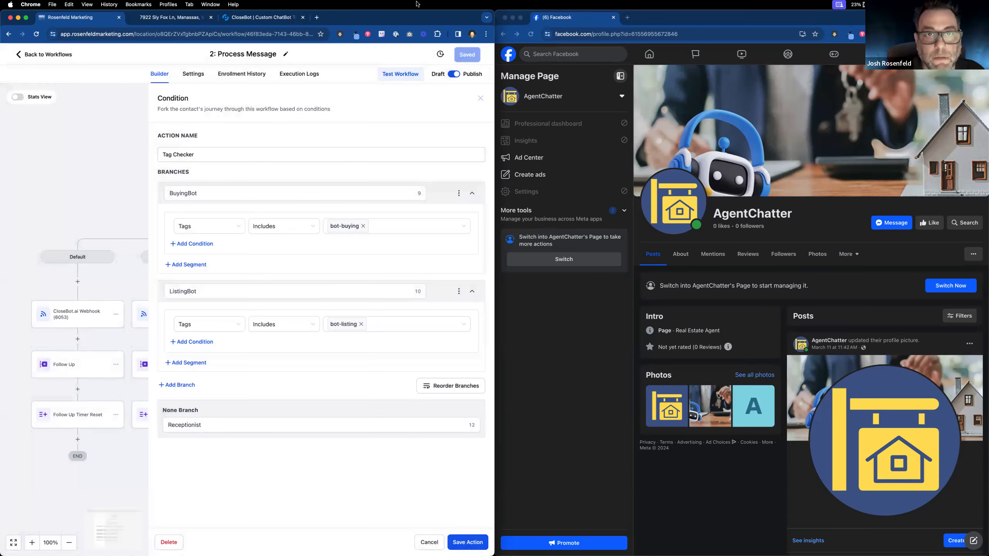
mouse_move(408, 11)
mouse_down()
mouse_move(406, 41)
mouse_move(408, 14)
mouse_up()
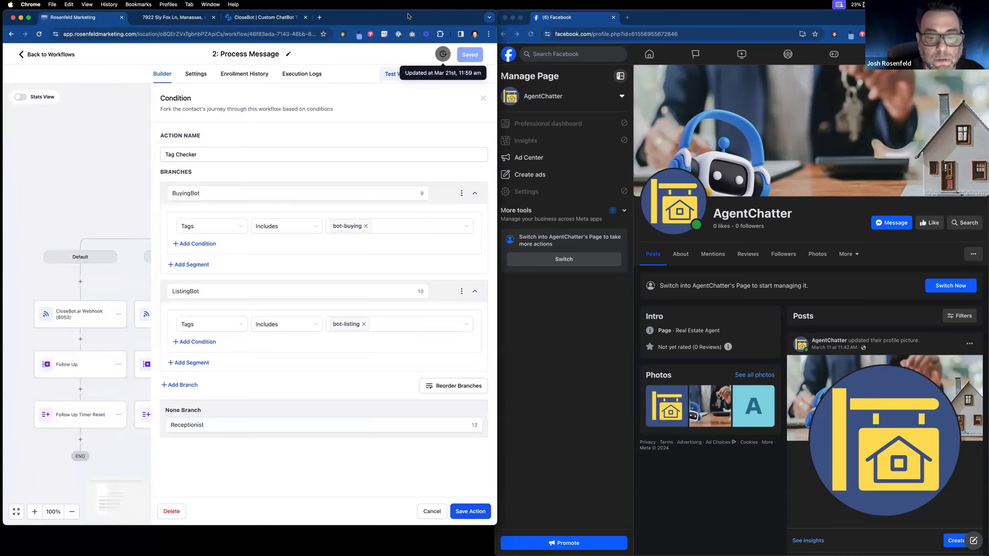
click(480, 514)
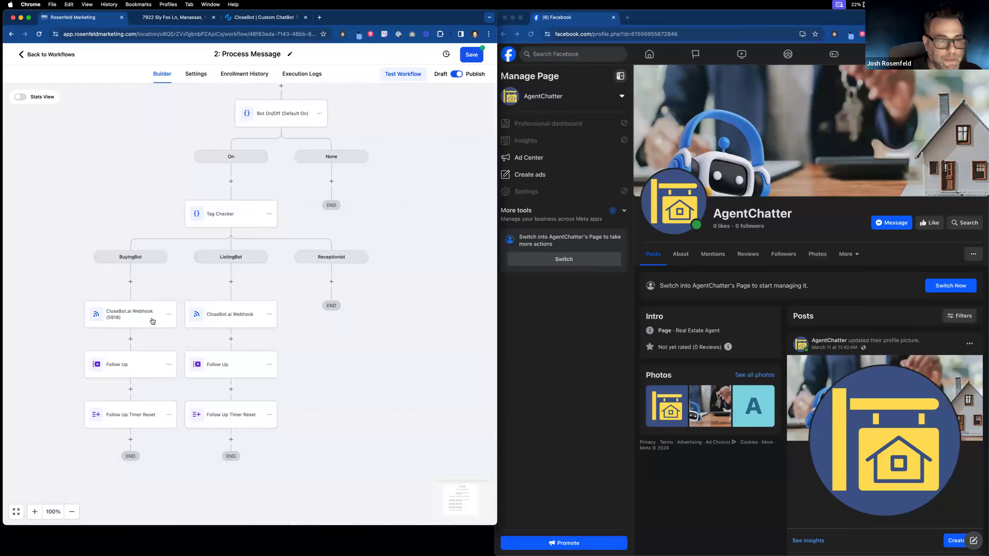
Step: Copy the BuyingBot branch's webhook step
click(169, 314)
mouse_move(199, 349)
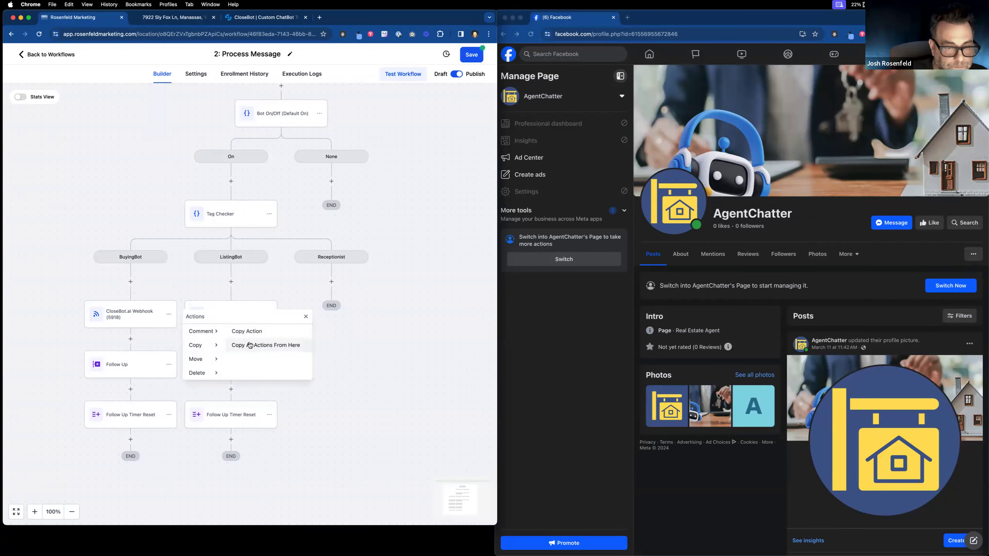
click(251, 345)
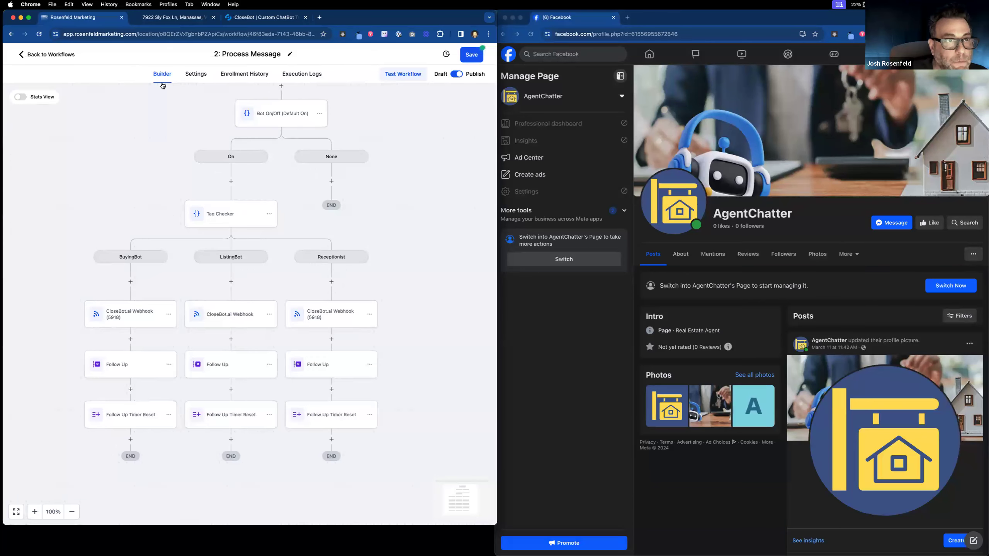
Step: Copy the AgentChatter: Receptionist bot's number 6053 from CloseBot
click(244, 22)
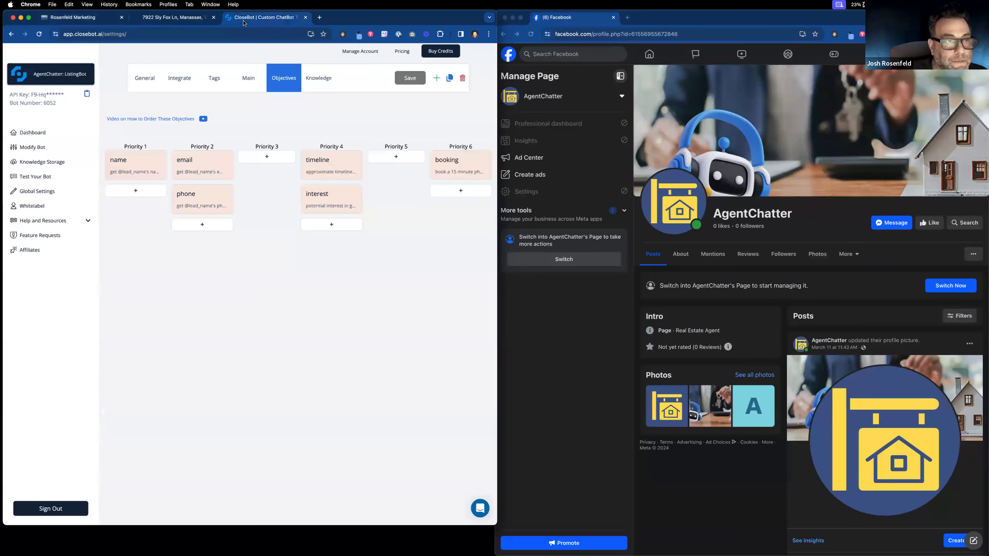
click(84, 75)
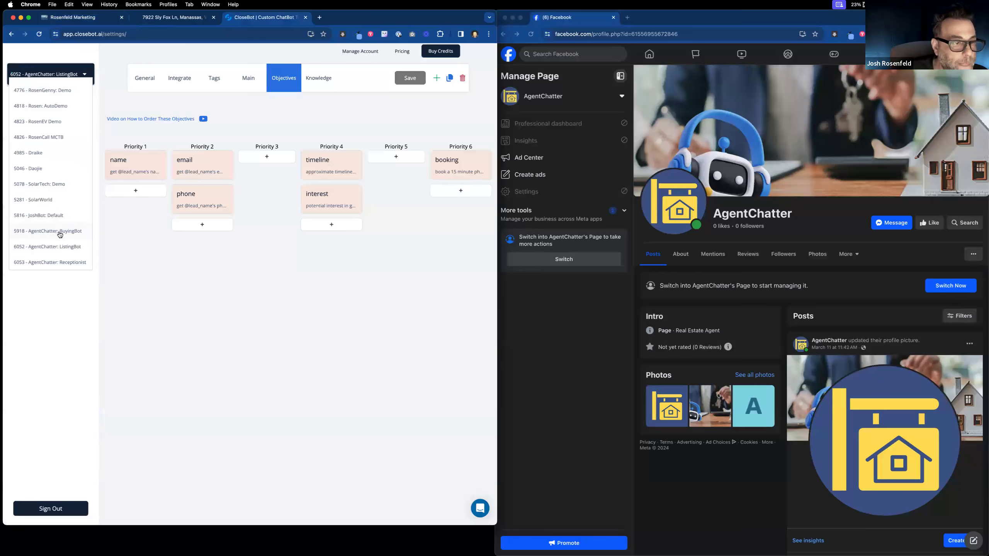
click(61, 263)
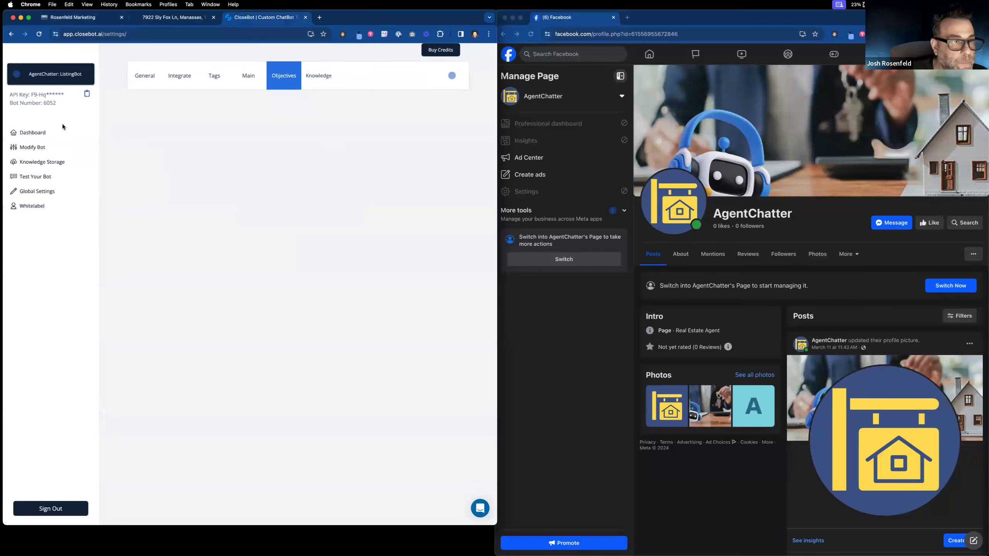
double_click(50, 102)
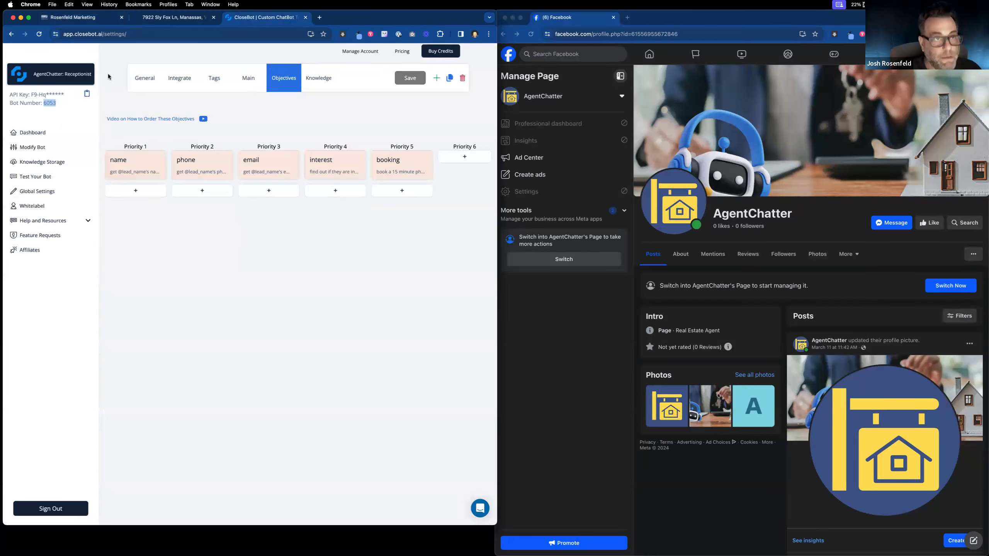
click(89, 18)
Step: Rename the Receptionist webhook to CloseBot.ai Webhook (6053) and save the Process Message workflow
click(322, 319)
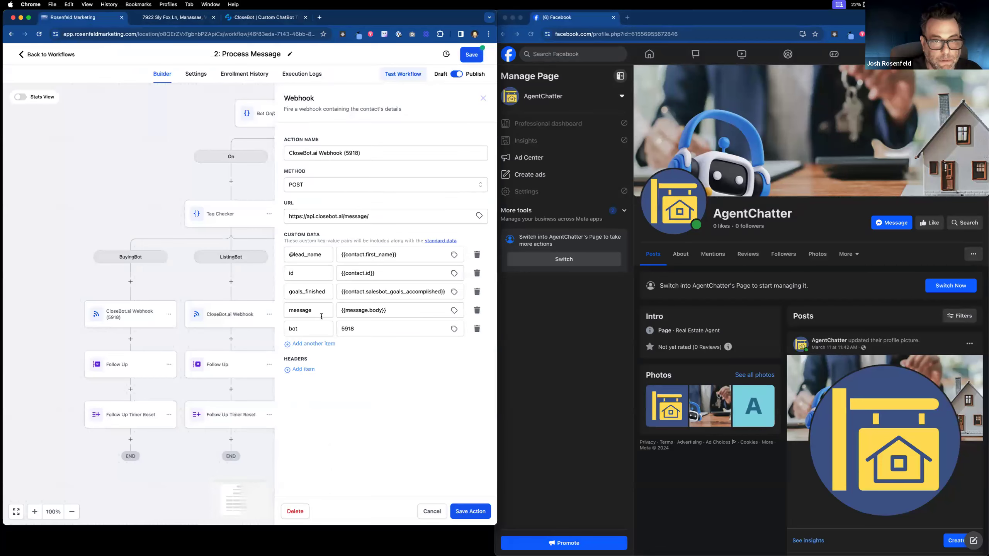
double_click(352, 160)
key(cmd+v)
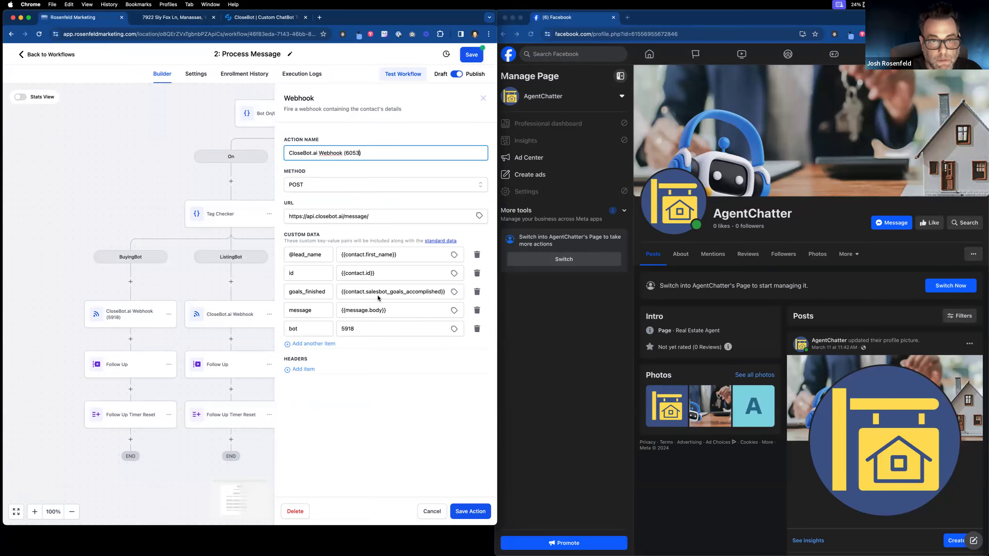
double_click(347, 329)
click(467, 509)
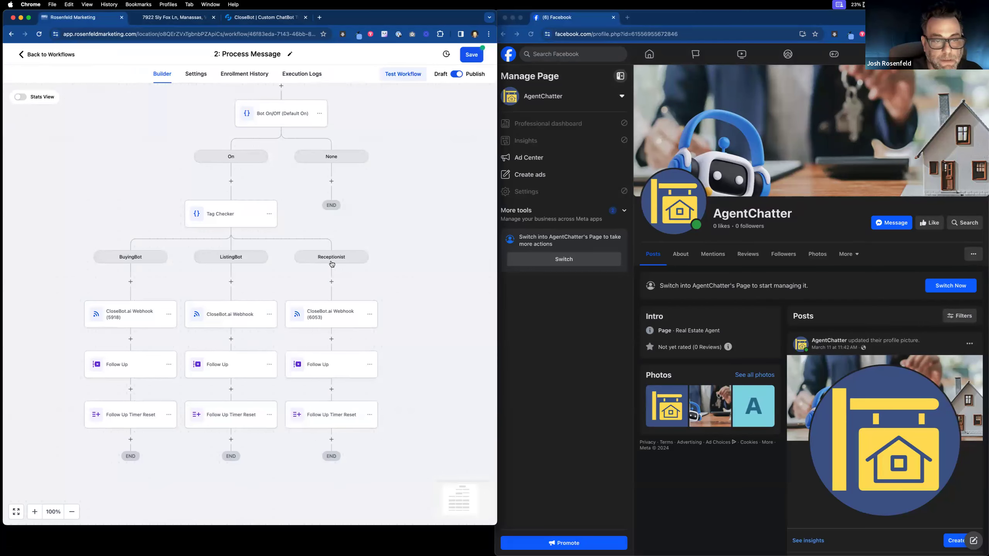
click(471, 57)
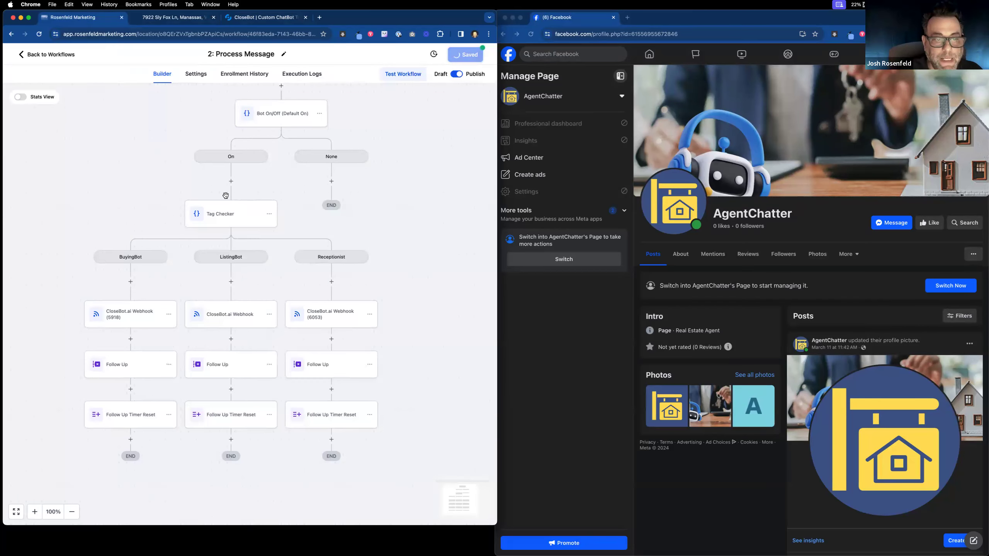
click(244, 19)
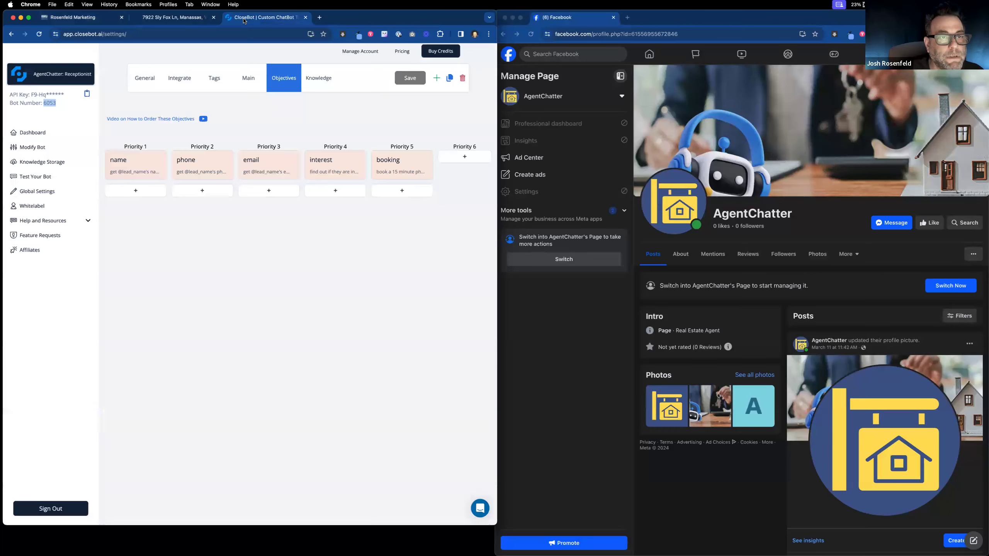
Step: Check ListingBot's bot number in CloseBot and rename its webhook CloseBot.ai Webhook (6052)
click(82, 75)
click(63, 252)
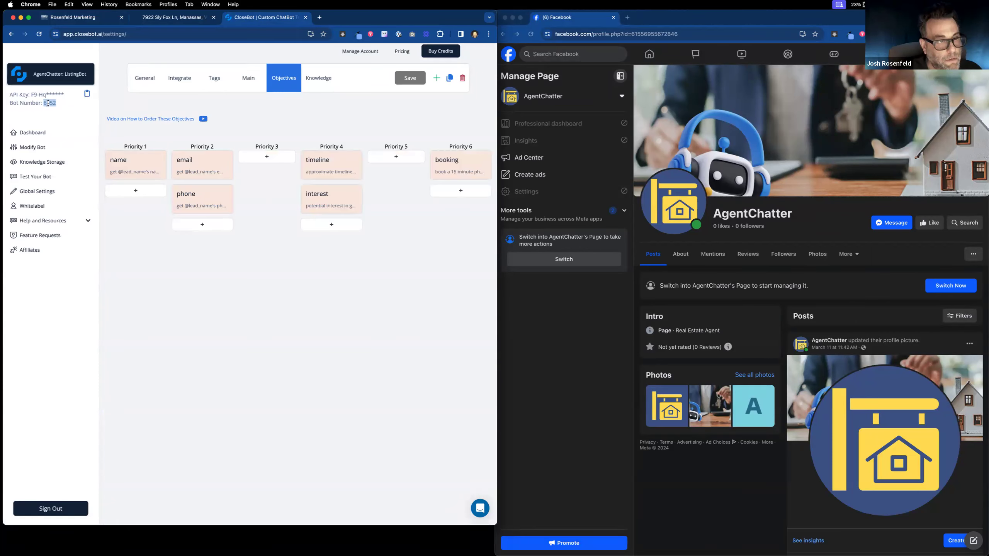
click(88, 16)
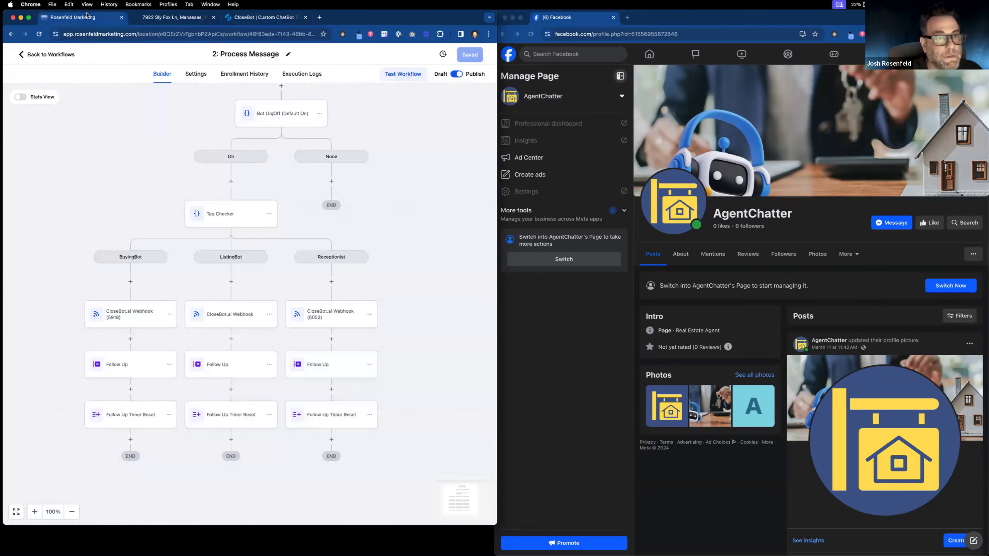
click(246, 315)
click(347, 153)
text((6052)
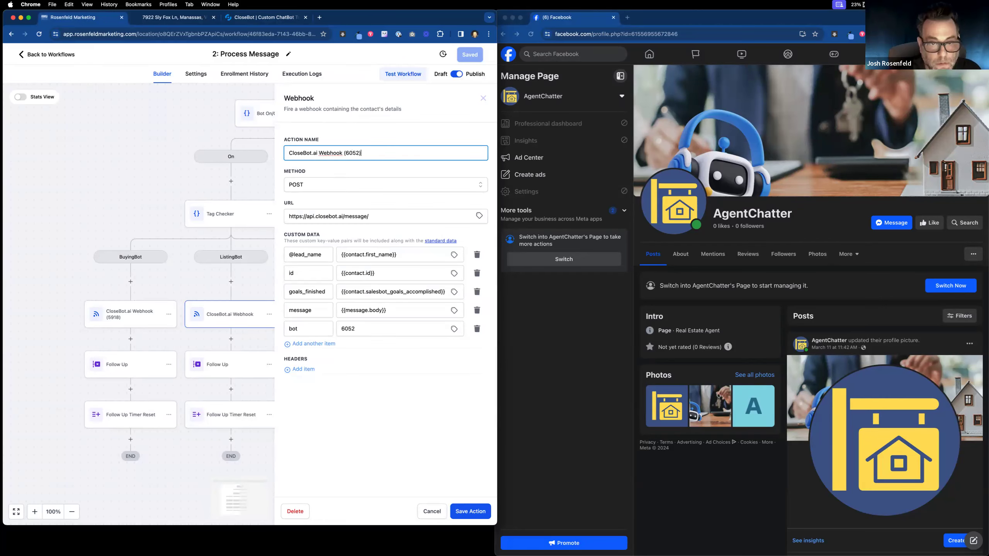
click(470, 511)
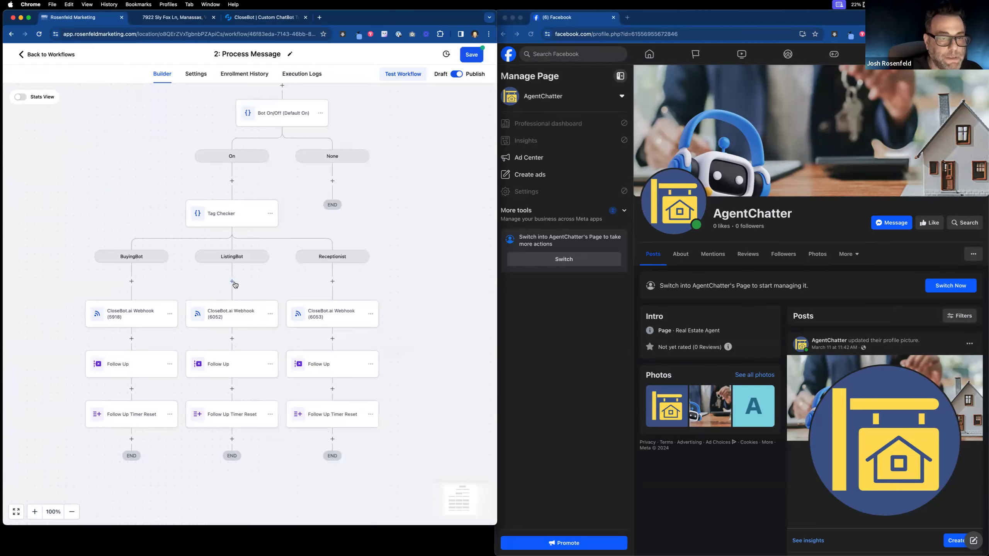
click(233, 314)
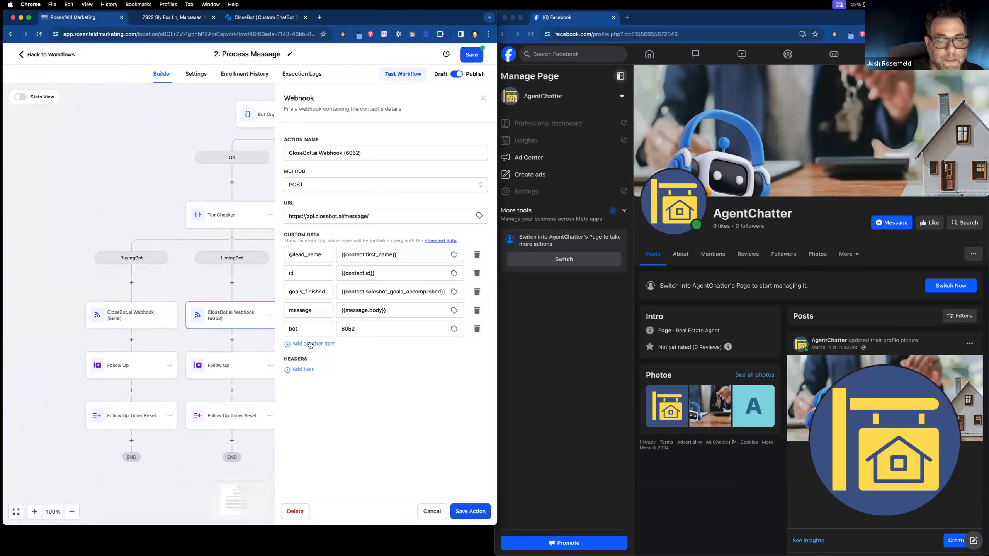
click(310, 344)
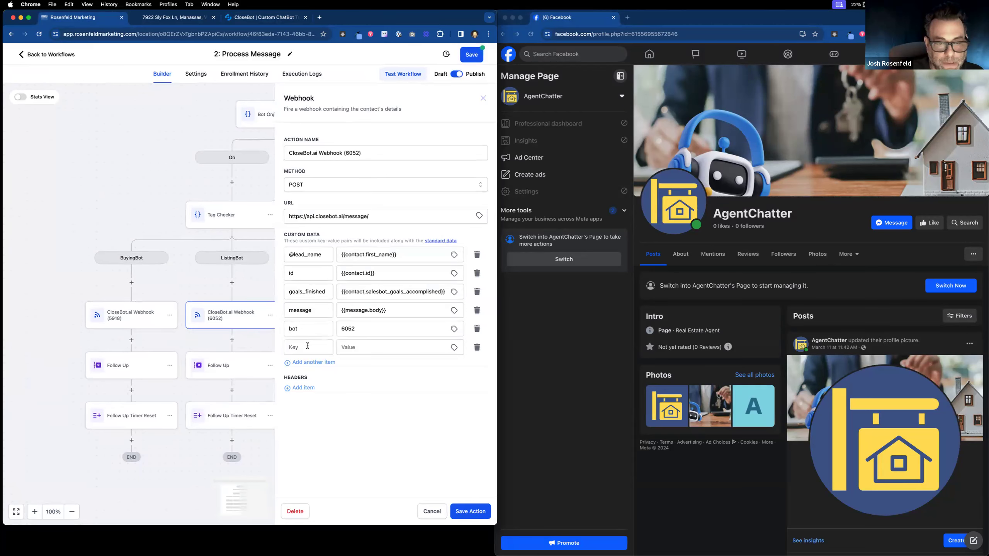
text(@)
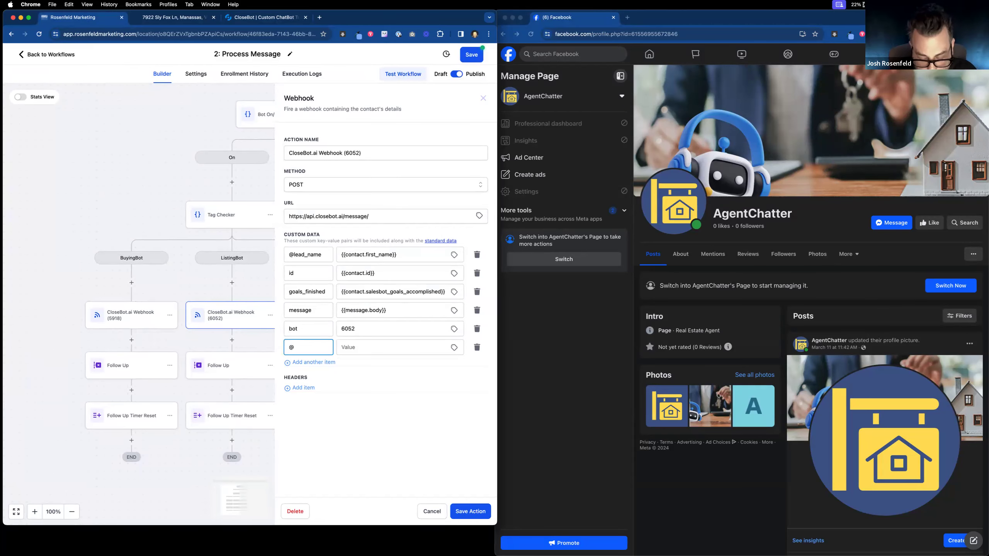
text(listing_address)
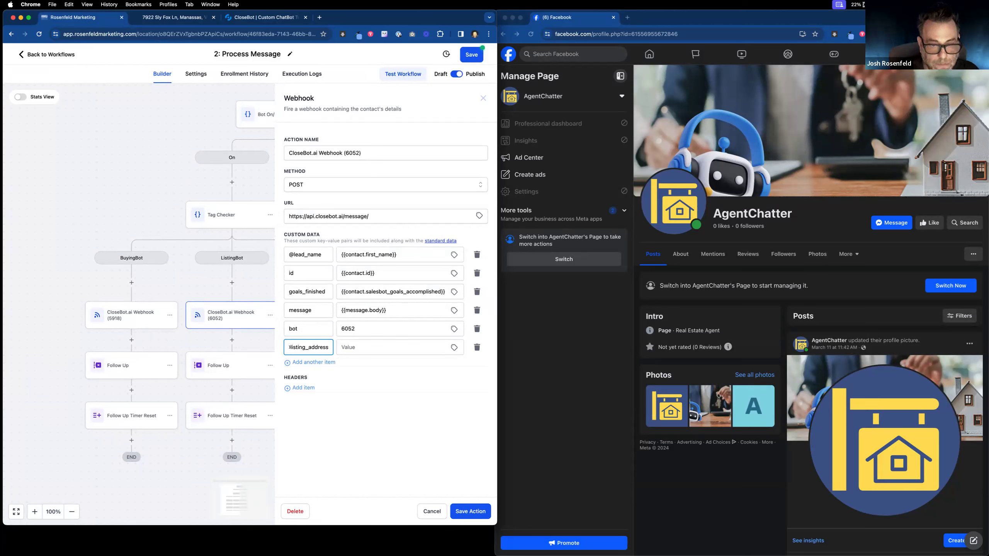
click(455, 347)
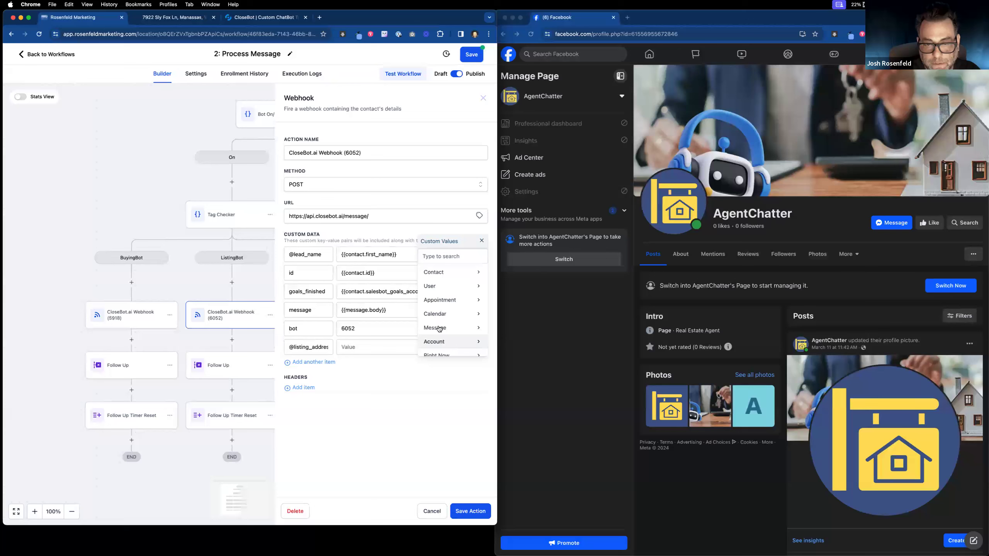
scroll(465, 325, down, 3)
scroll(464, 325, down, 2)
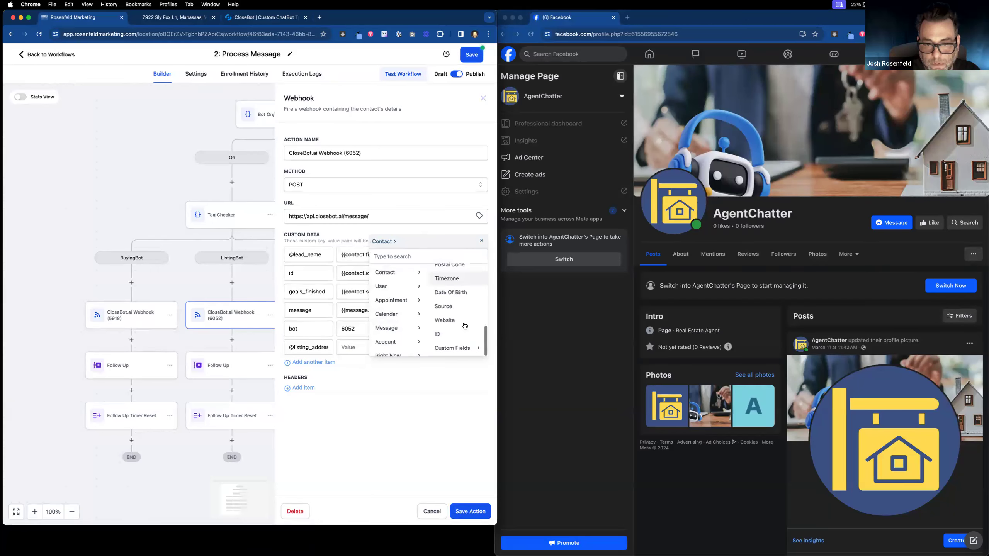
click(454, 347)
scroll(456, 341, down, 2)
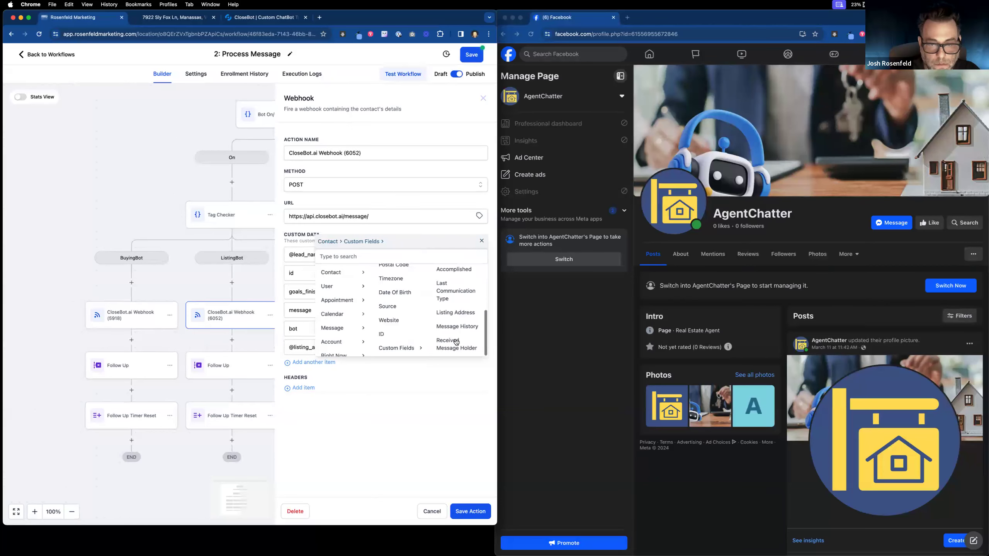
click(459, 311)
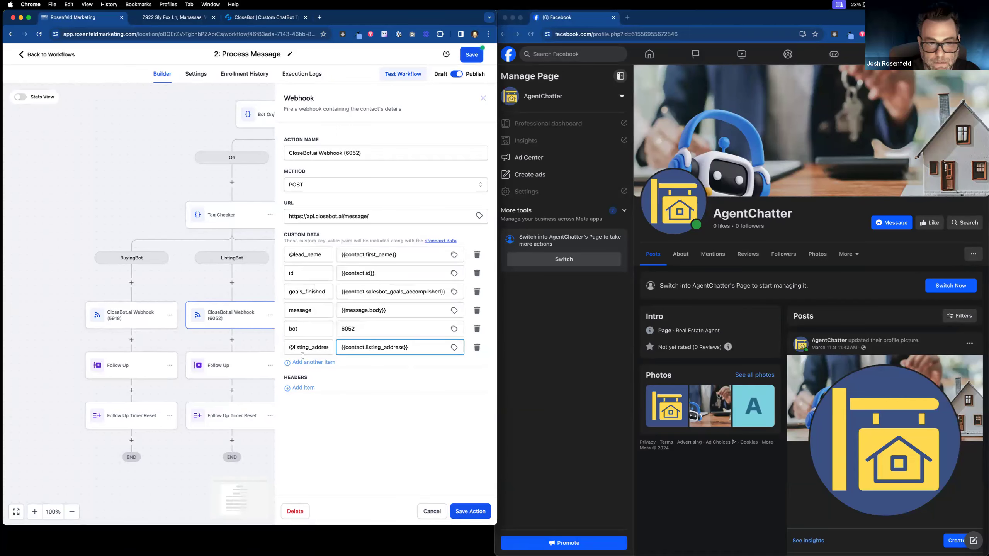
drag(289, 346, 310, 350)
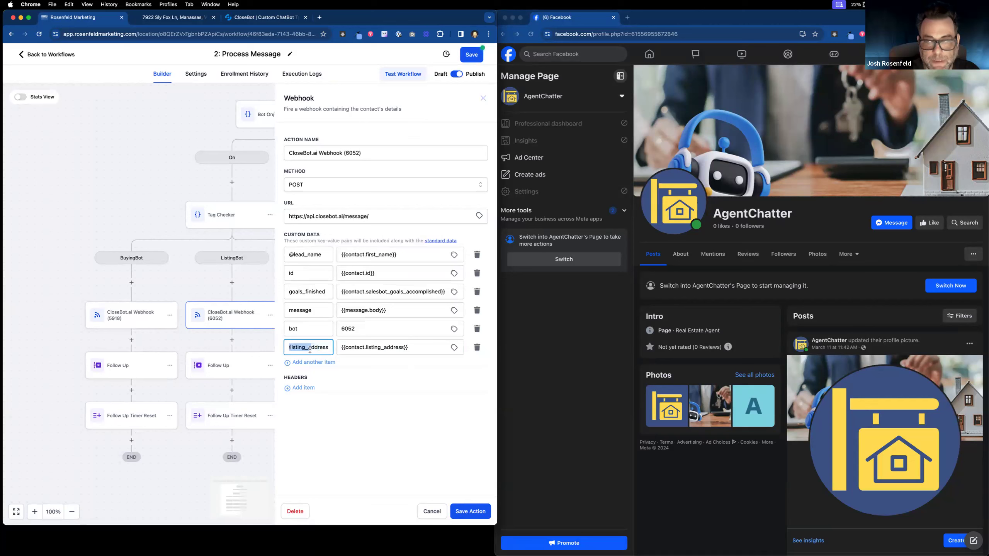
click(311, 349)
double_click(296, 347)
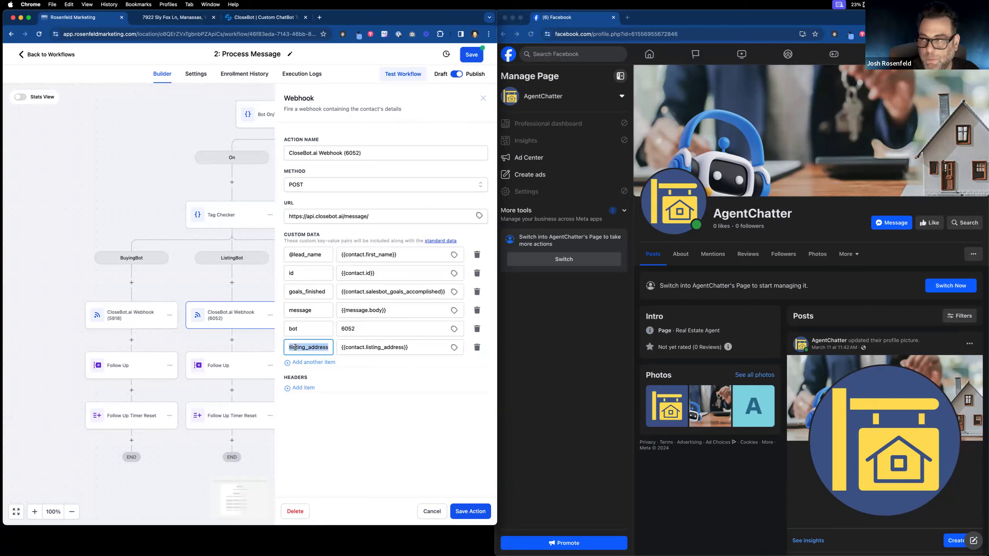
drag(296, 346, 274, 348)
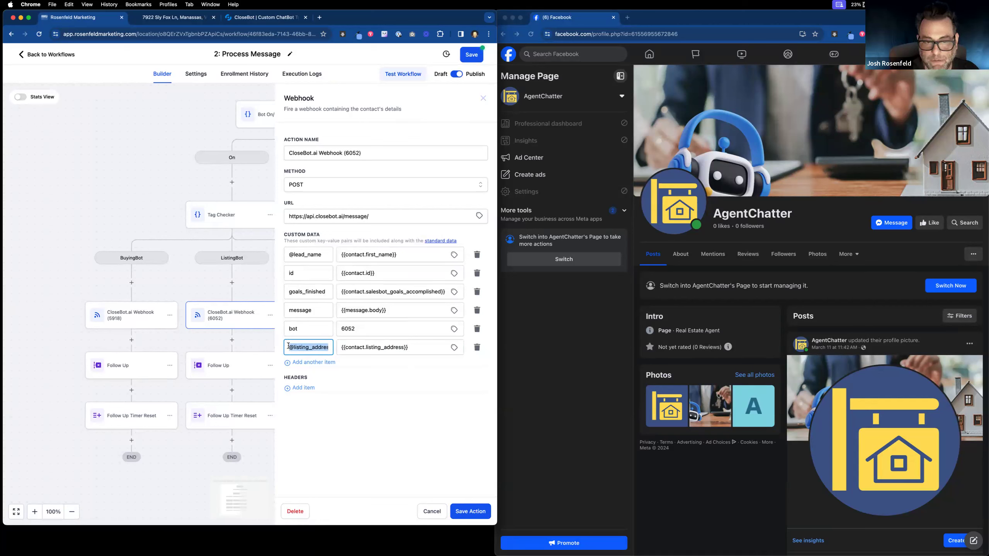
click(292, 346)
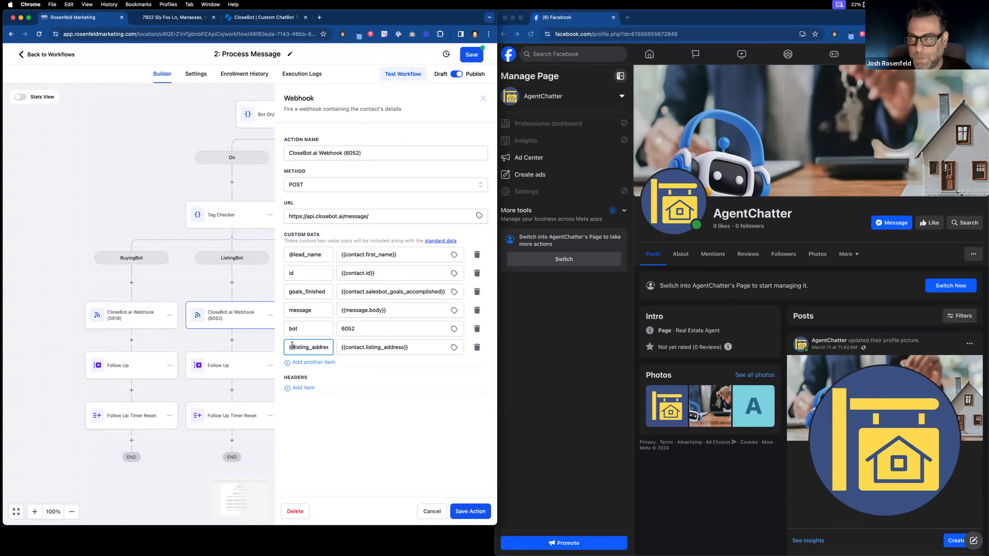
click(303, 277)
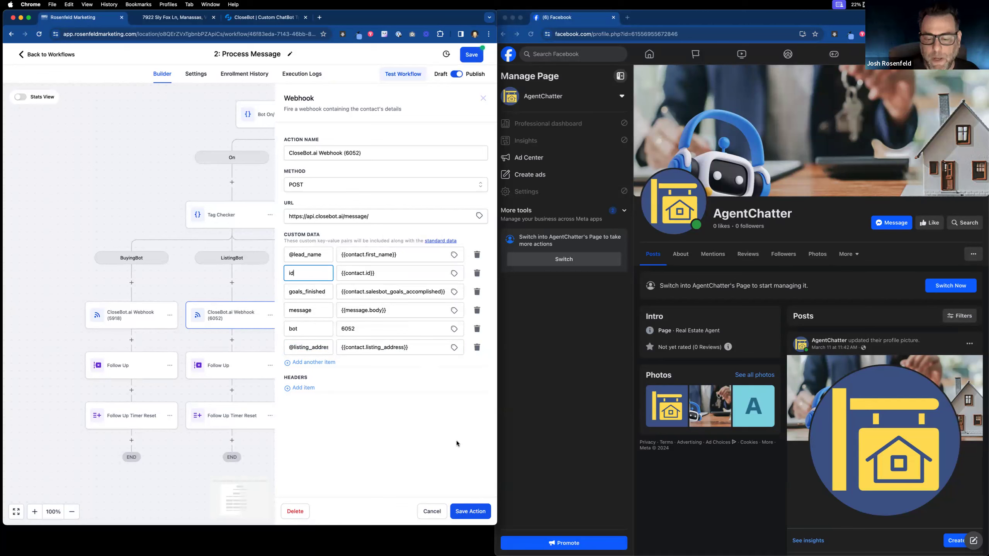
click(470, 512)
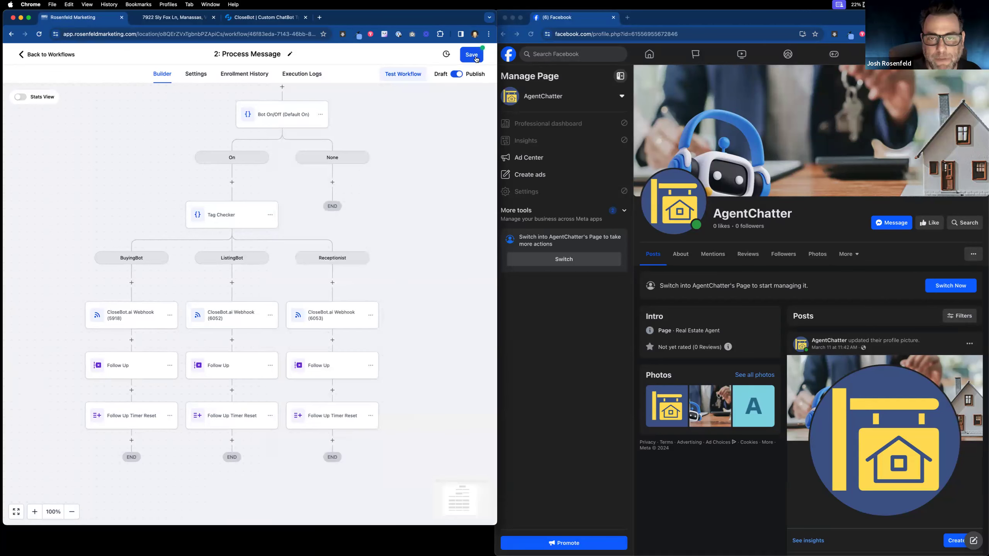
Step: Save the Process Message workflow and return to the top-level workflow list
click(472, 55)
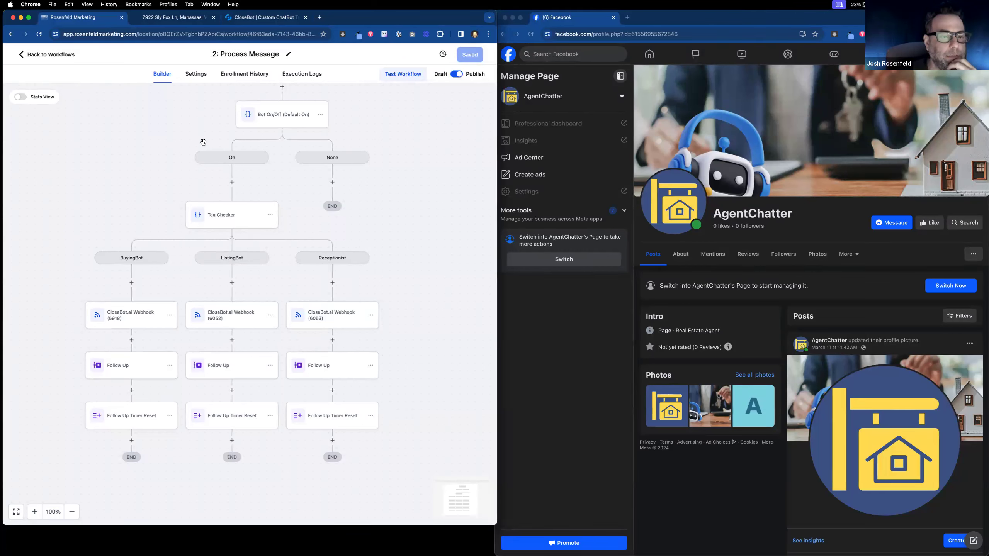
click(53, 54)
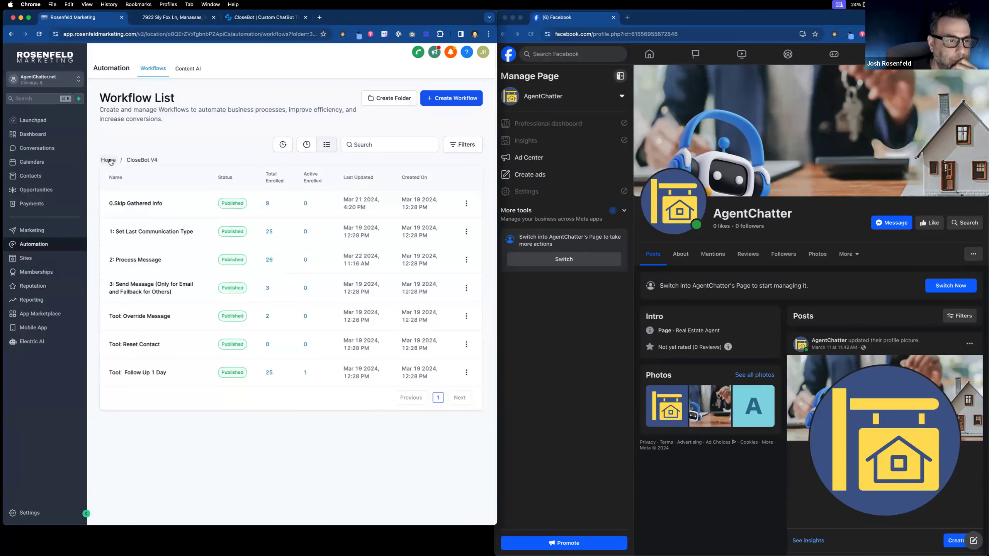
click(108, 160)
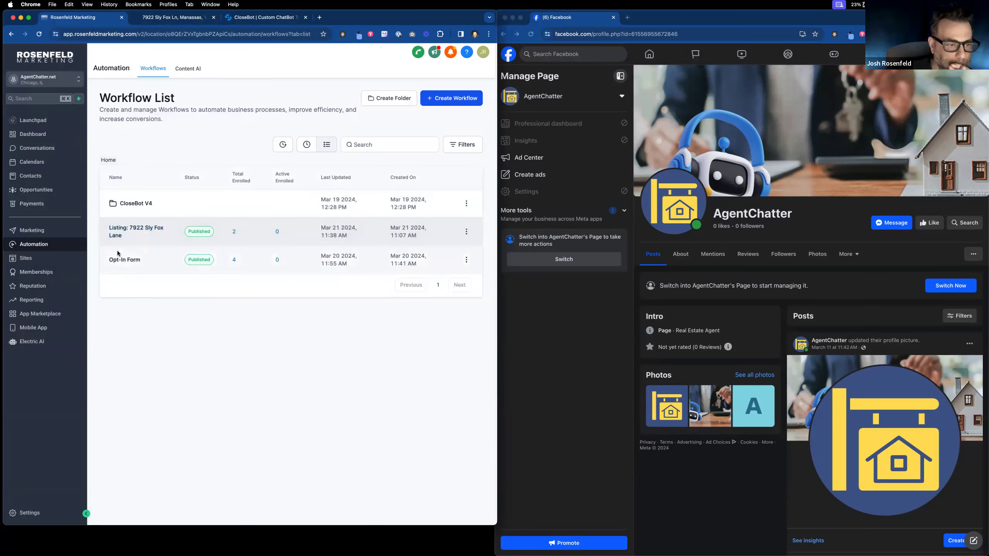
click(113, 232)
click(168, 22)
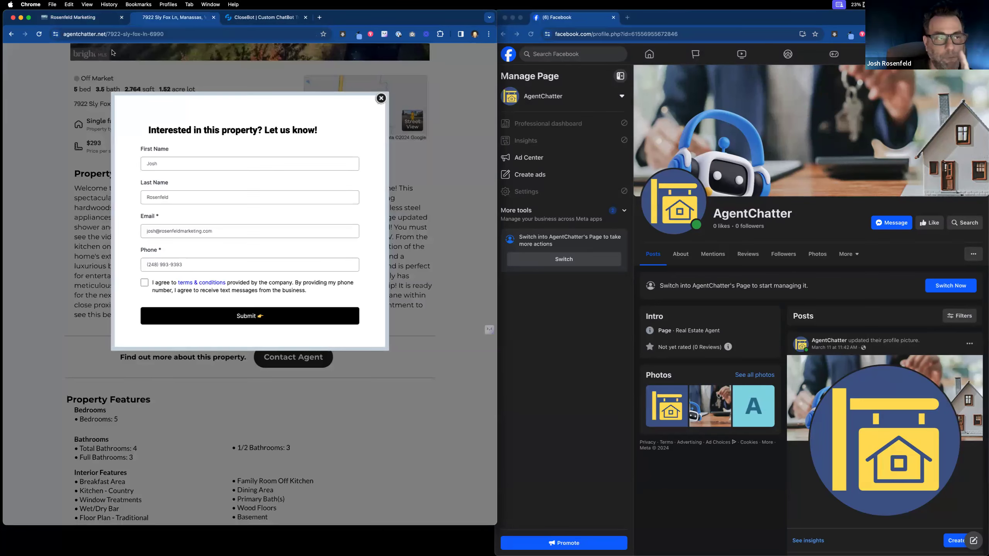
click(91, 19)
click(248, 308)
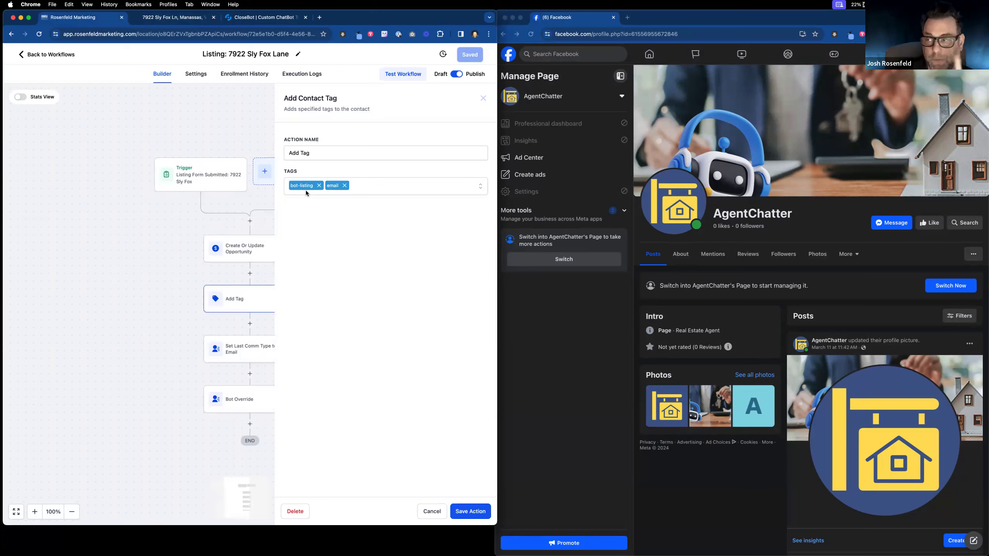
click(465, 510)
click(466, 51)
click(42, 55)
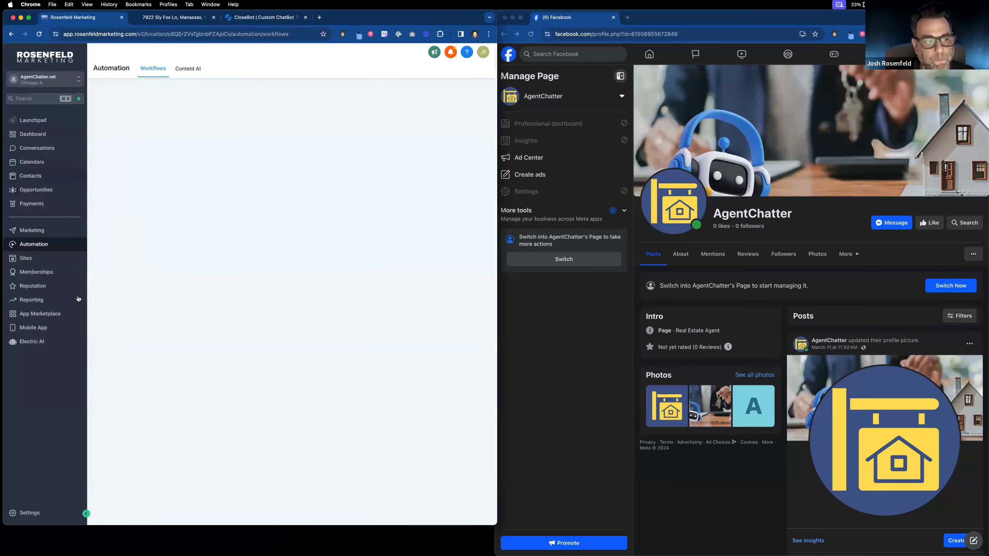
click(143, 203)
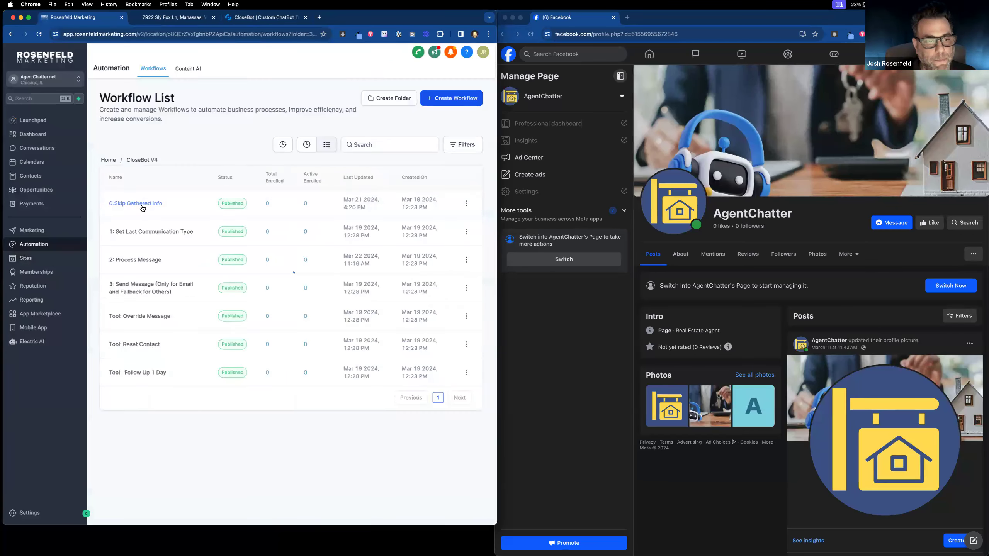
click(137, 260)
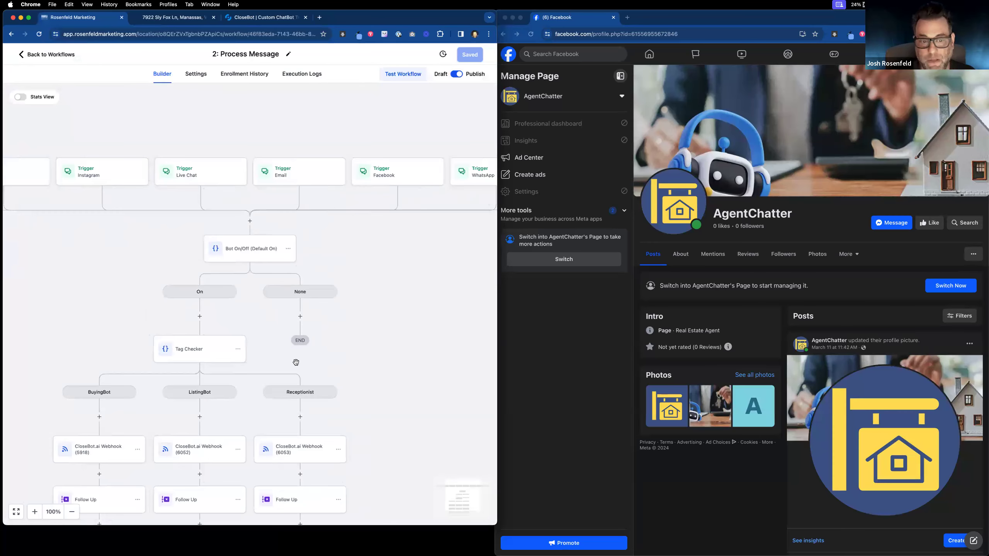
scroll(342, 296, down, 5)
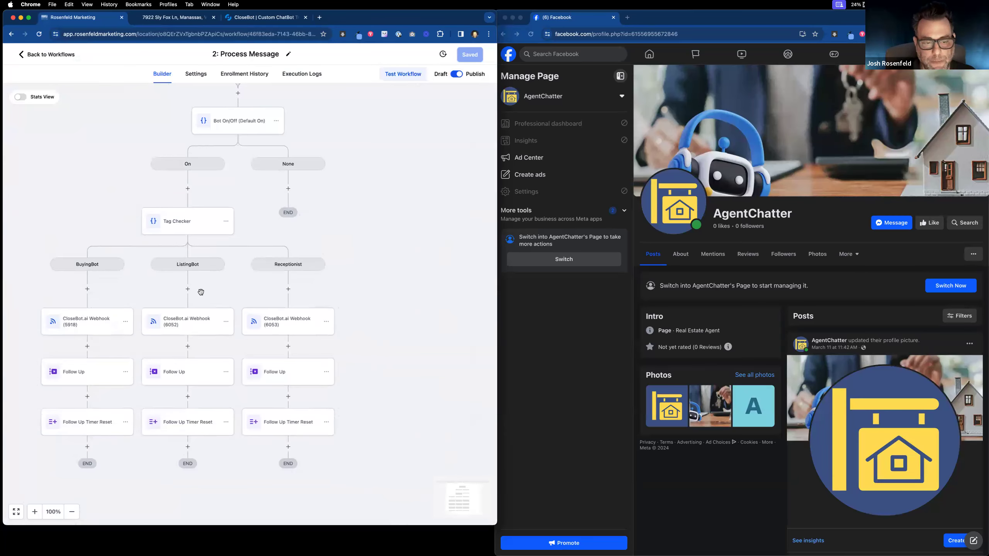
click(190, 329)
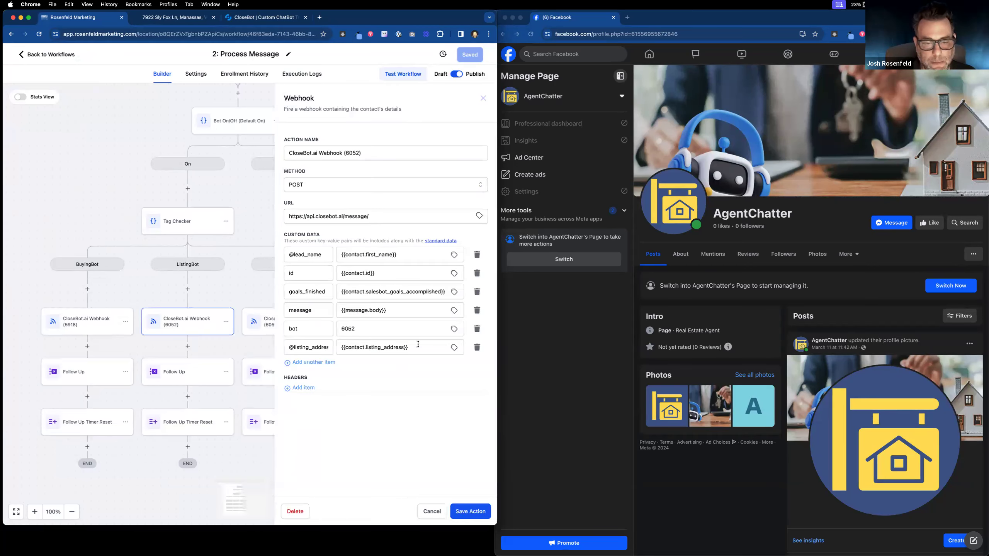
triple_click(310, 345)
key(super+c)
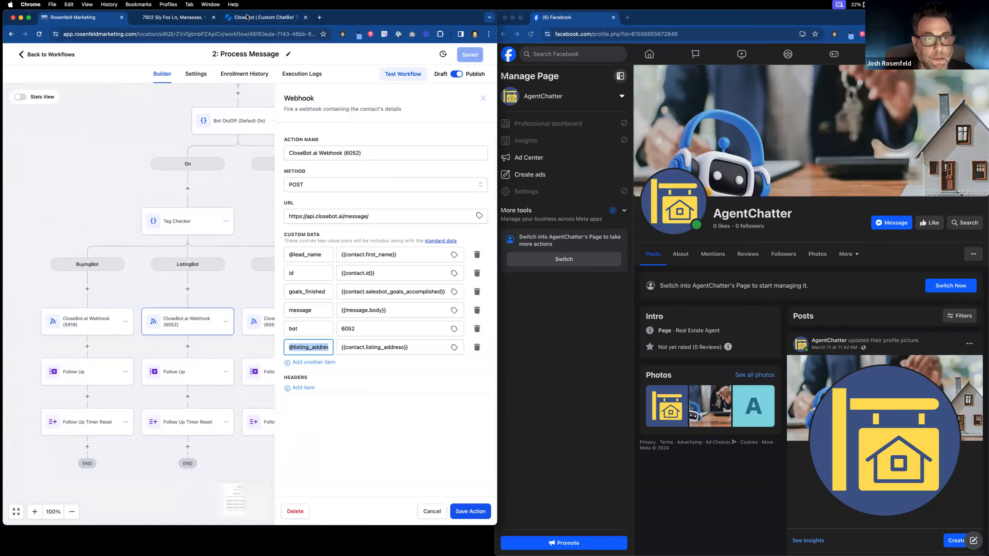
click(265, 17)
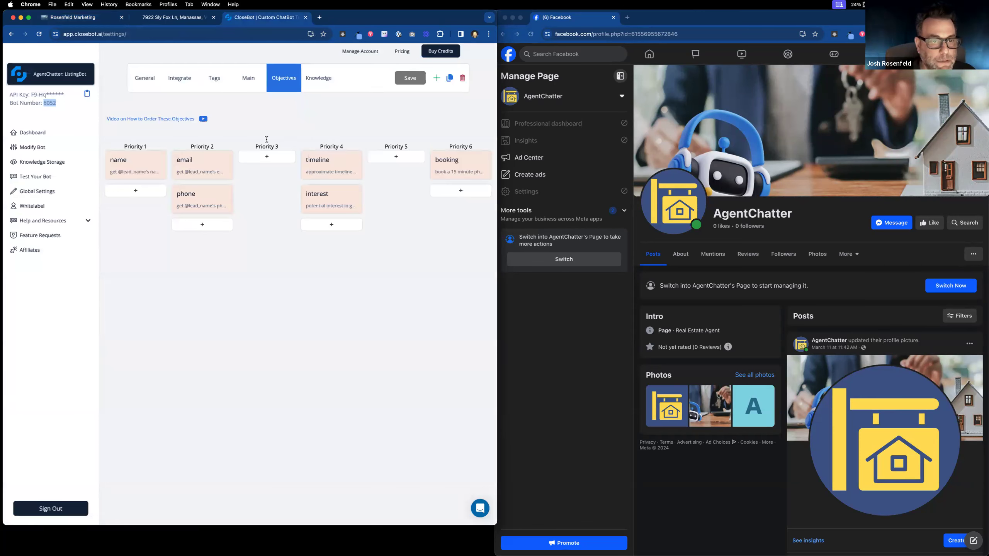
click(266, 156)
click(266, 158)
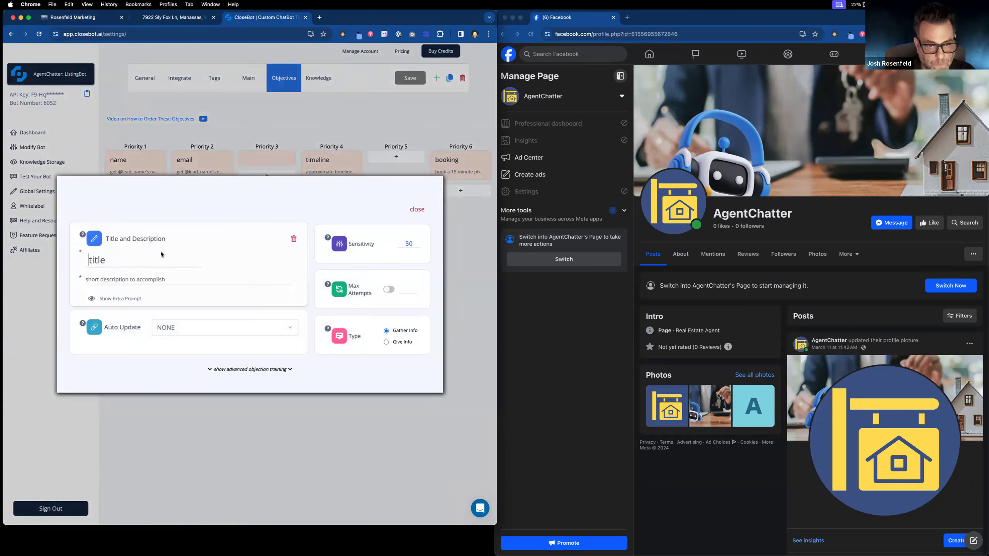
text(an)
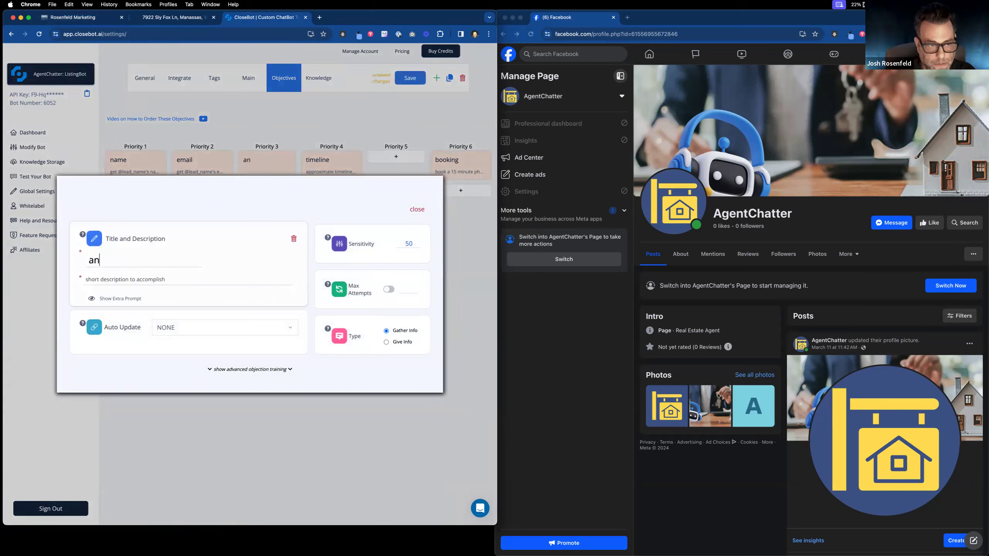
text(y)
key(BackSpace)
key(BackSpace)
key(BackSpace)
text(questions)
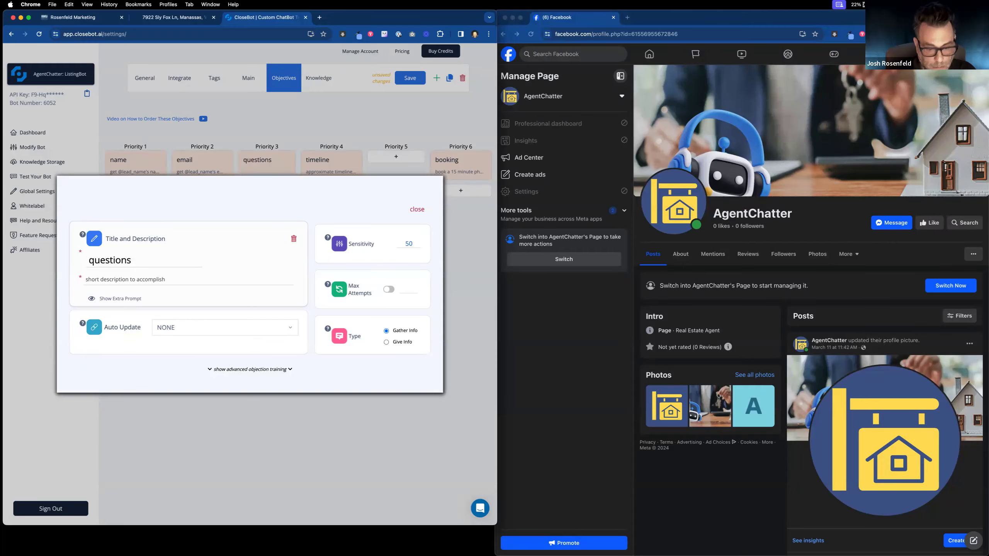
text(?)
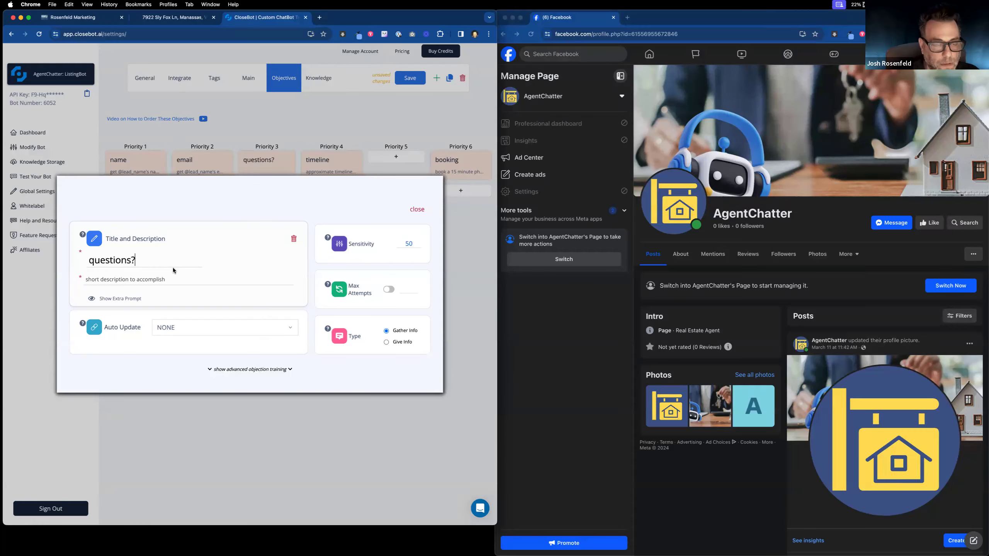
text(ask if they have any questions ab)
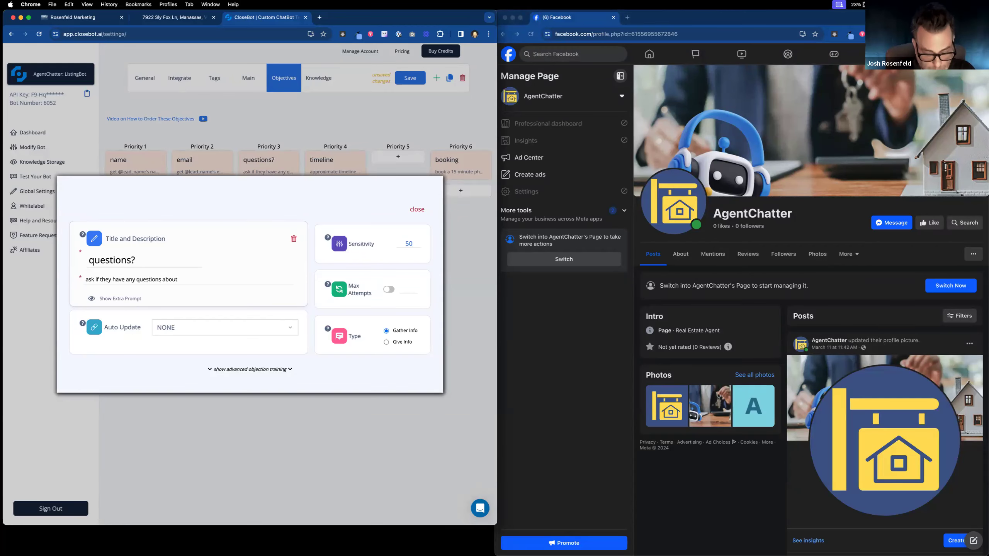
text(out)
key(super+v)
drag(224, 281, 178, 280)
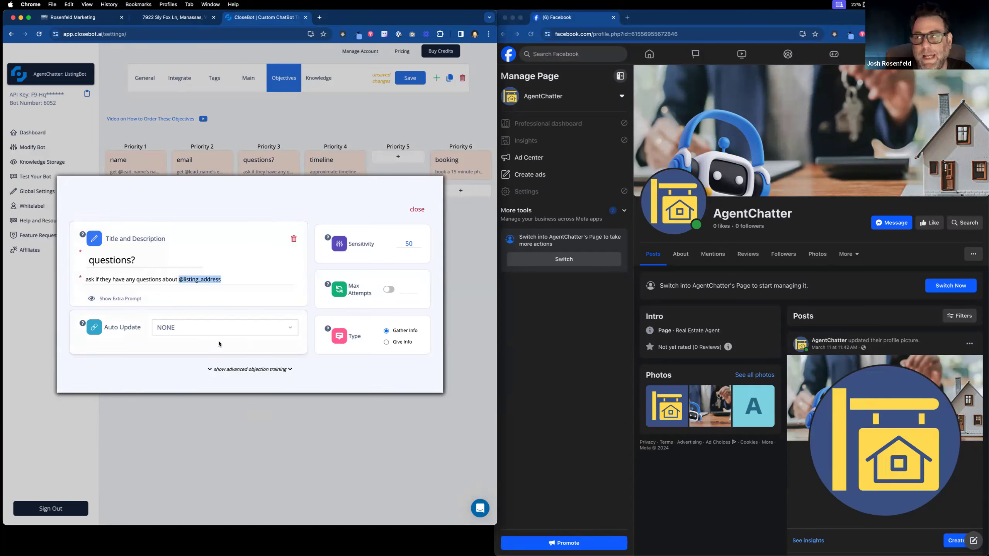
click(417, 211)
click(413, 78)
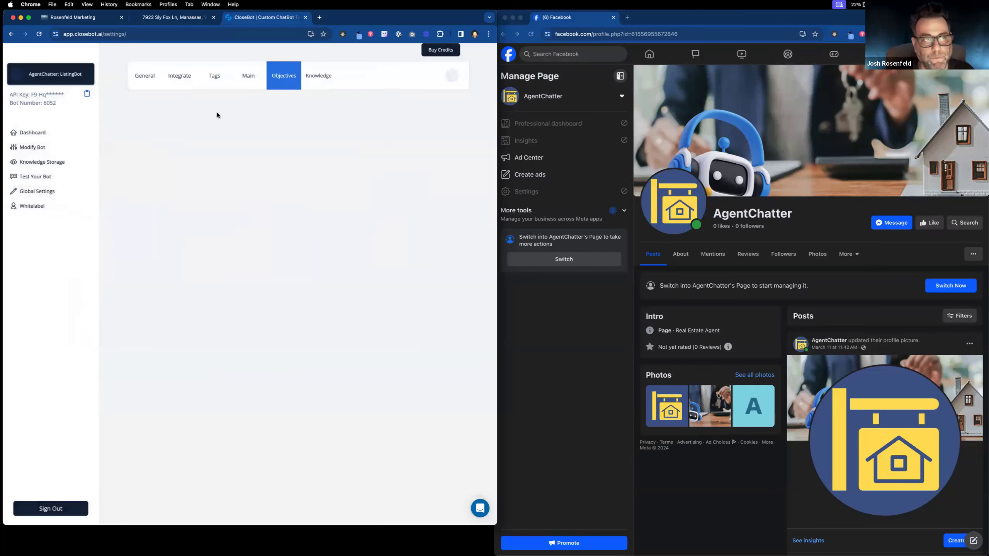
Step: Recheck the questions? objective, then leave the webhook workflow for the workflow list
click(88, 17)
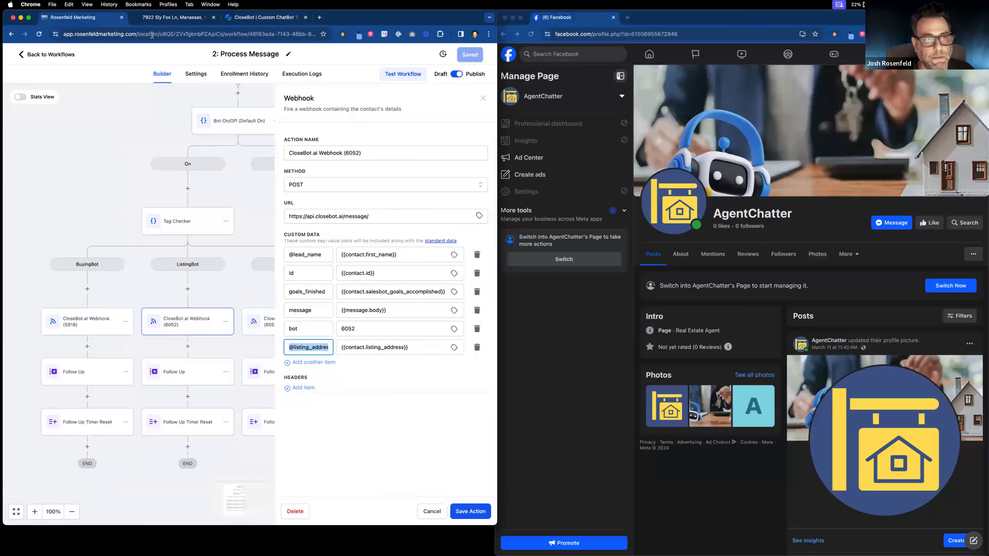
click(175, 17)
click(263, 17)
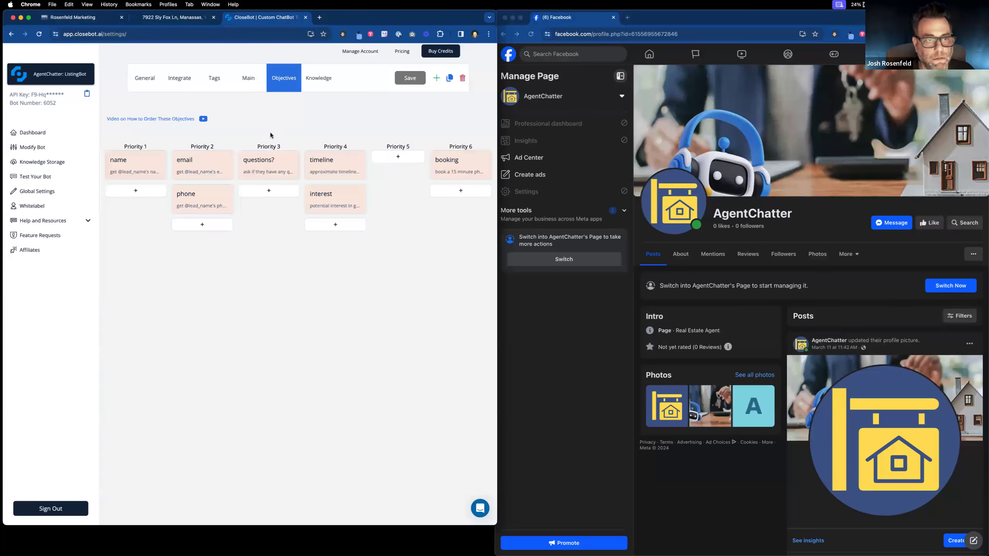
click(271, 162)
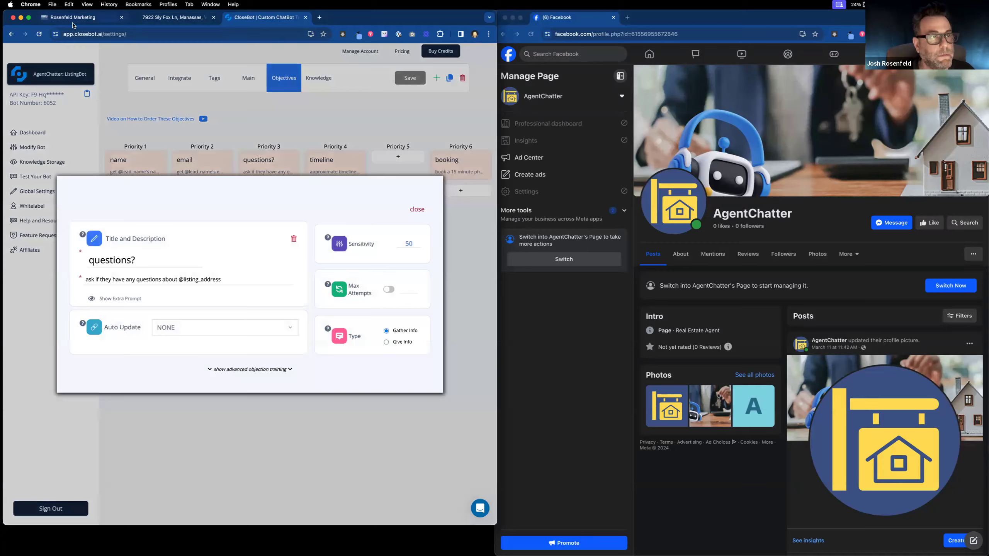
click(73, 21)
click(40, 55)
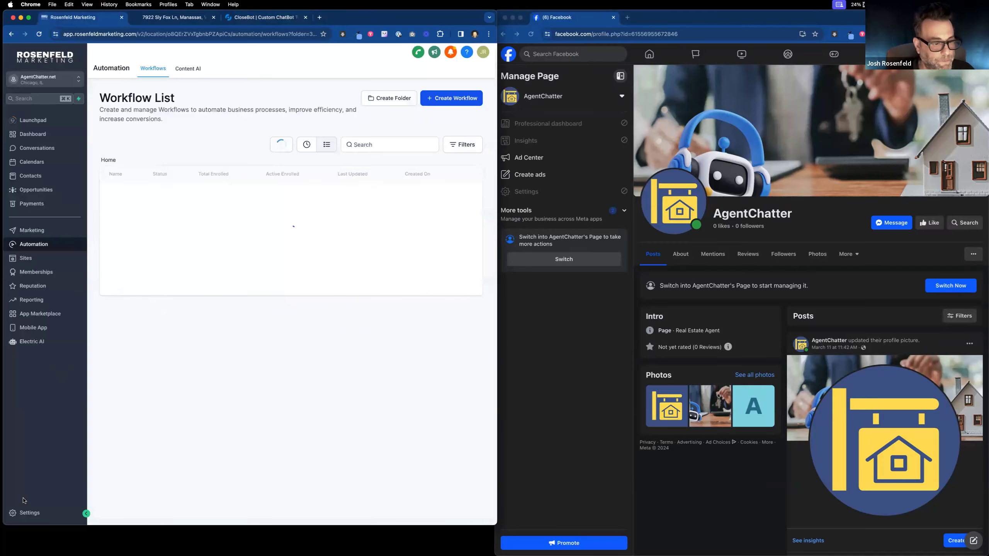
Step: Start a new Single Line custom field from Settings > Custom Fields
click(31, 513)
click(32, 332)
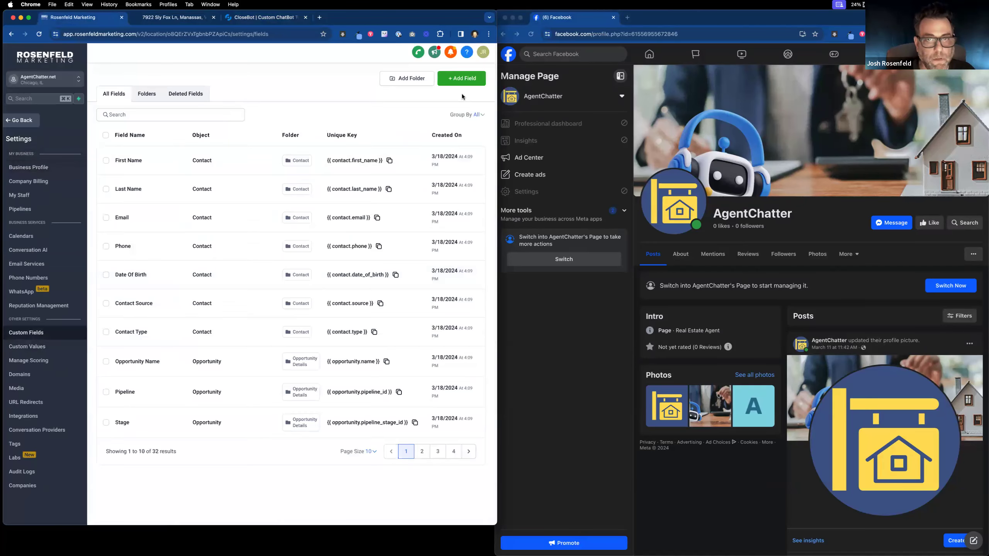
click(461, 78)
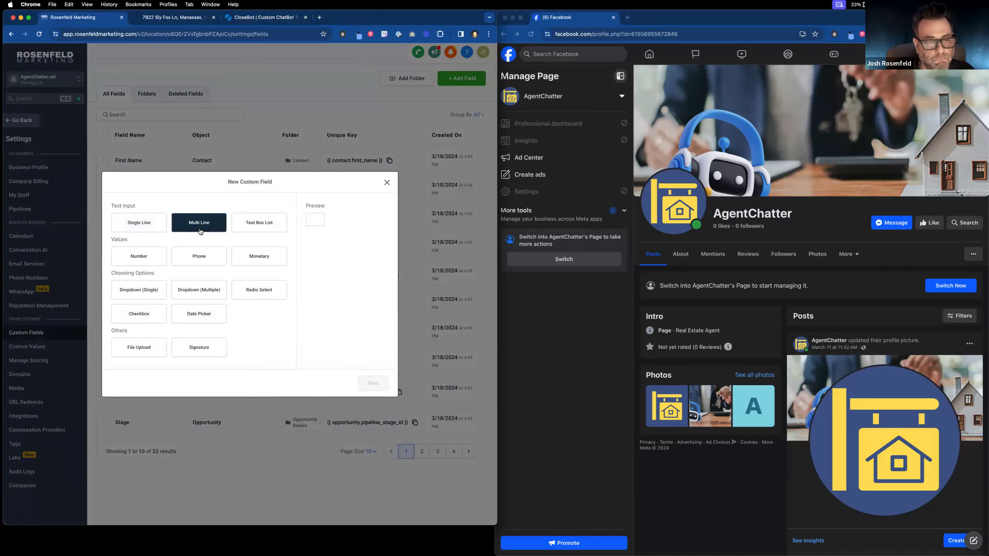
click(141, 229)
click(373, 383)
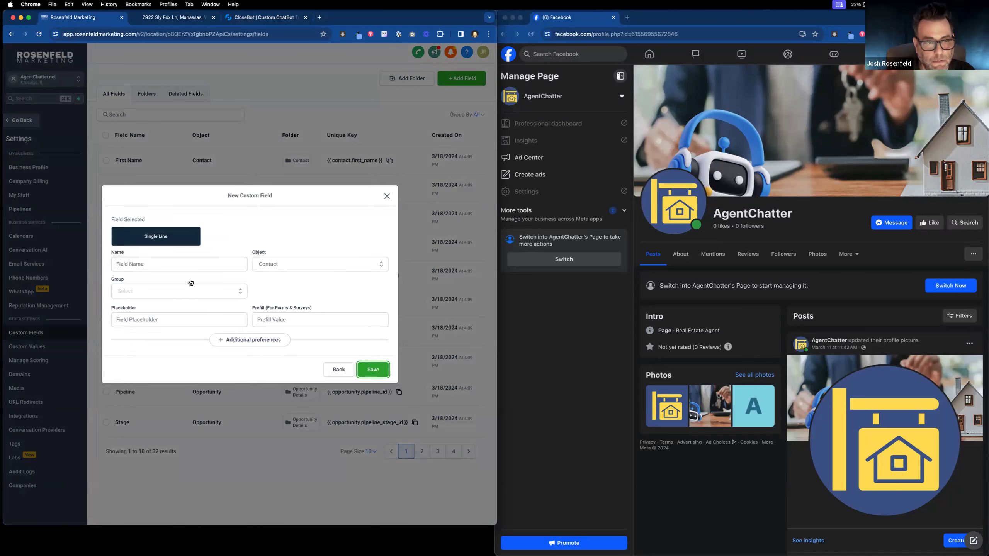
Step: Name the field 'Questions?', put it in the ListingBot group, and save it
click(186, 262)
text(Ques)
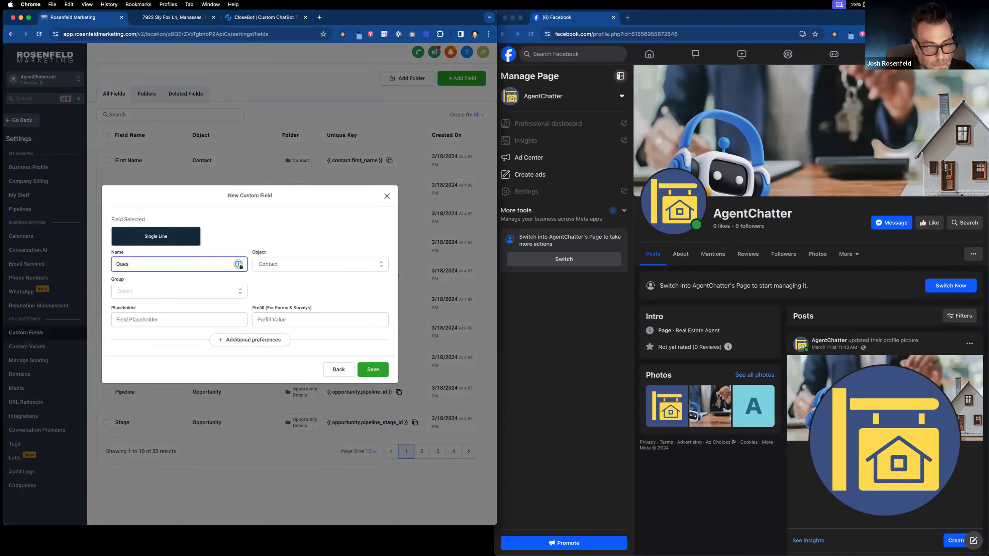
text(itonstiomns)
key(BackSpace)
key(BackSpace)
text(ns?)
click(199, 298)
scroll(183, 329, down, 1)
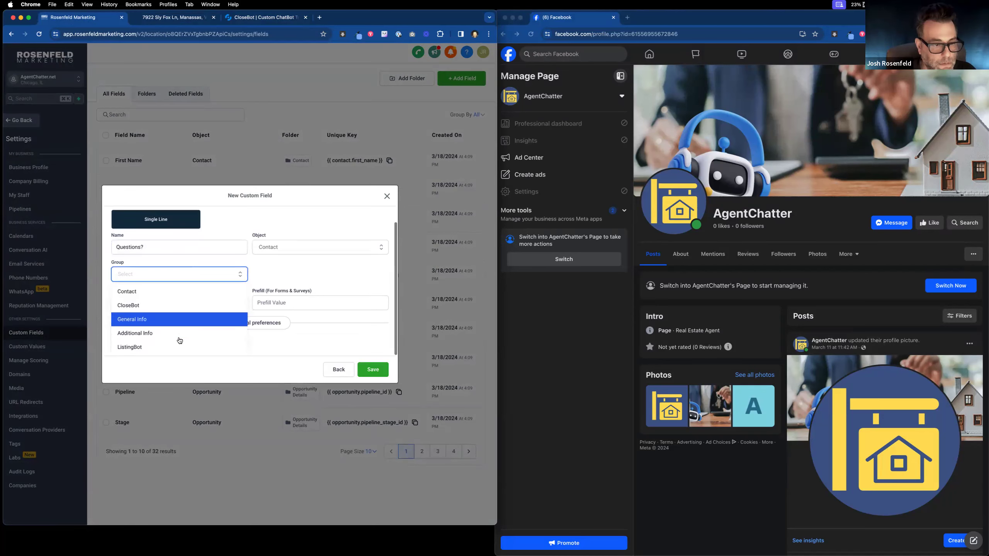
click(179, 344)
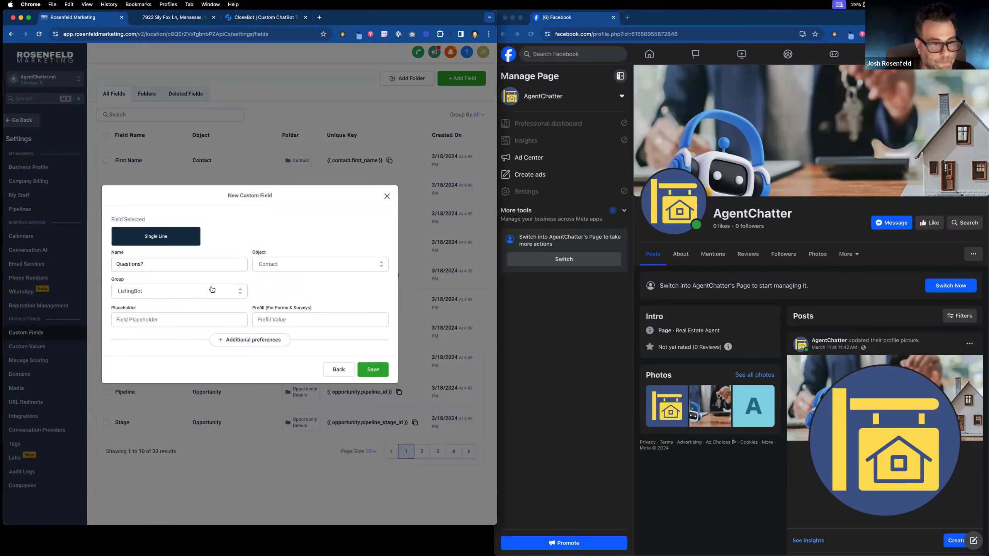
click(376, 369)
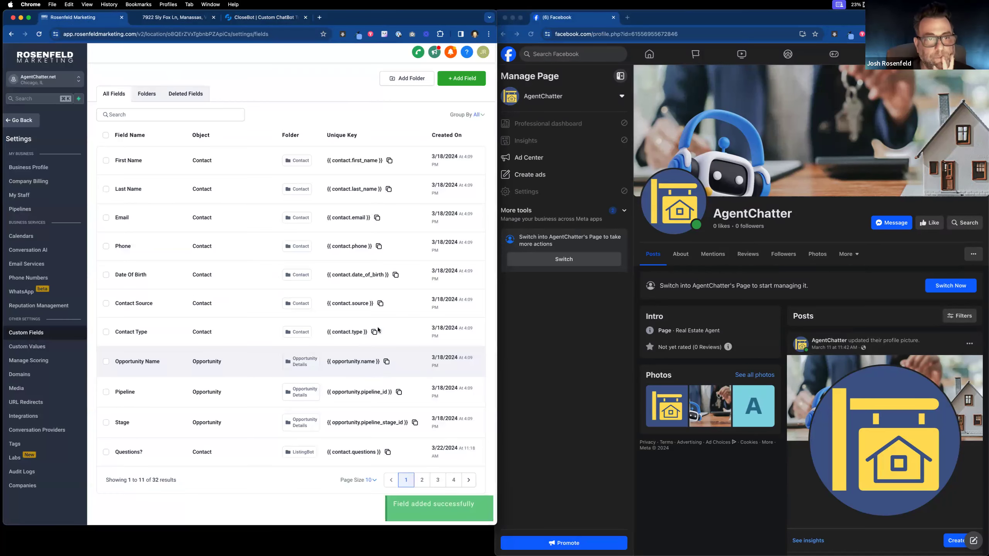
Step: Close the questions? objective, reload CloseBot, and switch to the AgentChatter: ListingBot bot
click(248, 17)
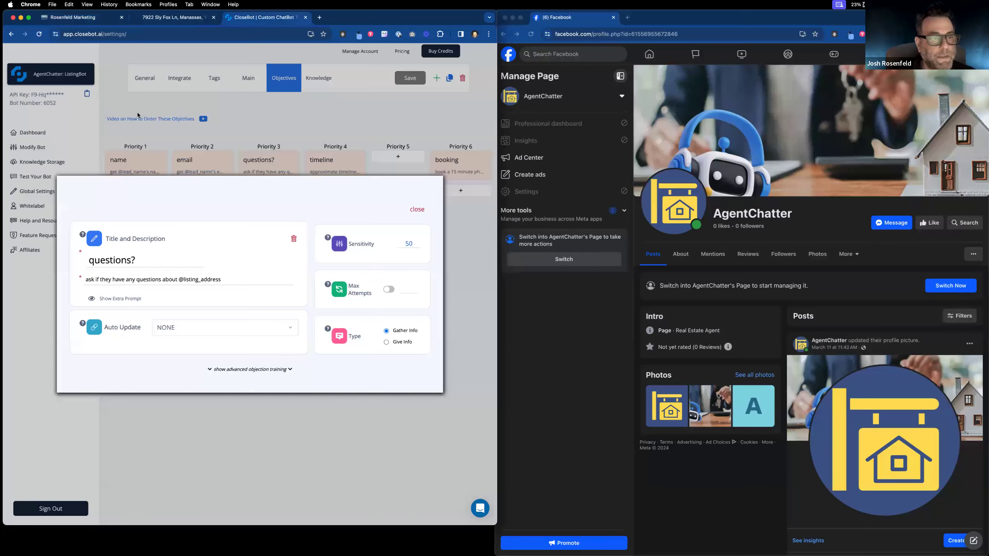
click(114, 129)
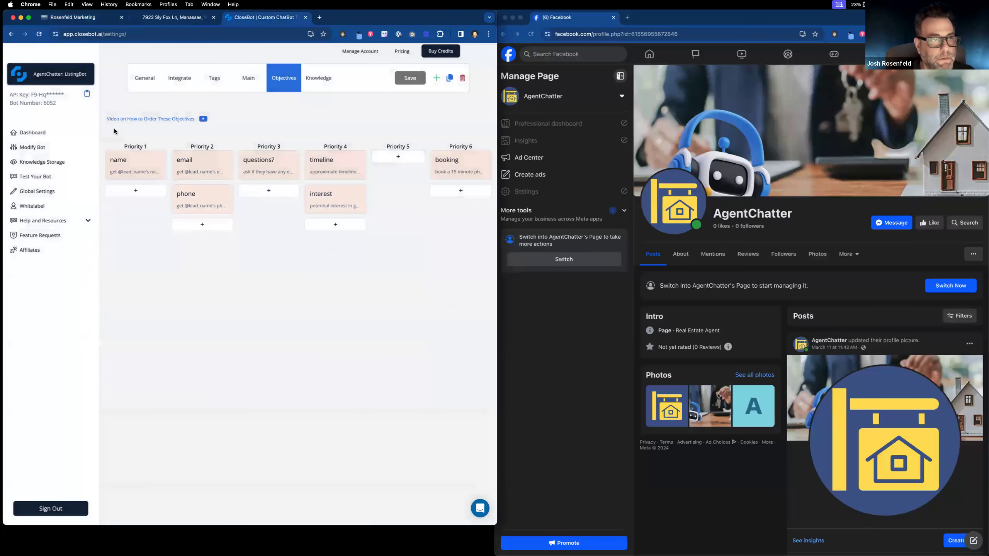
click(38, 34)
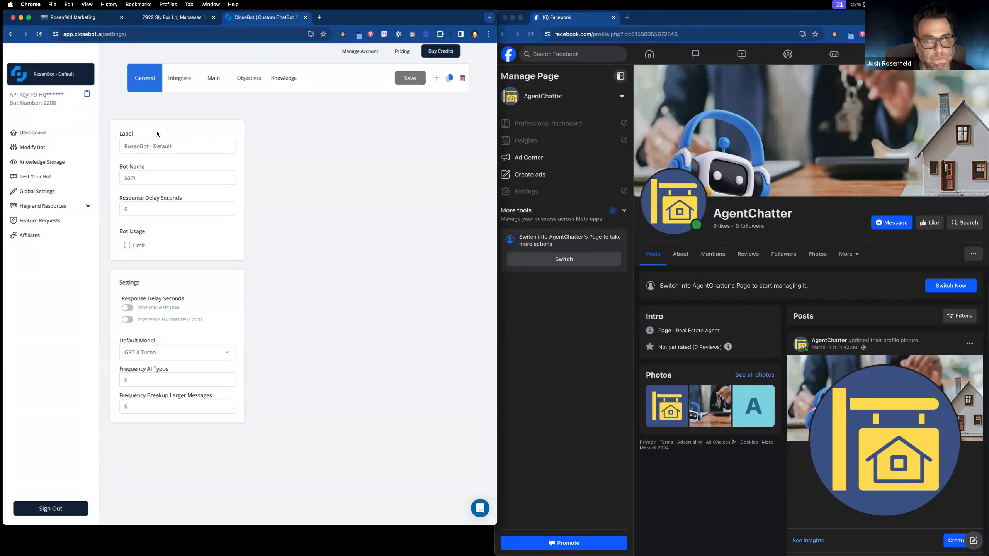
click(279, 85)
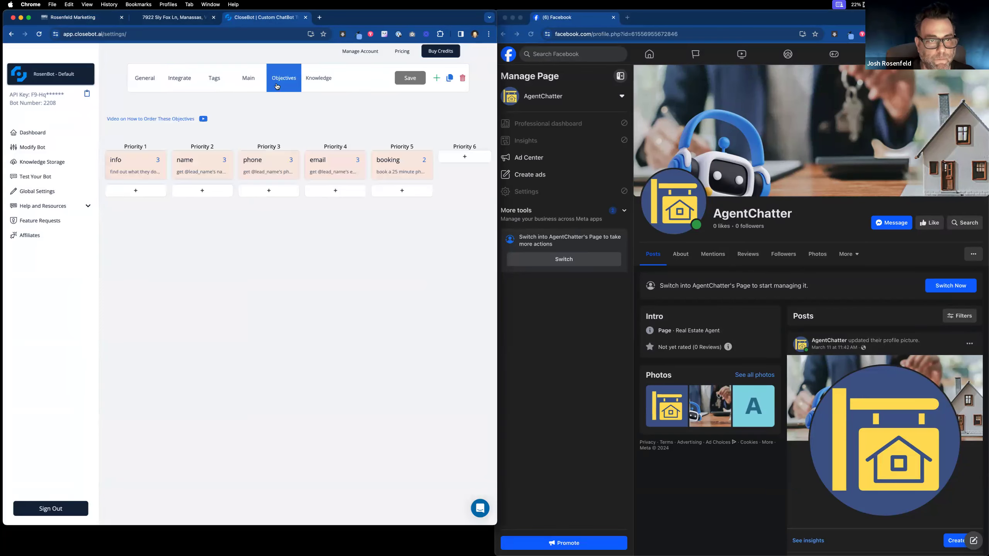
click(77, 72)
scroll(65, 214, down, 5)
click(67, 250)
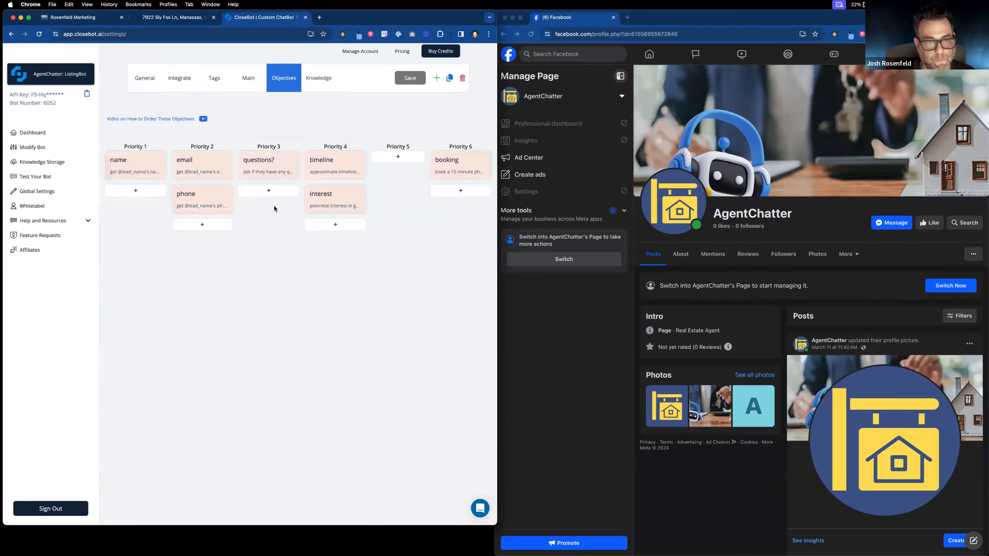
Step: Browse the questions? objective's Auto Update field options and close it without choosing one
click(276, 166)
click(238, 328)
scroll(225, 359, down, 5)
scroll(224, 365, down, 1)
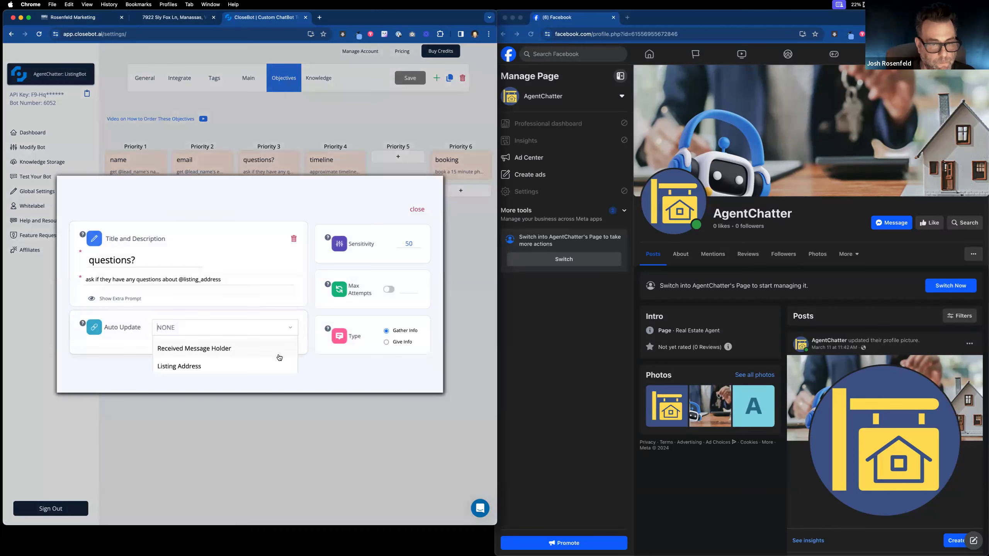
scroll(238, 358, down, 2)
scroll(237, 358, up, 10)
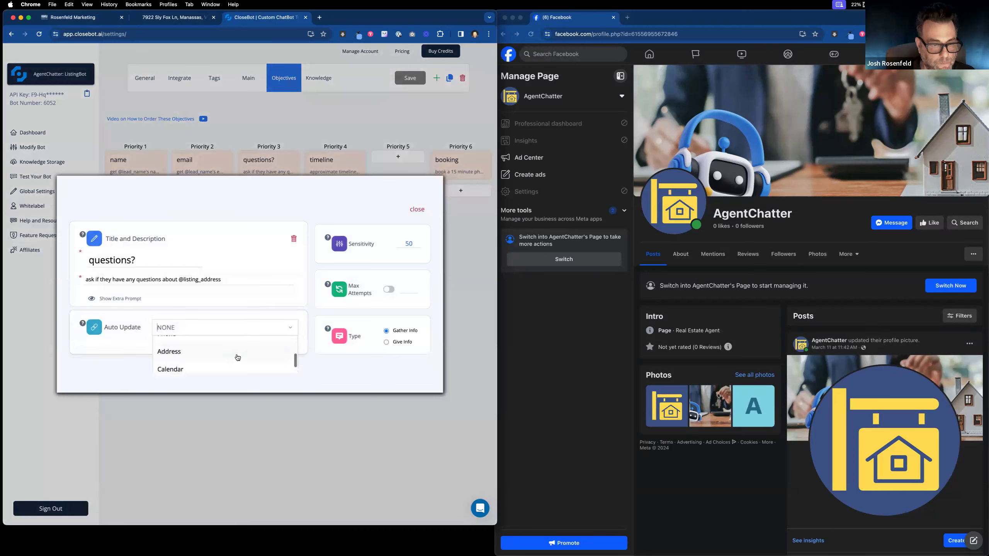
scroll(238, 357, down, 10)
scroll(237, 357, up, 2)
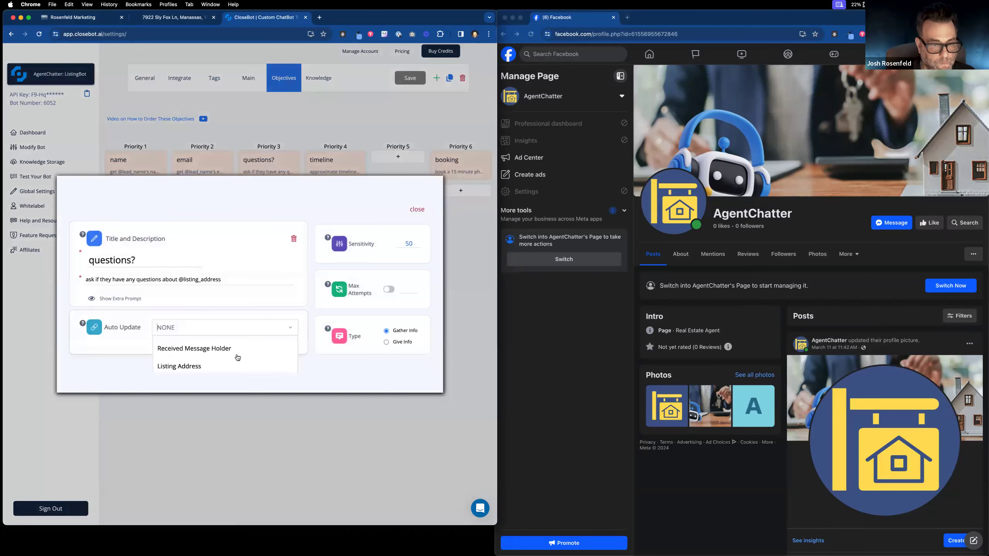
scroll(238, 357, up, 3)
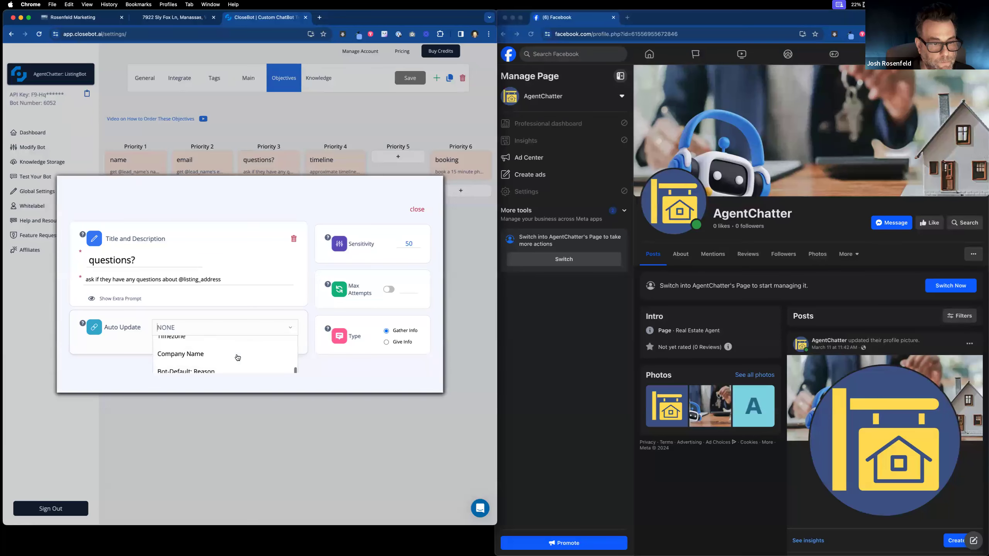
scroll(238, 358, down, 3)
scroll(237, 358, down, 1)
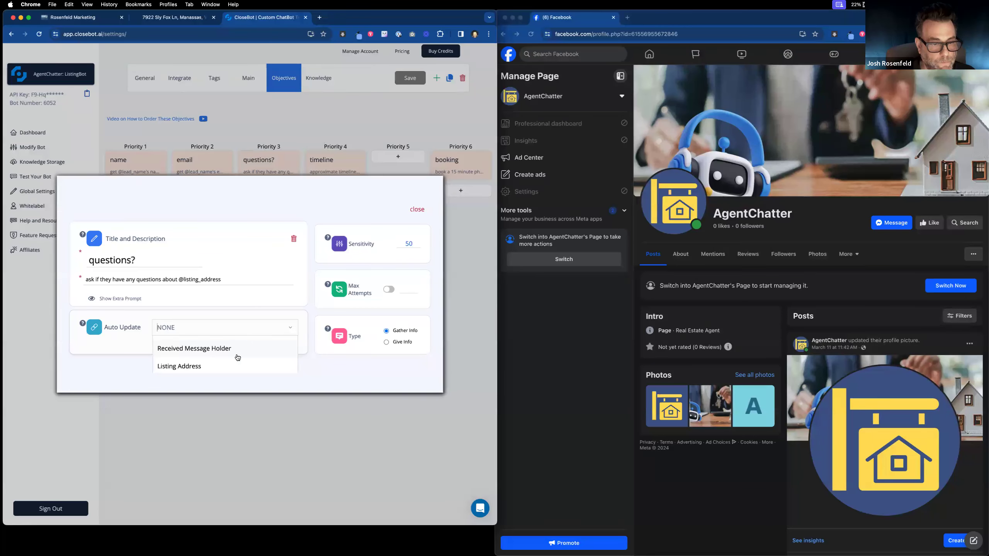
click(418, 217)
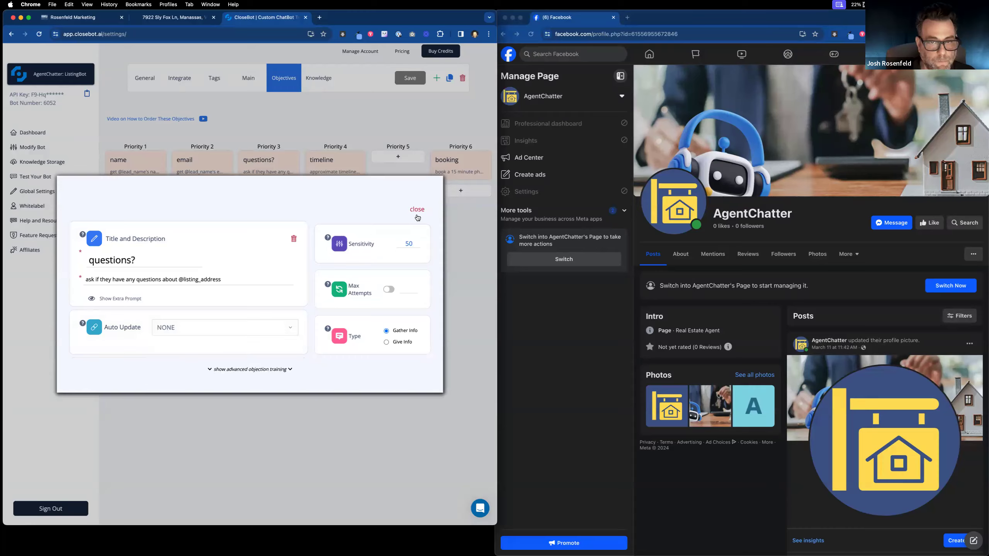
click(417, 215)
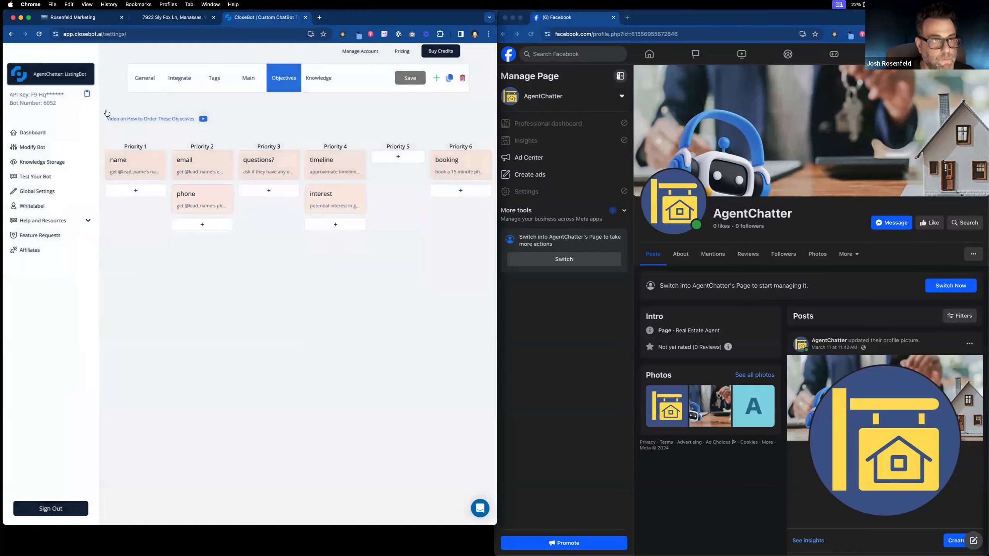
Step: Recheck the Auto Update options, close the objective unchanged, and go to Rosenfeld Marketing's custom fields
click(278, 170)
click(233, 329)
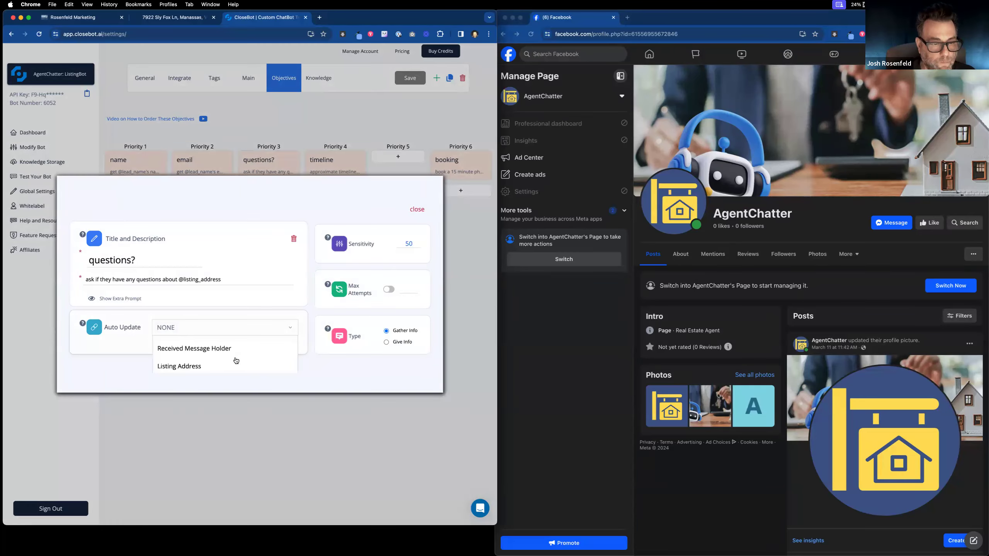
click(408, 211)
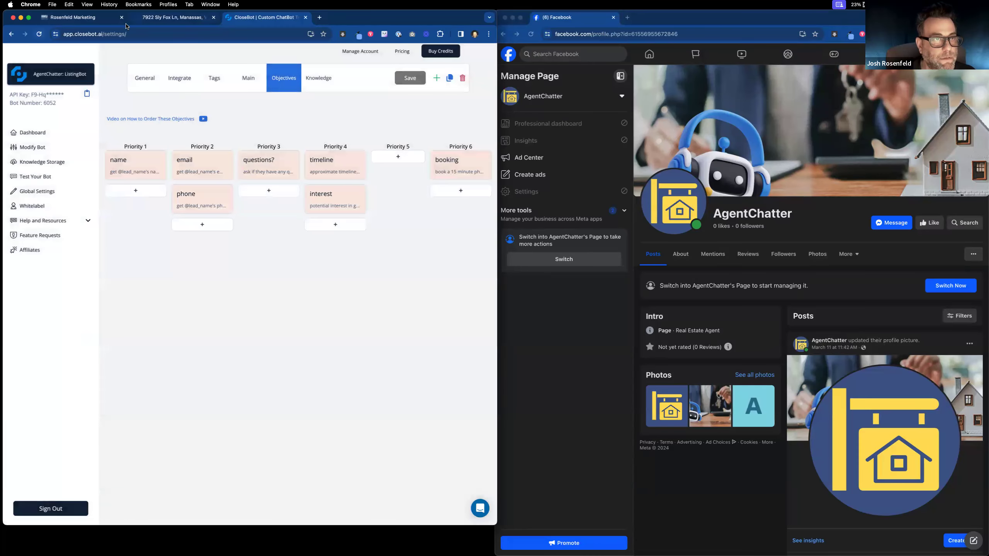
click(93, 18)
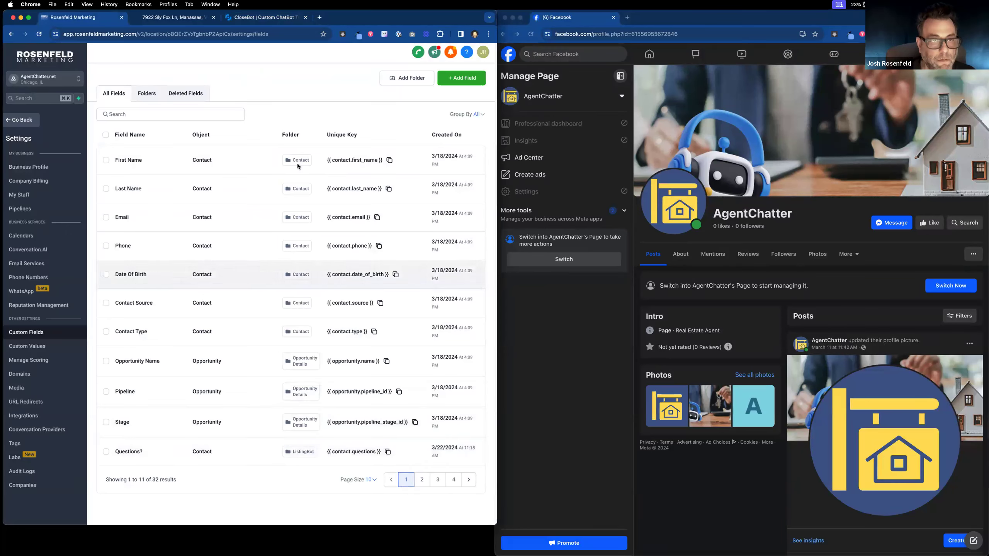
Step: Reload CloseBot and select 6052 - AgentChatter: ListingBot to show its objectives
click(242, 18)
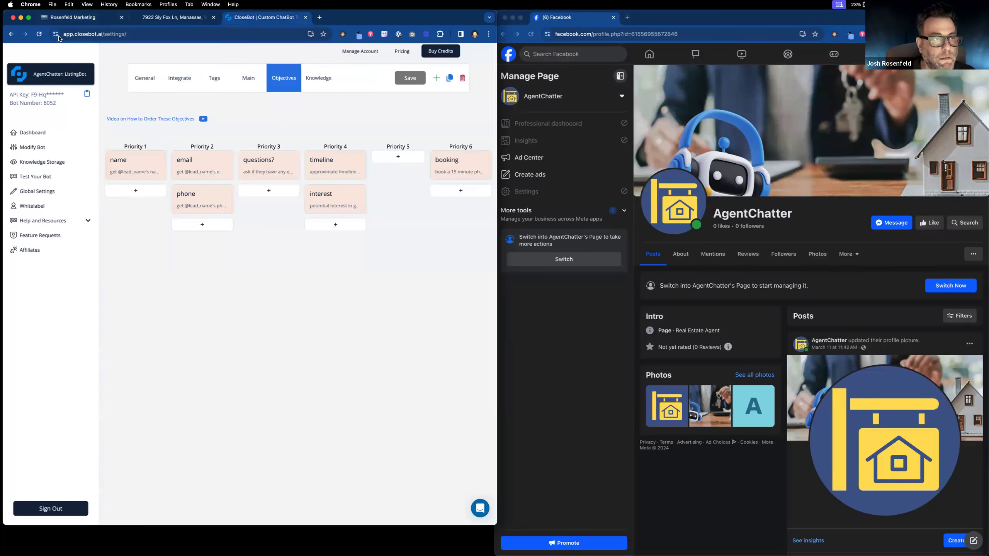
click(39, 34)
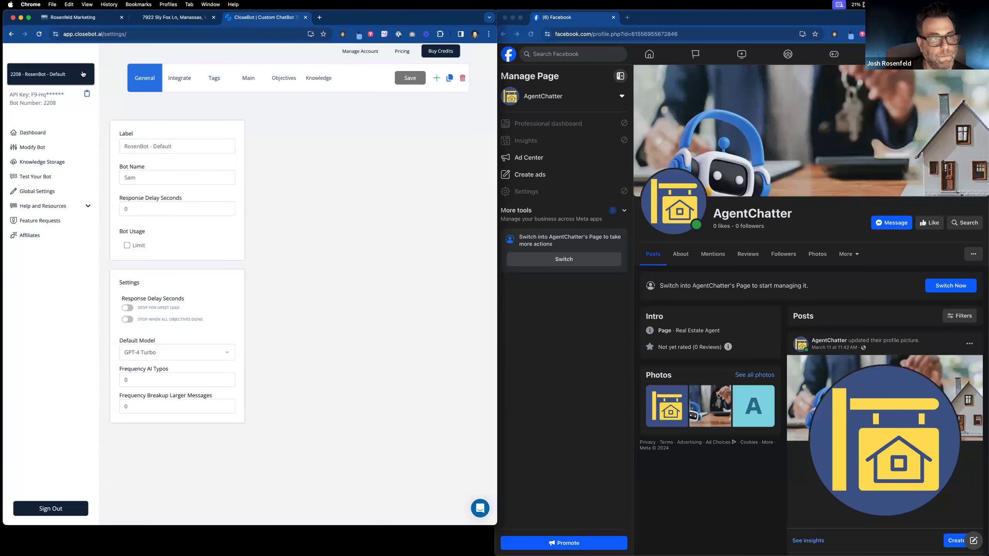
click(88, 75)
scroll(68, 239, down, 10)
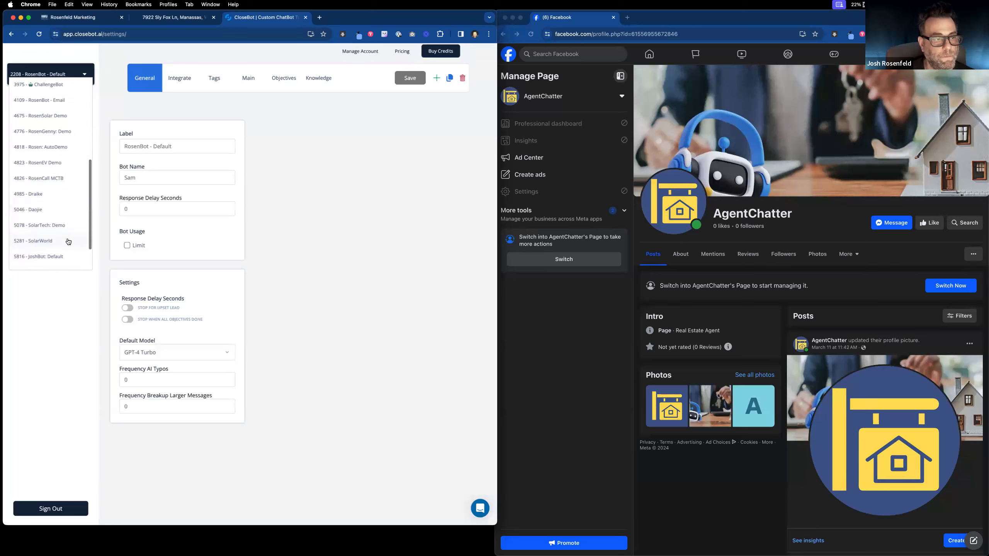
click(68, 249)
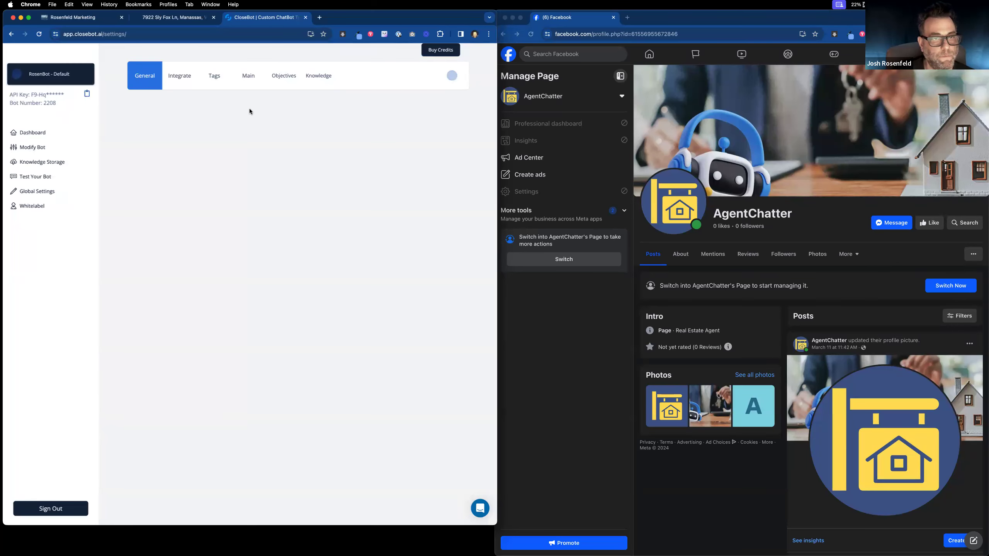
click(286, 81)
Step: Set the questions? objective's Auto Update field to Questions? and close the dialog
click(281, 171)
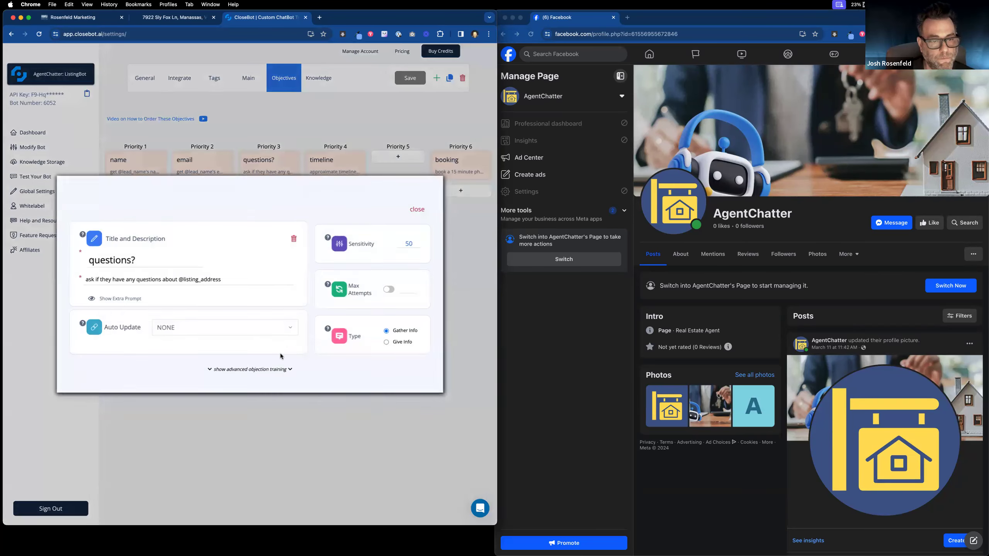
click(270, 329)
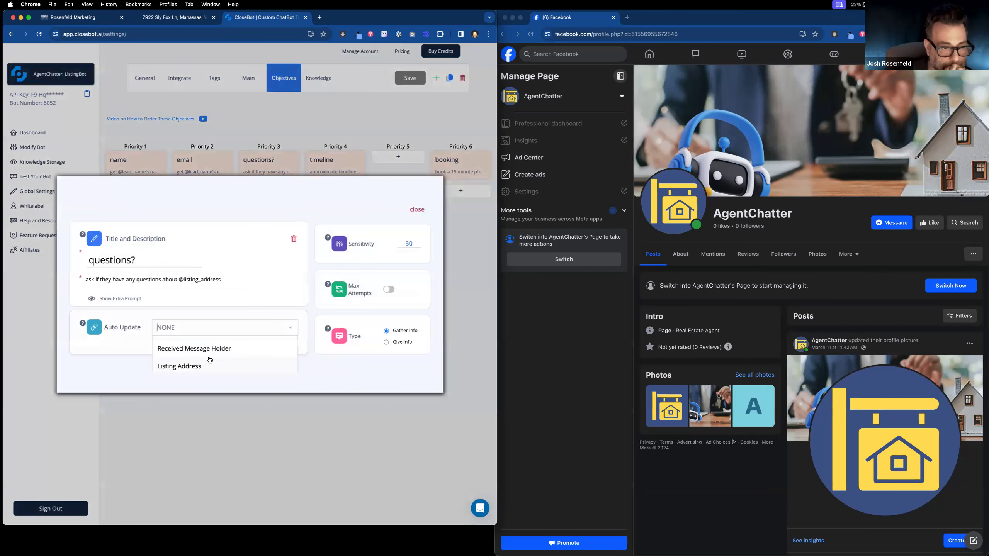
scroll(164, 352, up, 3)
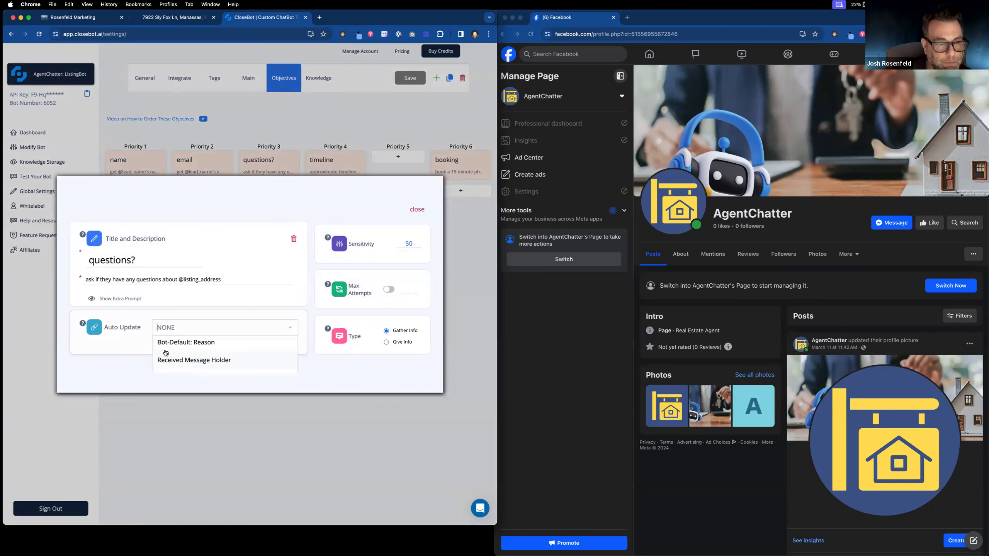
scroll(166, 353, down, 5)
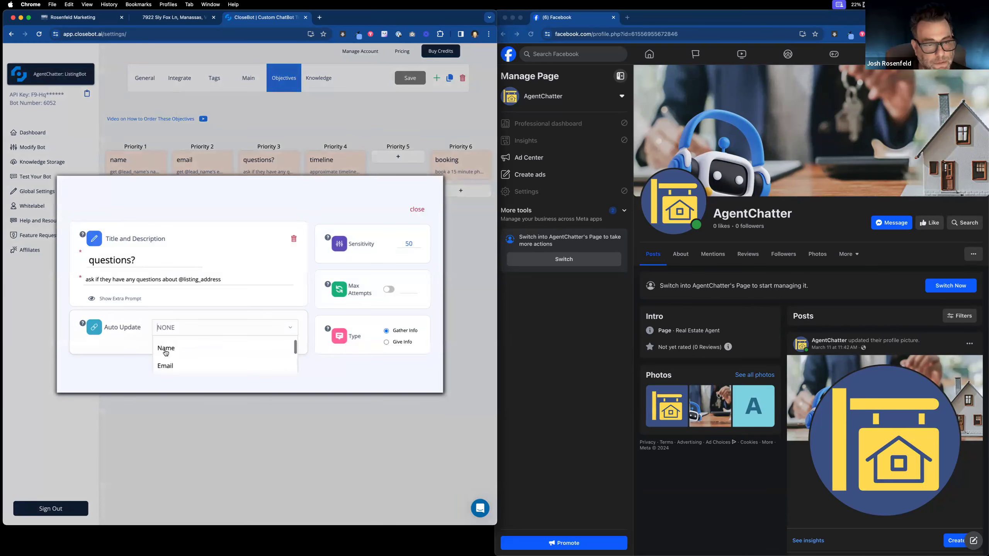
click(173, 381)
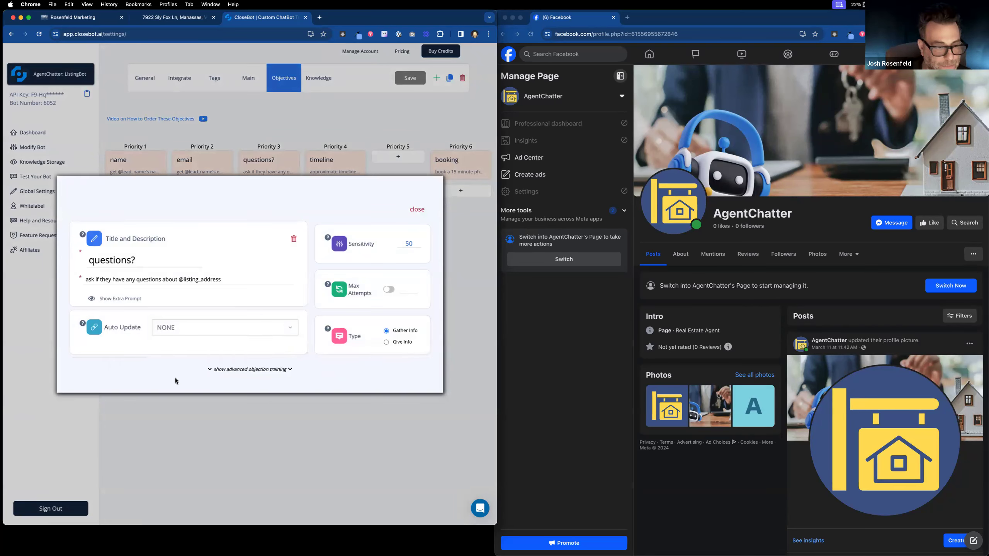
click(229, 370)
click(201, 302)
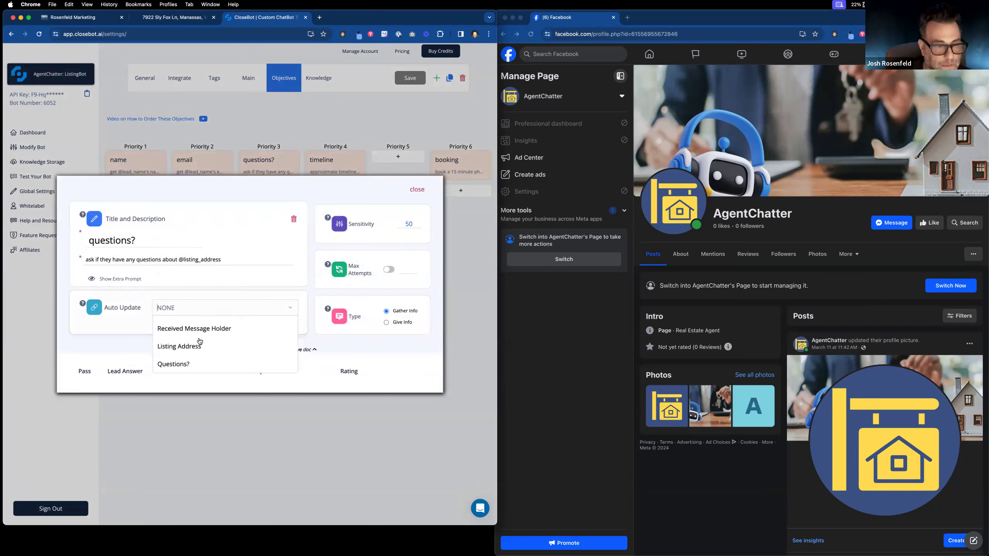
click(188, 359)
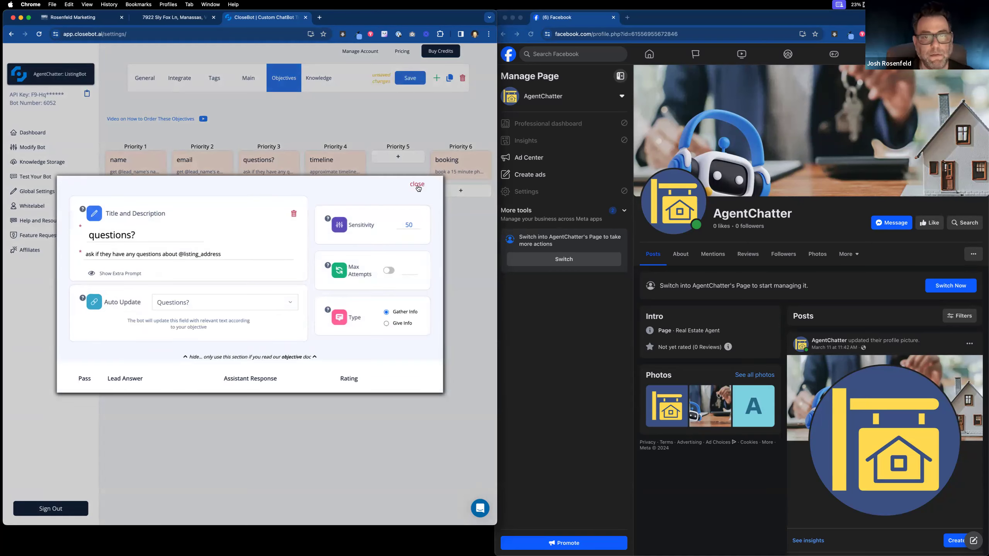
drag(418, 189, 289, 353)
click(302, 343)
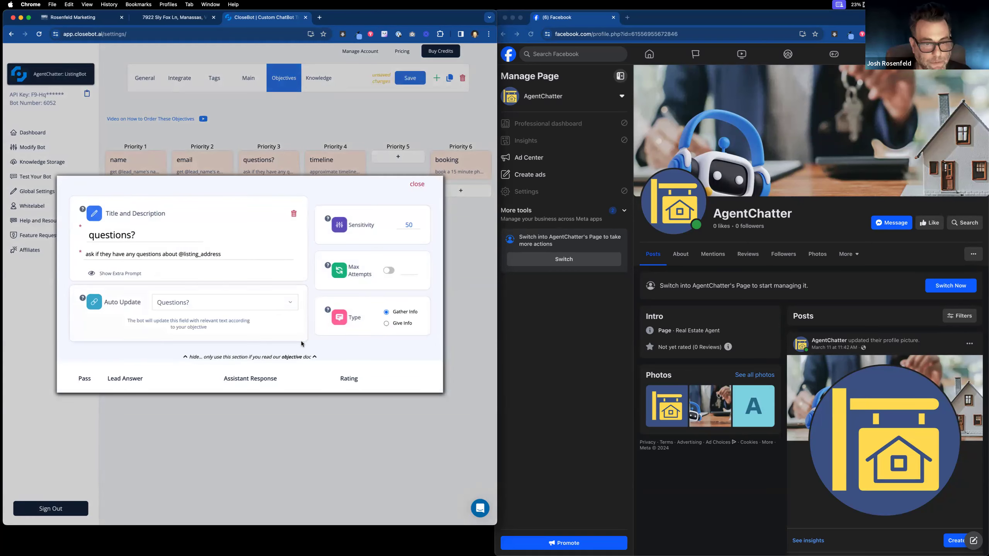
click(415, 186)
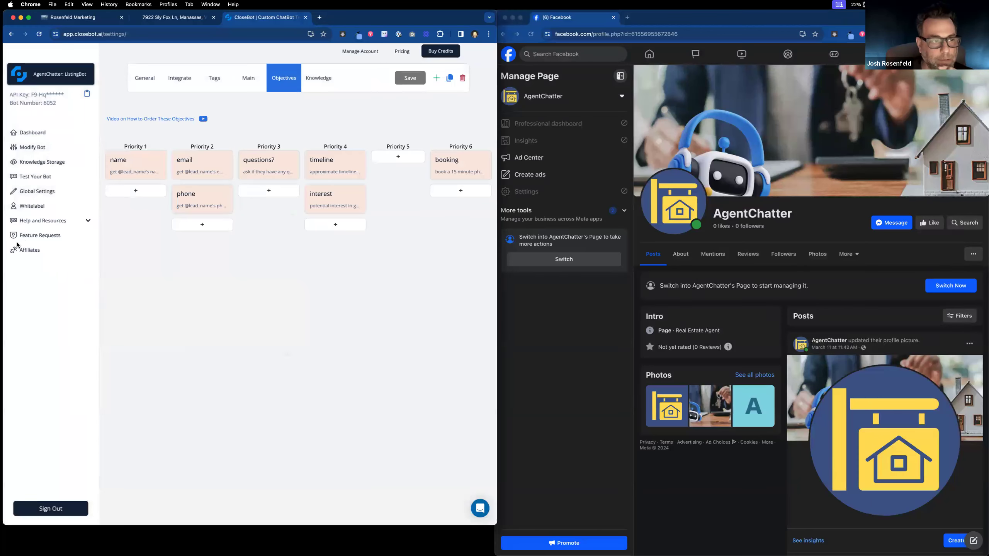
click(179, 18)
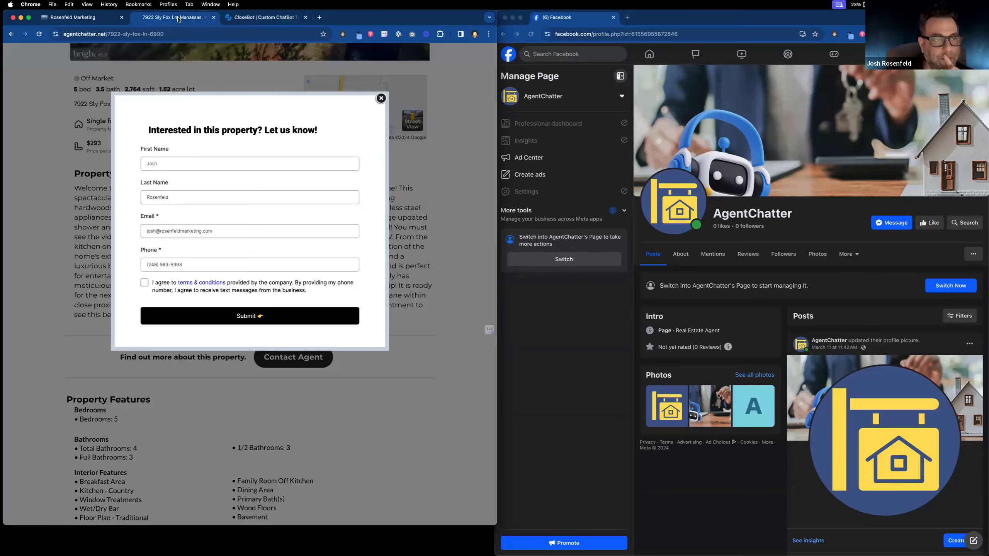
click(171, 31)
key(super+c)
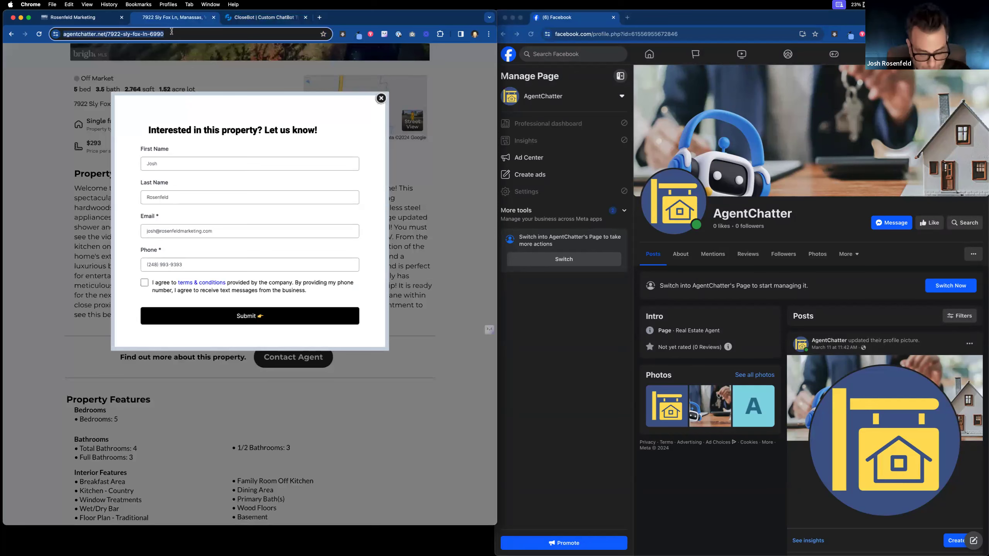
click(104, 20)
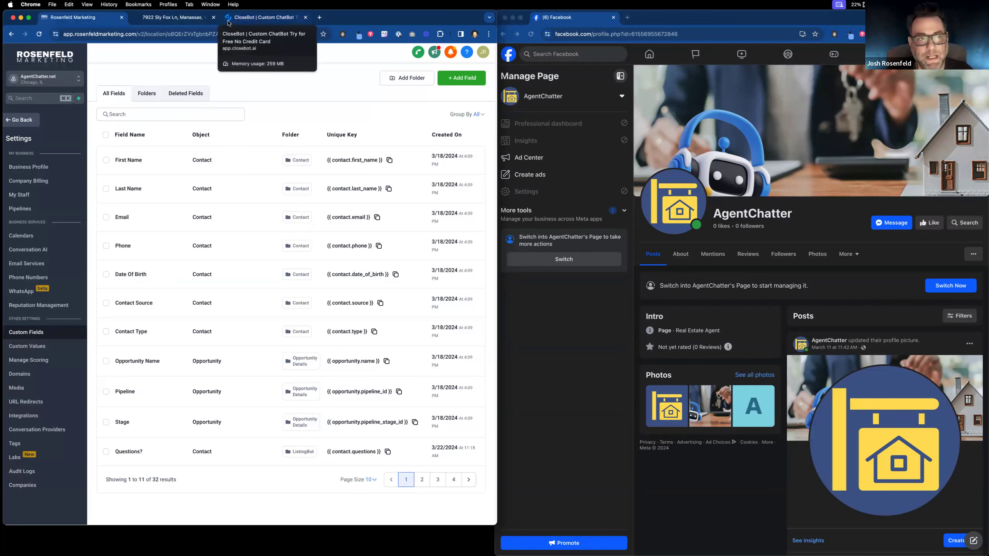
click(198, 20)
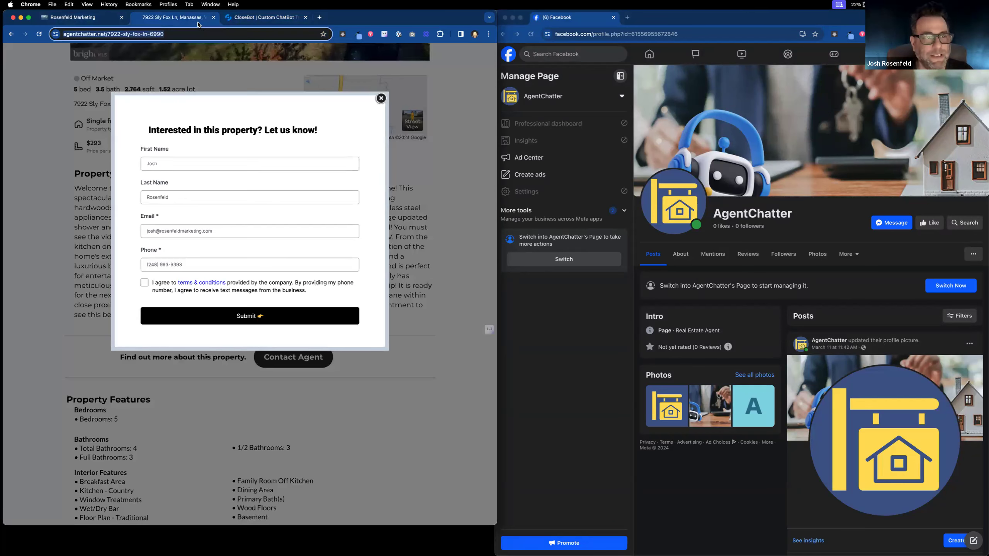
click(90, 22)
click(275, 19)
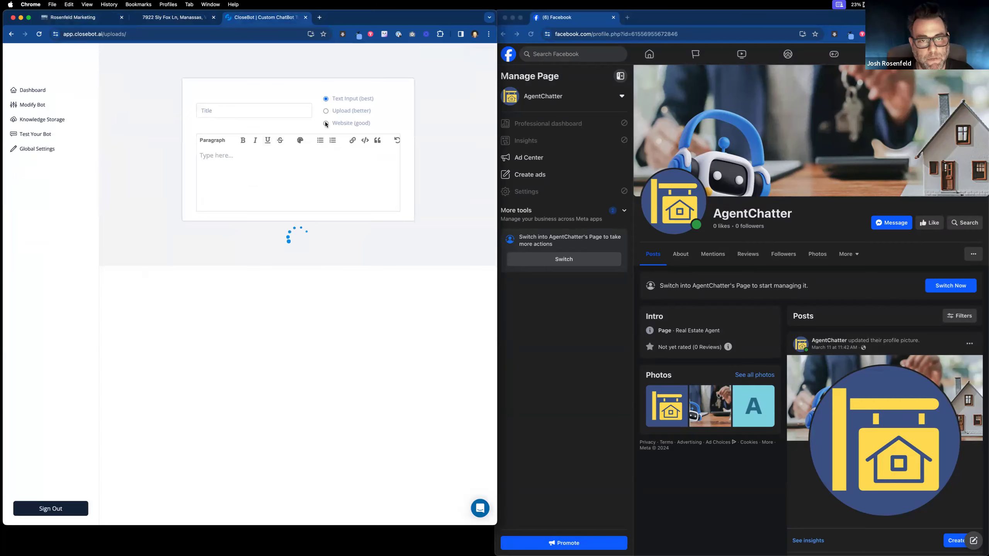
click(326, 139)
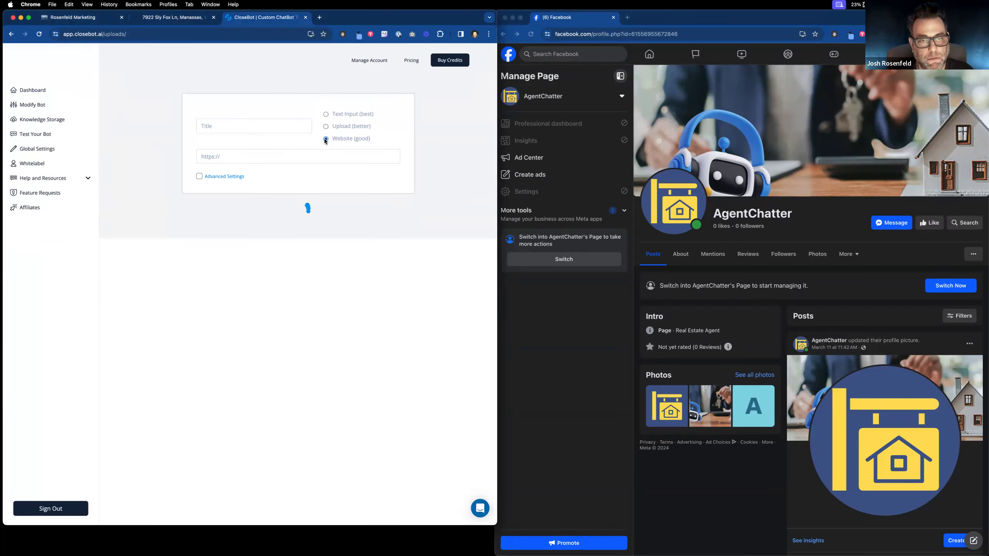
click(285, 128)
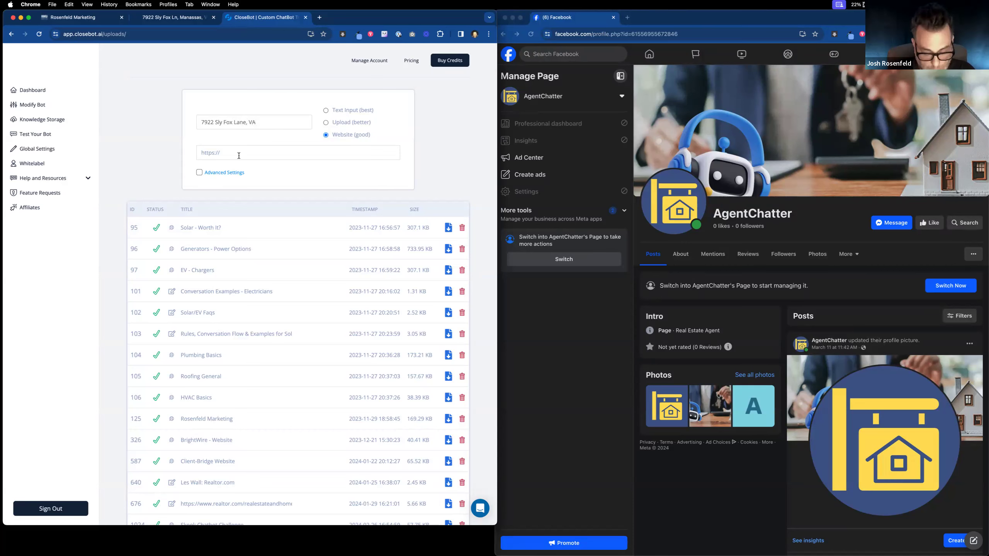
key(super+v)
click(217, 194)
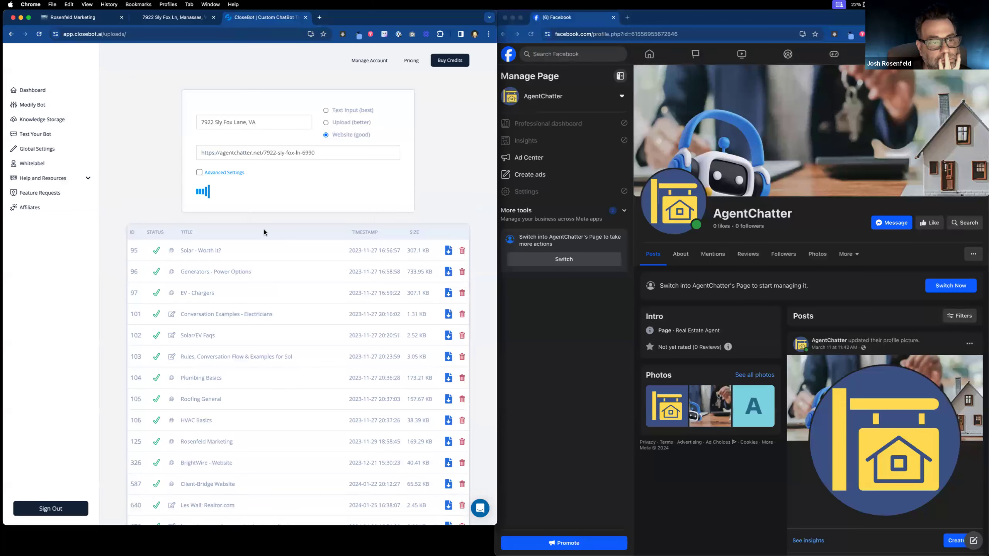
scroll(264, 232, down, 5)
scroll(264, 232, up, 5)
scroll(264, 233, down, 6)
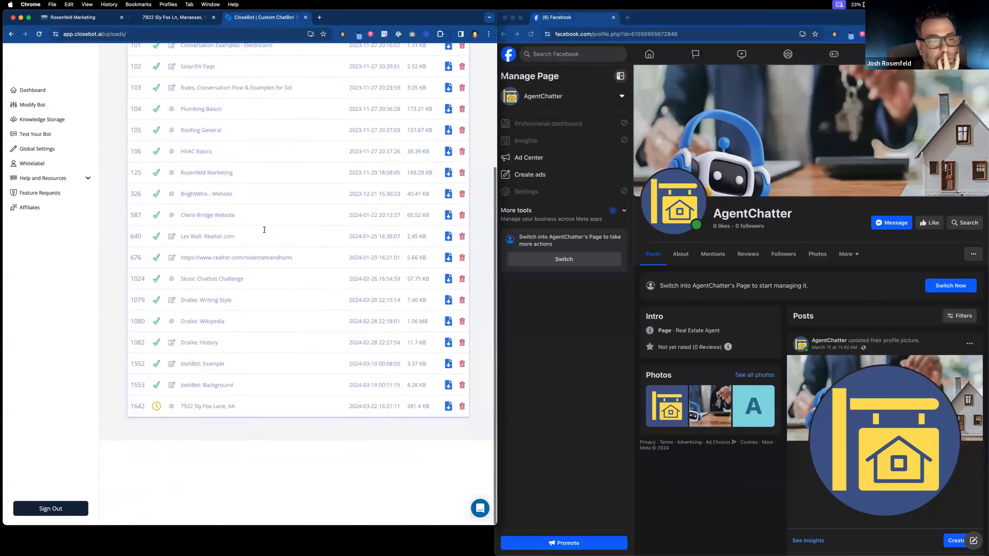
scroll(264, 233, up, 5)
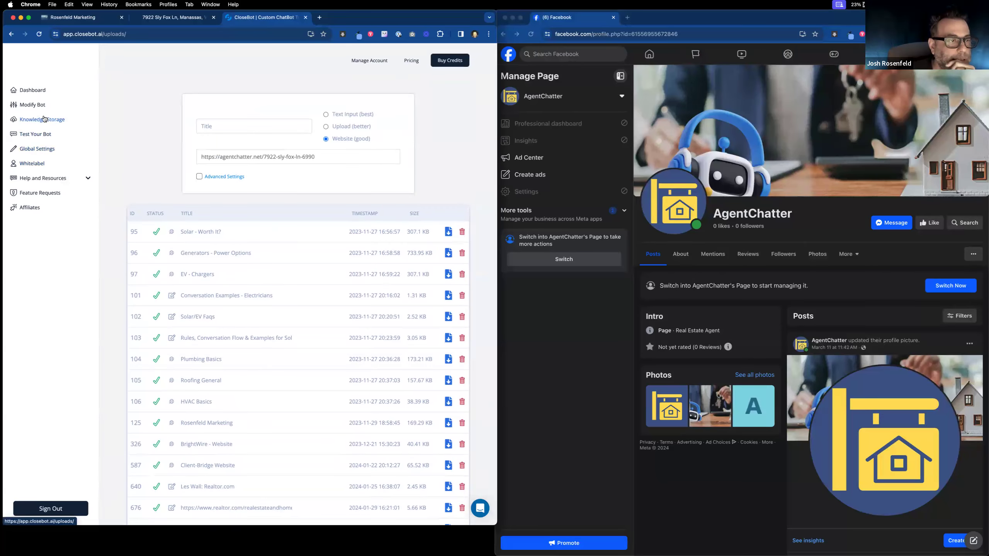
scroll(69, 143, up, 1)
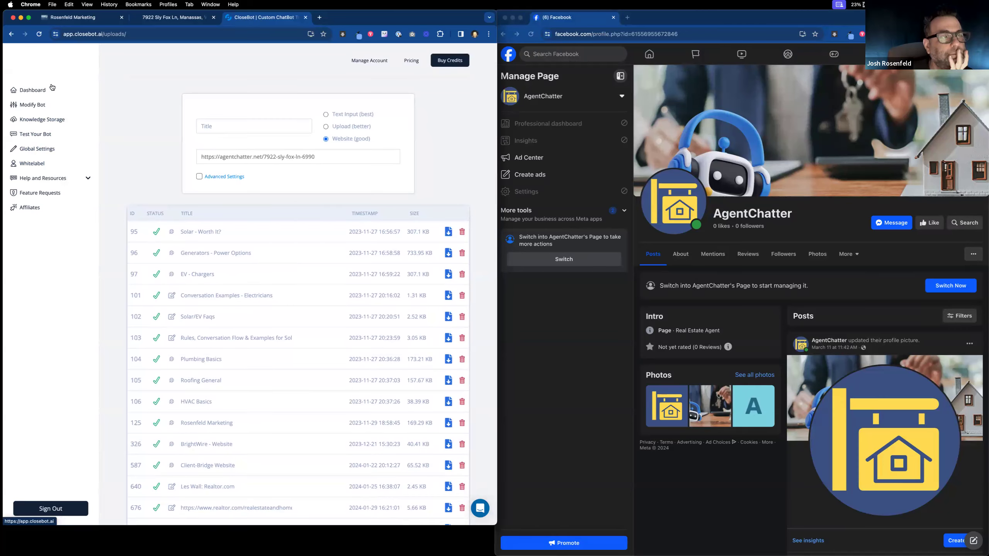
click(35, 106)
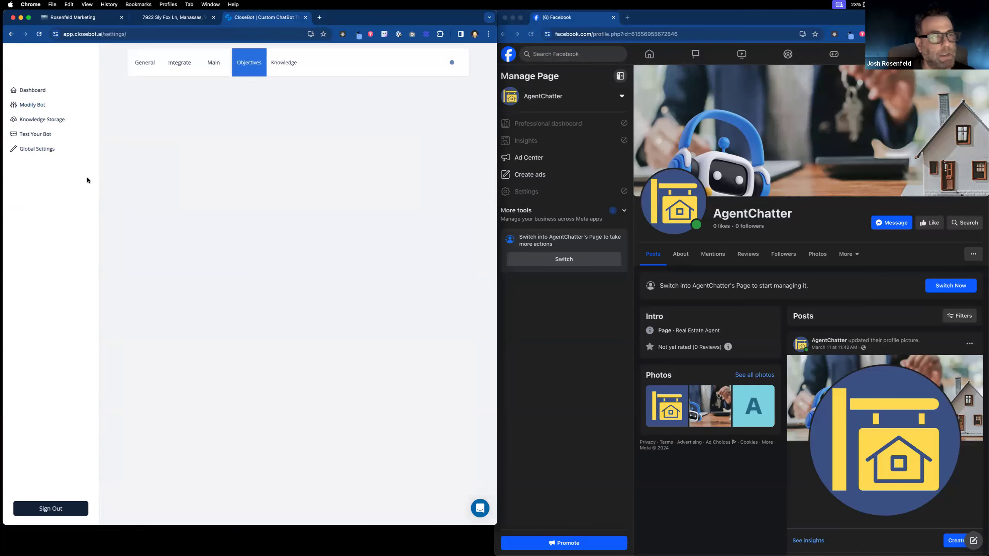
click(86, 74)
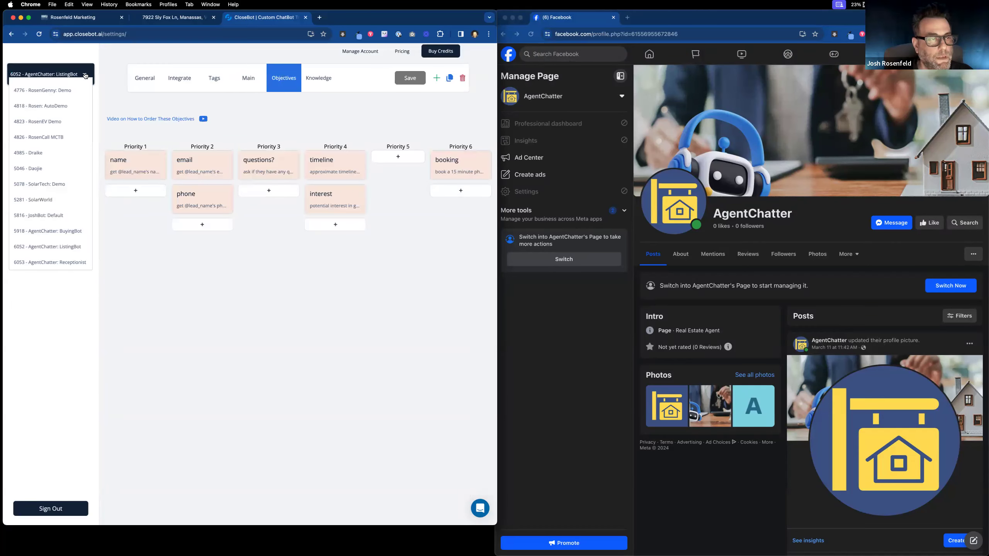
click(59, 251)
click(258, 176)
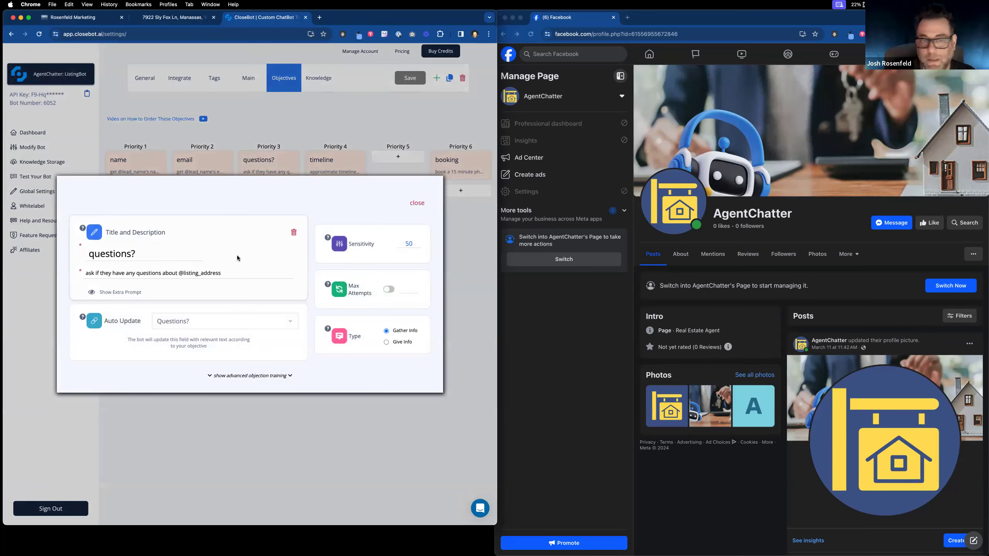
click(347, 129)
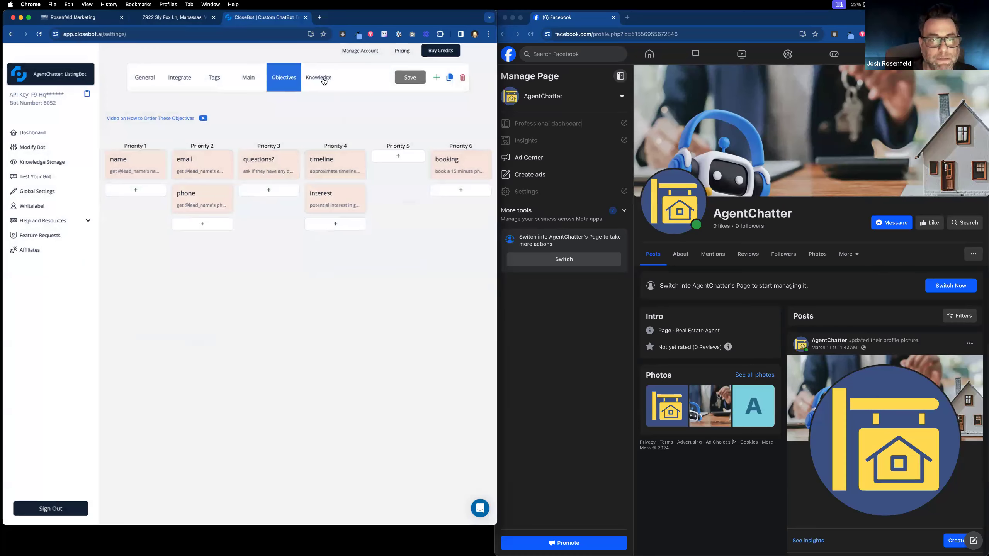
click(325, 80)
click(256, 269)
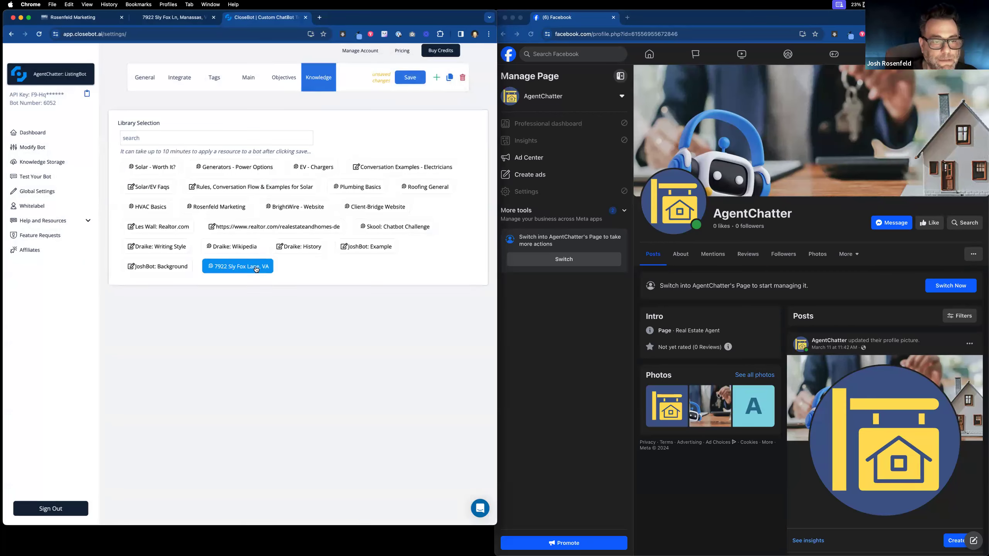
click(413, 80)
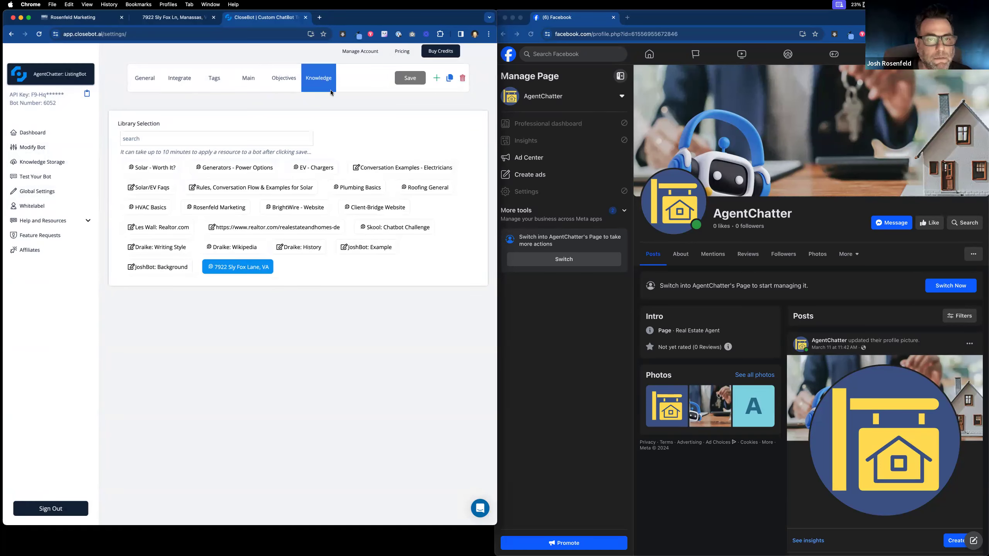
click(137, 81)
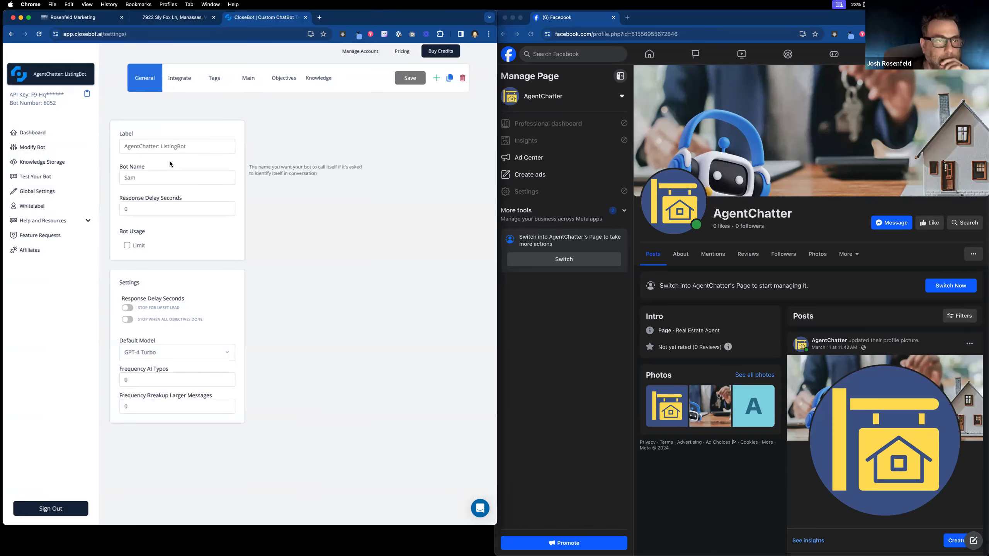
click(159, 19)
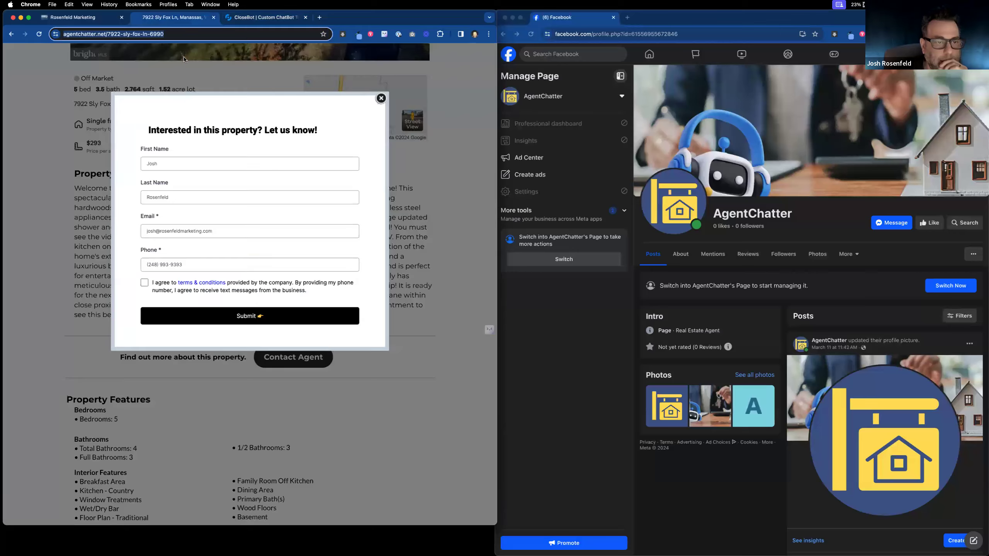
click(381, 98)
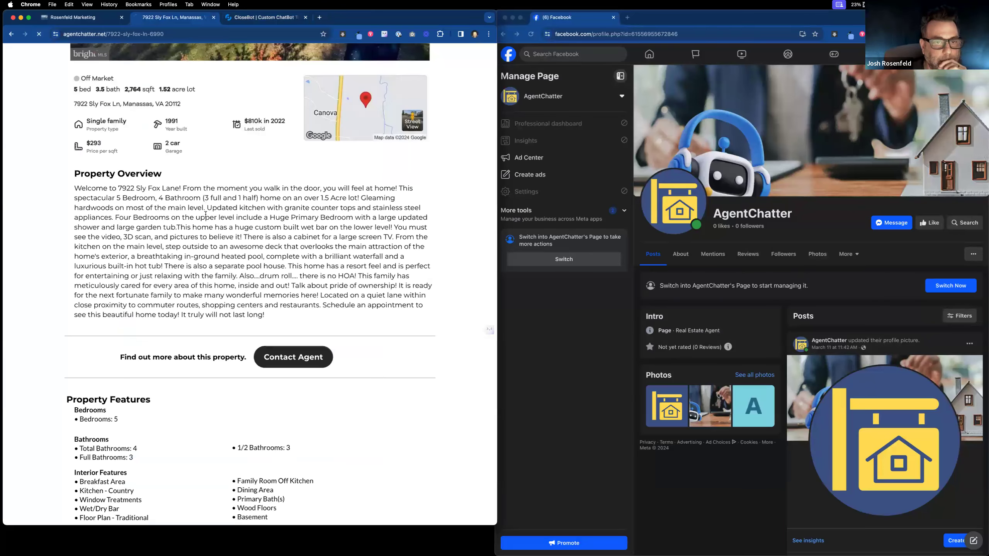
scroll(317, 206, up, 7)
scroll(311, 208, down, 7)
scroll(304, 212, up, 3)
scroll(308, 234, up, 4)
scroll(323, 292, down, 8)
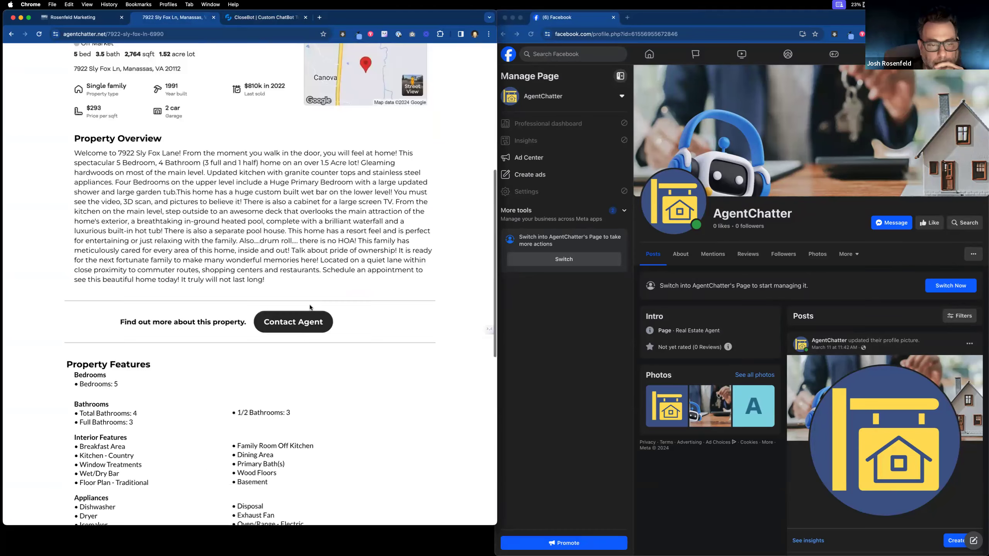
click(306, 316)
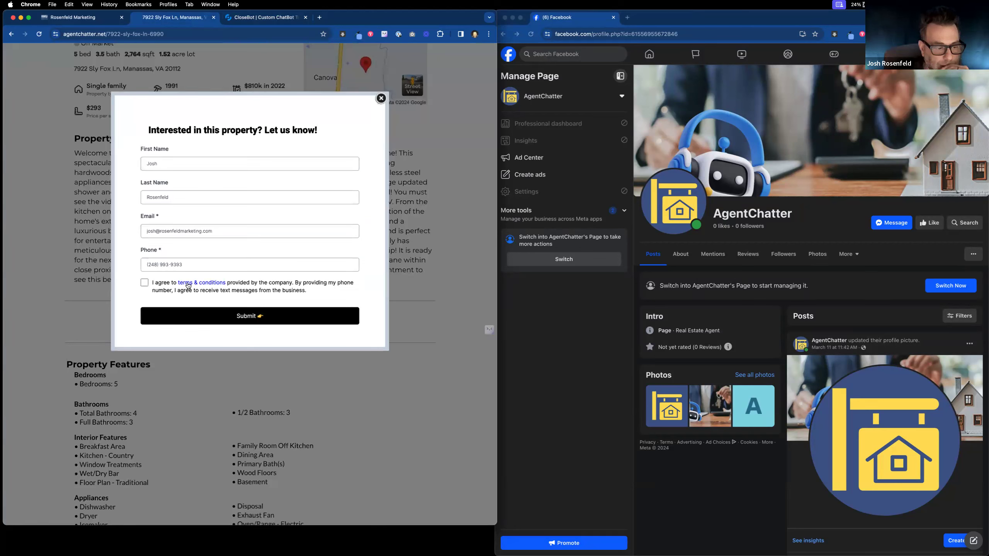
click(144, 282)
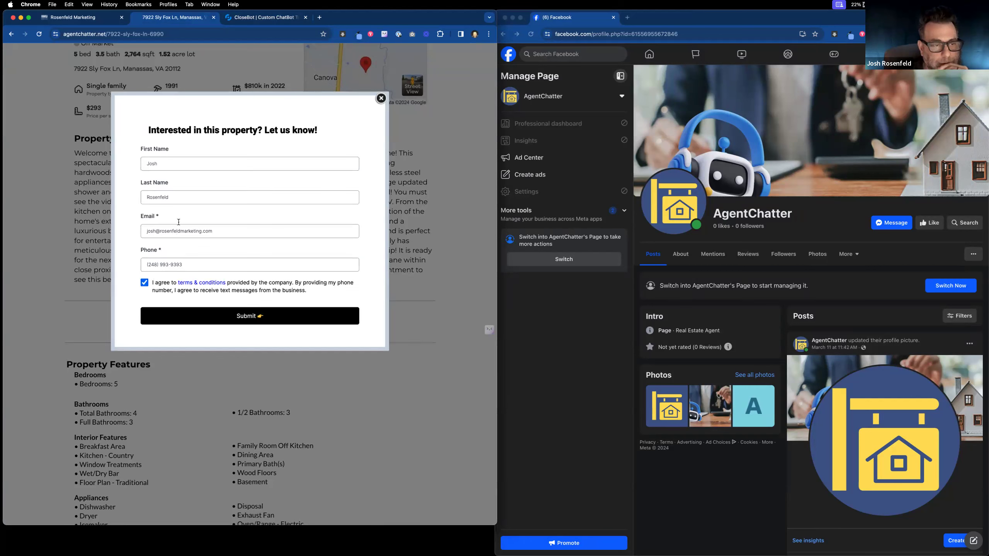
click(257, 317)
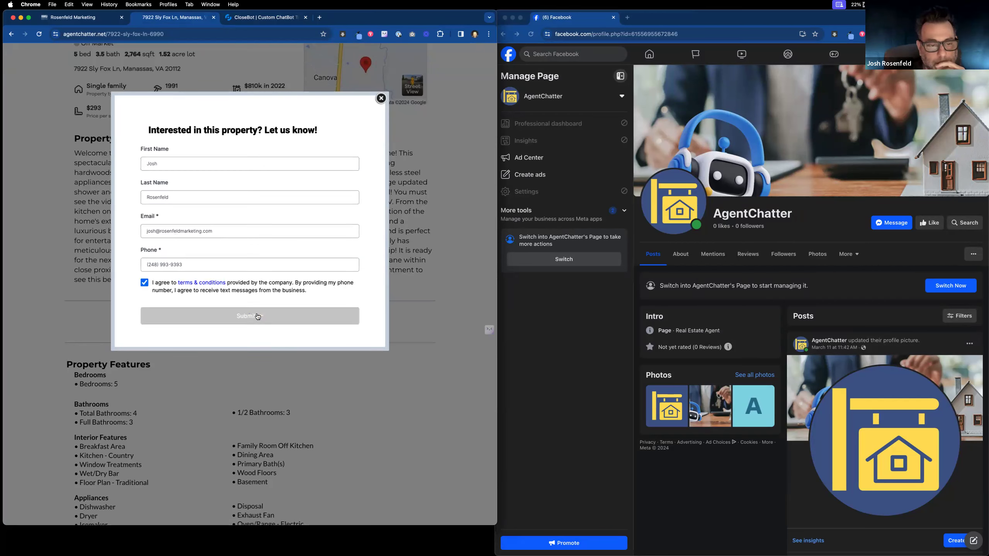
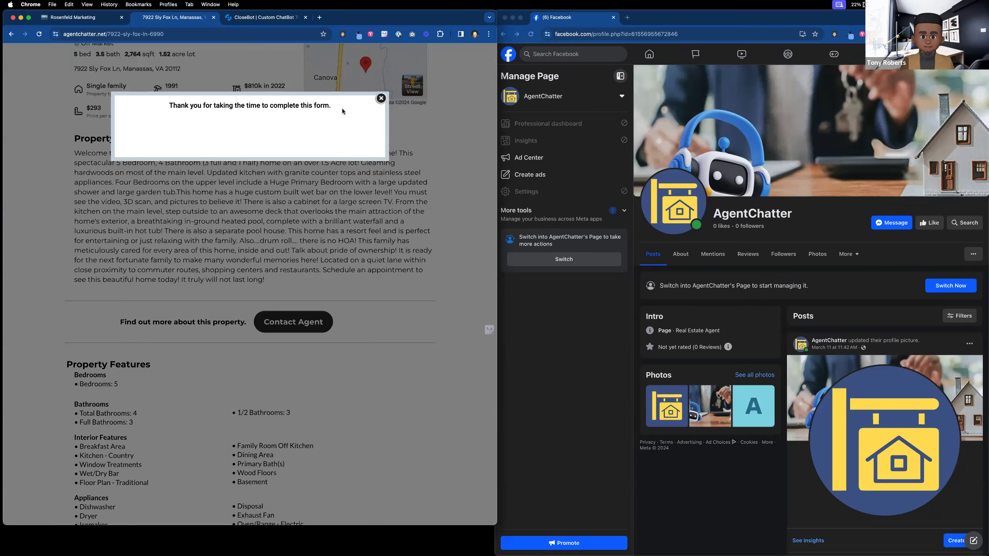
click(381, 99)
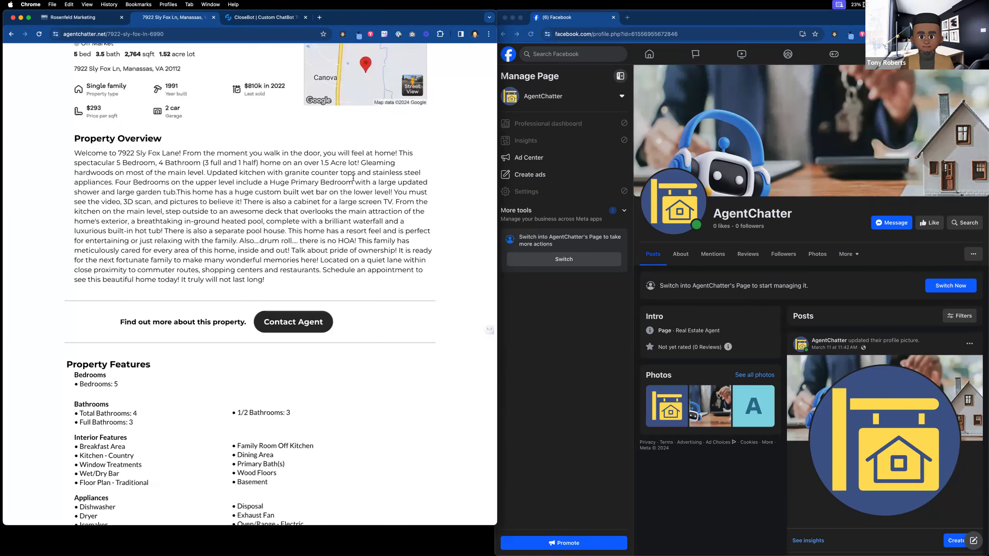
scroll(352, 177, up, 8)
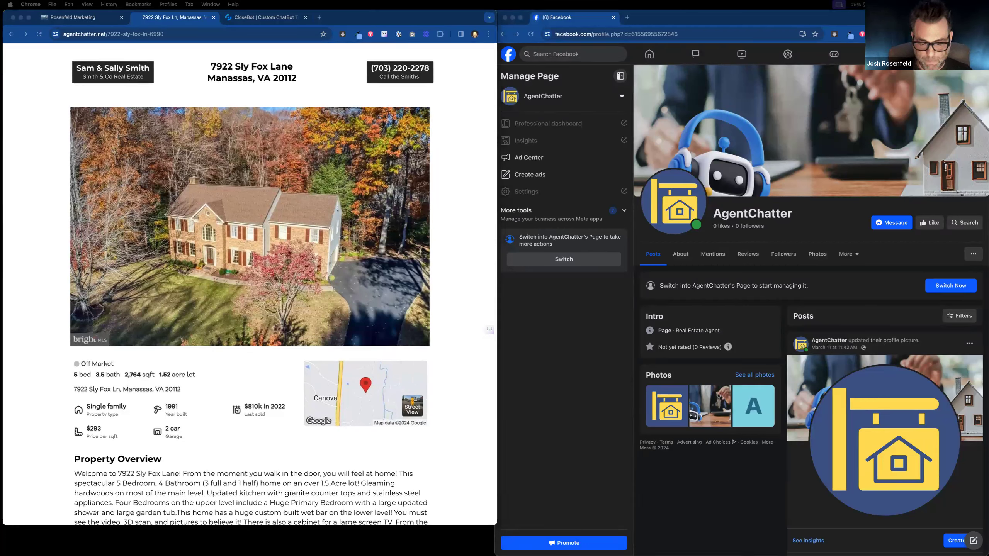
drag(483, 555, 495, 137)
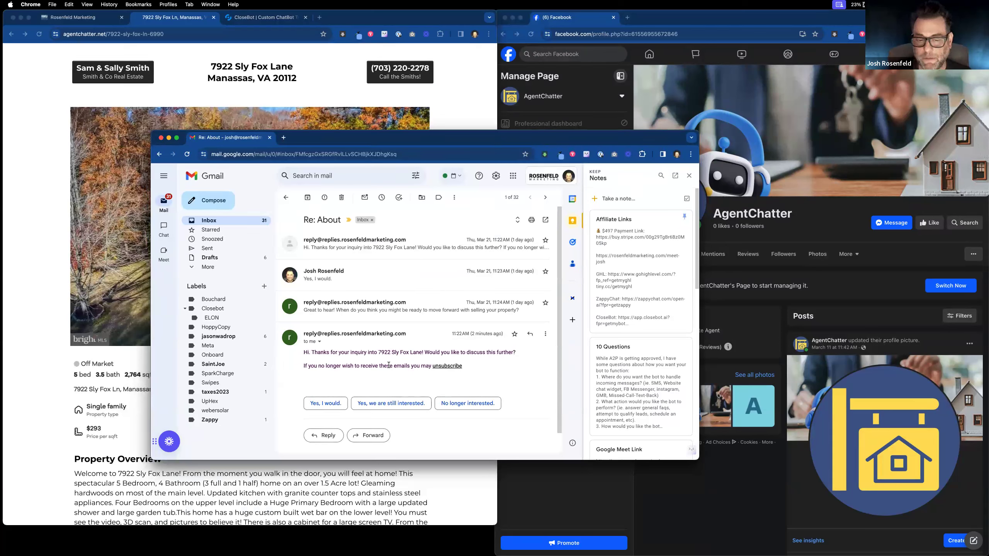
Step: Start the reply with the 'Yes, I would.' suggestion, then add 'How many square feet is this'
click(329, 404)
text(How)
key(BackSpace)
key(BackSpace)
key(BackSpace)
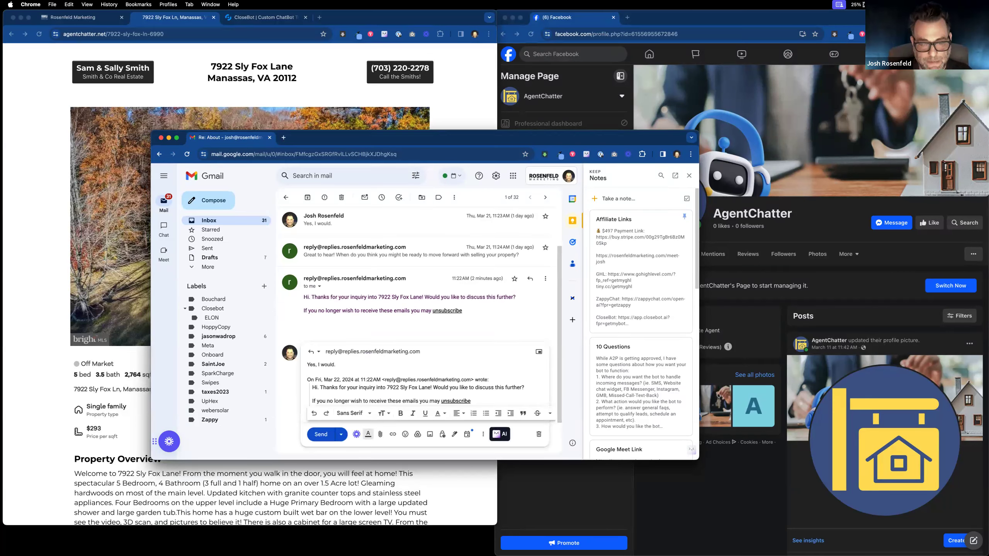
click(374, 370)
text(How many)
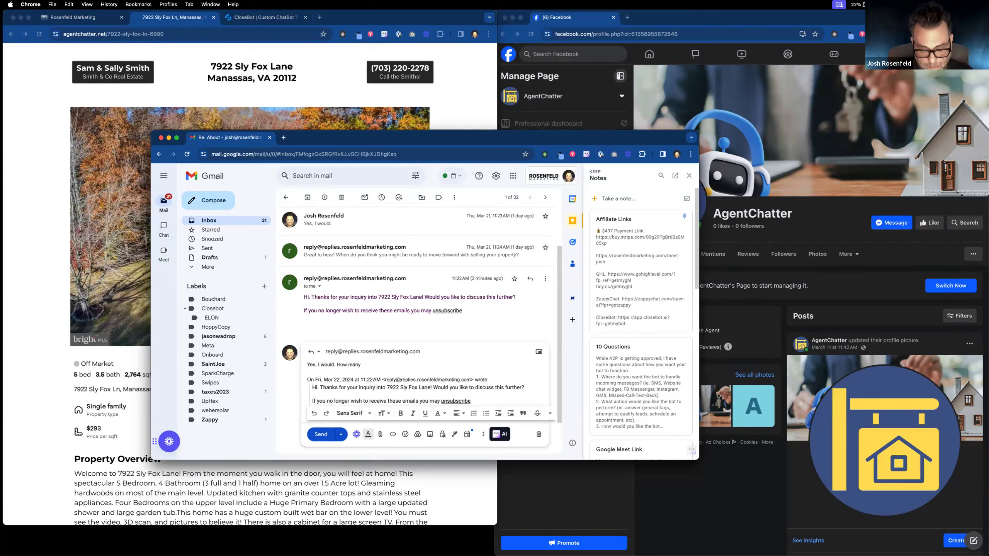
text( square feet is this)
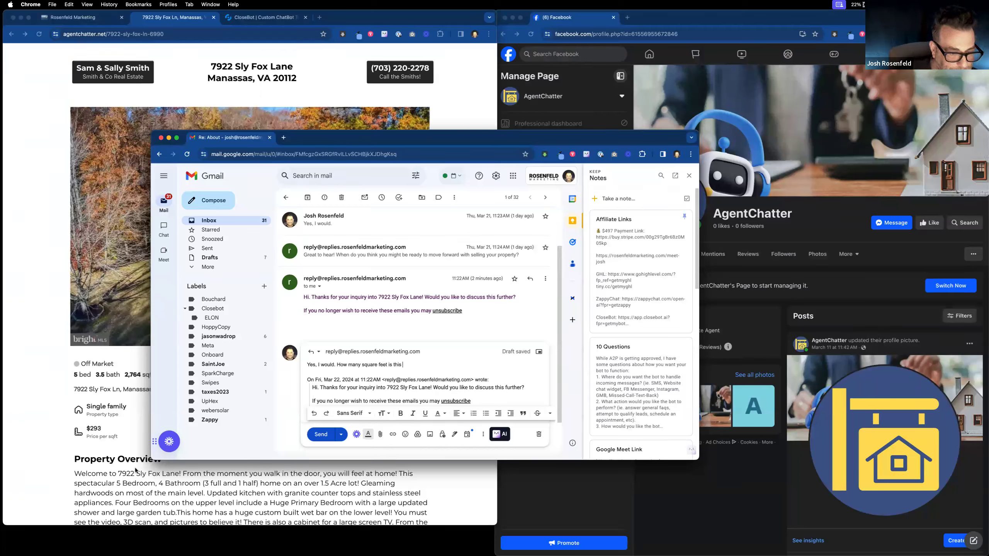
scroll(226, 488, down, 2)
scroll(226, 488, up, 2)
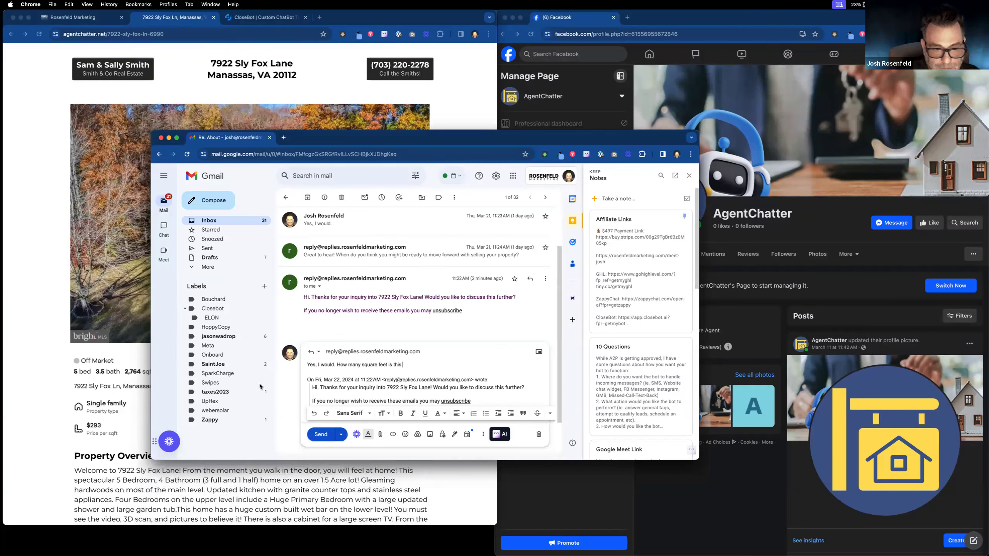
Step: Move Gmail aside and check the details on the Sly Fox Lane listing page
drag(351, 139, 682, 187)
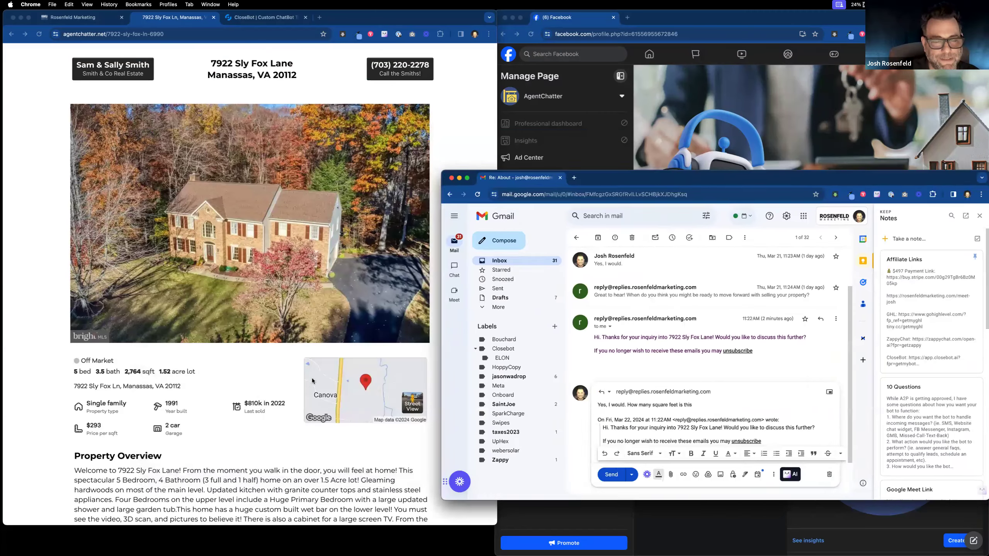
click(193, 406)
drag(170, 388, 225, 371)
drag(212, 323, 172, 397)
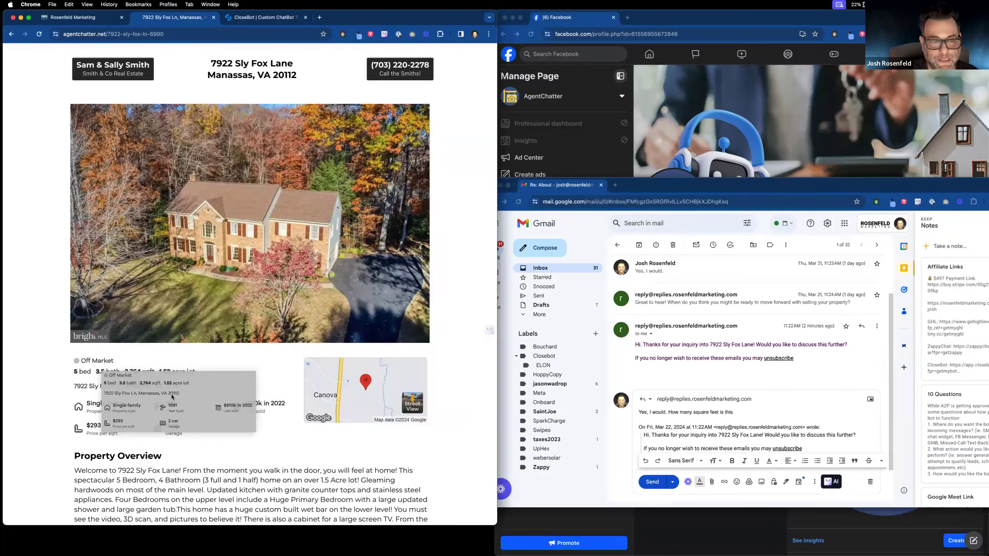
drag(171, 397, 171, 397)
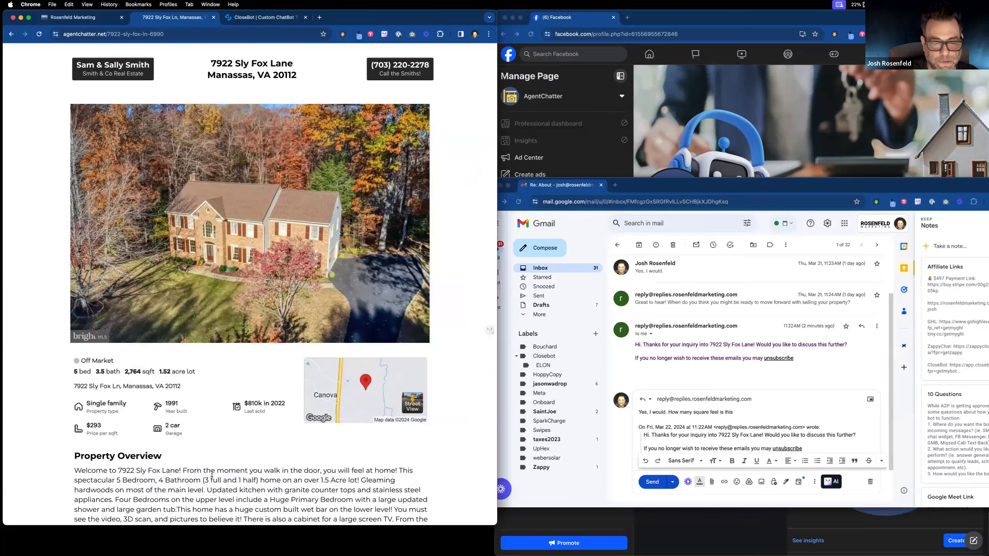
scroll(217, 480, down, 6)
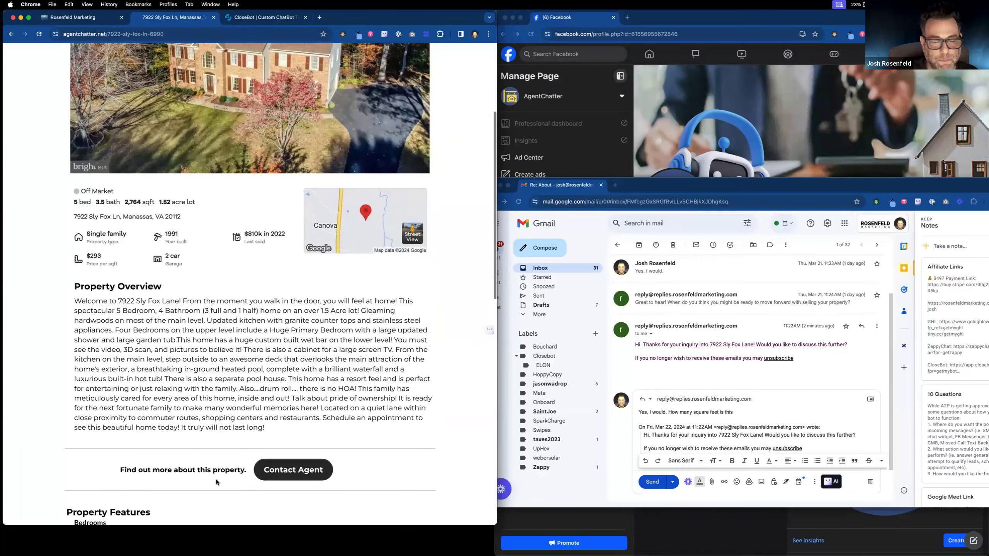
scroll(187, 430, up, 3)
drag(146, 281, 182, 277)
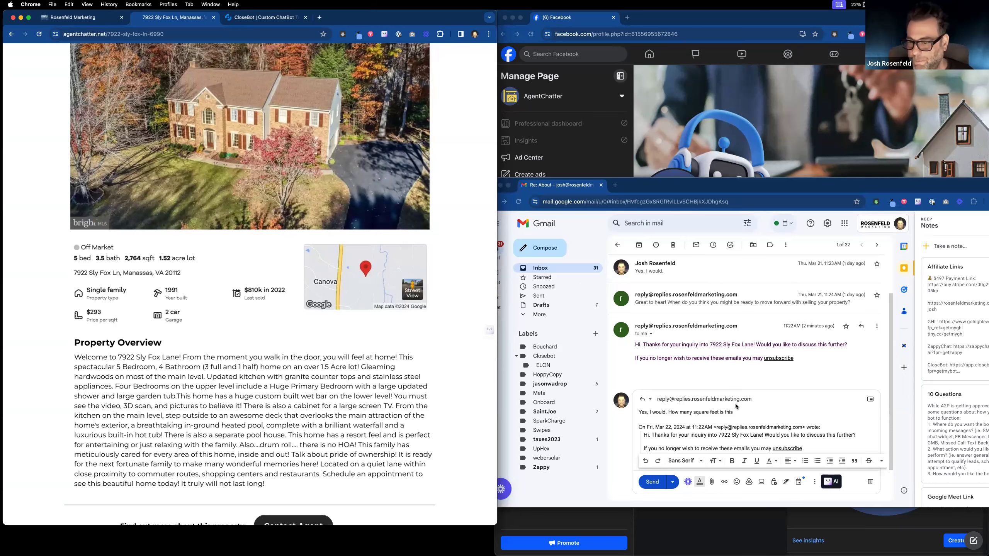
Step: Replace the square-feet question with 'How many bedrooms does it have? How many acres is it on?'
click(752, 412)
drag(723, 186, 578, 159)
text(house.)
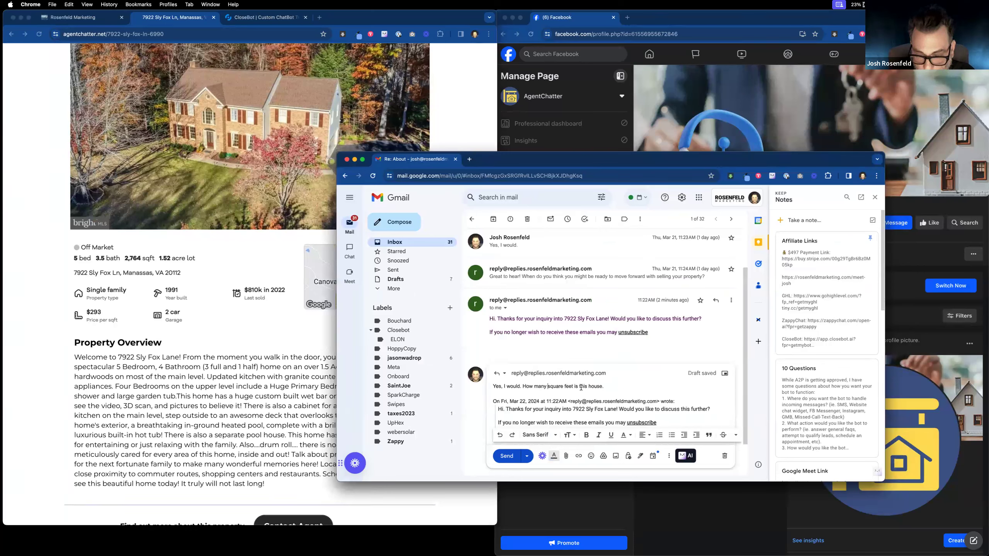
shift+click(602, 387)
text(be)
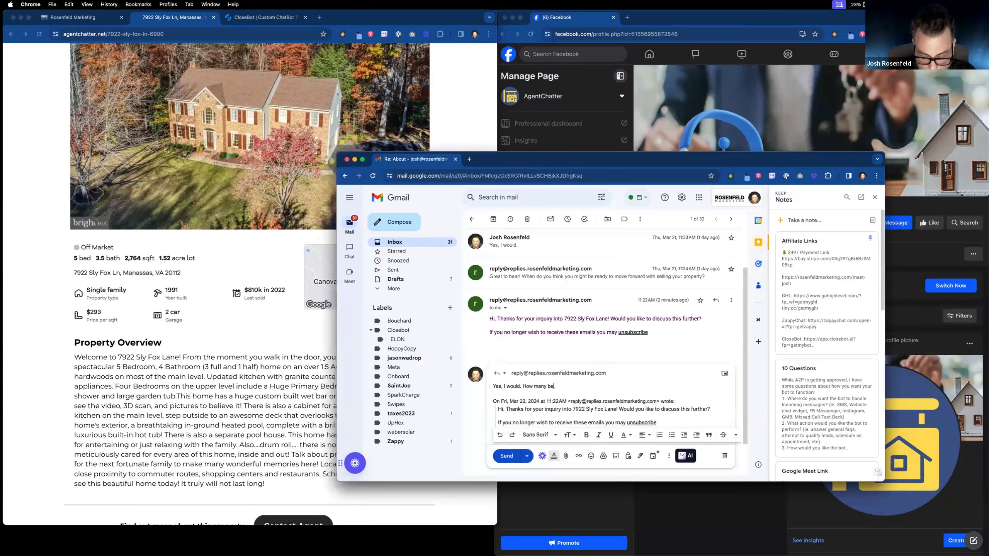
text(drooms doe)
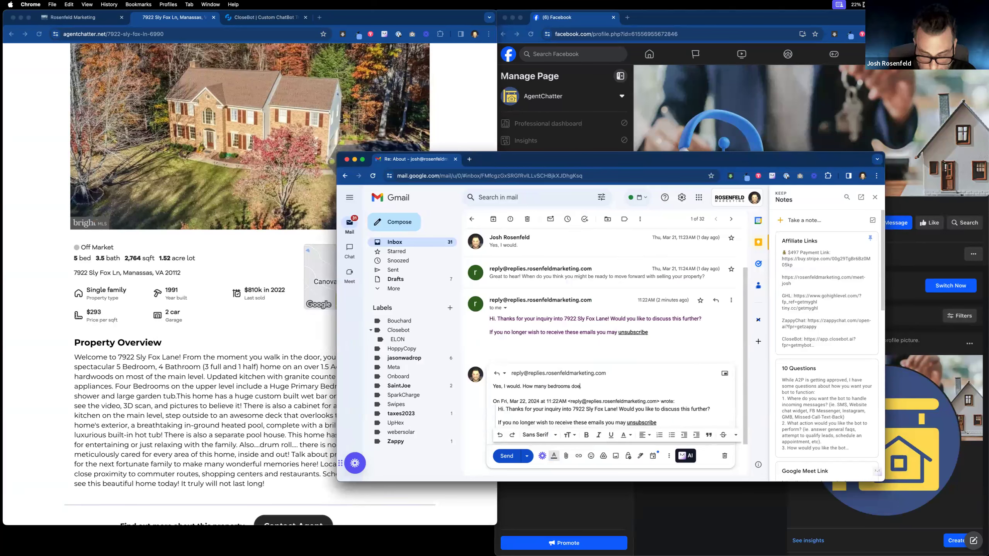
text(s it have? )
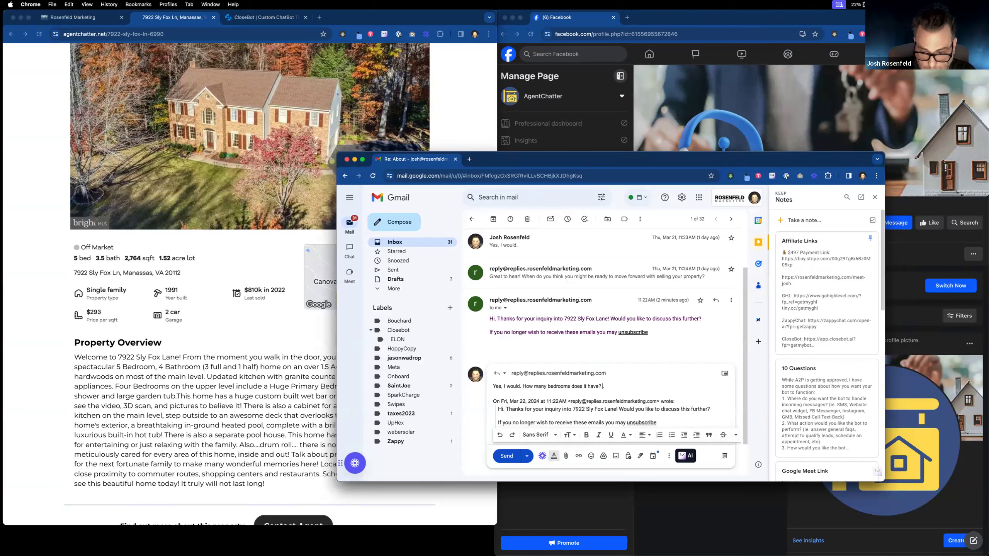
text(How many acres is it on)
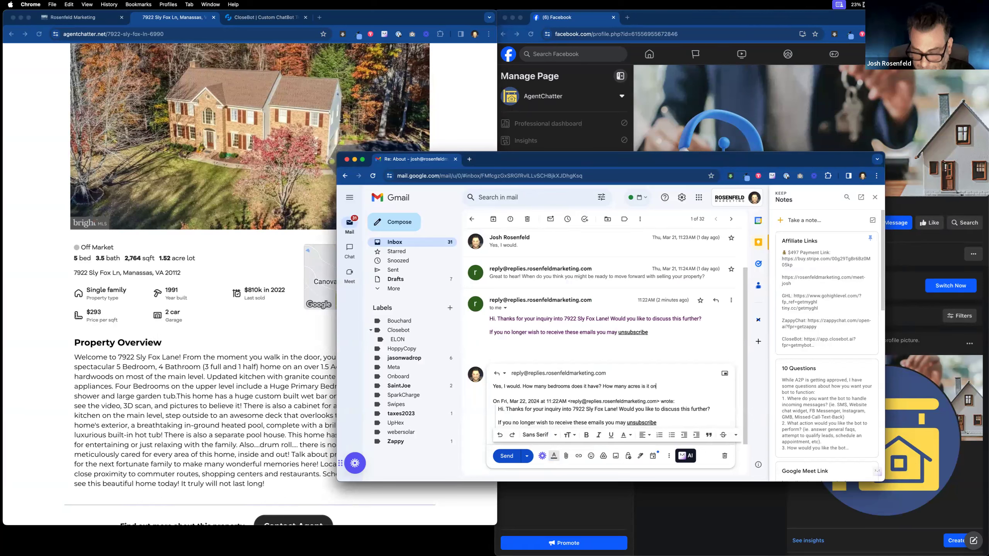
text(?)
Step: Send the bedrooms-and-acres reply, then highlight the listing's 5-bedroom, 1.5-acre sentence
click(514, 456)
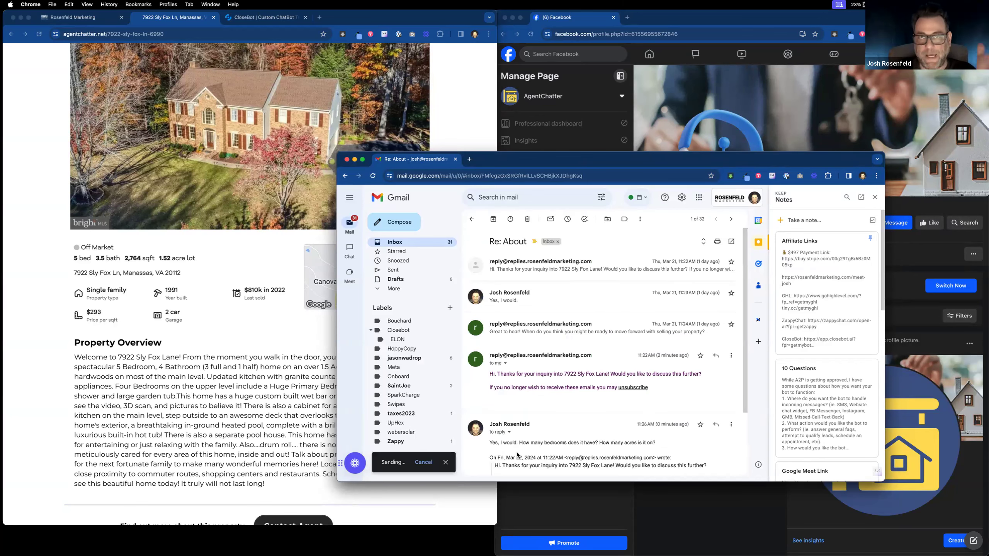
drag(546, 160, 756, 271)
drag(358, 366, 118, 368)
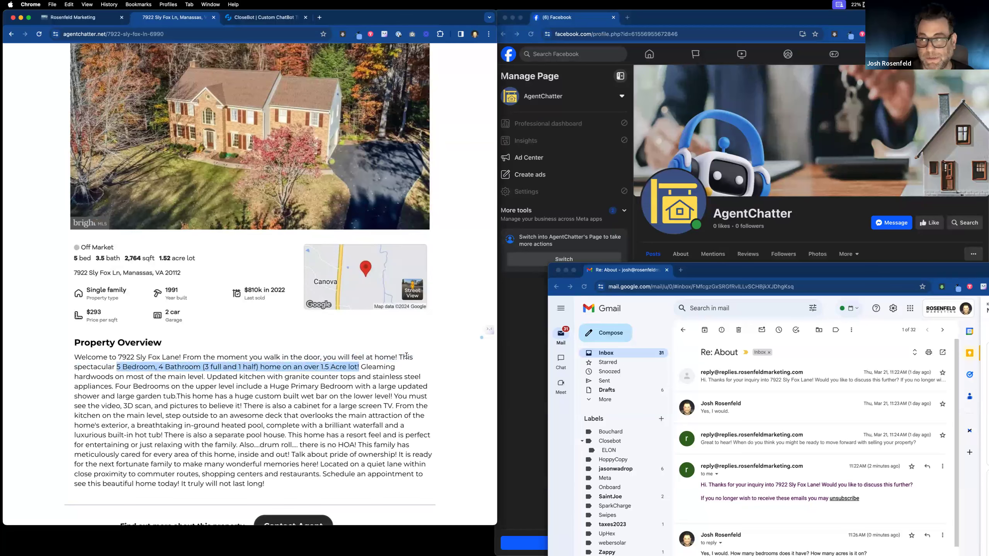
Step: Bring Gmail back briefly, then minimize it and switch to the CloseBot bot settings
drag(795, 270, 408, 201)
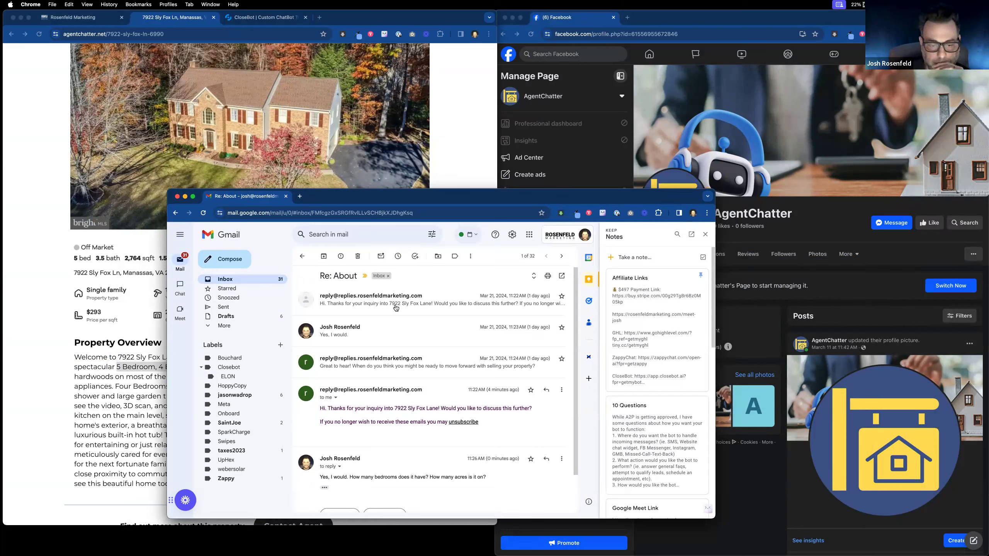
scroll(411, 350, down, 2)
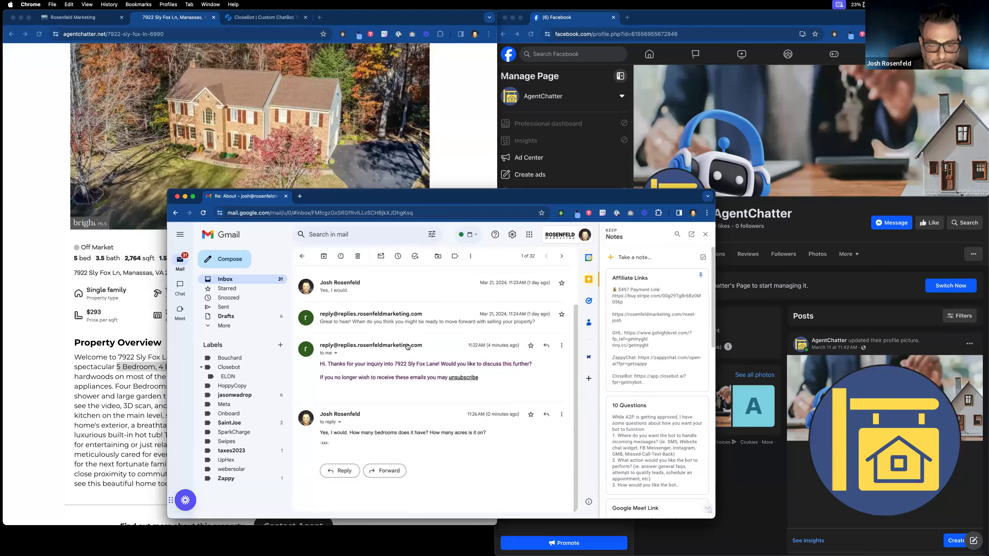
scroll(408, 352, up, 2)
key(super+m)
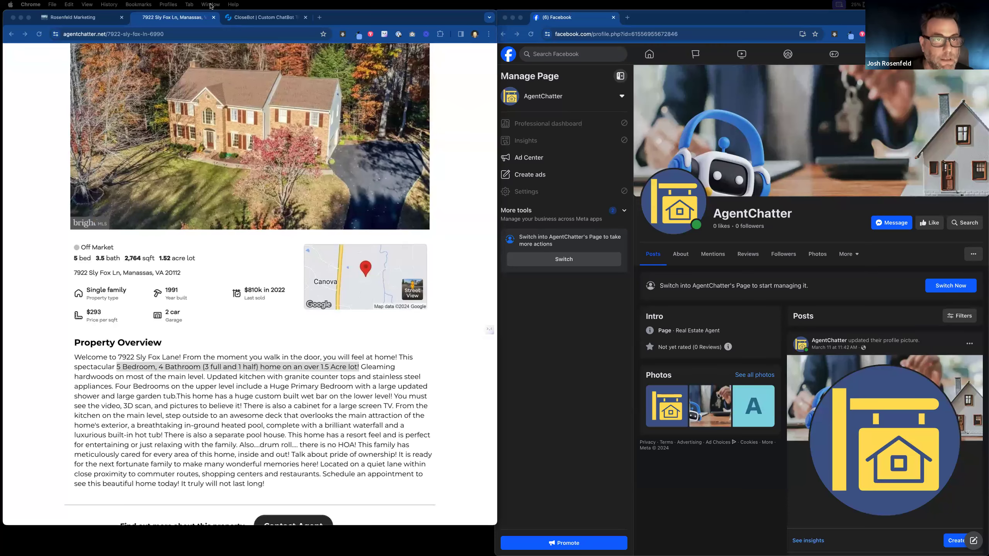
click(247, 17)
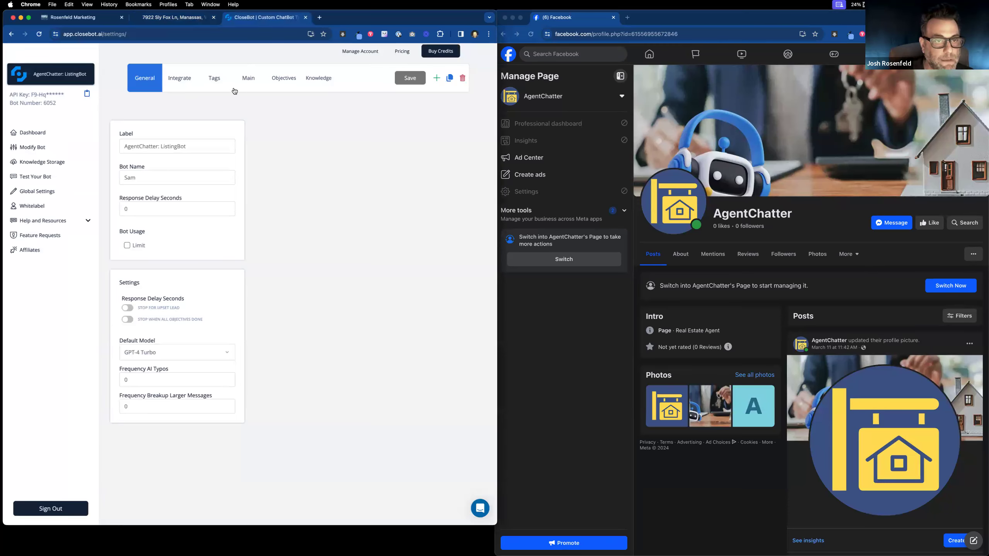
Step: Review the ListingBot's objectives and timeline card, then view Gmail's bot reply about bedrooms and acreage
click(268, 80)
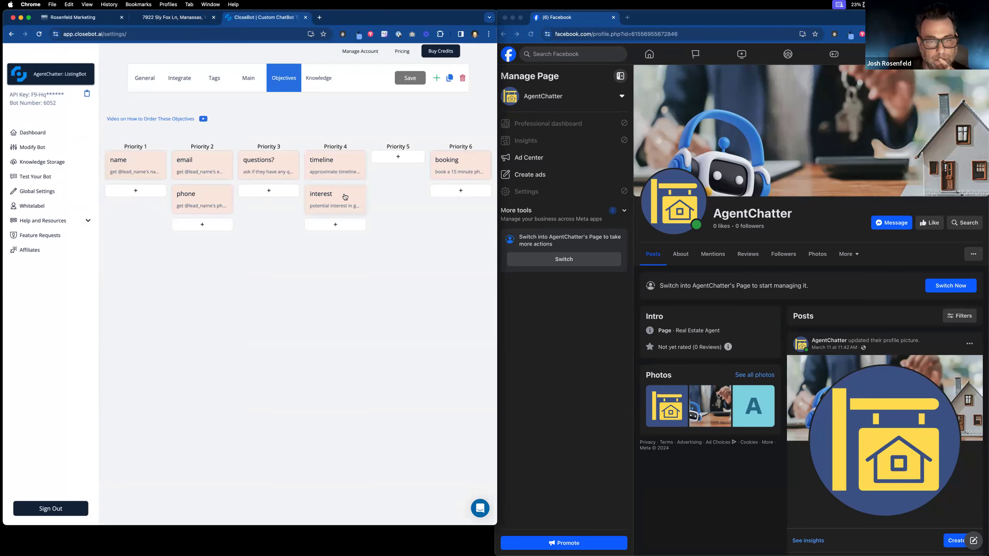
click(345, 171)
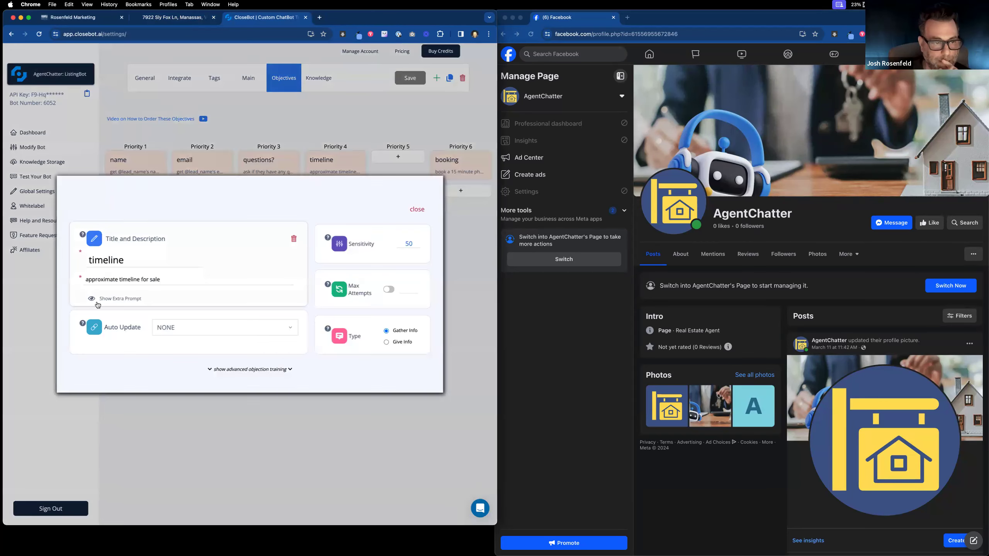
click(418, 191)
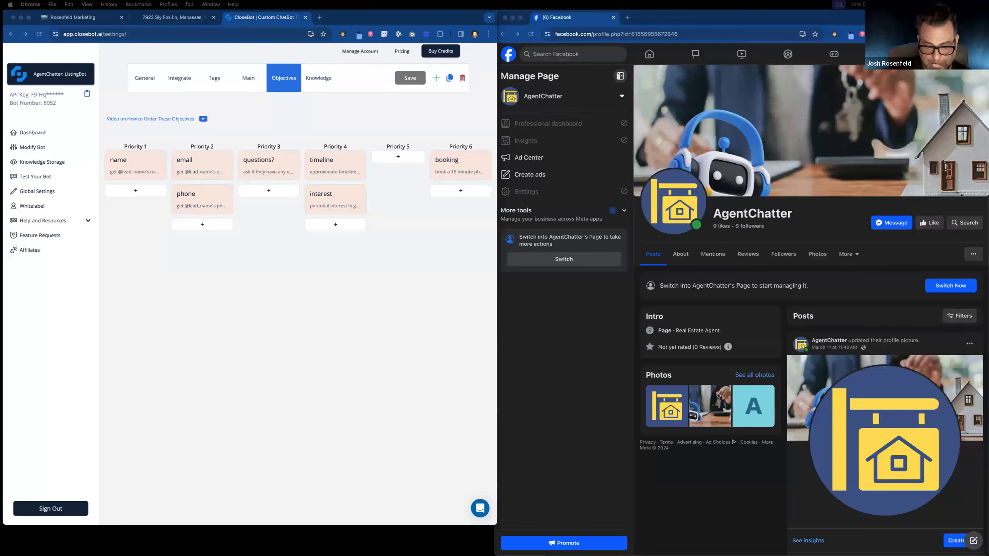
drag(350, 555, 325, 139)
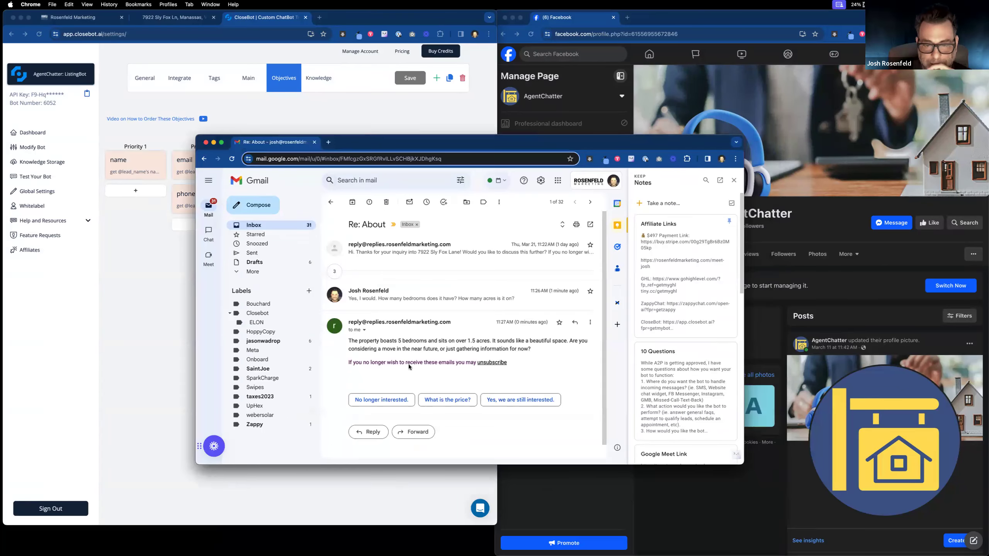
drag(405, 147, 594, 186)
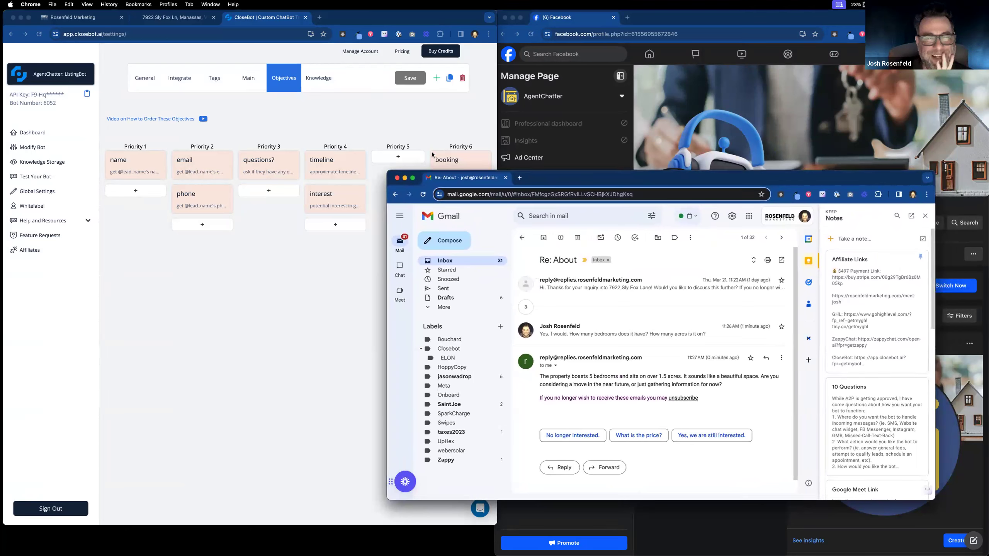
click(193, 20)
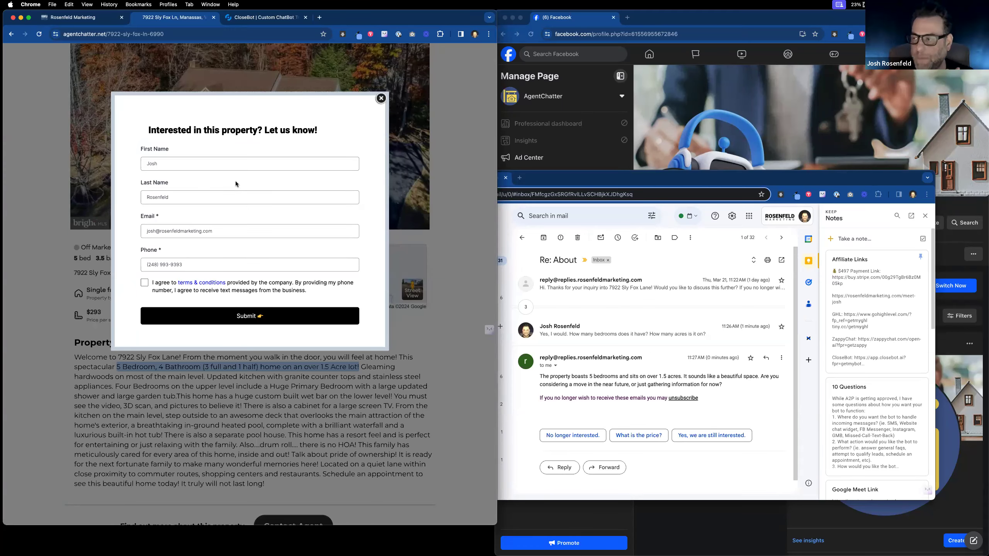
Step: Close the Messenger conversation on the AgentChatter Facebook page, then switch to the Rosenfeld Marketing CRM
click(707, 23)
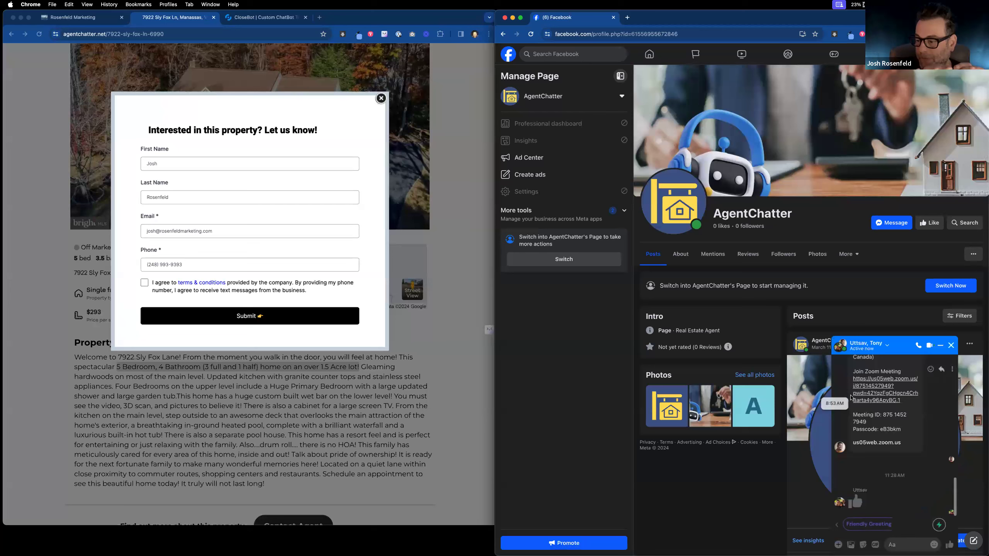
click(867, 351)
click(867, 351)
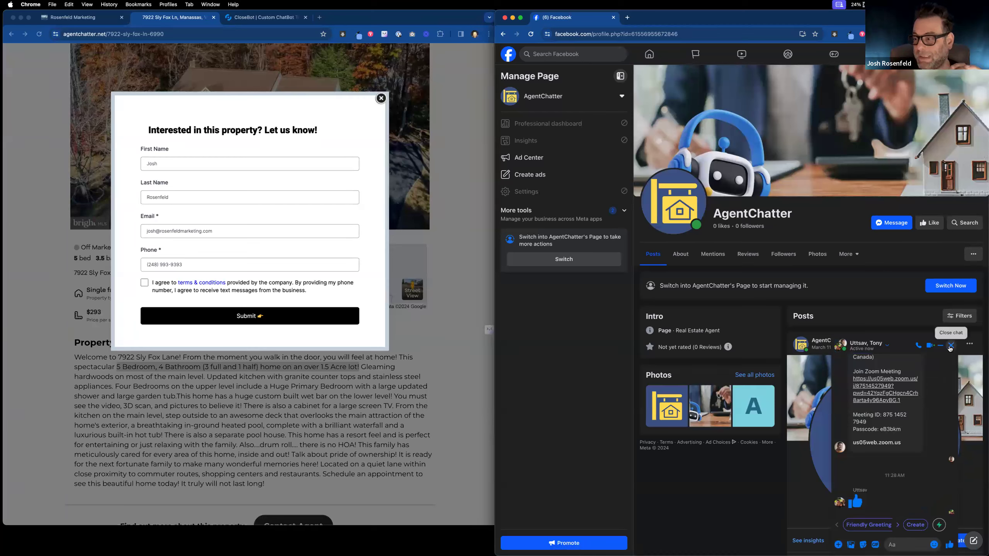
click(950, 346)
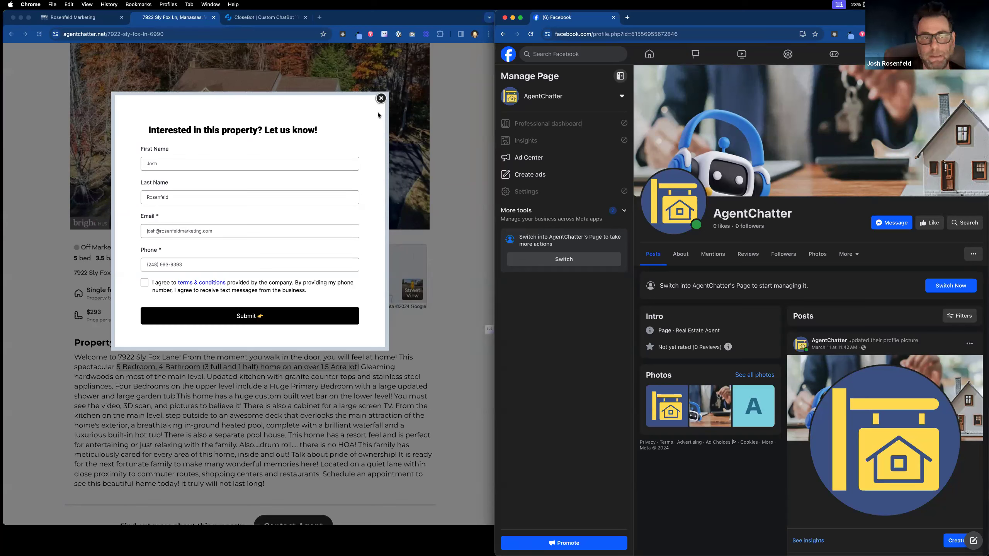
click(73, 17)
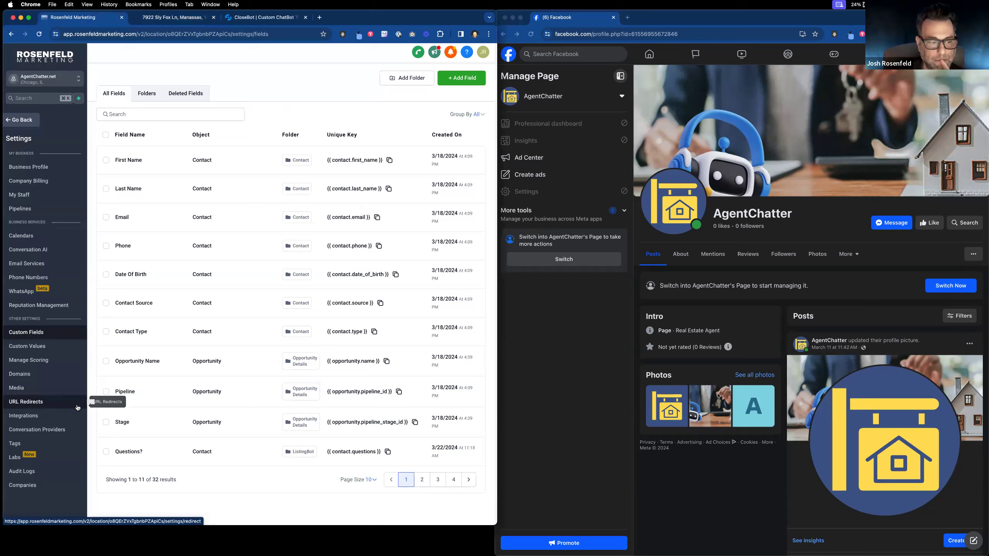
click(35, 119)
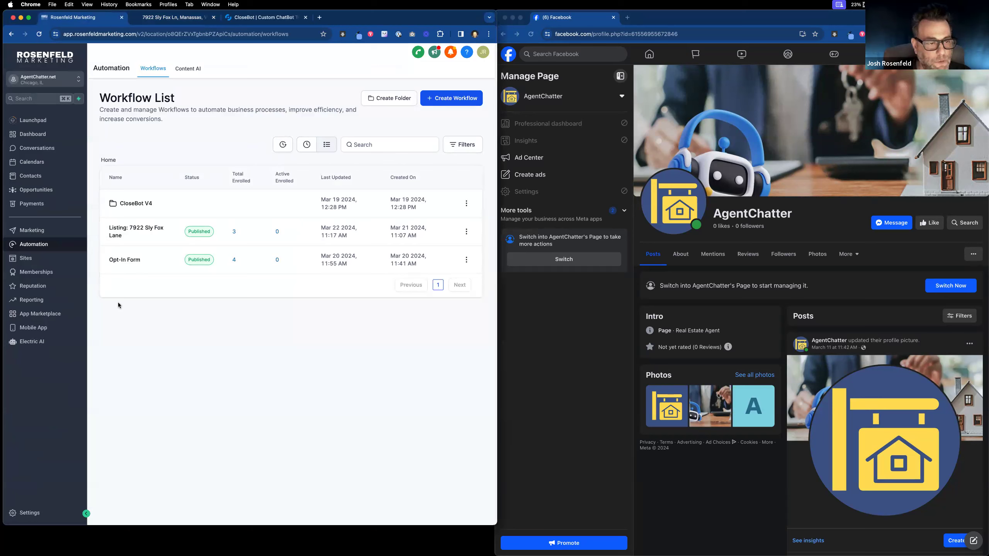
click(115, 235)
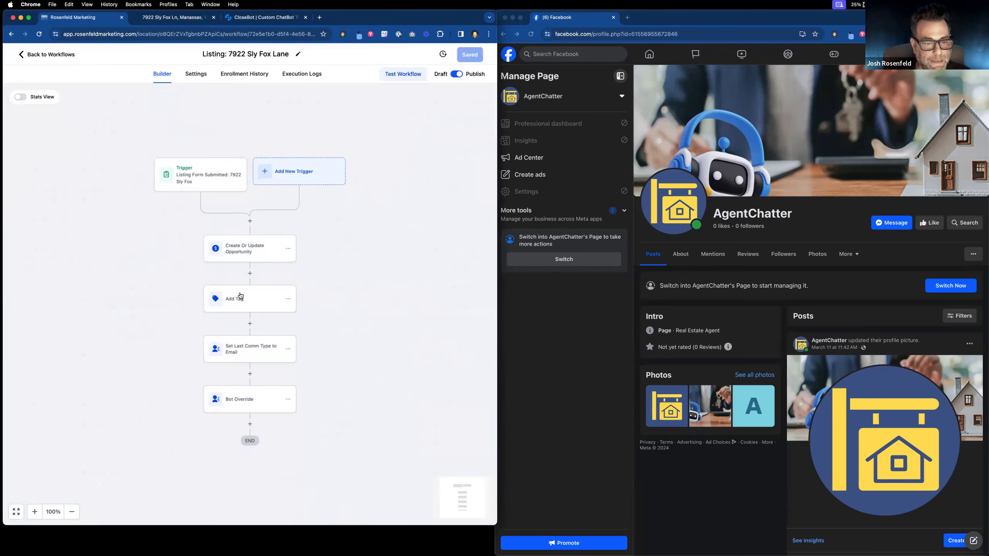
click(240, 297)
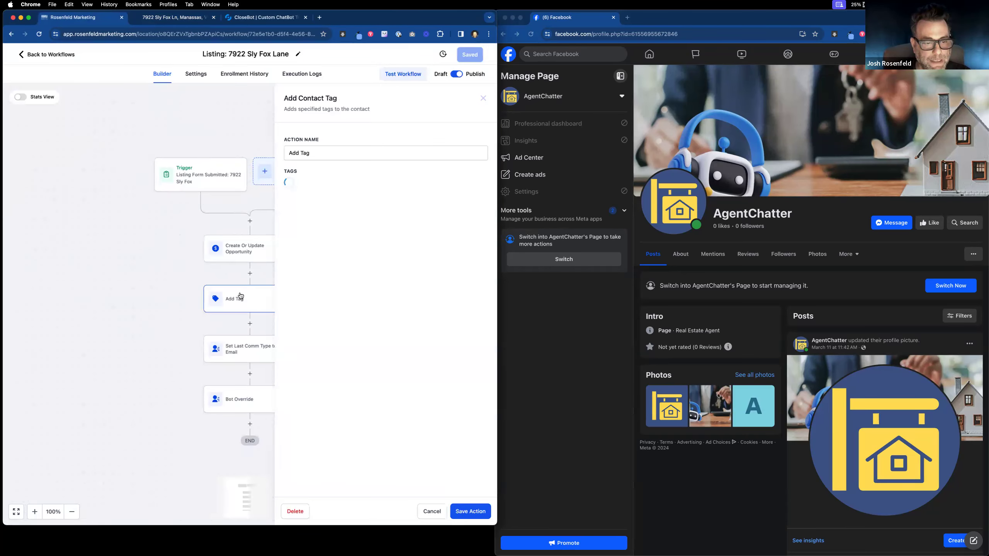
click(312, 154)
text(s)
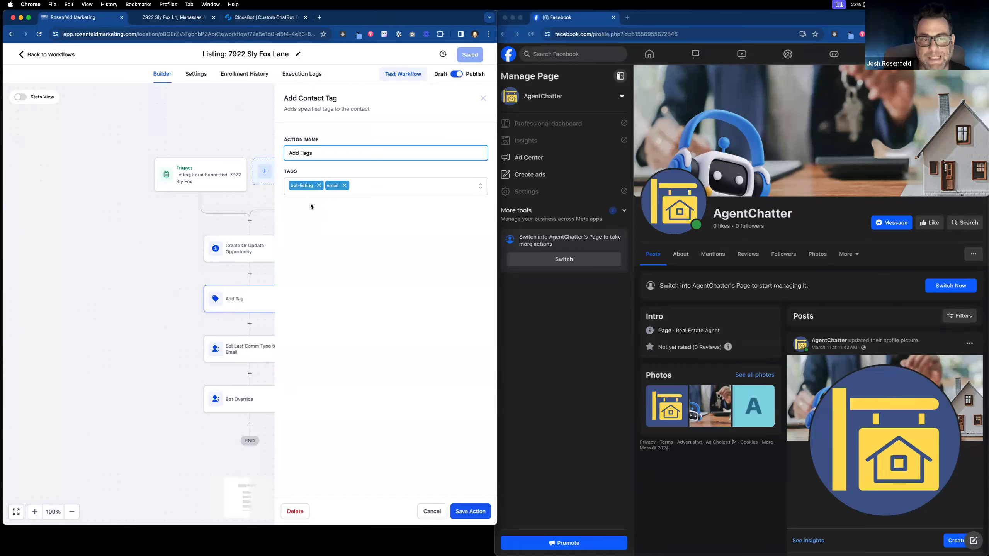
click(433, 512)
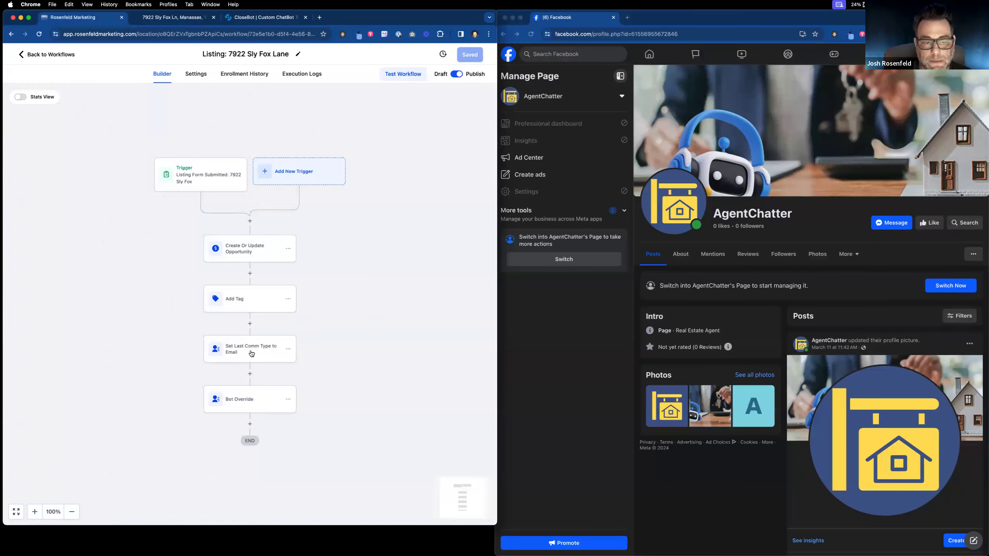
click(253, 391)
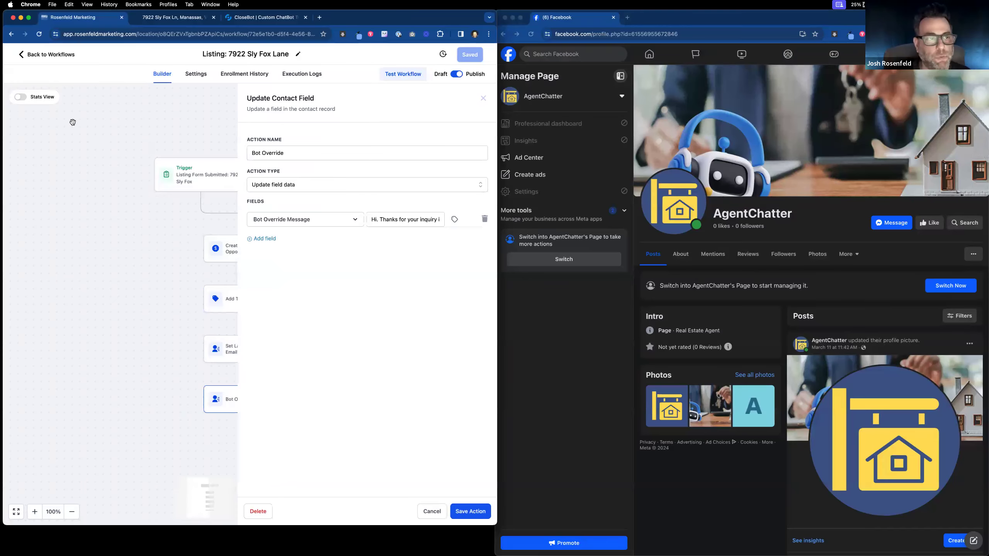
click(51, 55)
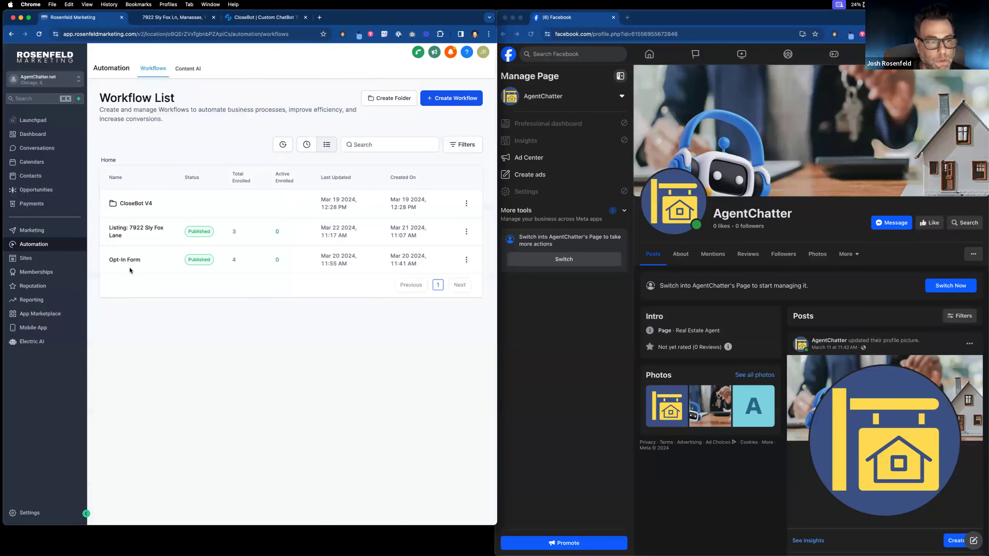
Step: In the CloseBot V4 folder, inspect 2: Process Message's Tag Checker conditions and Live Chat trigger without changes
click(131, 203)
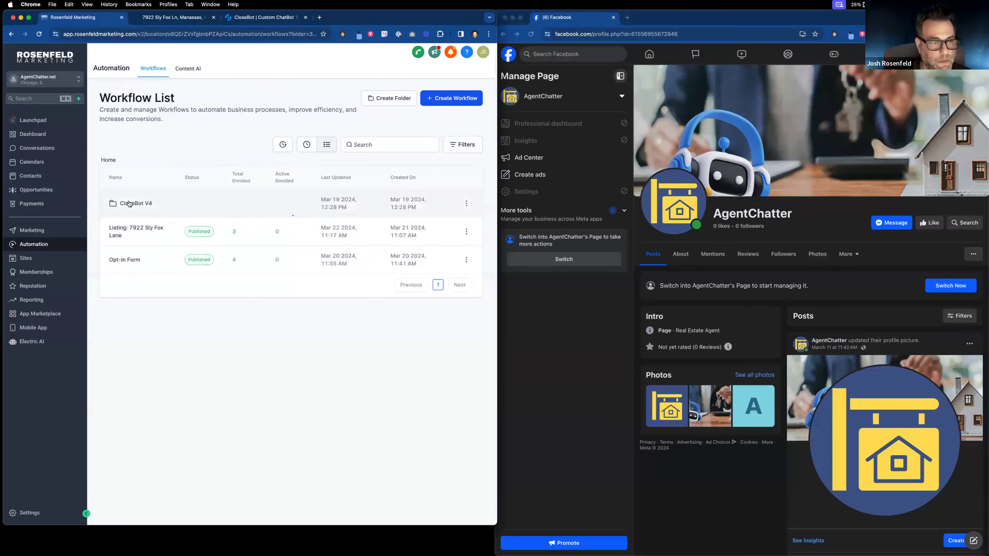
click(133, 261)
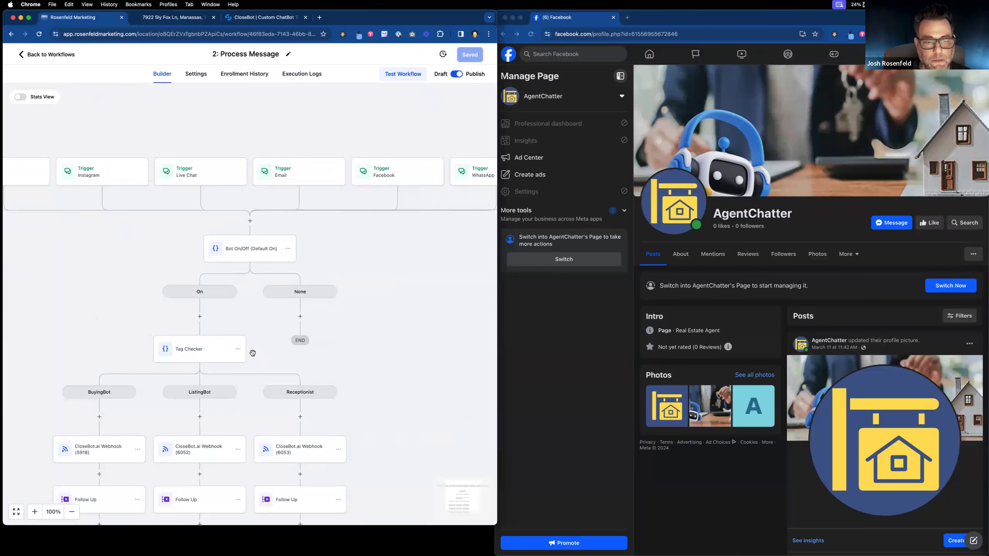
scroll(270, 333, down, 3)
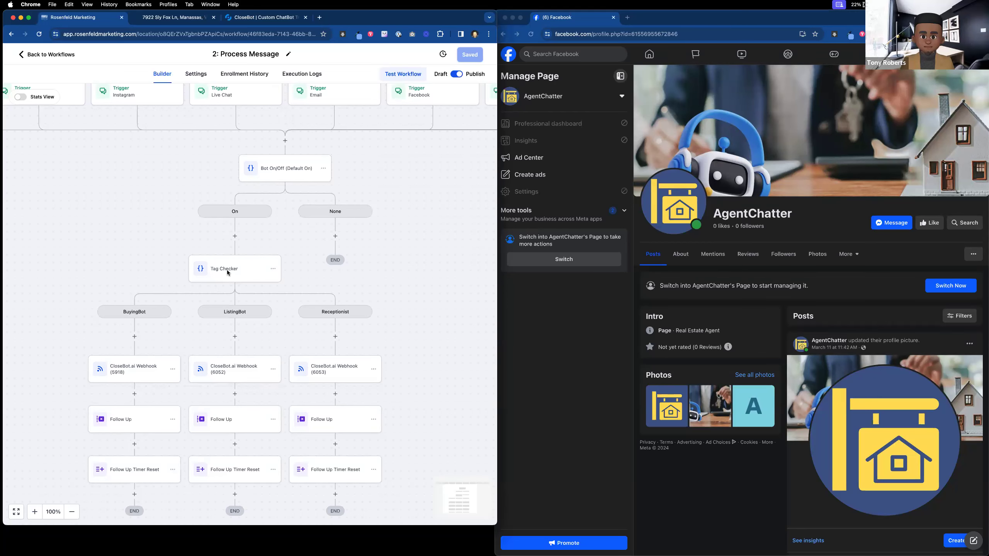
scroll(403, 339, down, 1)
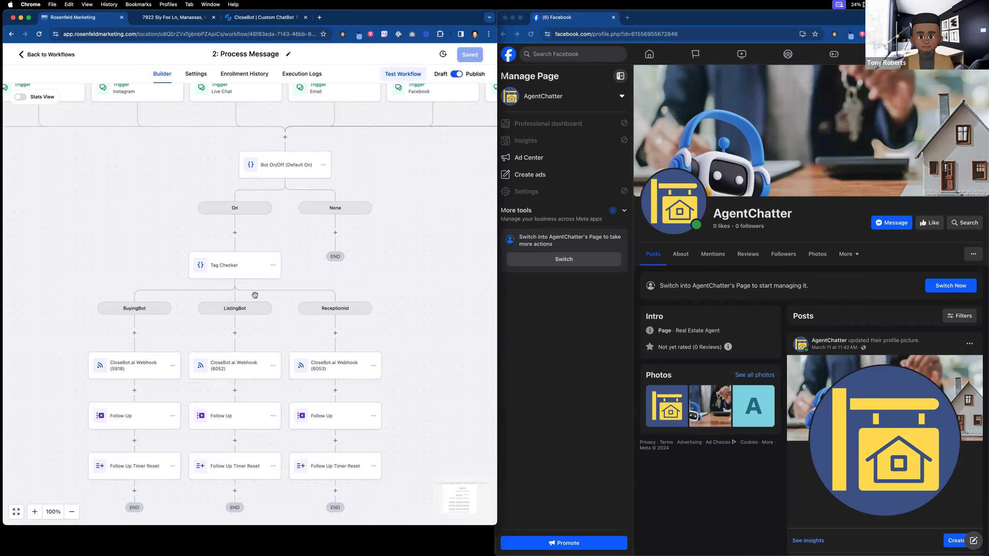
click(244, 268)
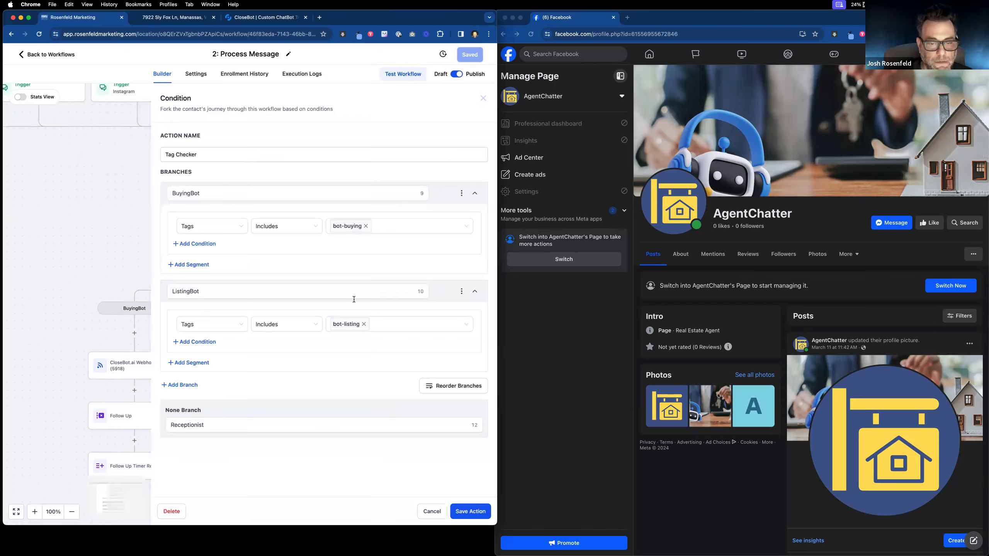
click(431, 511)
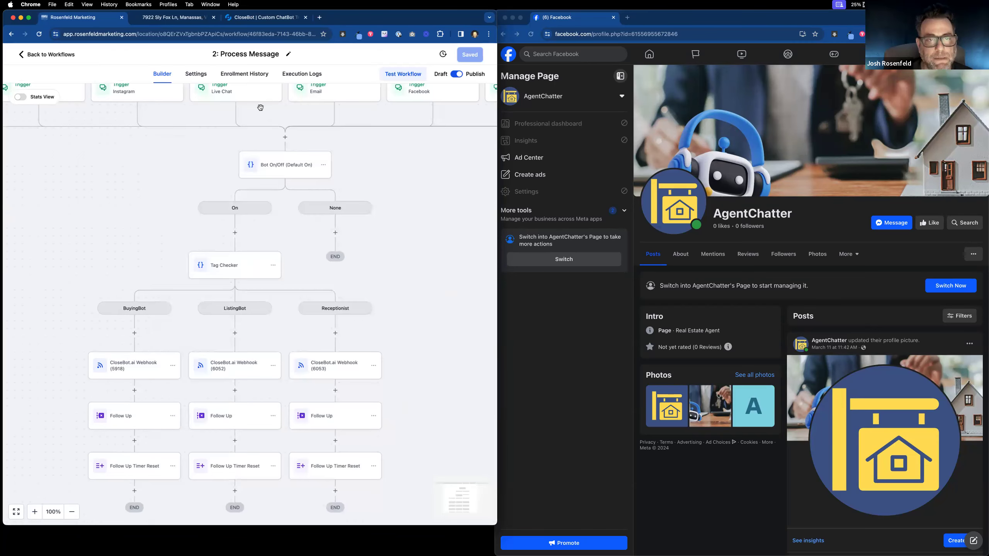
click(251, 98)
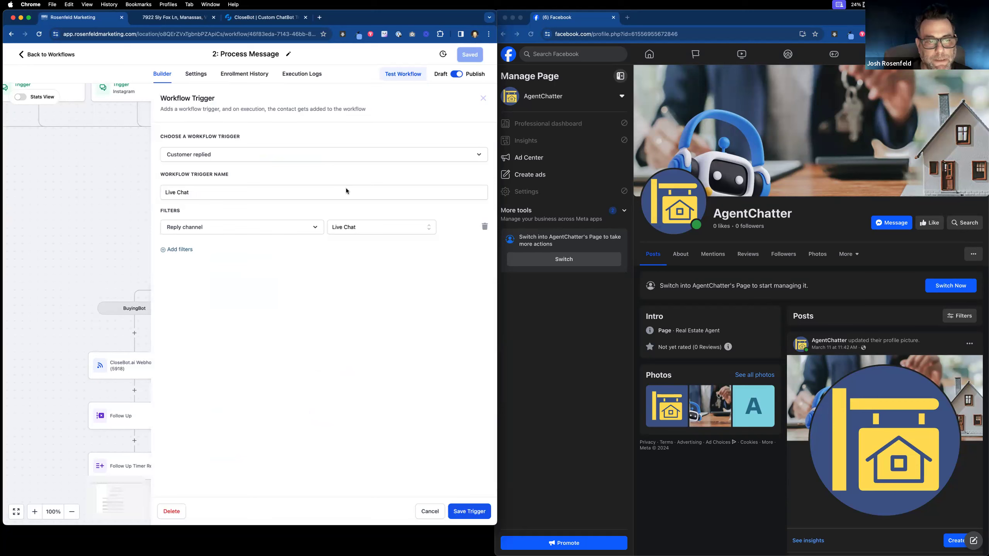
click(433, 510)
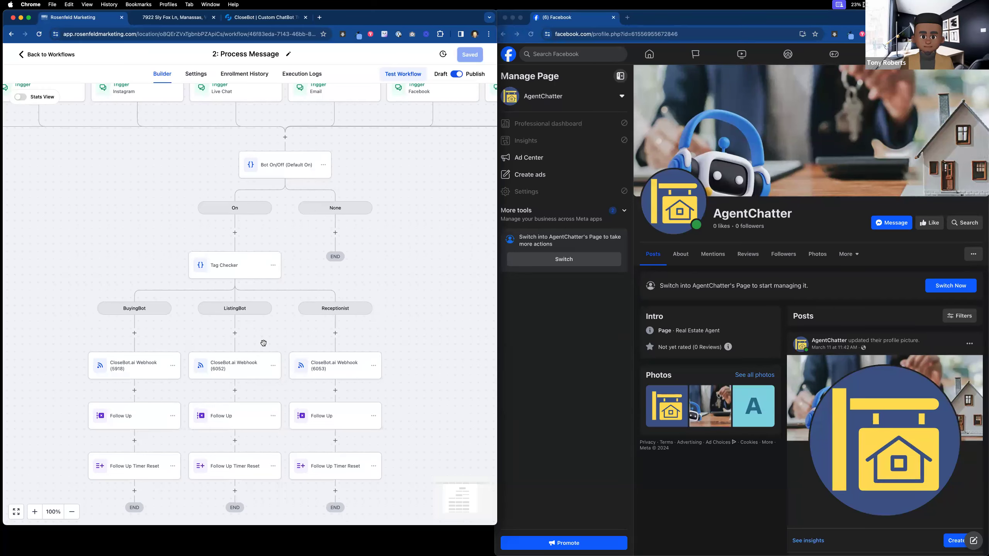
drag(399, 346, 422, 343)
Step: Delete the timeline and interest objectives from the ListingBot's Objectives tab
click(179, 21)
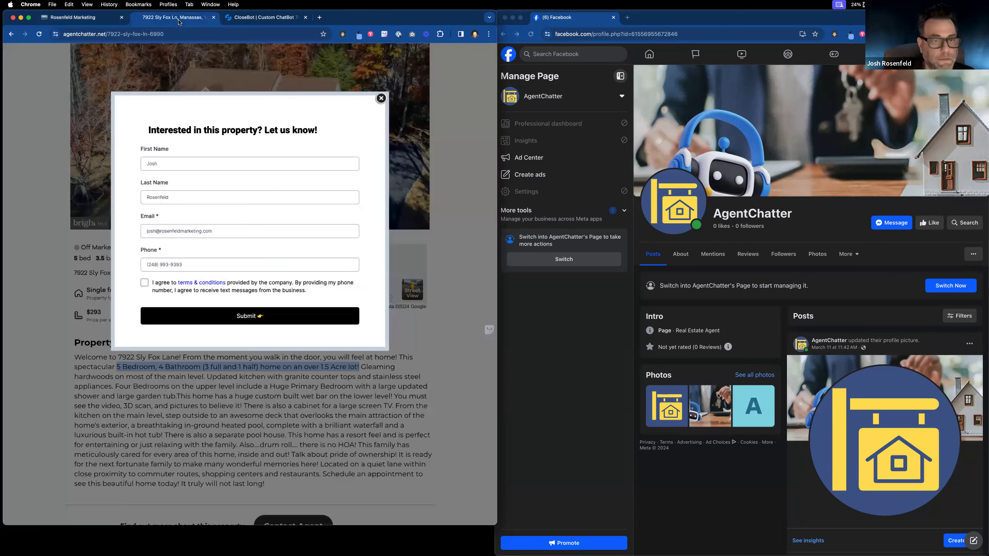
click(278, 19)
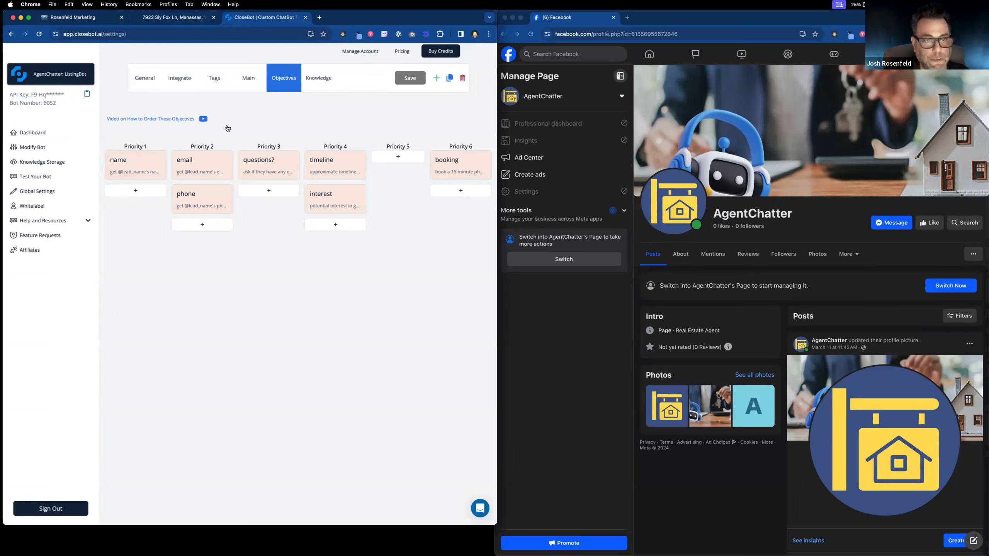
click(342, 161)
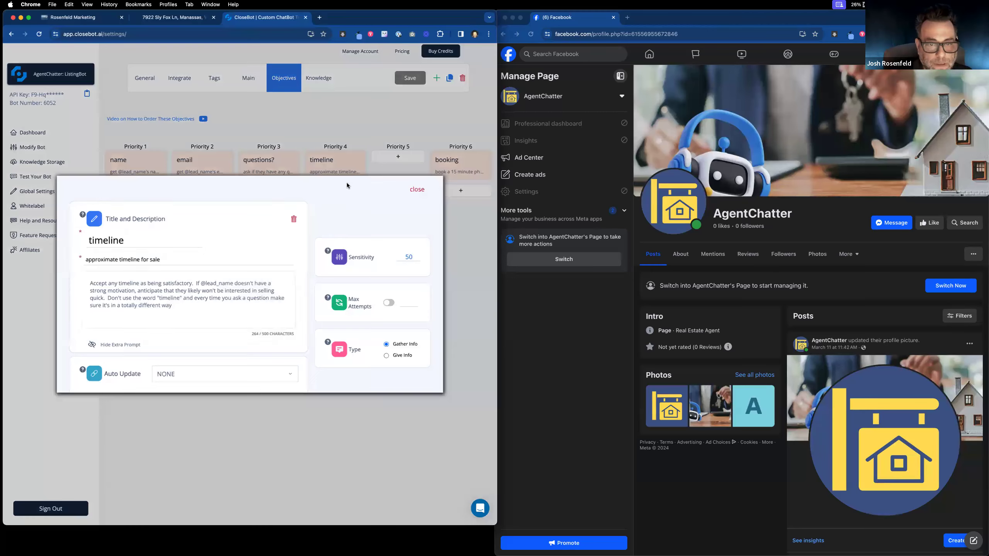
click(293, 224)
click(335, 165)
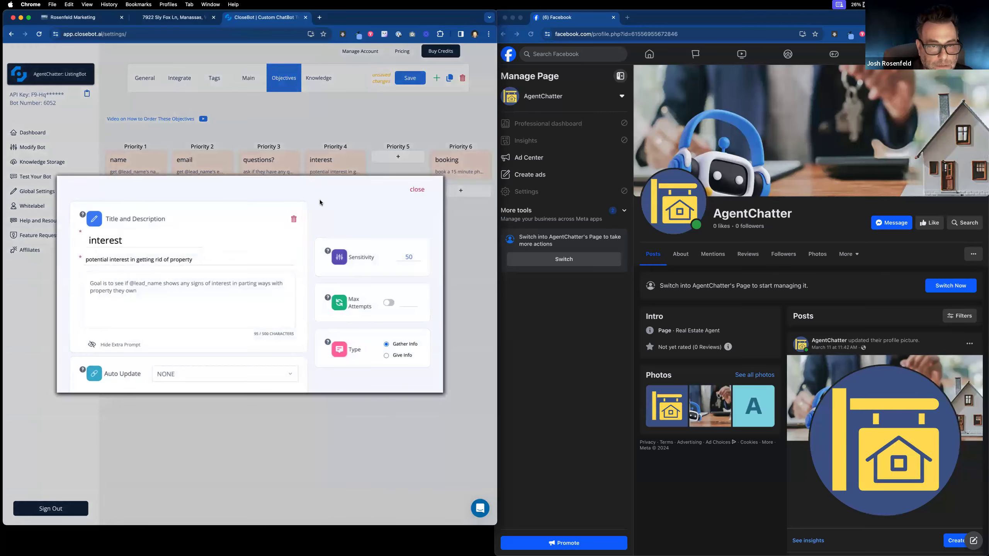
click(293, 223)
Step: Move the booking objective into Priority 4 and save the objective priorities
drag(450, 174, 327, 173)
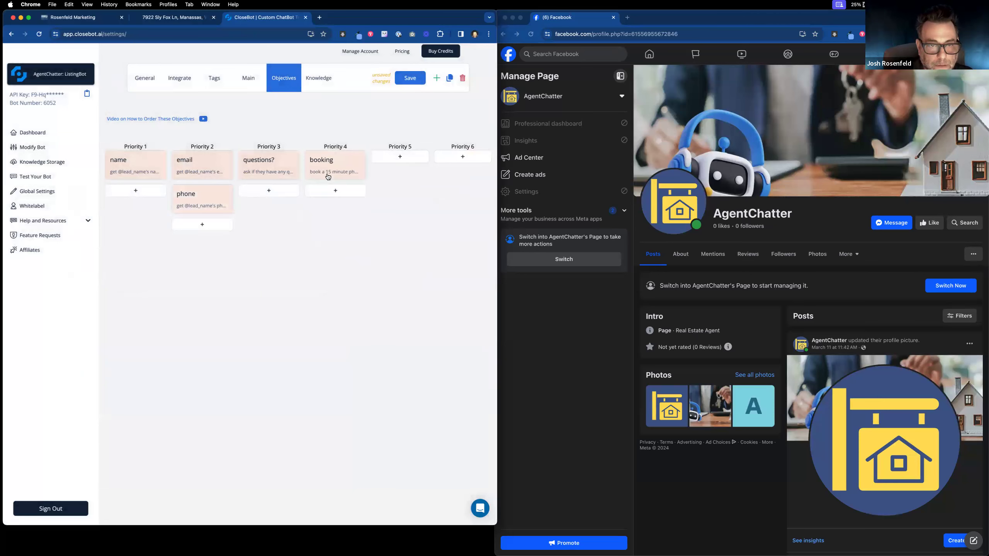
click(328, 174)
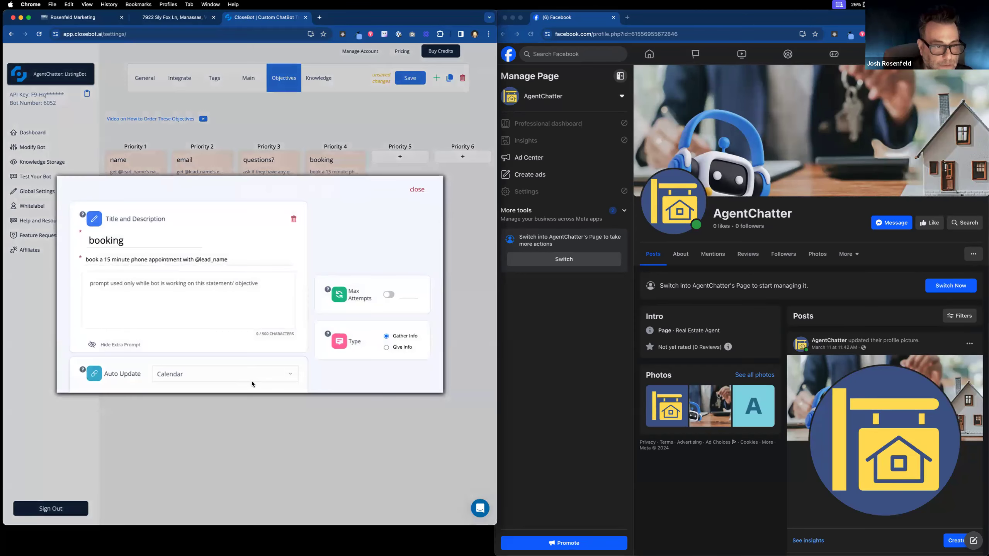
scroll(251, 380, down, 3)
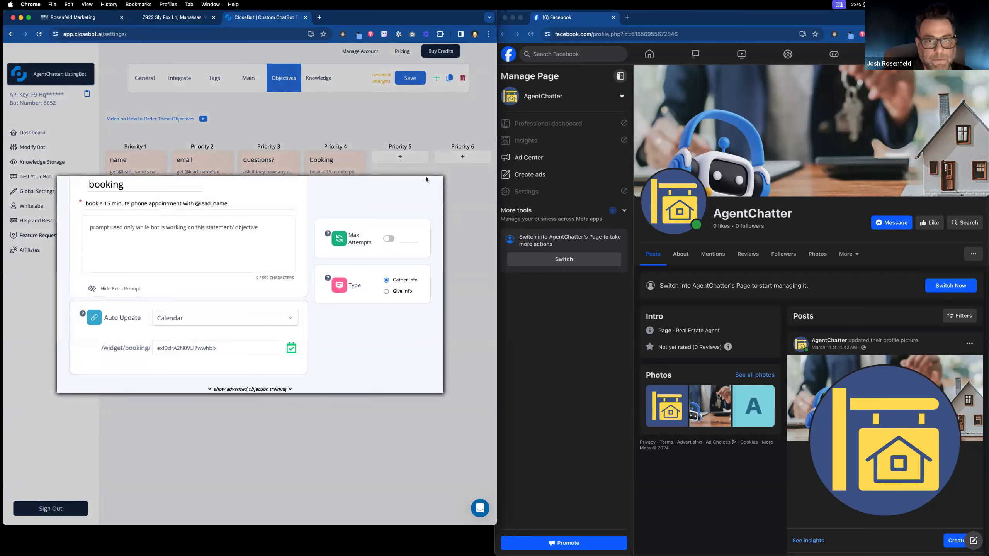
scroll(398, 206, up, 3)
click(420, 190)
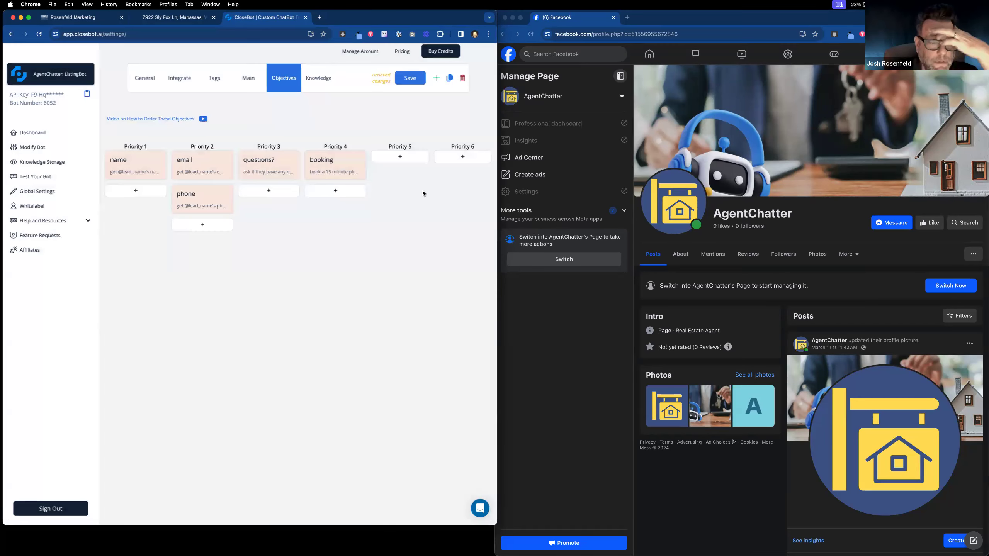
click(408, 81)
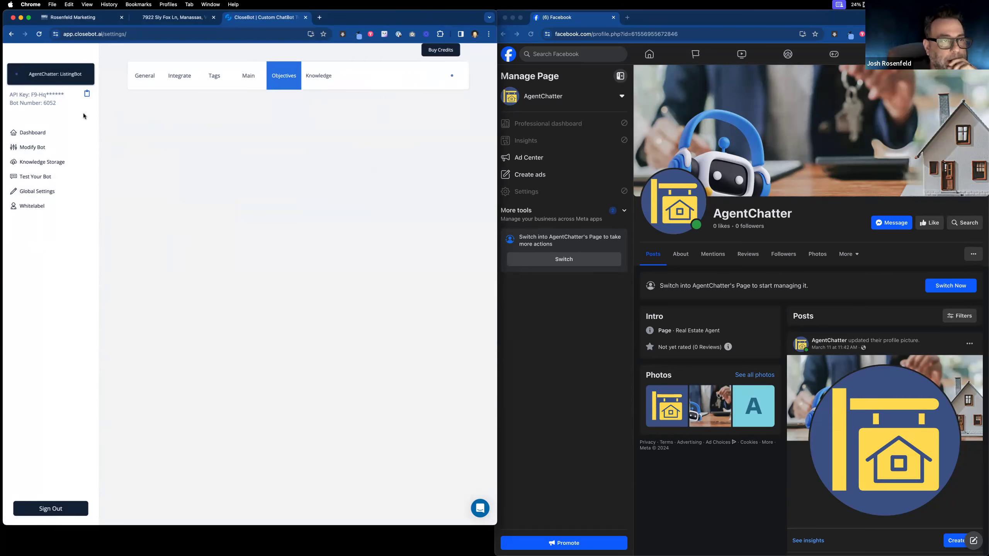
Step: Switch to the BuyingBot and move the email objective to Priority 2 above phone
click(86, 76)
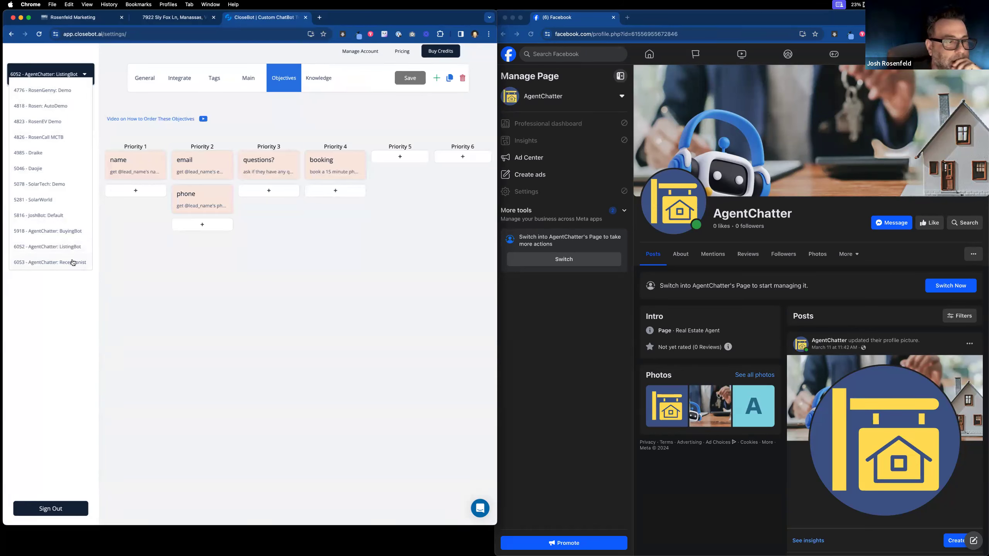
click(75, 233)
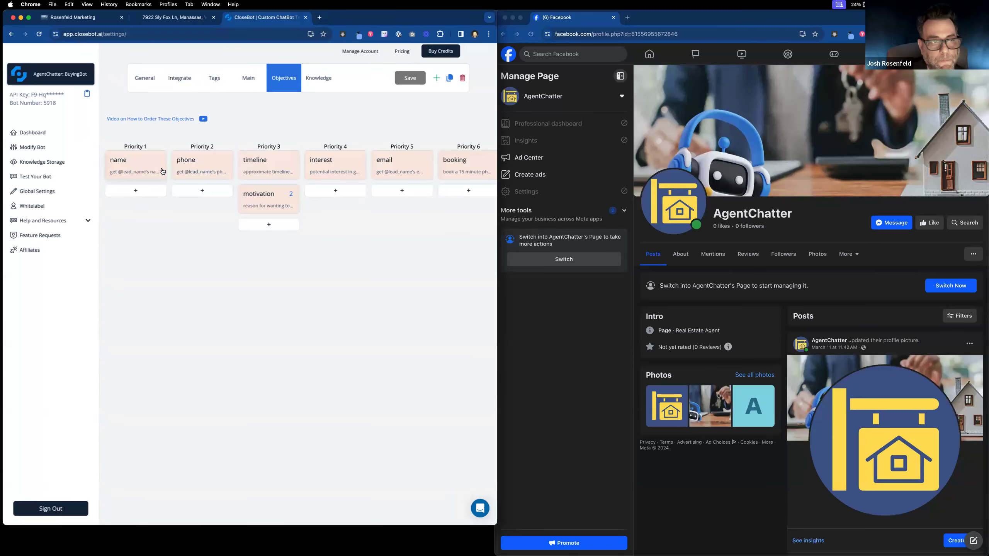
drag(405, 171, 210, 182)
drag(440, 168, 397, 166)
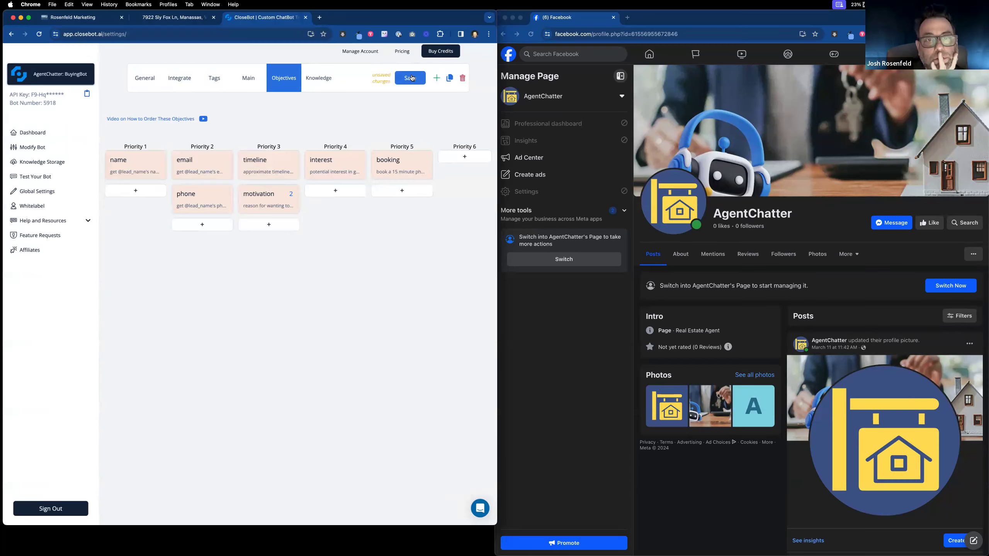
Step: Check the booking objective's /widget/booking/ calendar ID, then switch to the Rosenfeld Marketing CRM
click(392, 160)
click(237, 349)
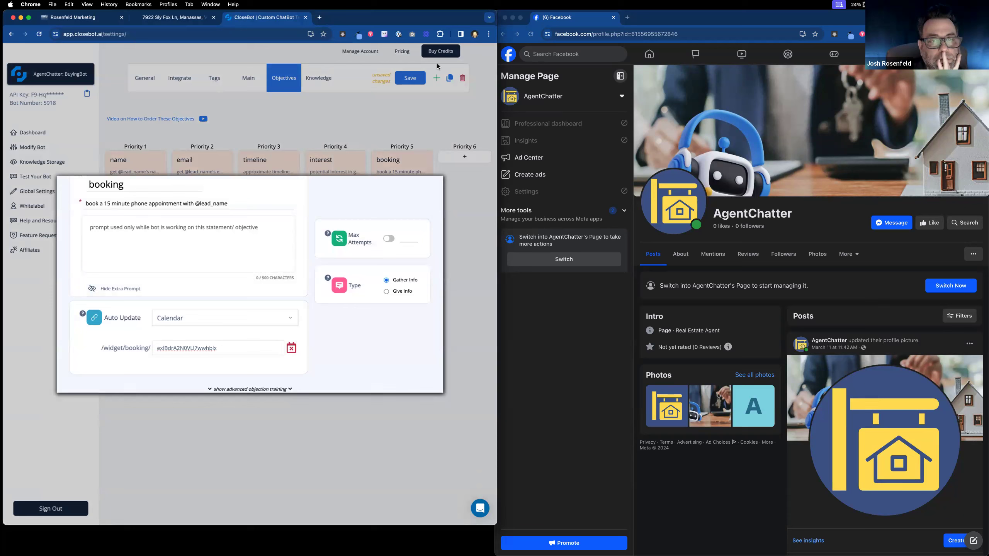
click(90, 19)
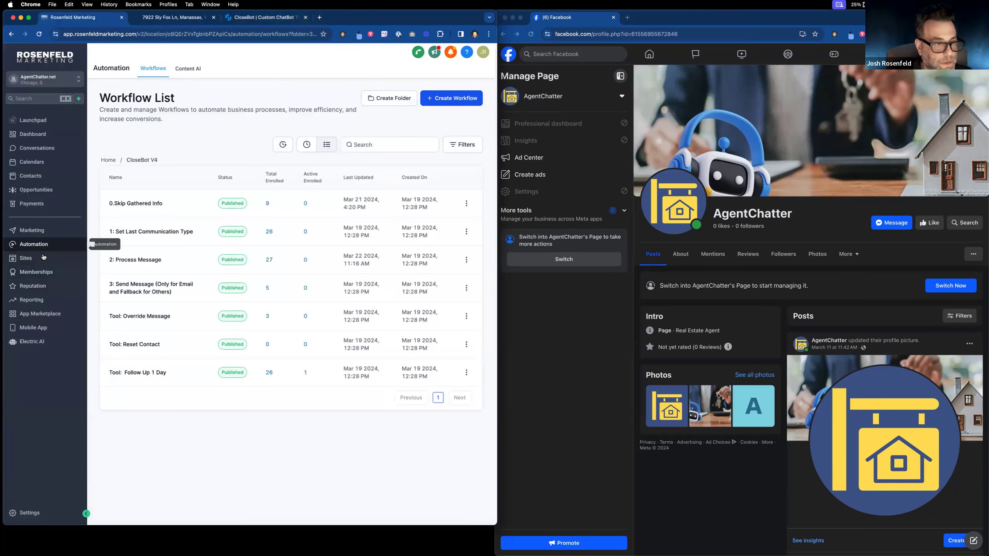
Step: Copy the Dummy Calender's permanent booking link from its Share options in Calendar Settings
click(39, 162)
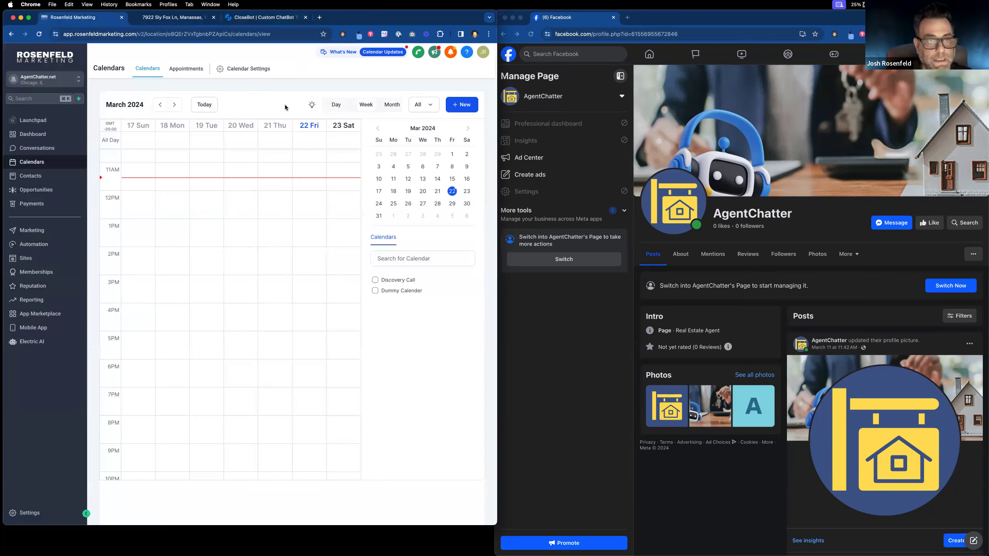
click(263, 72)
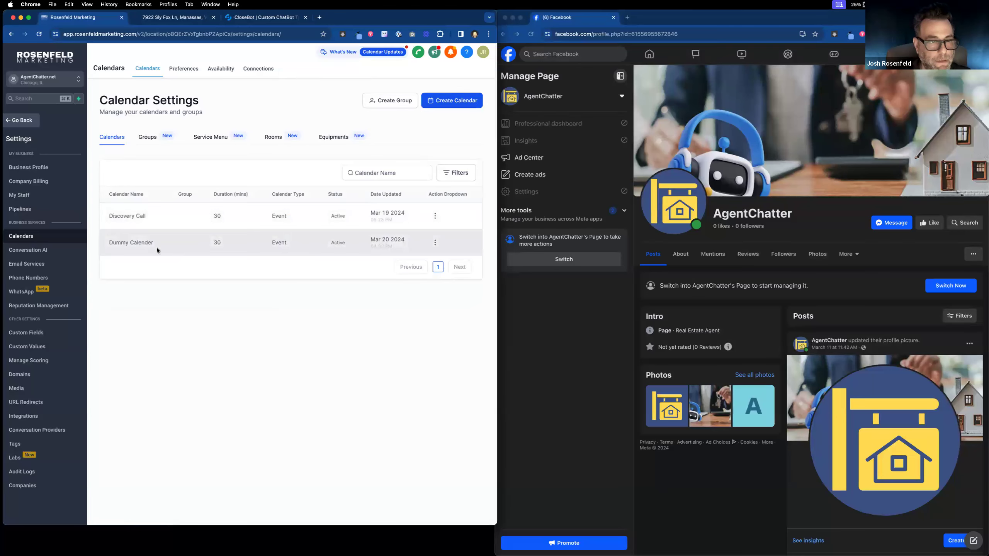
click(435, 243)
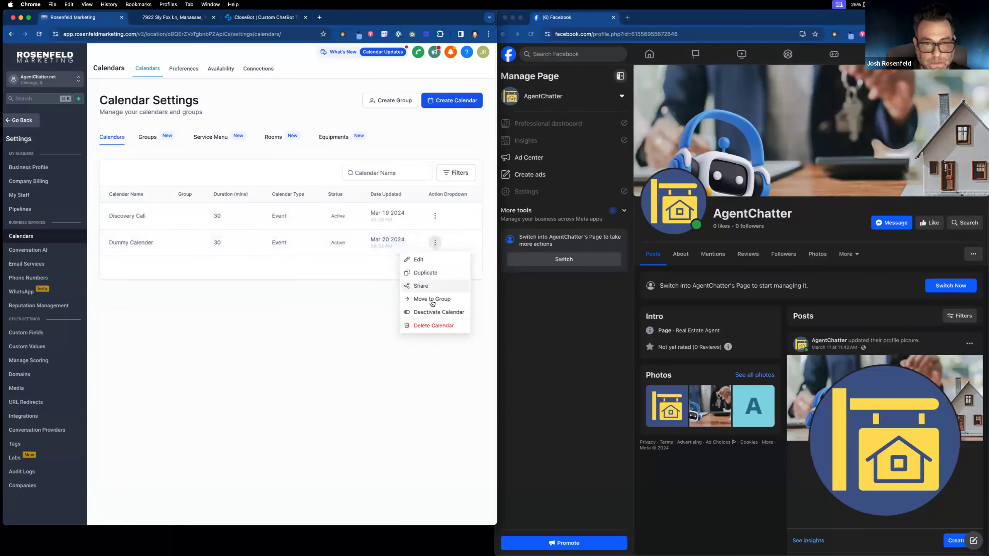
click(427, 287)
click(406, 366)
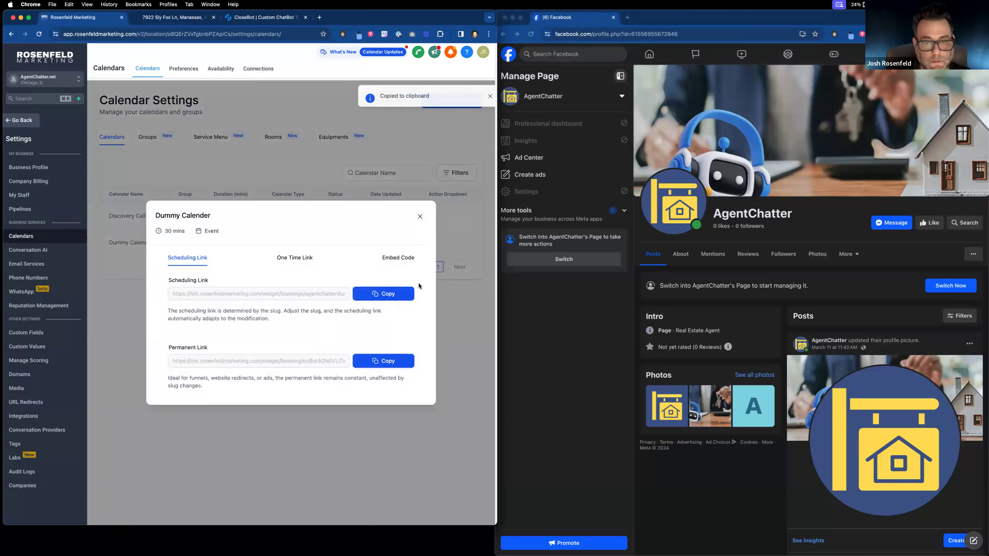
Step: Copy the booking ID from the end of the Dummy Calender's permanent link, using a scratch tab
click(285, 17)
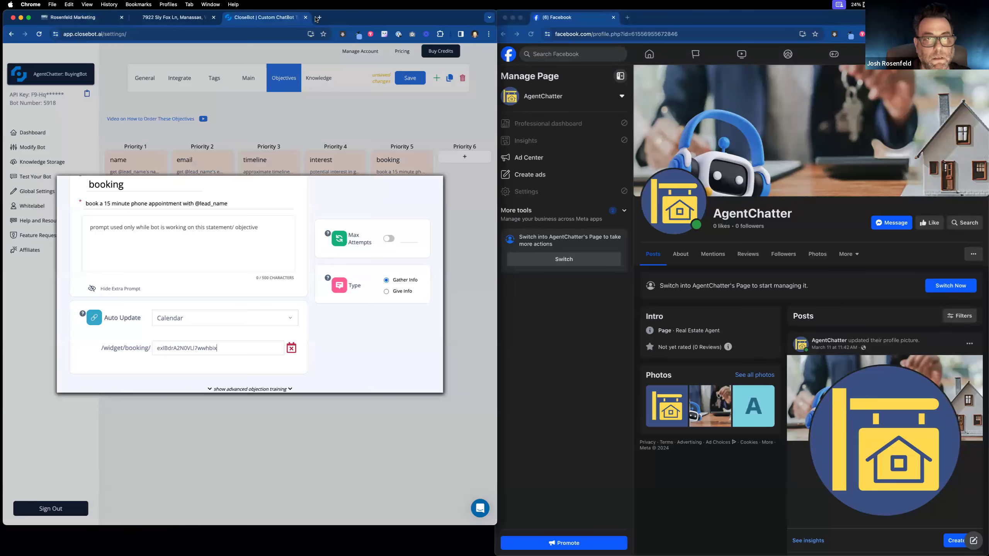
key(super+t)
key(super+v)
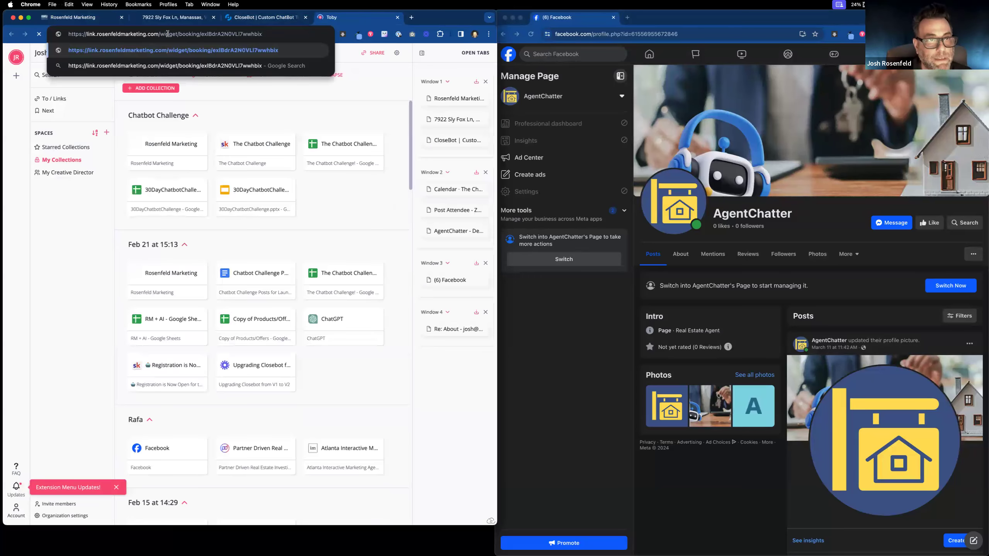
drag(201, 34, 349, 47)
key(super+c)
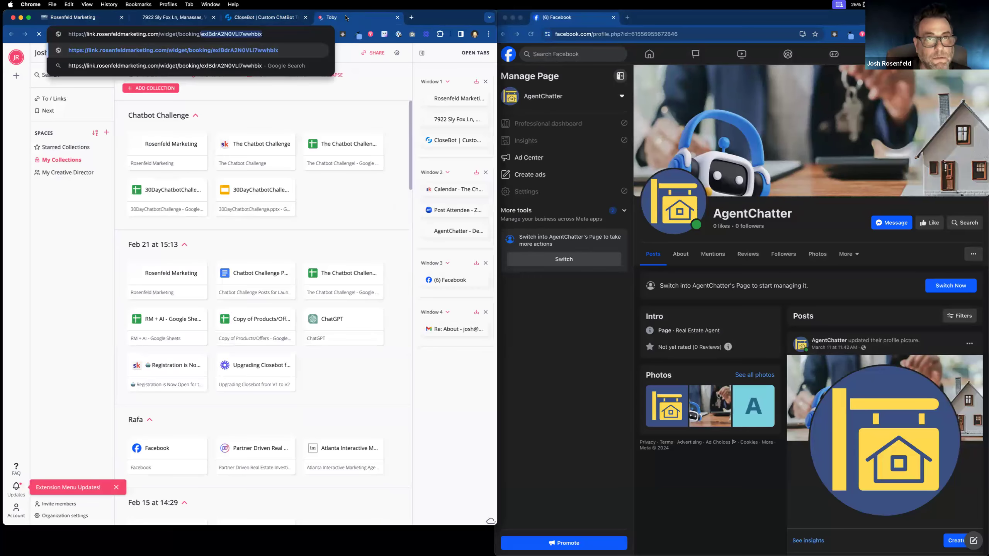
click(398, 17)
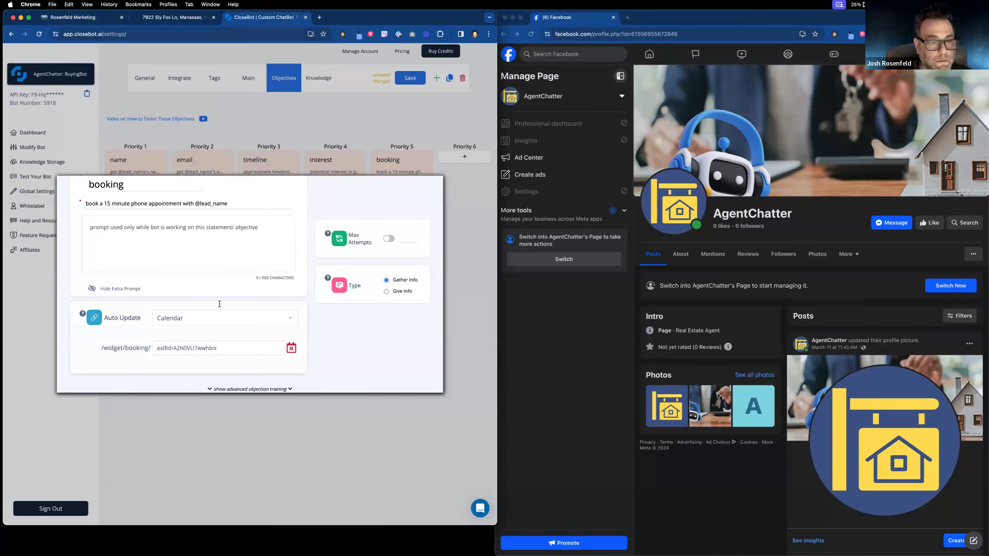
Step: Replace the booking objective's calendar ID with the copied ID and save the objectives
triple_click(227, 346)
key(super+v)
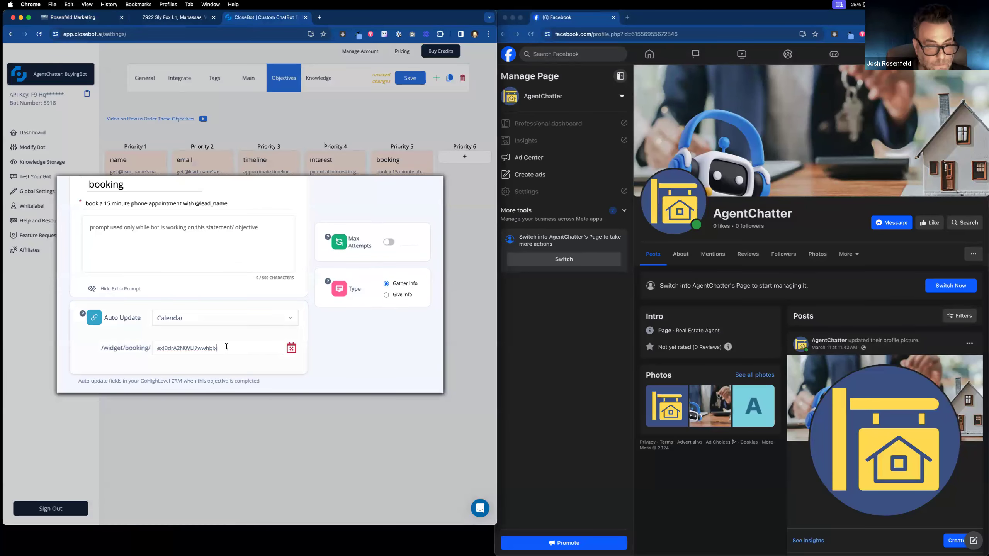
click(324, 134)
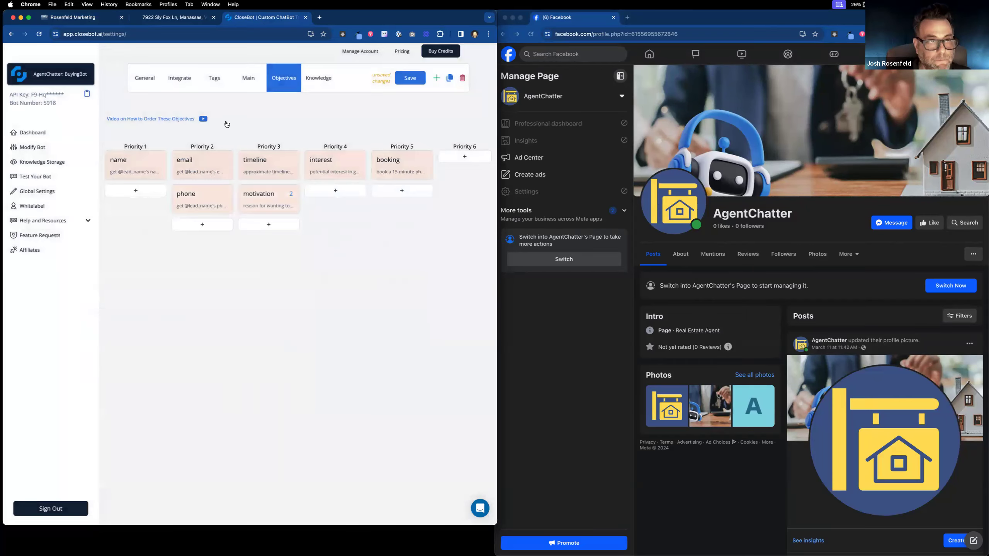
click(405, 77)
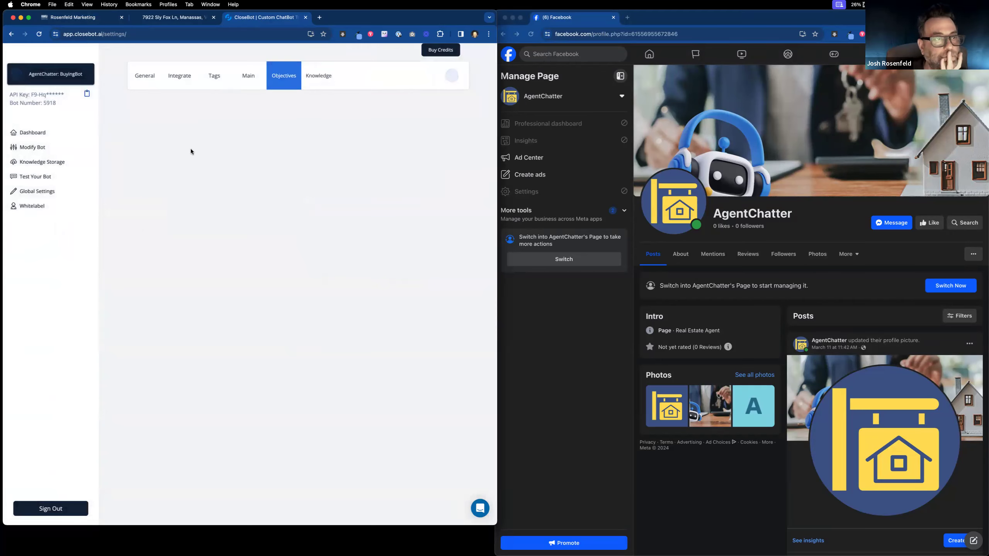
Step: Review the bot's settings and integrations, then reopen the booking objective to verify its ID
click(142, 77)
click(182, 78)
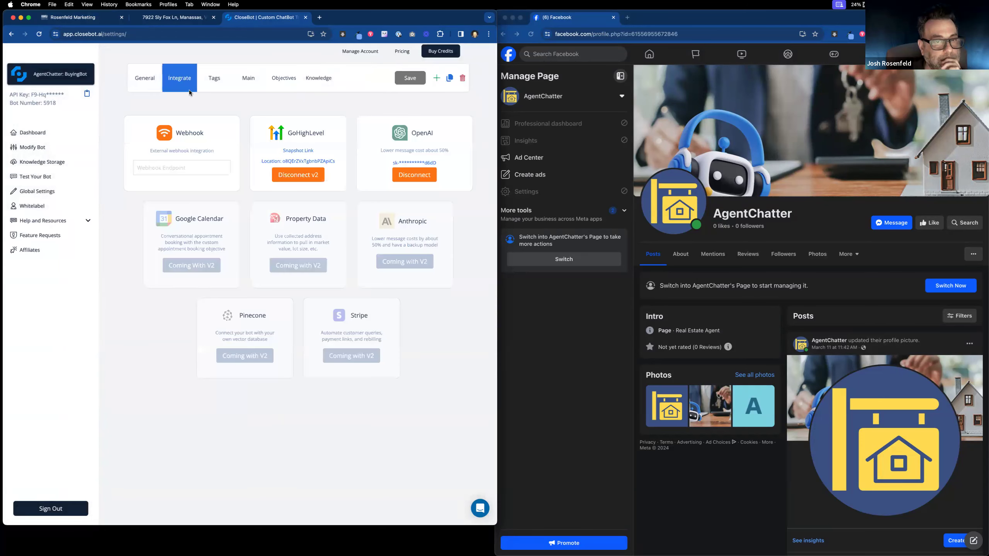
click(294, 80)
click(405, 167)
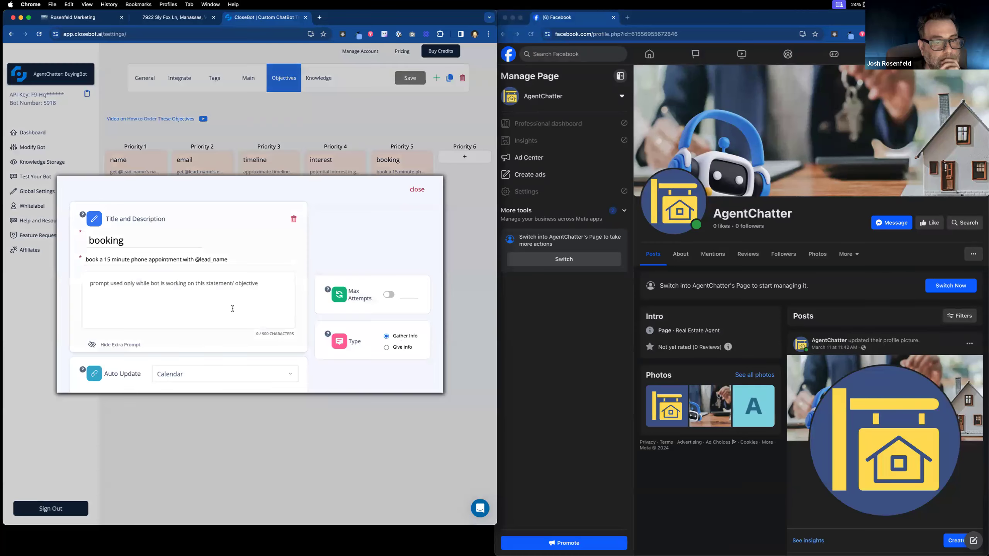
scroll(379, 234, down, 2)
click(428, 121)
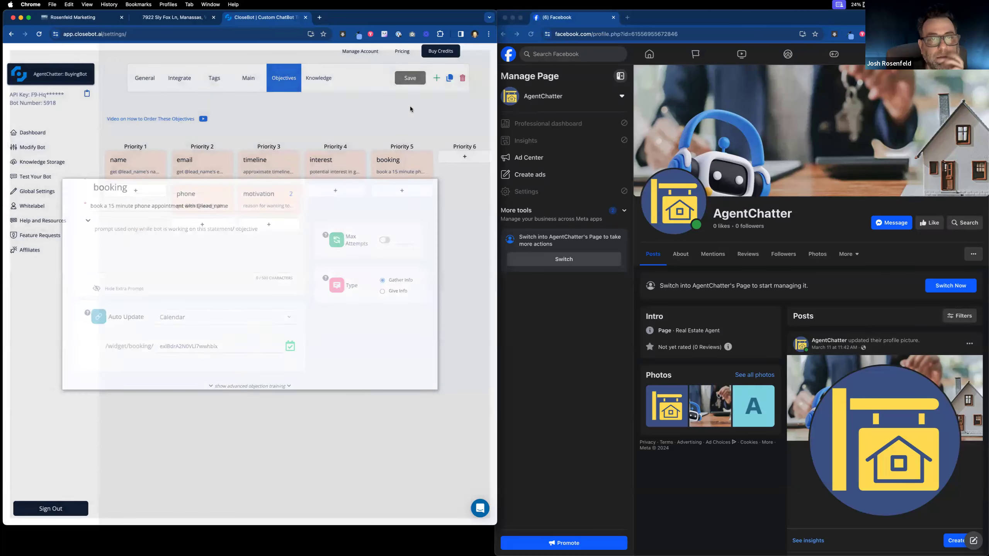
Step: On the AgentChatter: Receptionist bot, move email to Priority 2, delete interest, and move booking to Priority 4
click(85, 74)
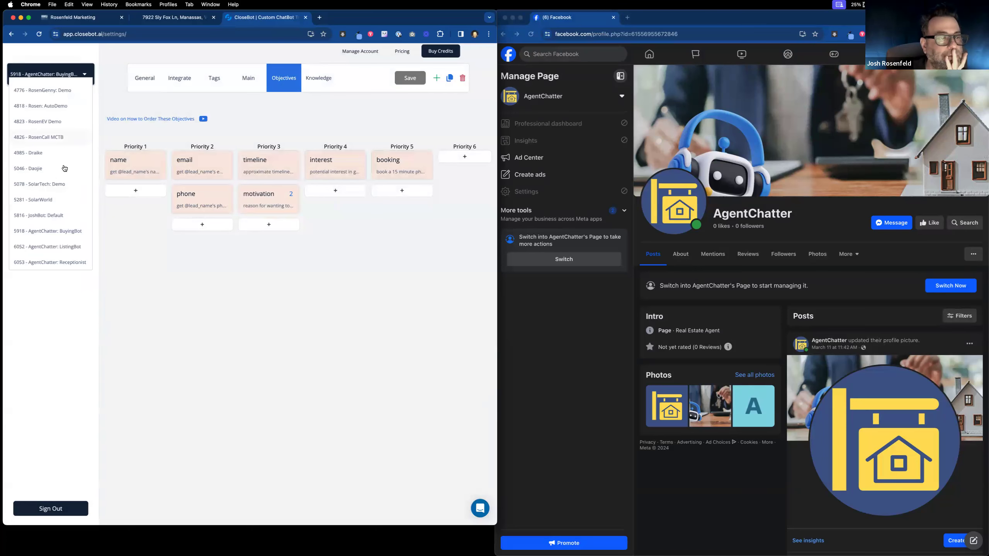
click(71, 260)
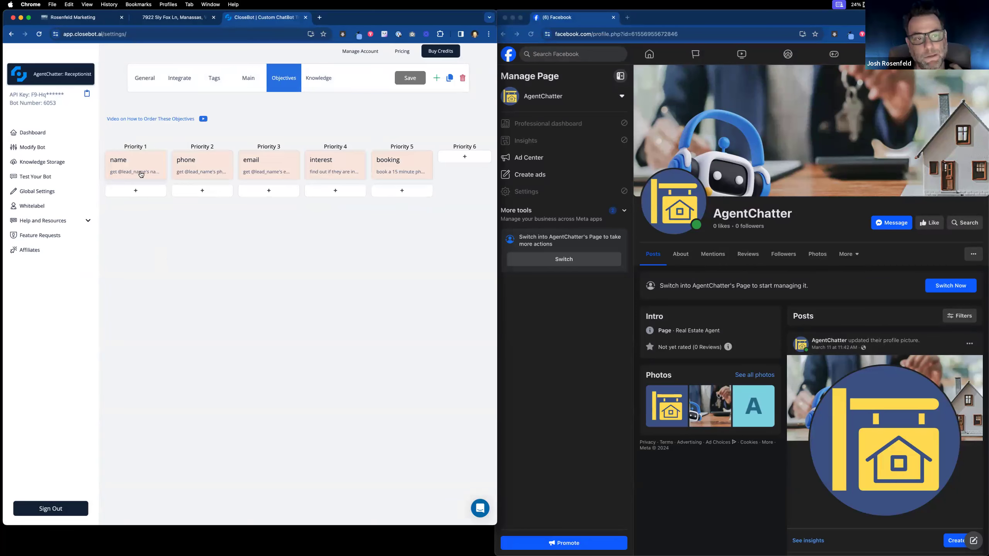
drag(280, 173, 206, 179)
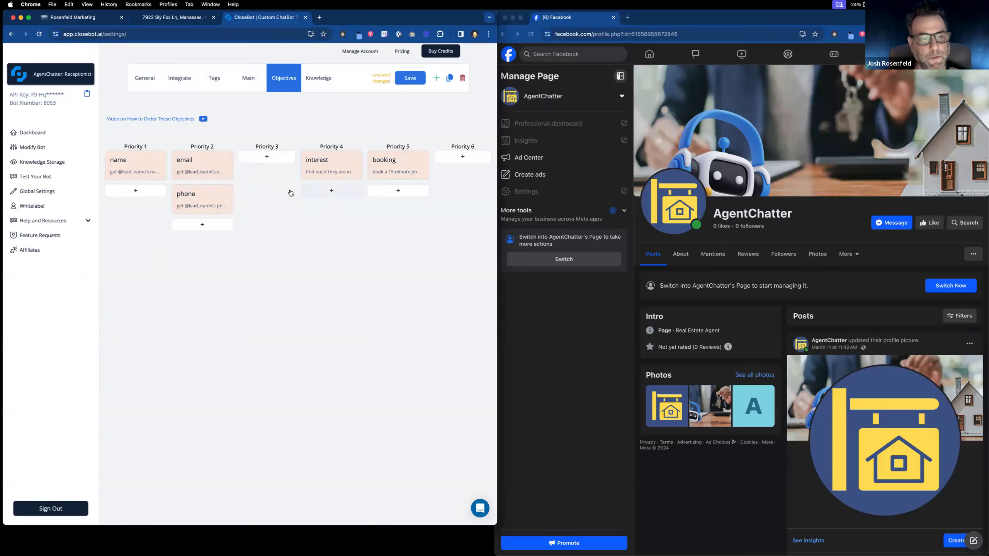
click(352, 164)
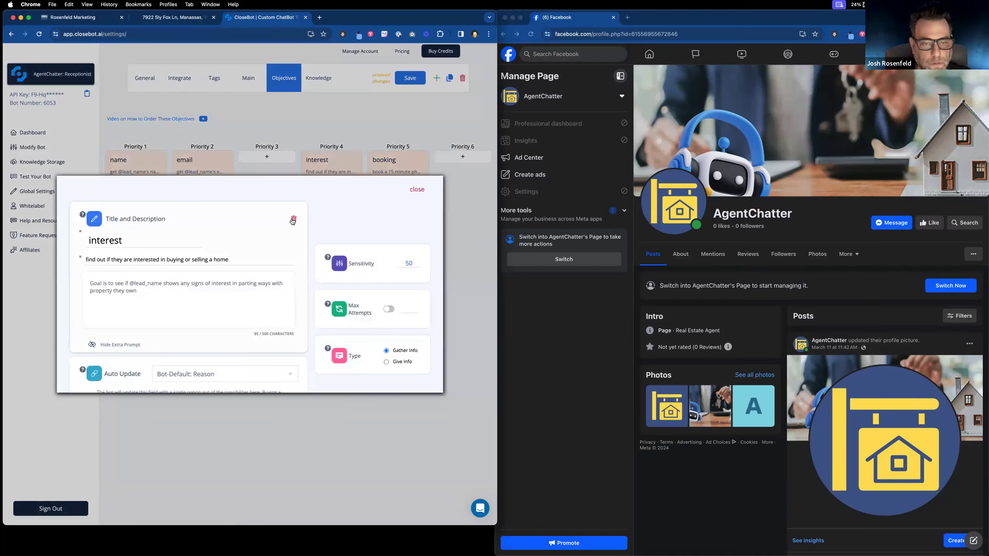
click(292, 218)
drag(388, 171, 342, 171)
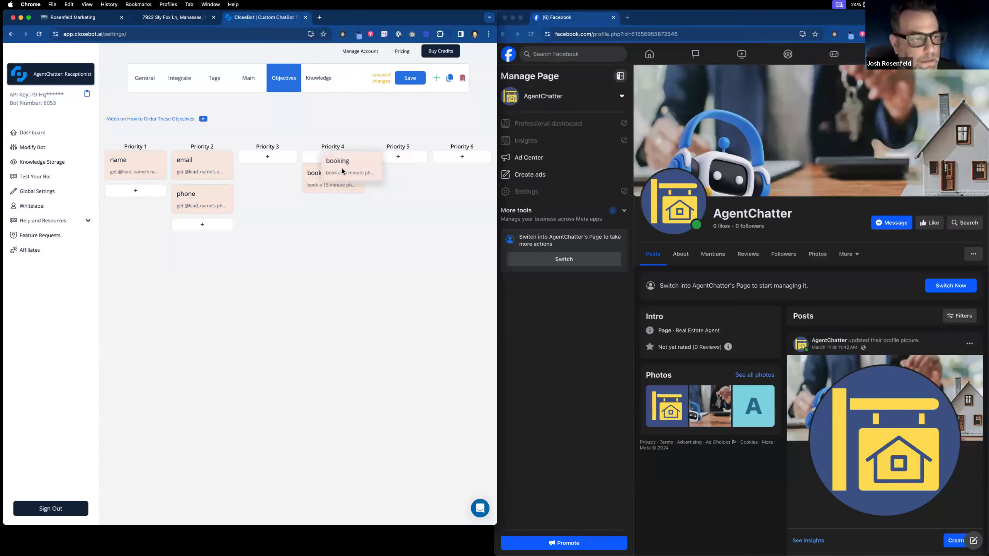
drag(343, 172, 342, 169)
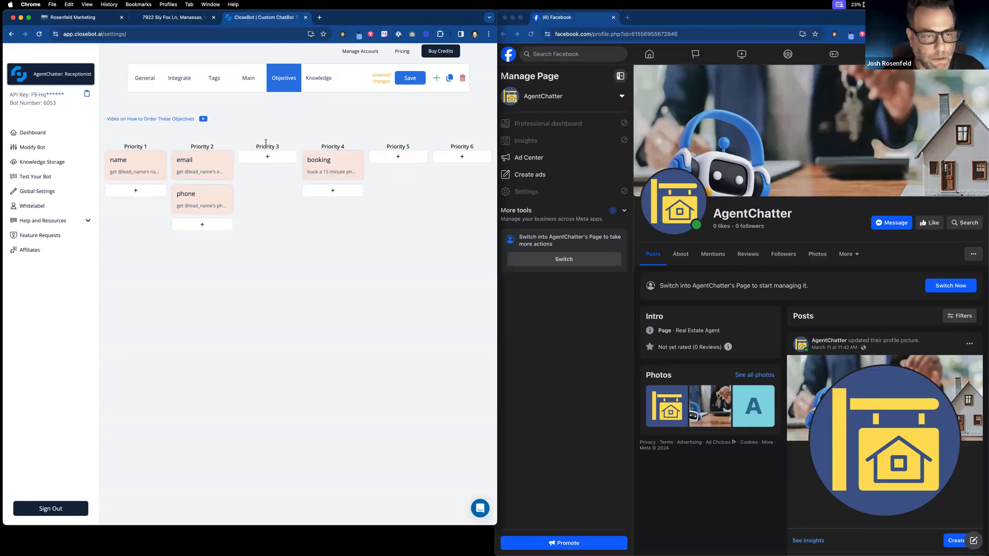
Step: Add a new Priority 3 objective titled 'Type'
click(266, 164)
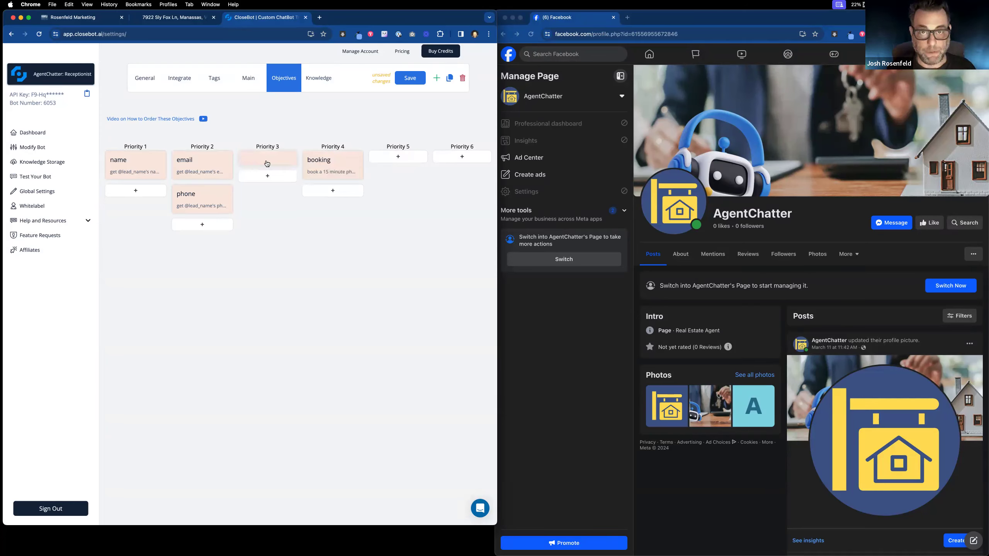
click(266, 163)
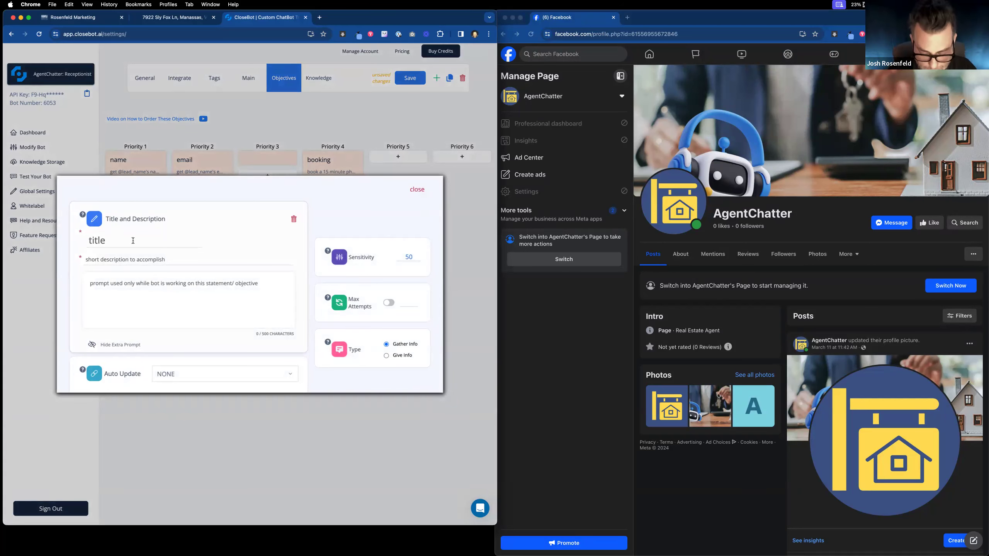
text(Demo )
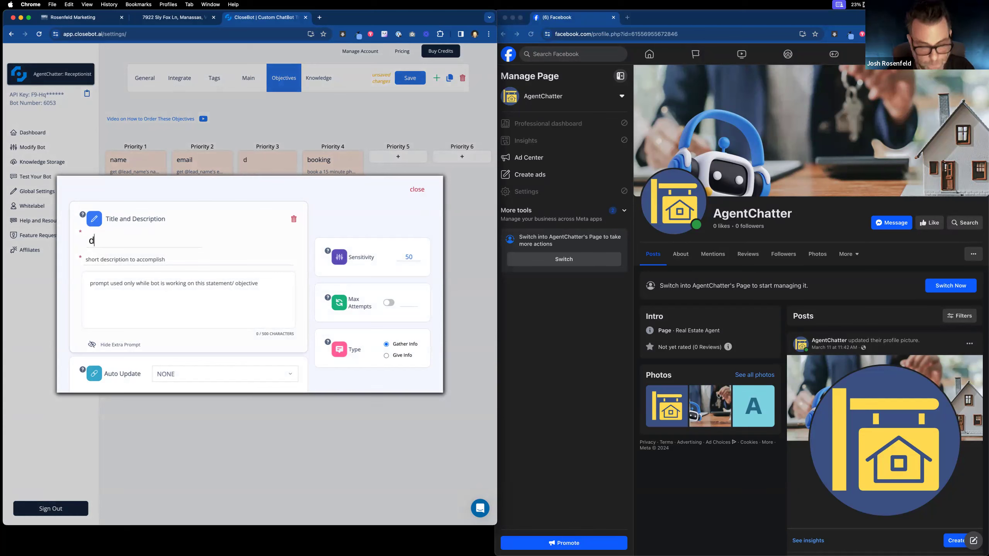
text(Typ)
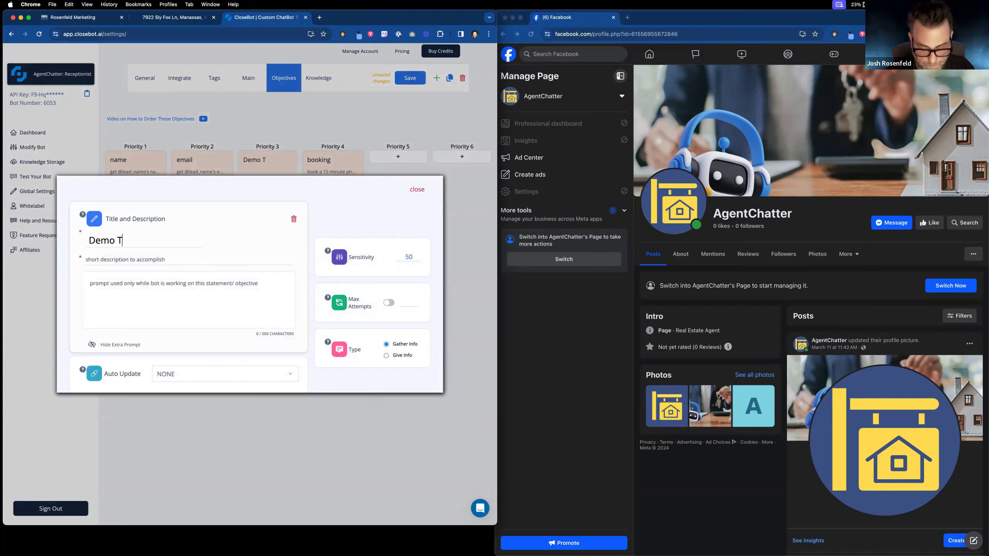
key(BackSpace)
key(BackSpace)
key(BackSpace)
key(BackSpace)
key(BackSpace)
key(BackSpace)
key(BackSpace)
key(BackSpace)
text(Type)
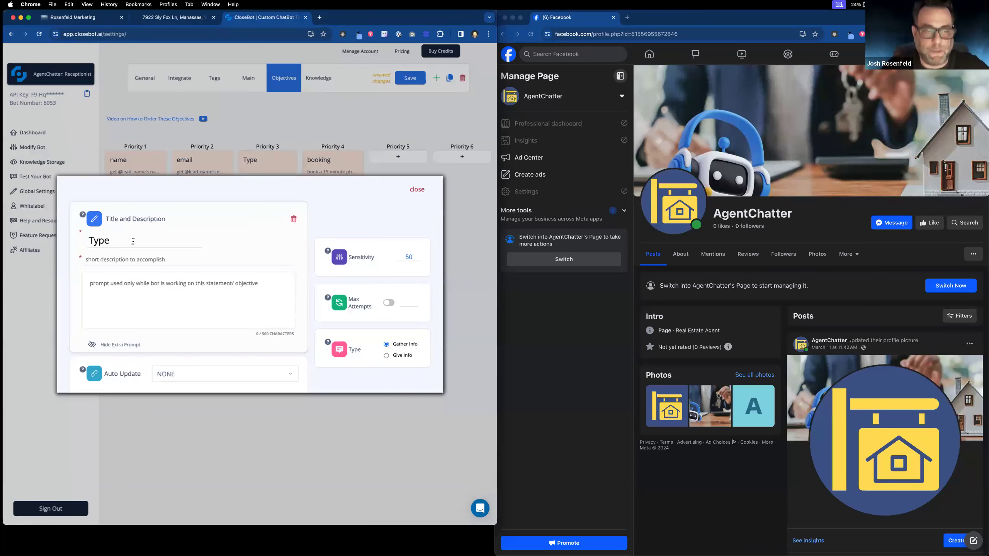
click(140, 259)
text(find out why)
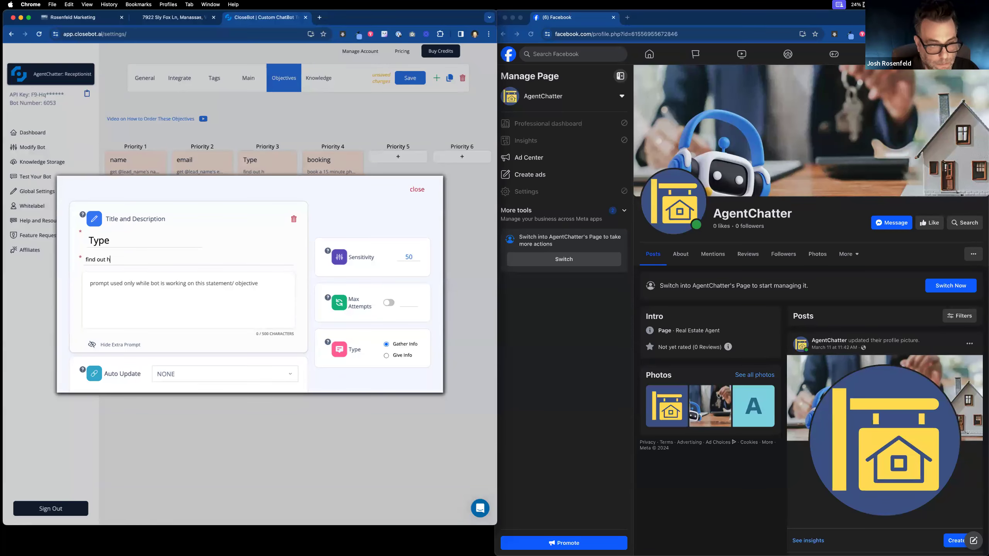
text( @)
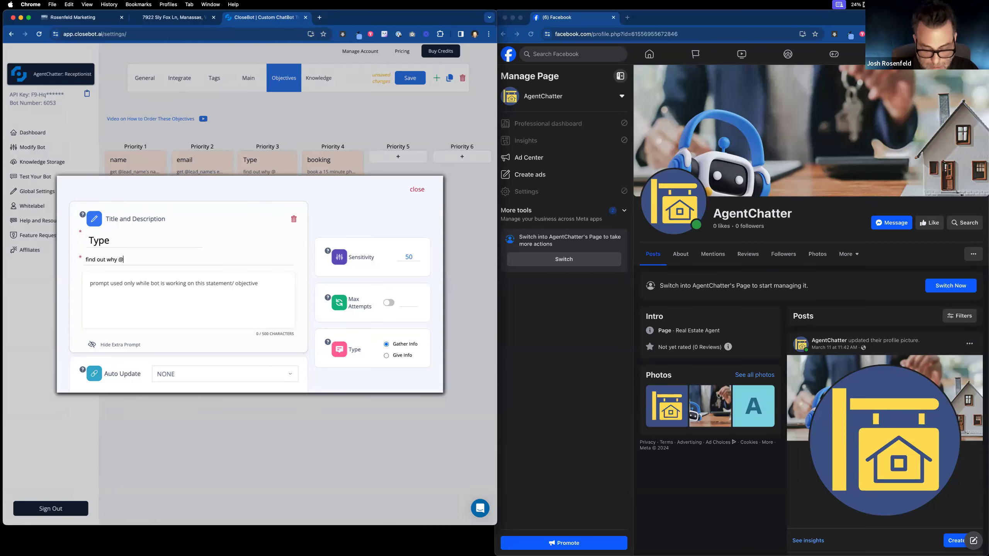
text(lead_name o)
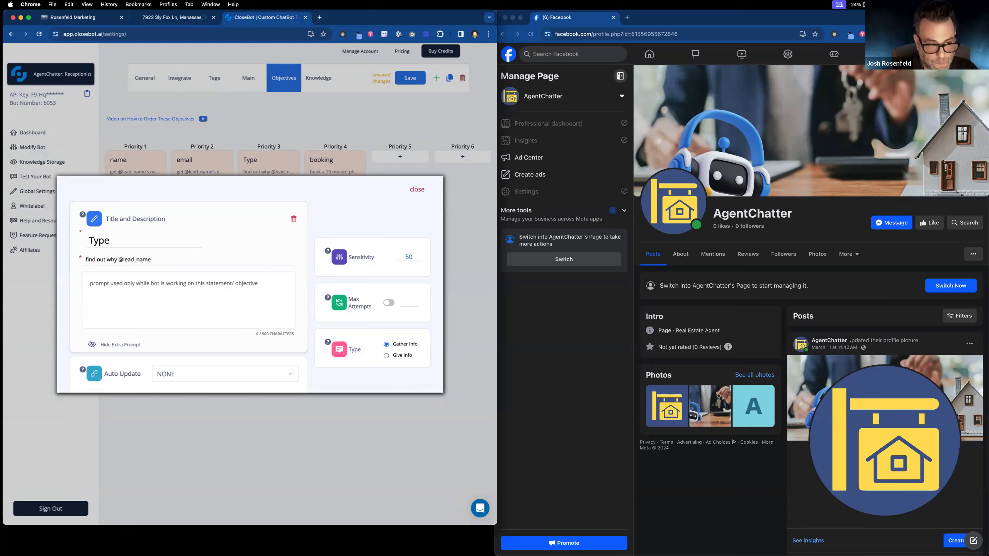
double_click(109, 260)
text(if)
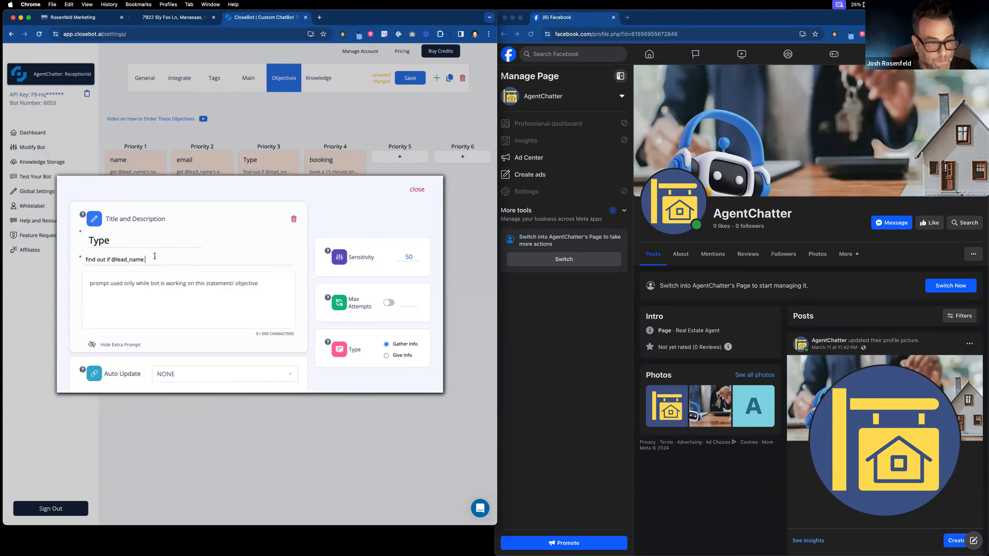
text( @lead_name is here for a buying)
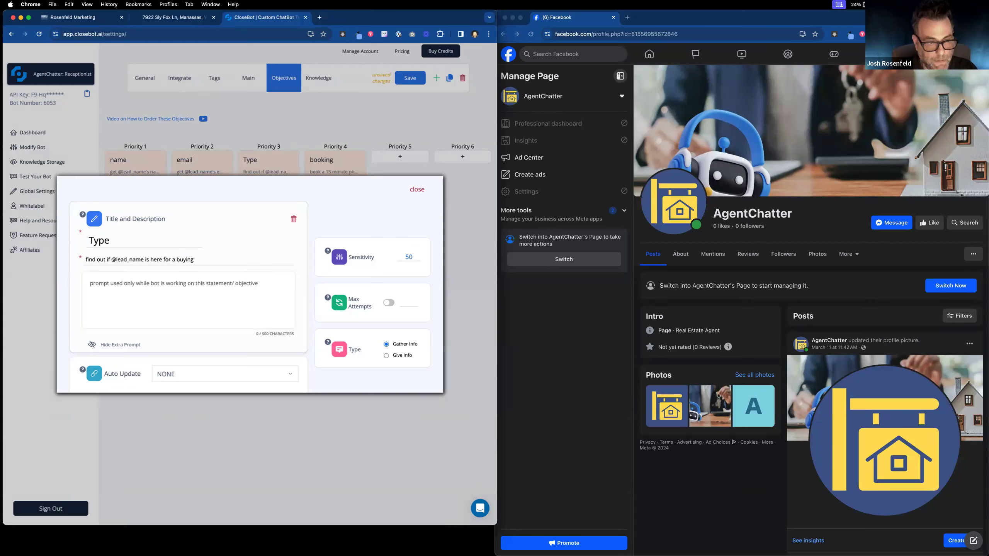
double_click(108, 260)
text(w)
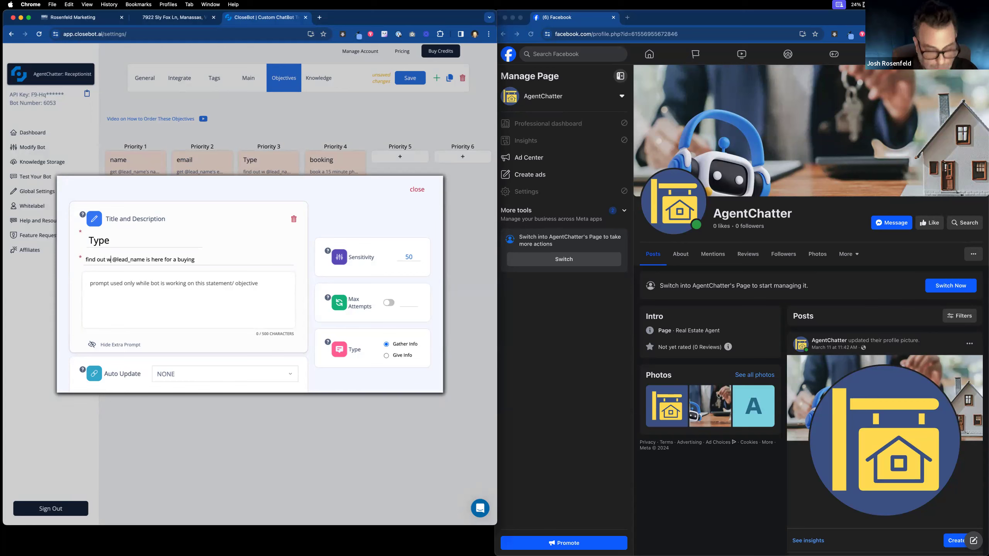
text(hat)
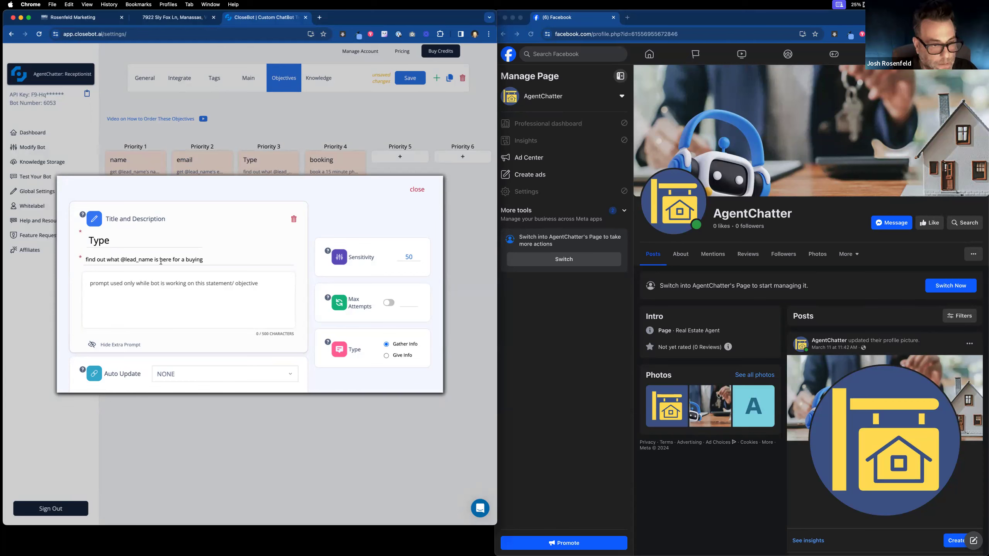
drag(180, 260, 204, 260)
key(BackSpace)
click(217, 284)
Step: Add an extra prompt: the lead may be here to see a listing, sell their house, or talk to an agent
text(the )
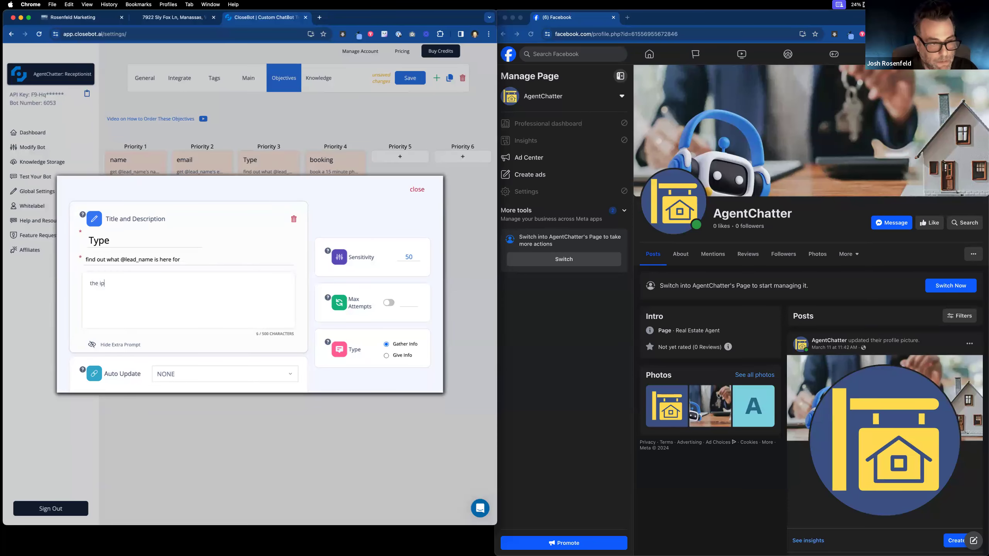
text(lead may be here for:)
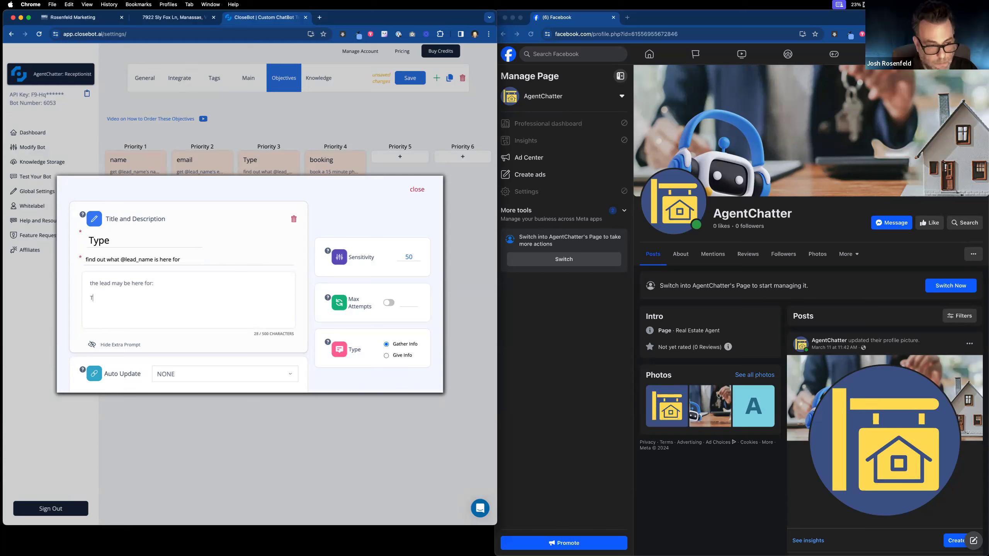
text(To see a listing)
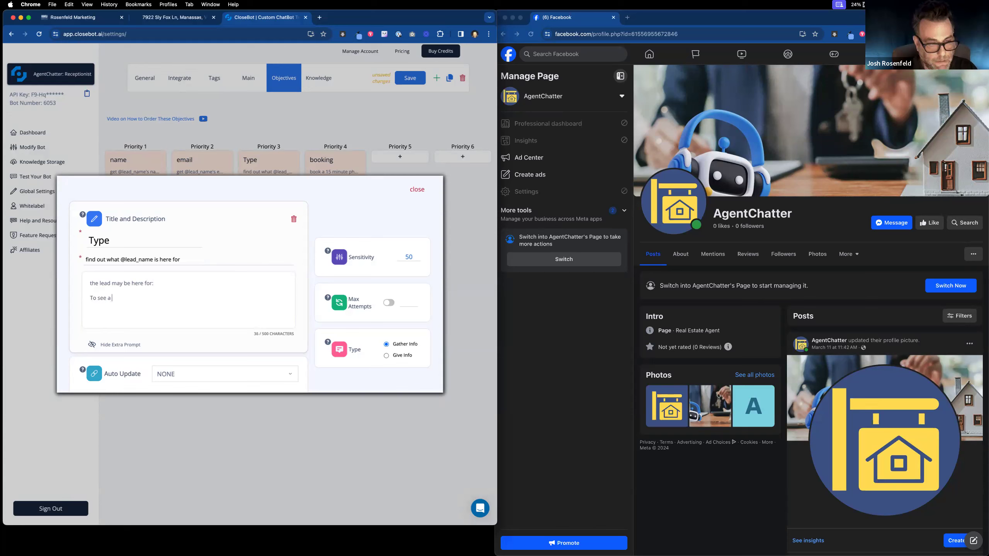
key(Return)
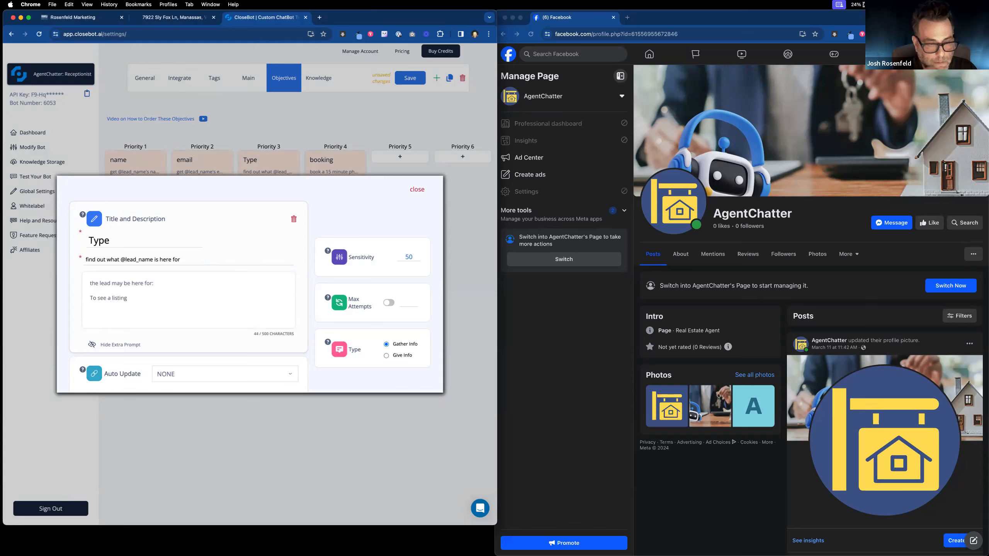
text(TO sel)
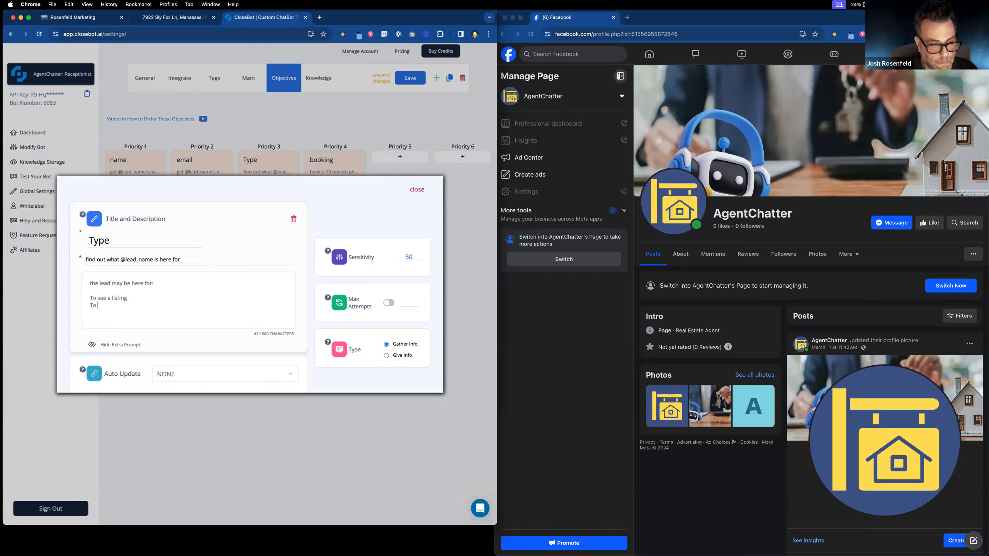
text(ell their house)
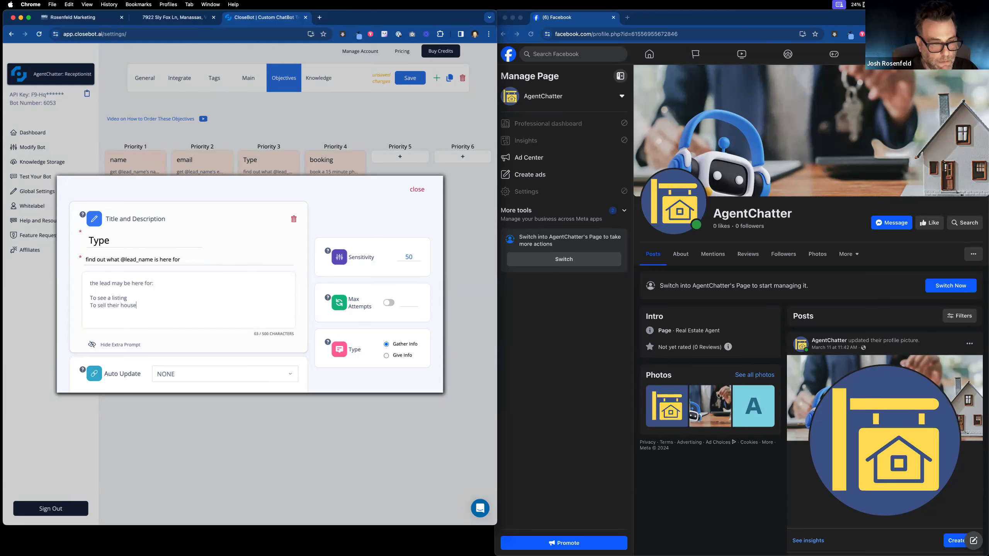
double_click(100, 298)
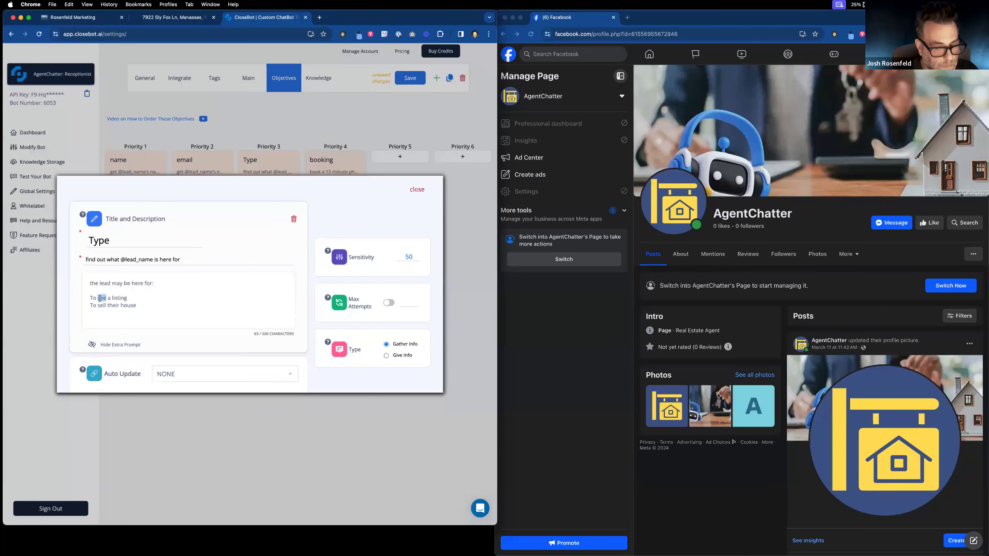
click(143, 304)
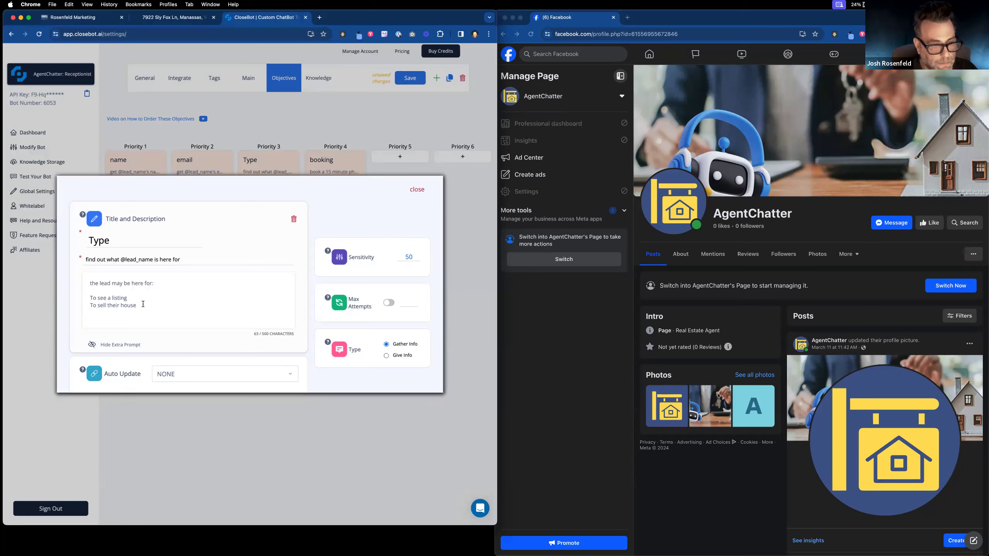
key(Return)
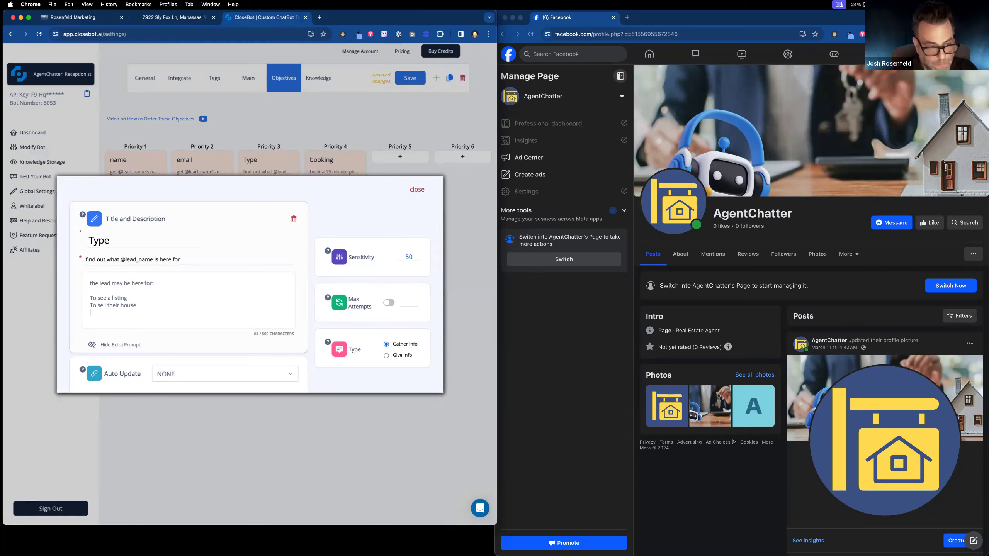
text(To talk to an)
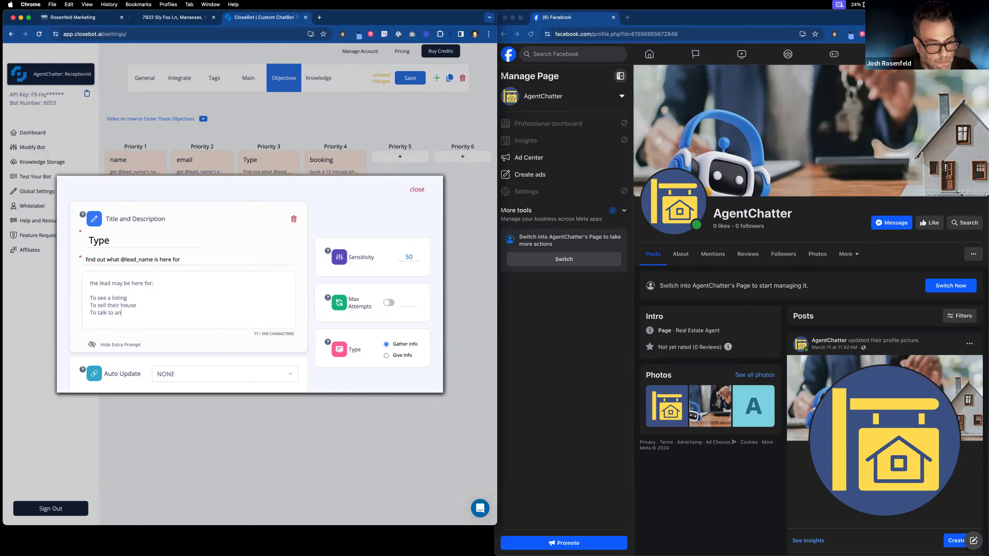
text( ageny)
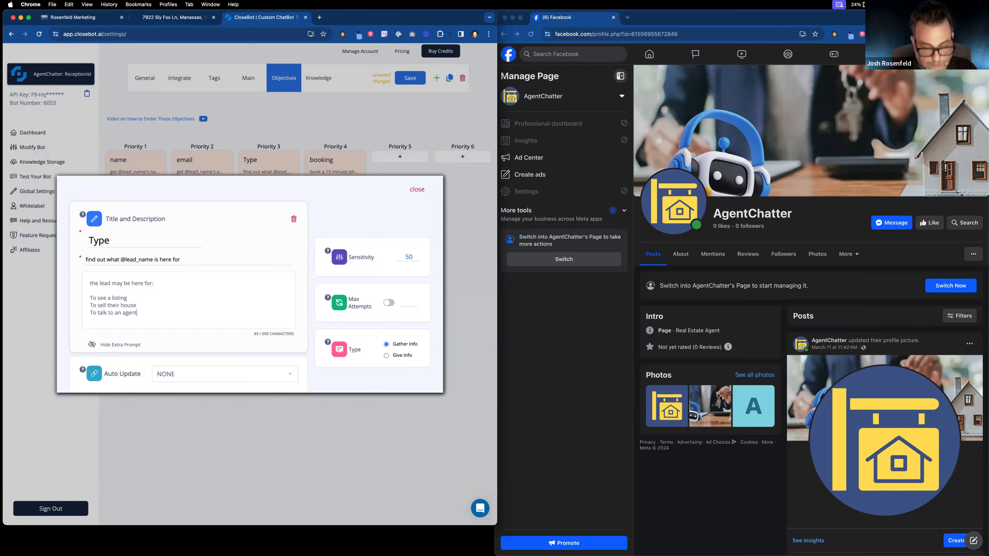
click(91, 299)
text(- )
text(- )
text(-)
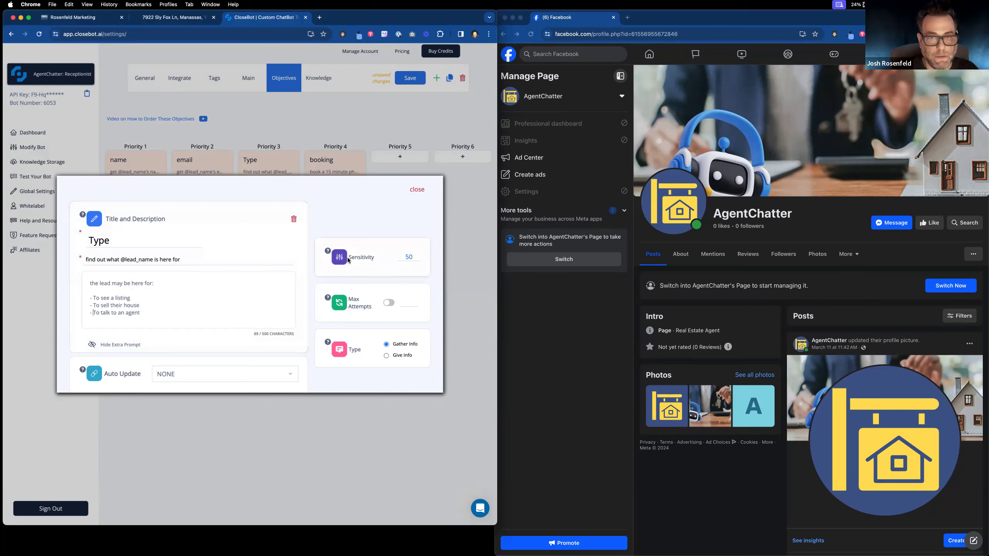
click(417, 190)
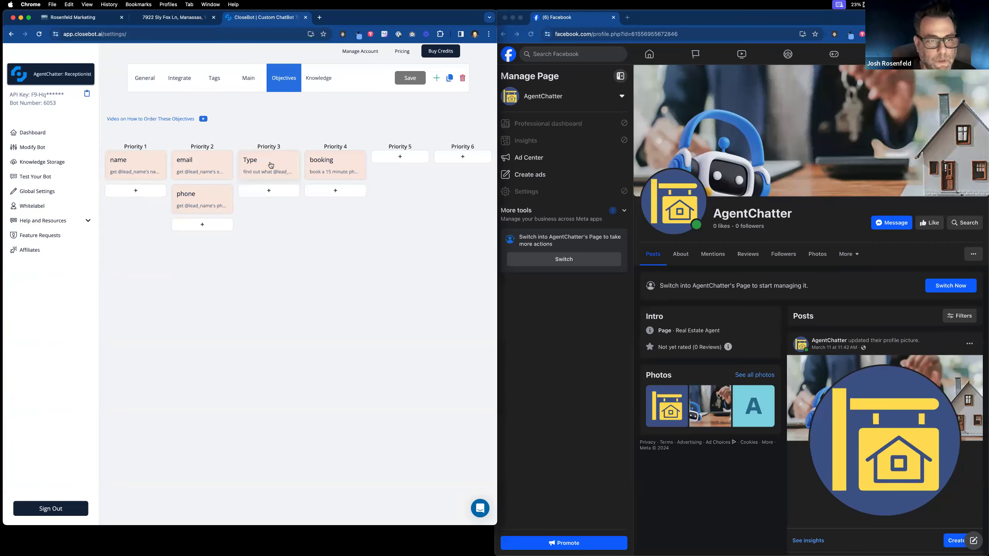
click(270, 165)
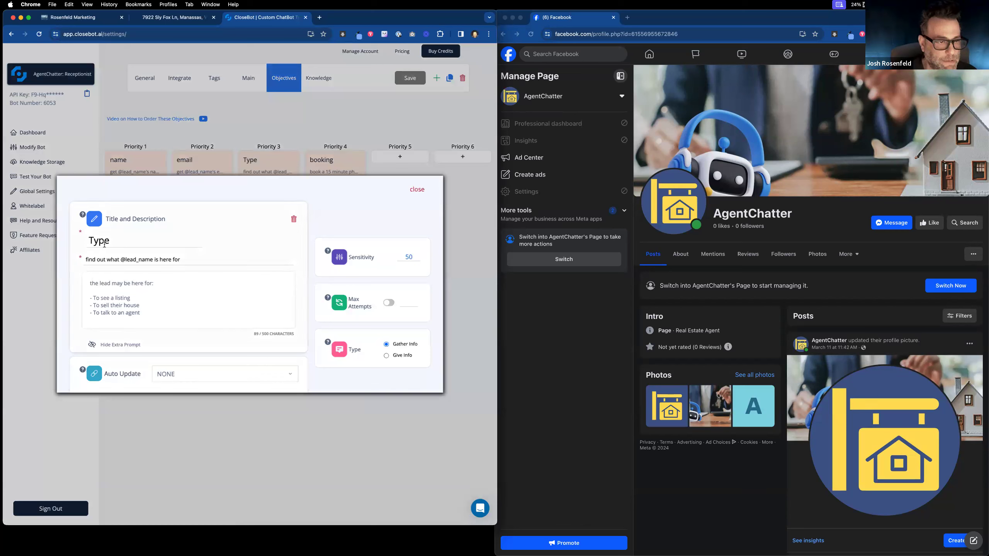
Step: In Rosenfeld Marketing's custom fields, start a new single-choice dropdown contact field
click(91, 21)
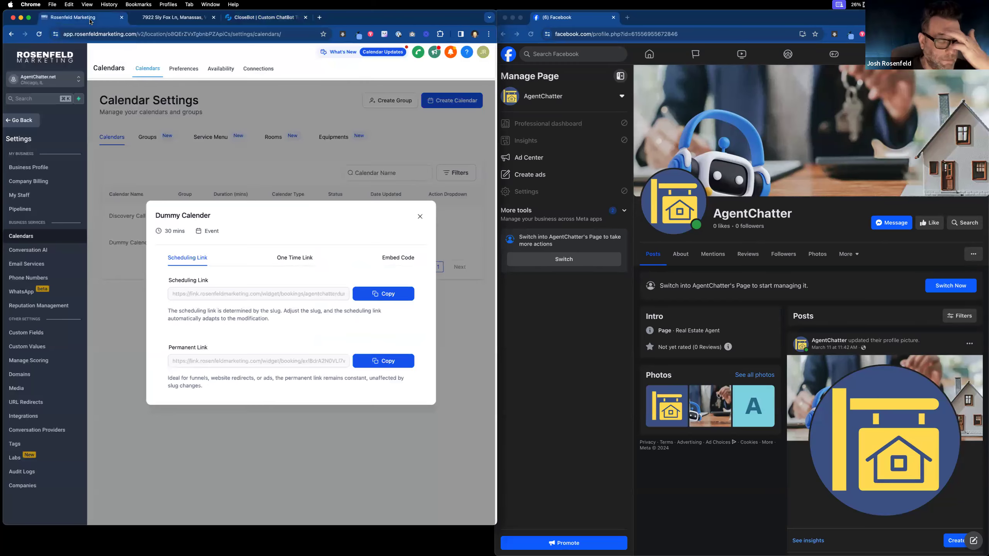
click(420, 217)
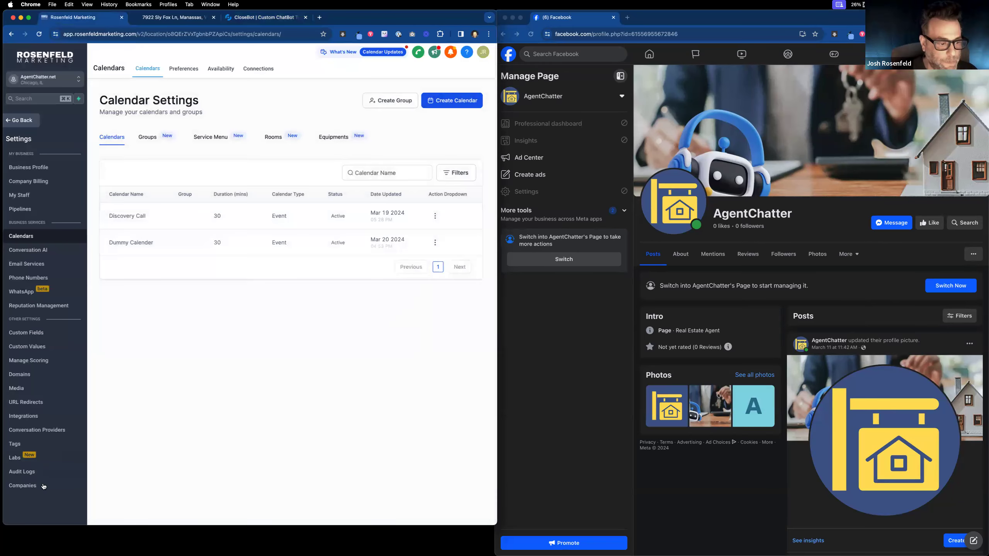
click(24, 119)
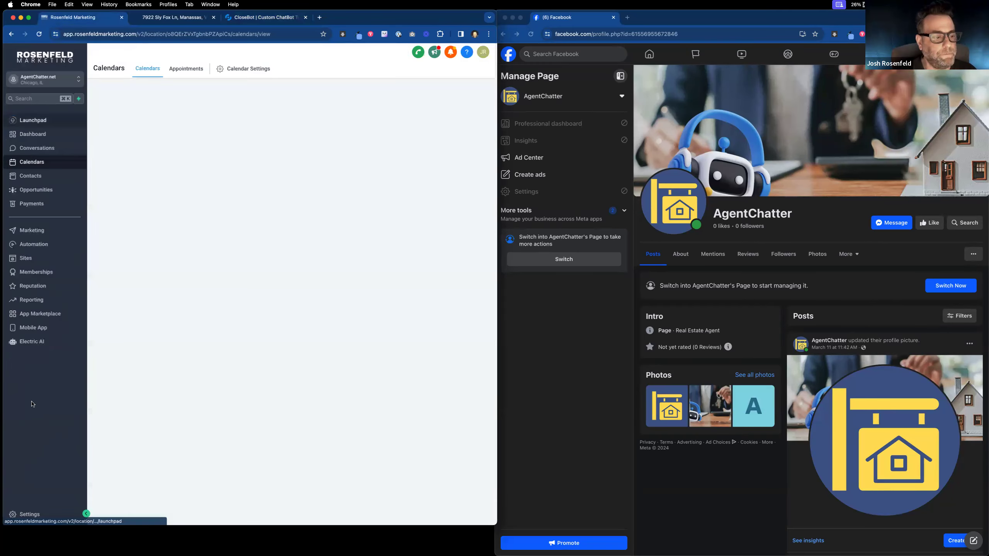
click(32, 513)
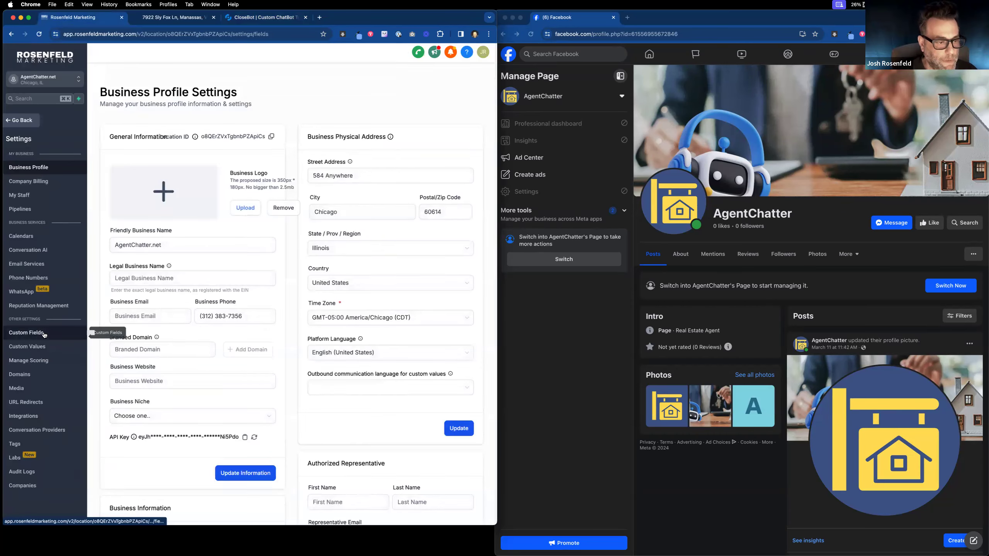
click(27, 332)
click(462, 80)
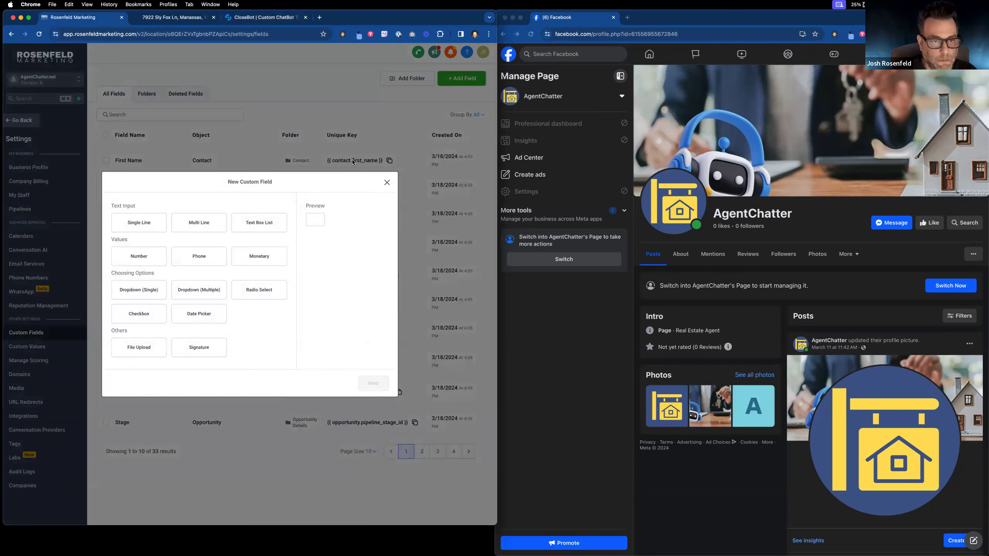
click(147, 288)
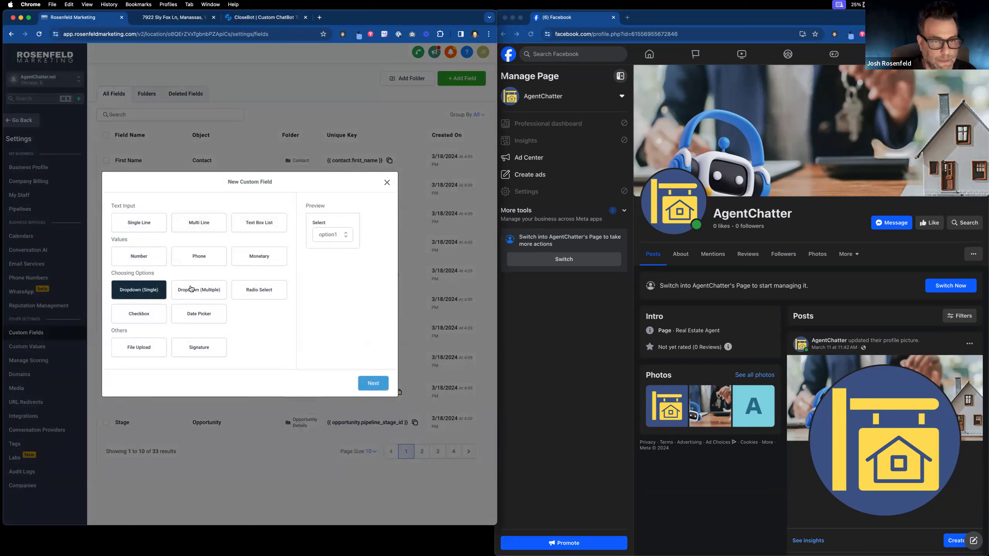
click(373, 384)
Step: Name the new field 'Agent Type' and place it in the ListingBot group
click(181, 251)
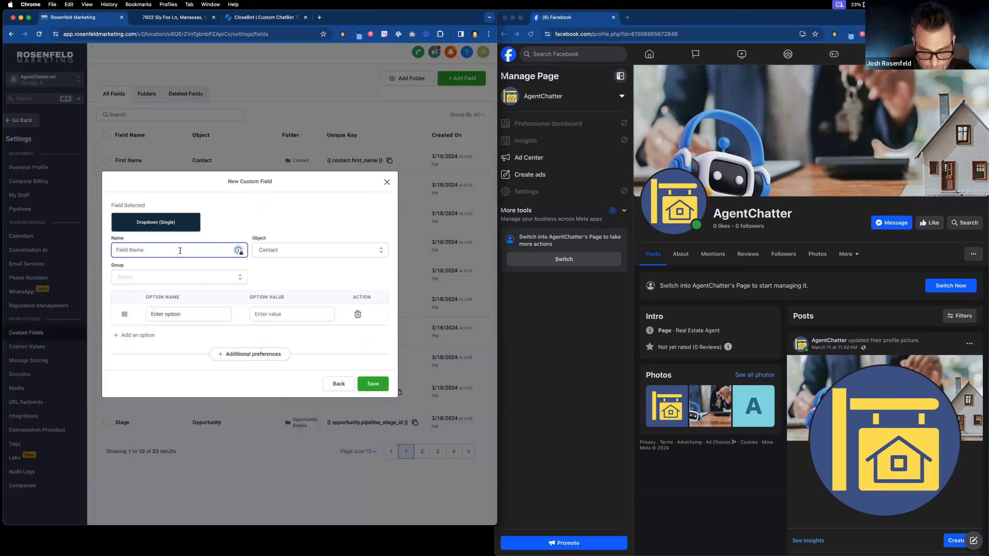
text(A)
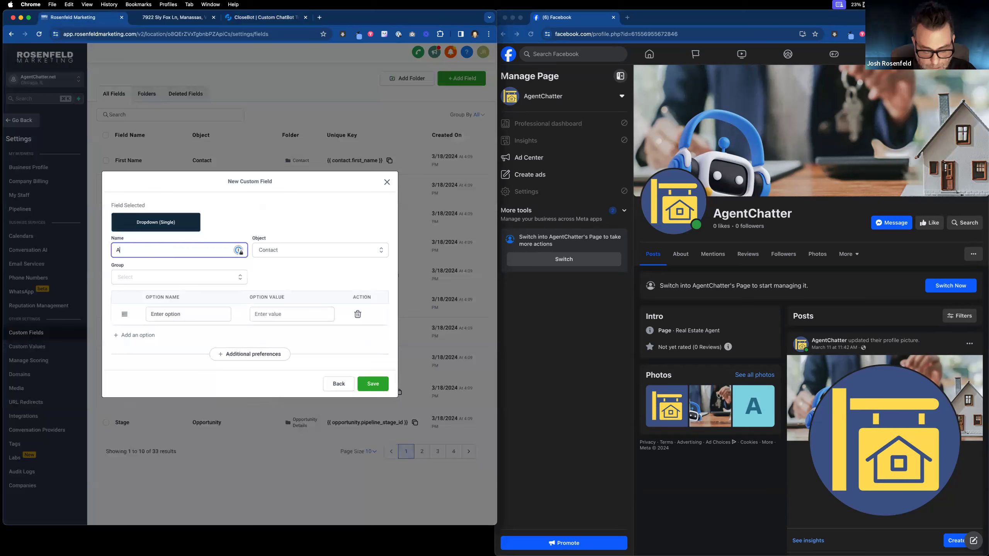
text(getnt Type)
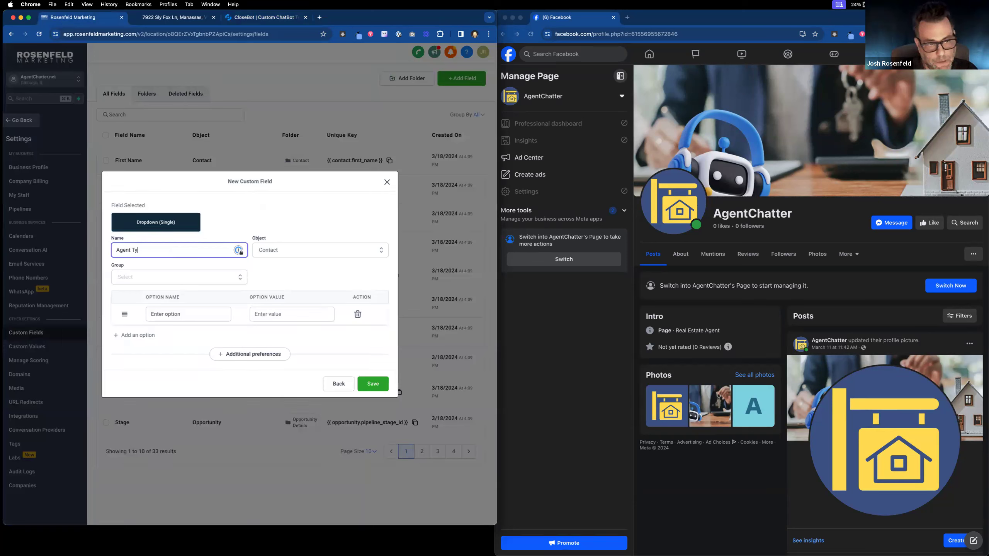
click(171, 277)
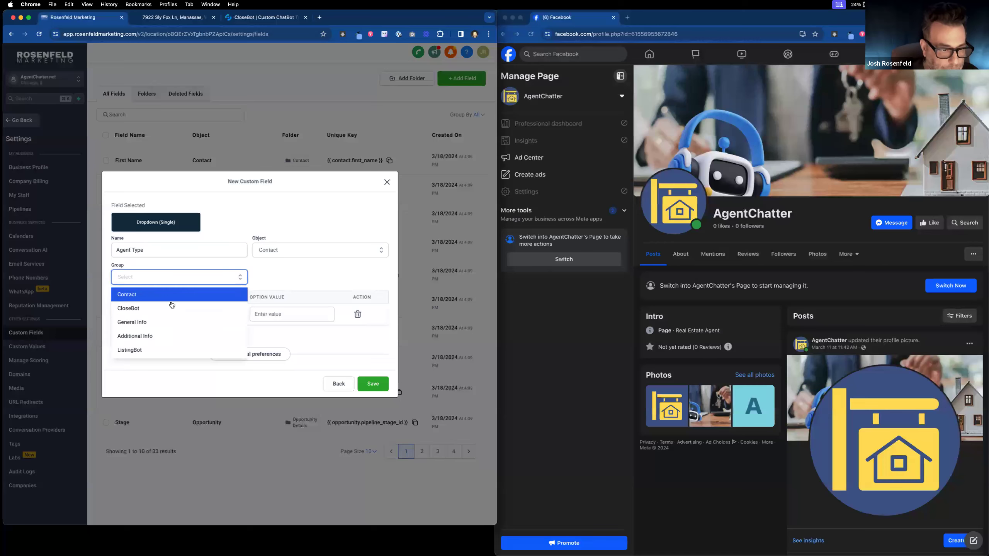
click(174, 349)
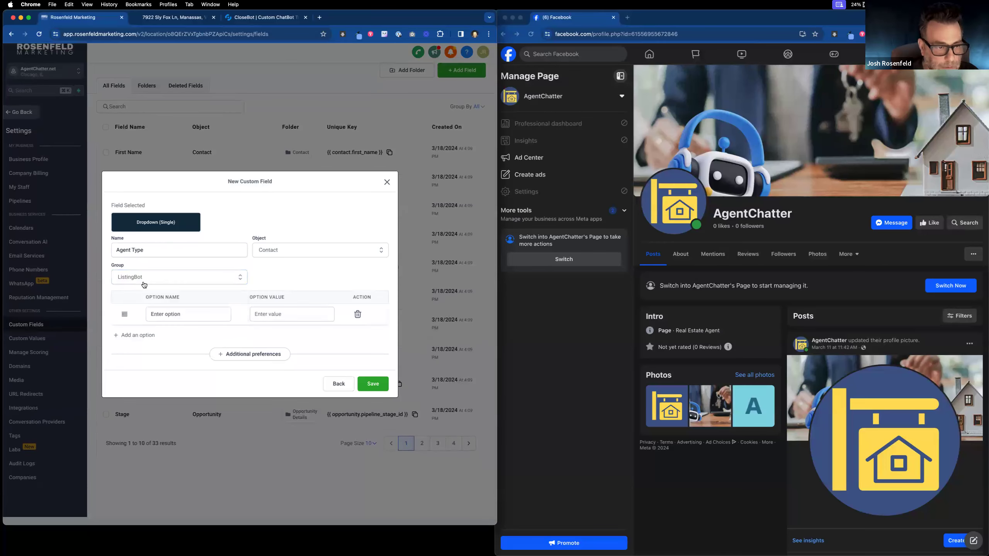
Step: Give the field options Buying, Selling and Other, save it, and return to CloseBot
click(194, 315)
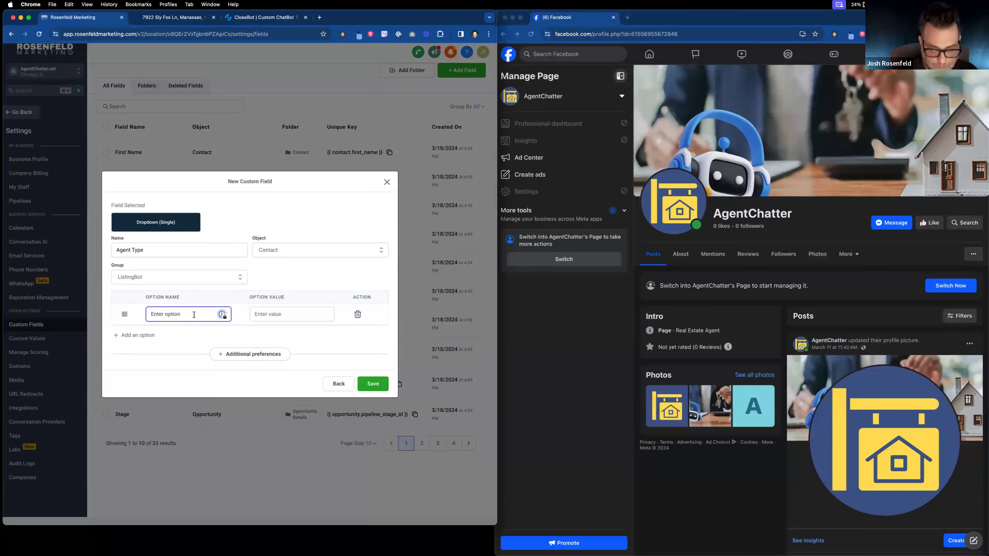
text(B)
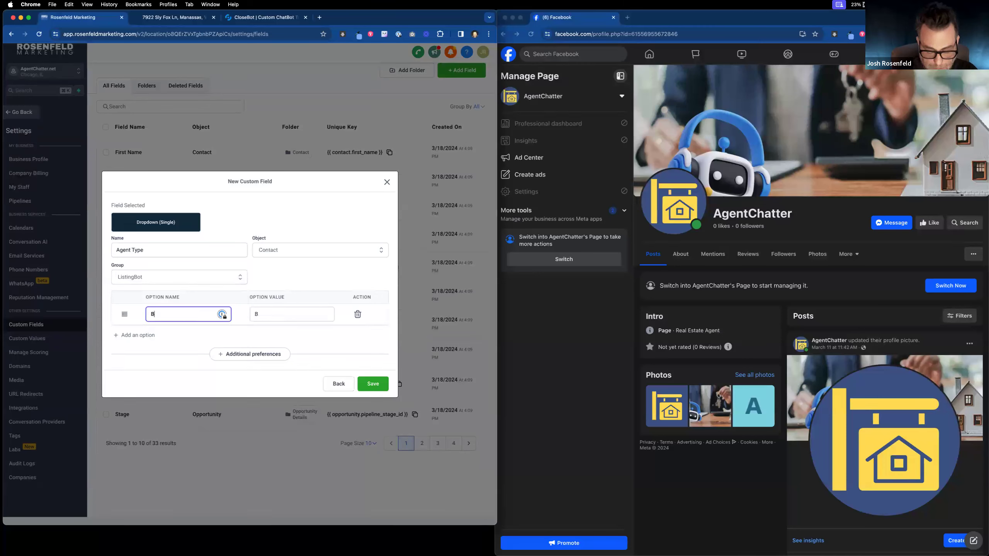
text(uying)
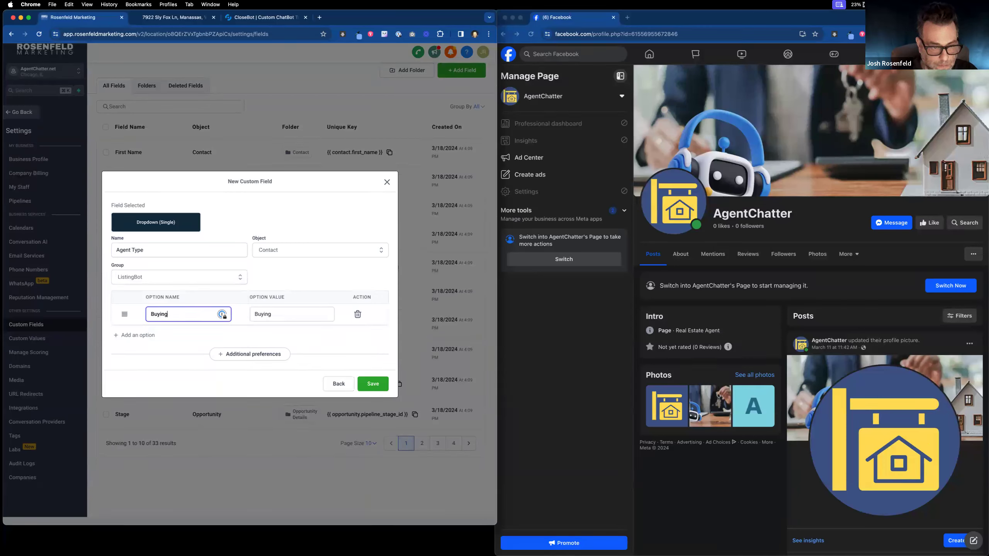
click(144, 335)
click(172, 325)
text(Selling)
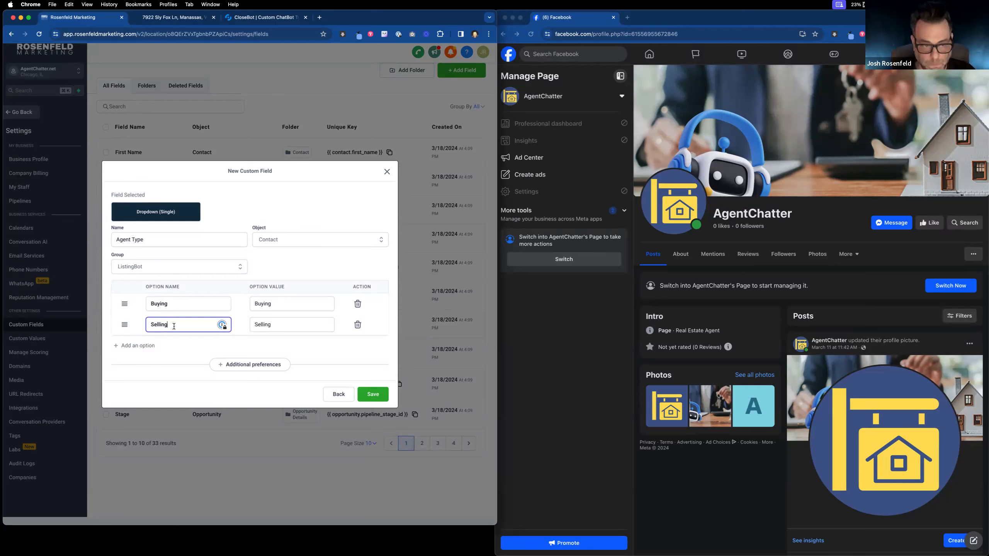
click(151, 345)
click(151, 336)
text(Other)
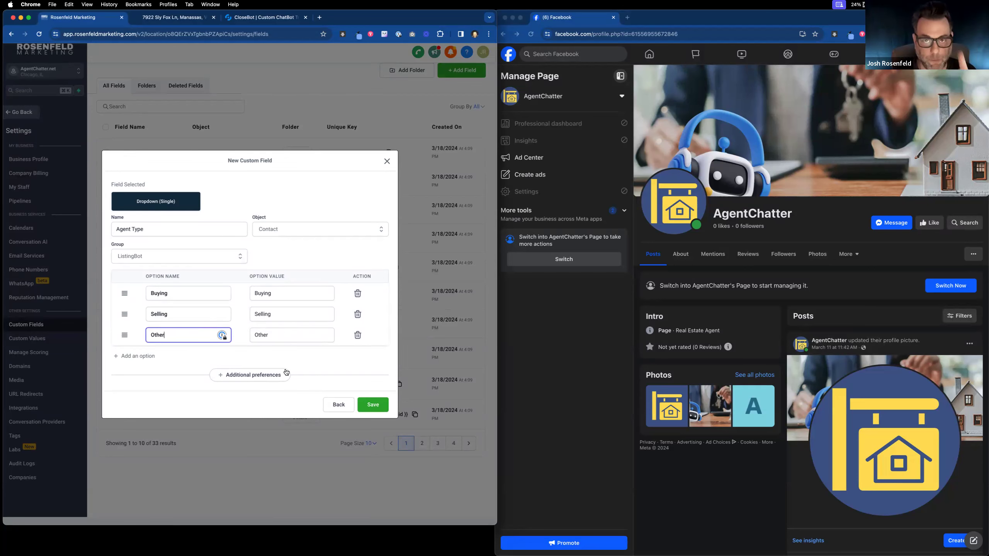
click(372, 405)
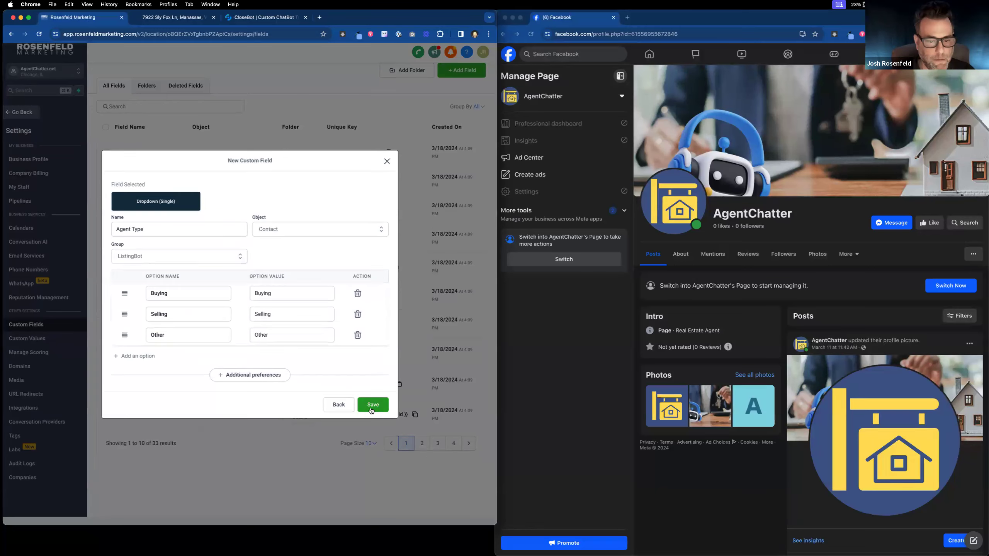
click(252, 20)
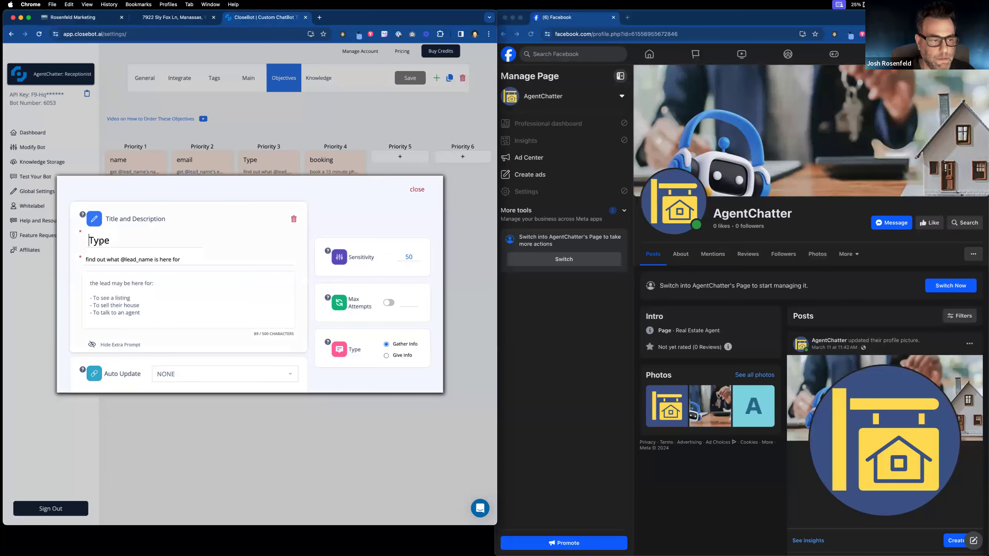
Step: Retitle the Priority 3 objective 'Agent Type' to match the CRM field name, and save it
text(Agnet)
key(BackSpace)
key(BackSpace)
key(BackSpace)
text(ent)
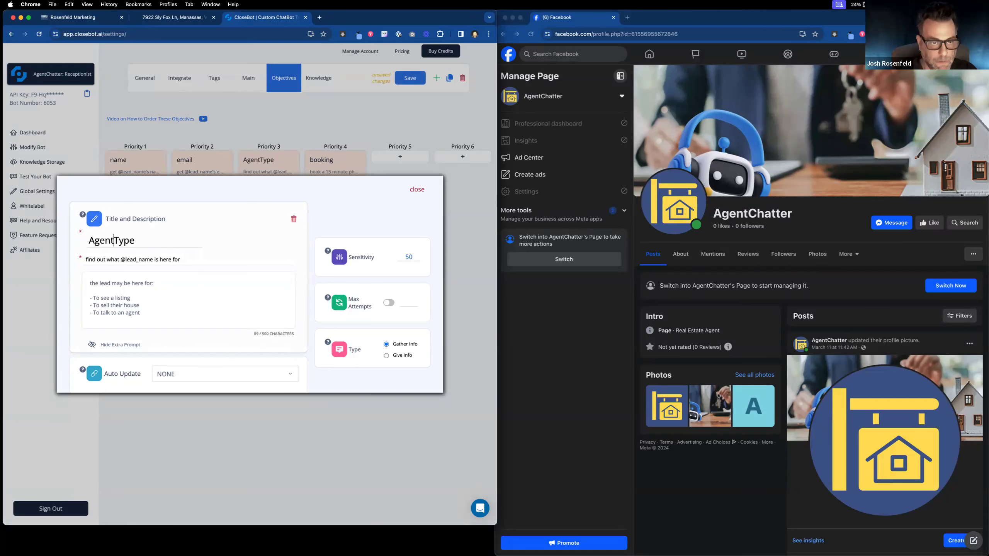
click(89, 16)
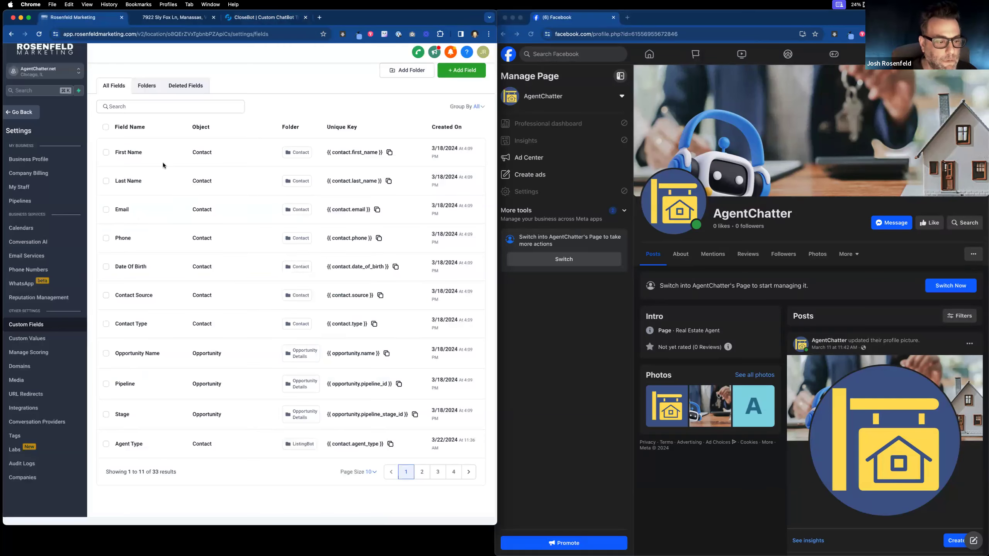
click(275, 20)
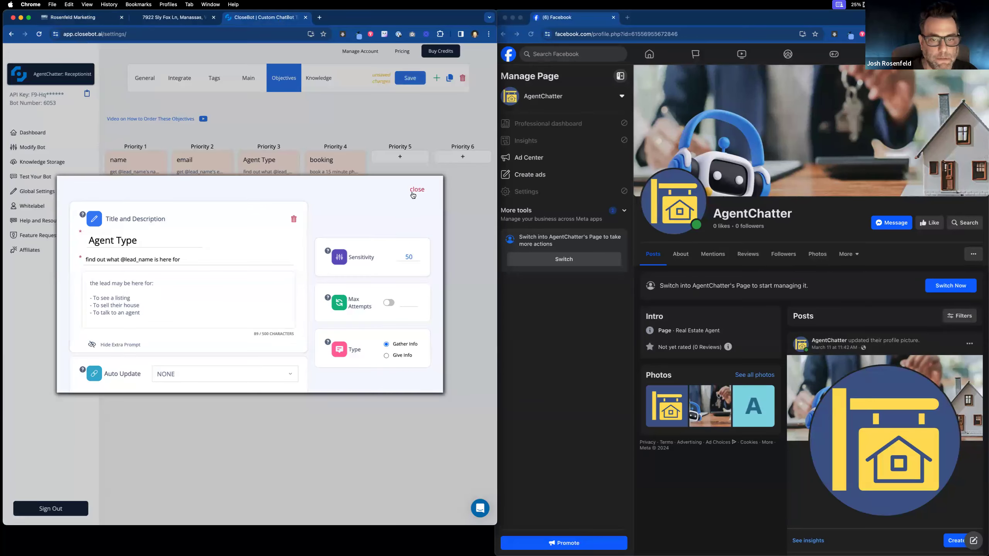
click(412, 79)
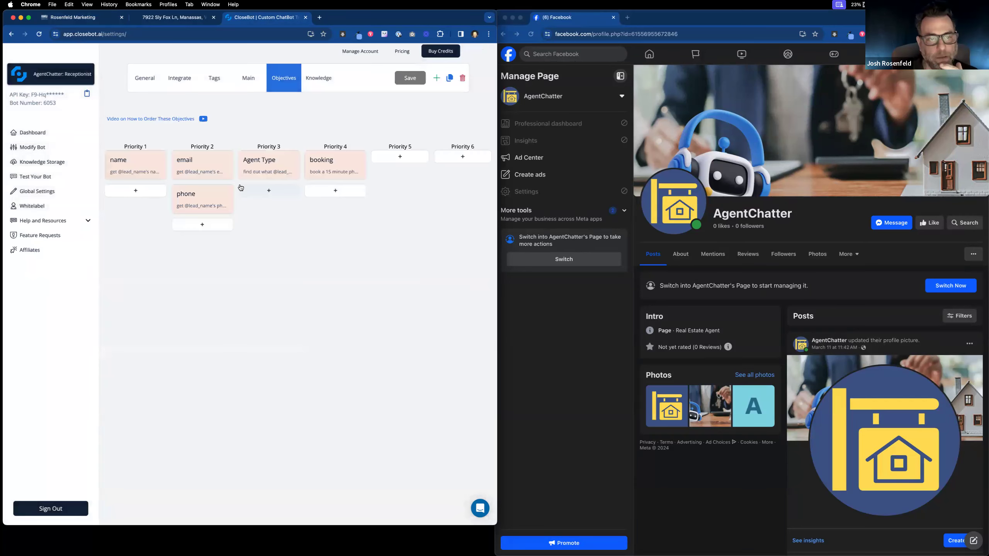
click(278, 170)
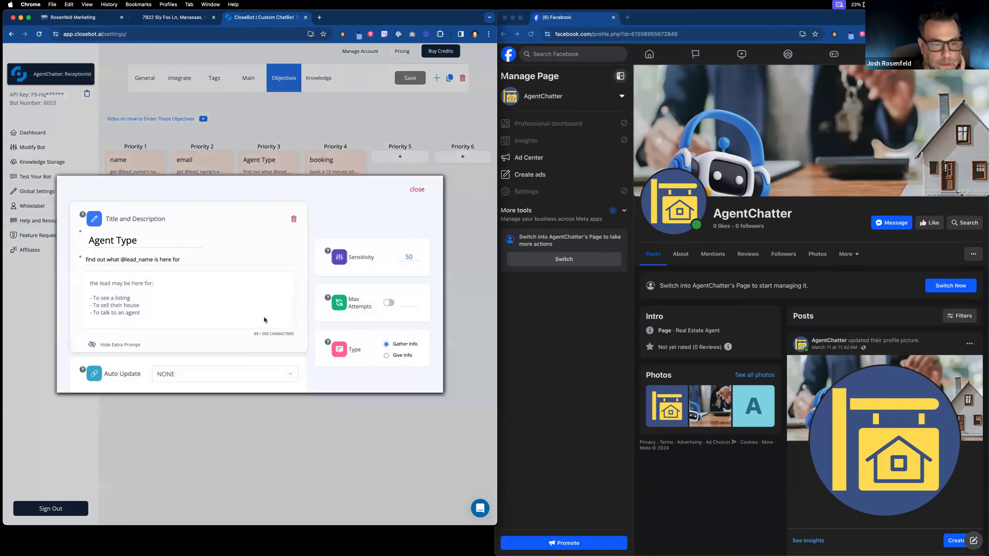
Step: Set the objective's Auto Update field to Agent Type, then close the editor and save
scroll(293, 346, down, 1)
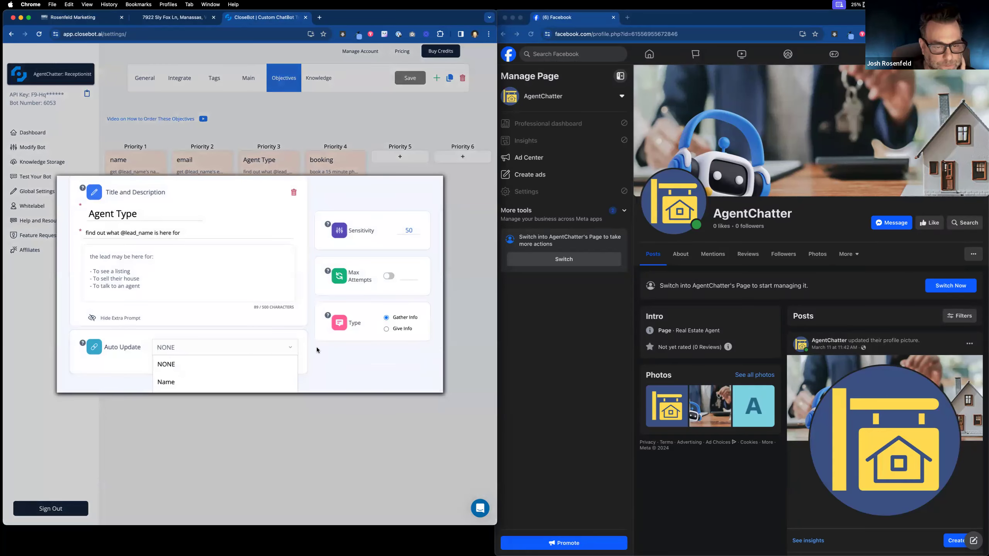
scroll(211, 367, down, 3)
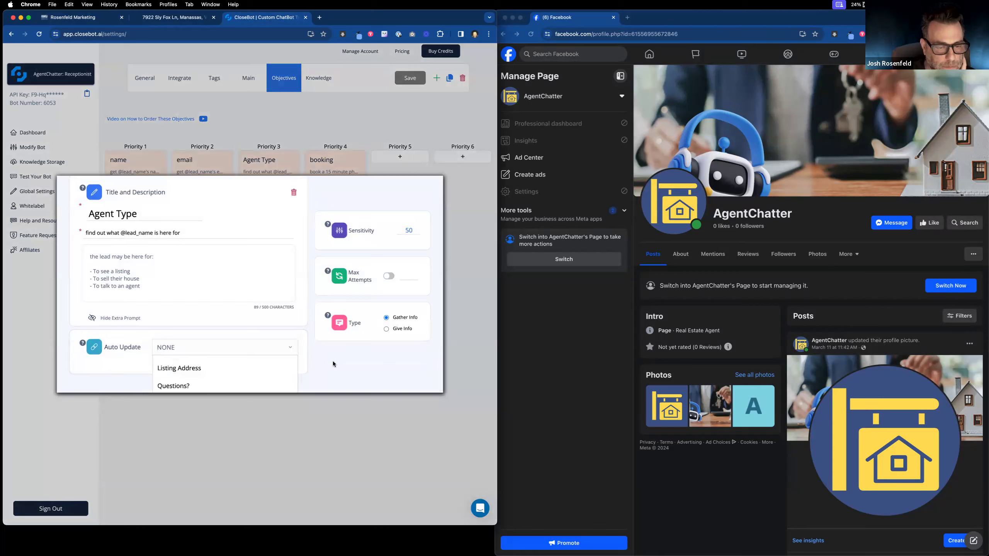
click(348, 372)
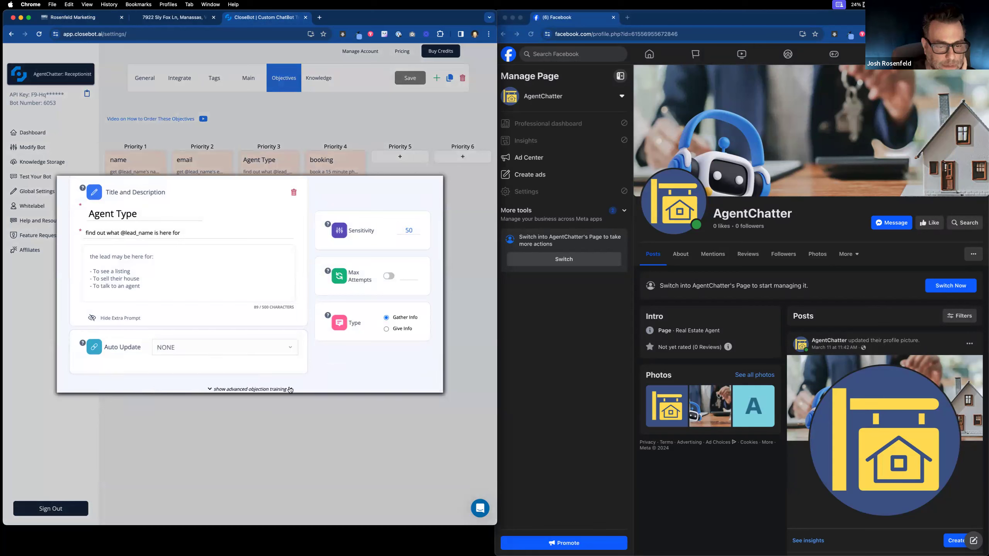
scroll(252, 306, down, 2)
click(251, 290)
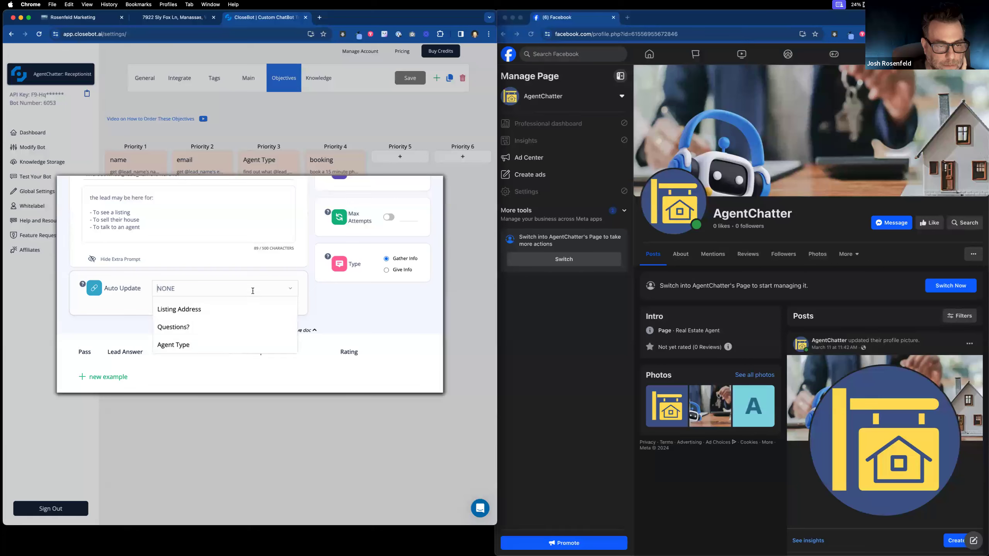
click(230, 343)
scroll(337, 293, up, 3)
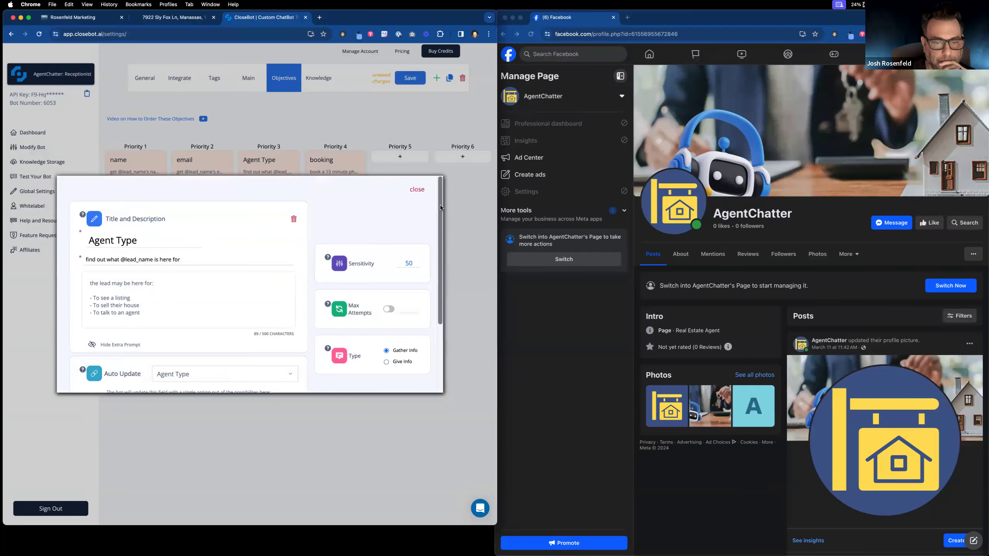
click(417, 190)
click(408, 76)
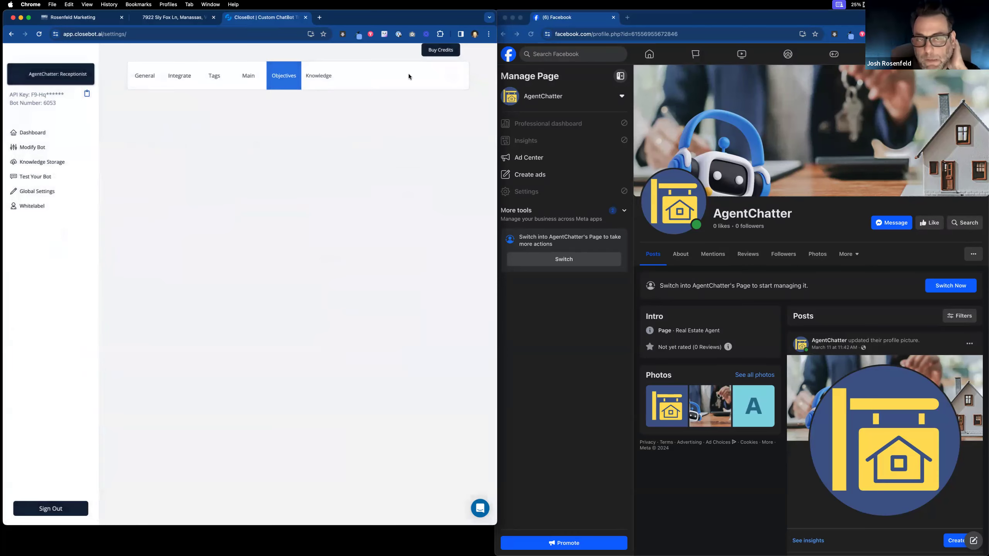
Step: Duplicate the CloseBot tab twice, giving three CloseBot tabs
drag(255, 18, 644, 50)
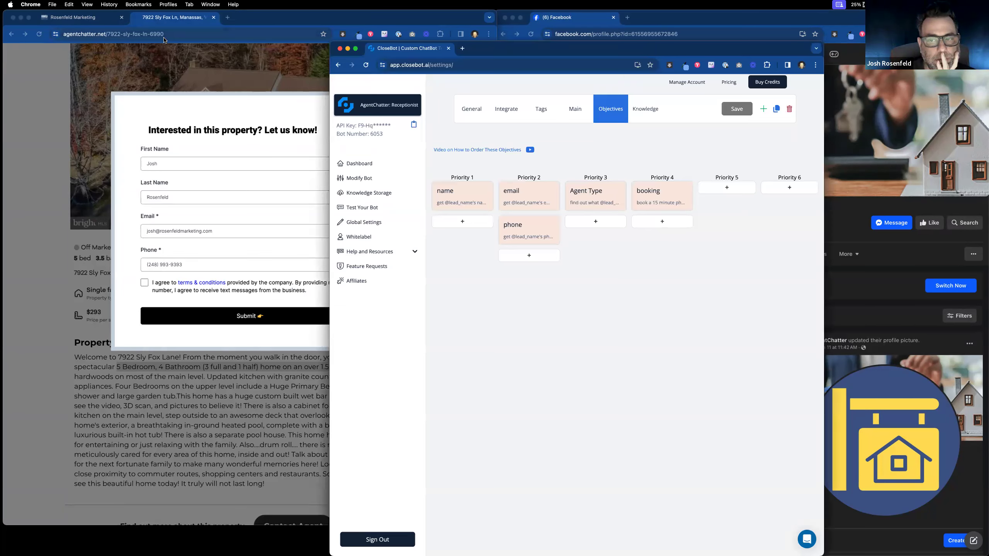
drag(473, 48, 336, 47)
right_click(264, 51)
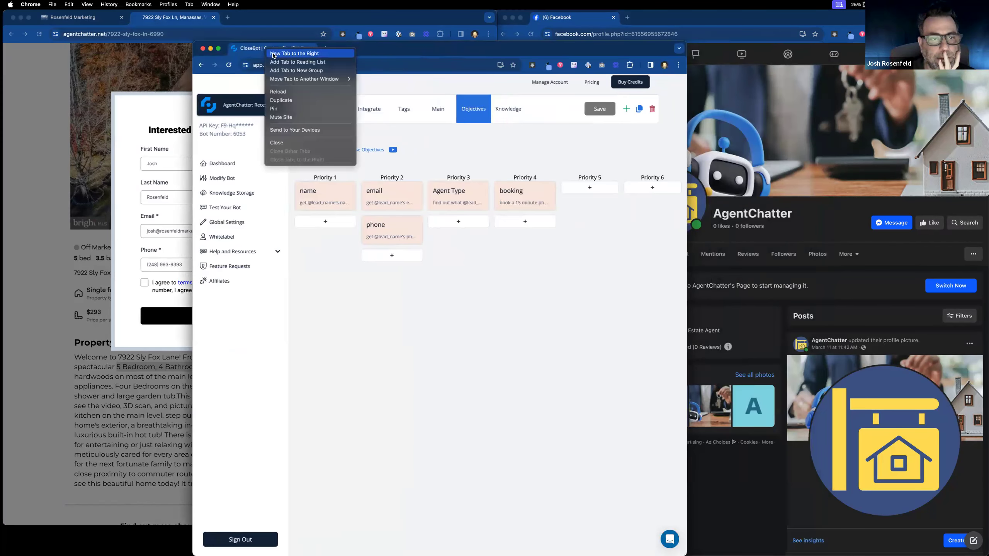
click(309, 100)
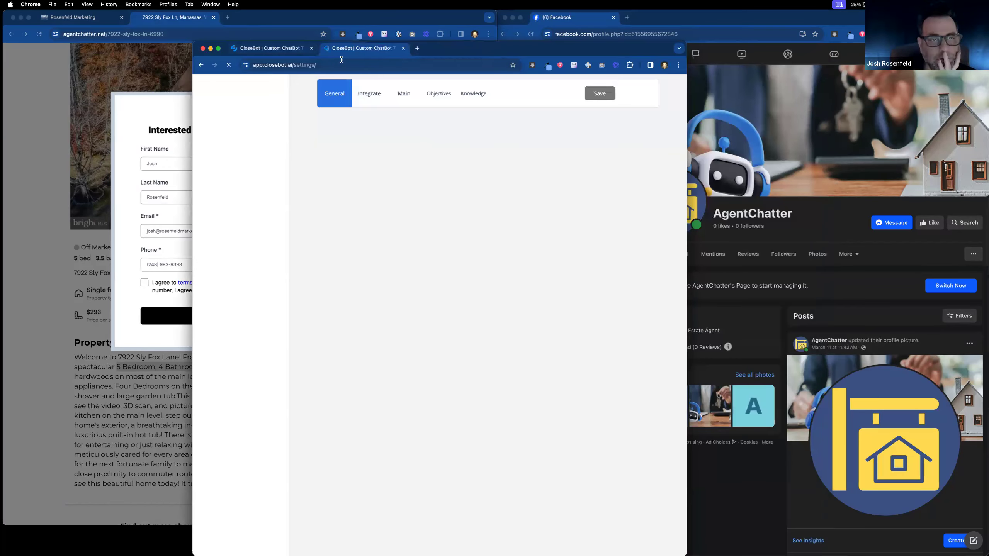
right_click(356, 49)
click(369, 101)
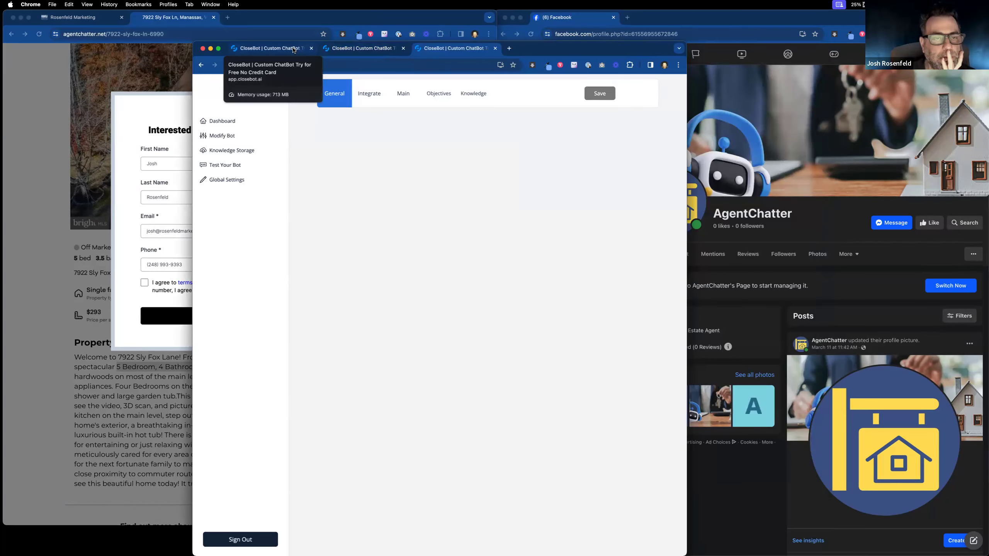
Step: Detach two tabs into separate windows and switch one to the AgentChatter: BuyingBot bot
drag(293, 50, 2, 3)
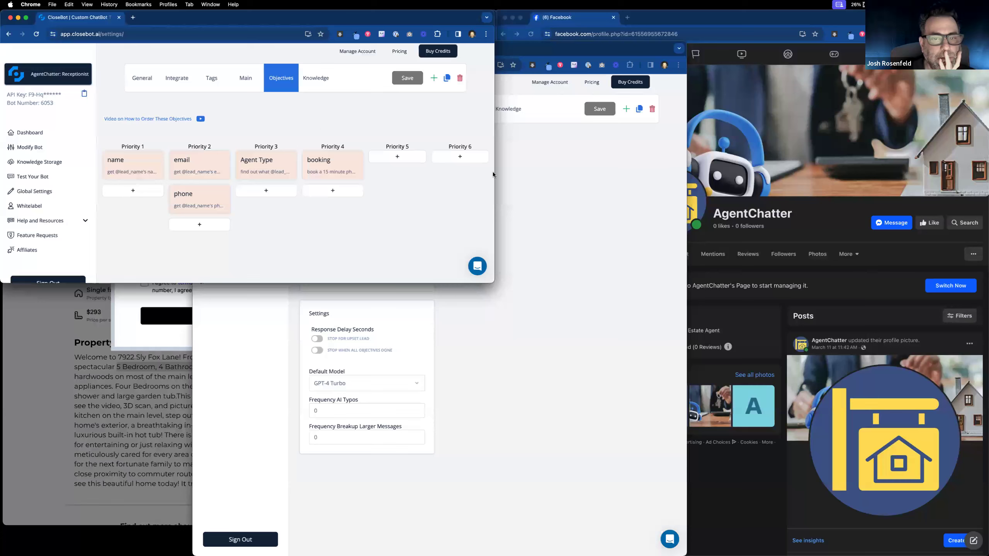
click(527, 172)
drag(299, 49, 304, 74)
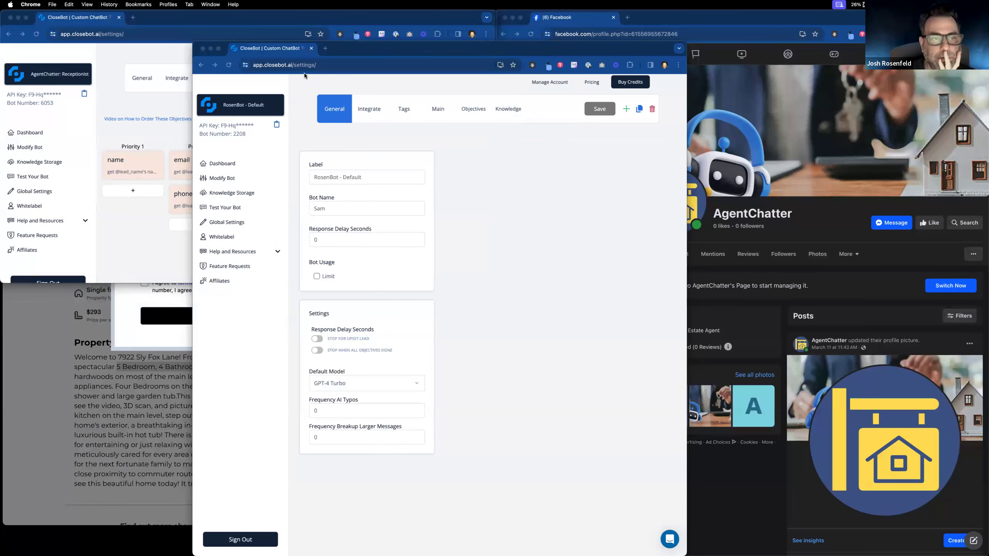
click(285, 136)
scroll(264, 250, down, 5)
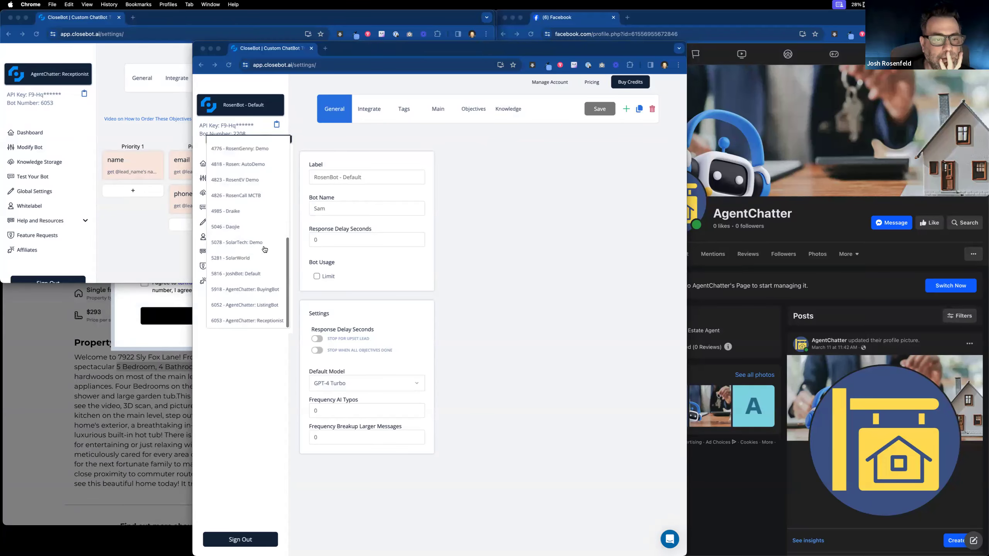
click(273, 289)
Step: Tile the windows: BuyingBot snapped to the right, RosenBot moved down and right
drag(293, 77, 621, 7)
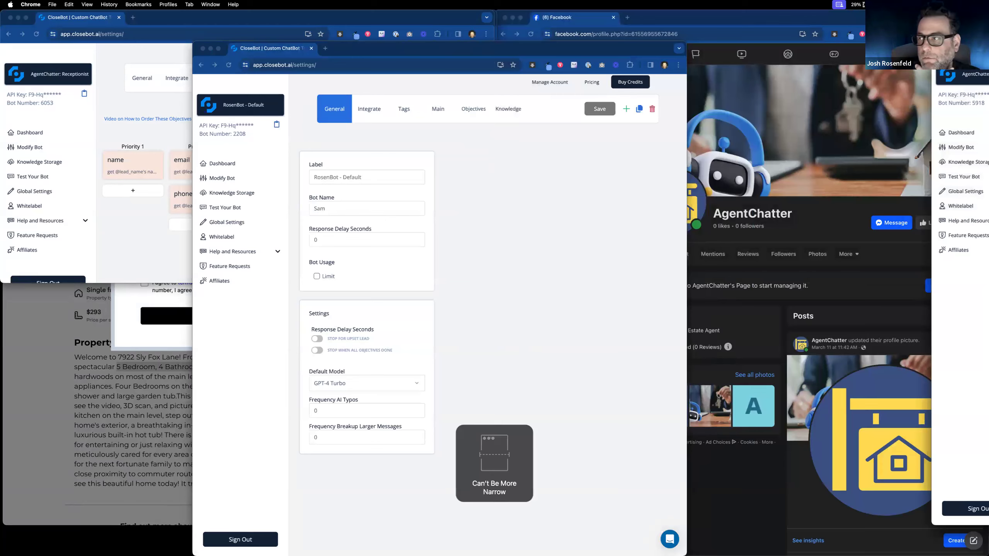
drag(965, 18, 297, 79)
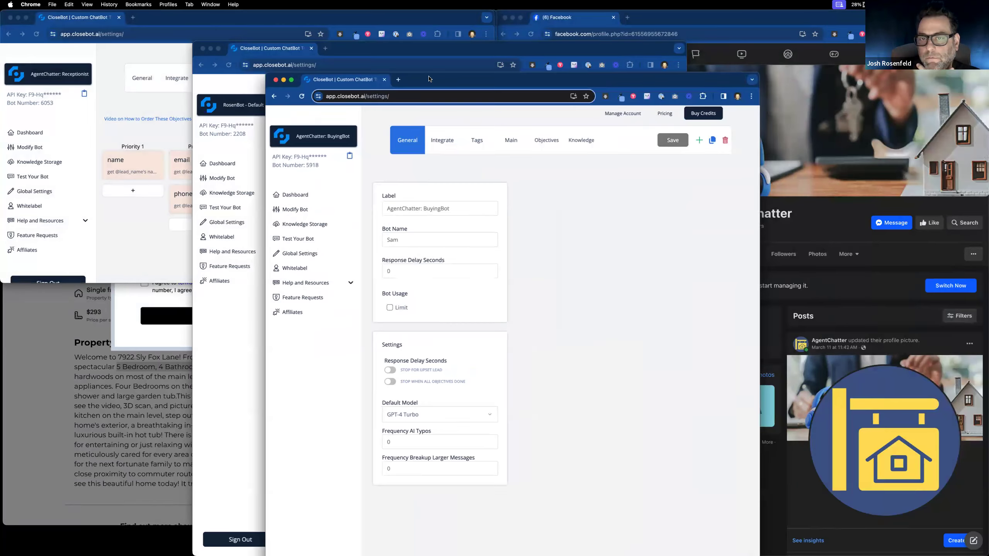
drag(542, 84, 985, 22)
click(451, 74)
drag(452, 50, 495, 225)
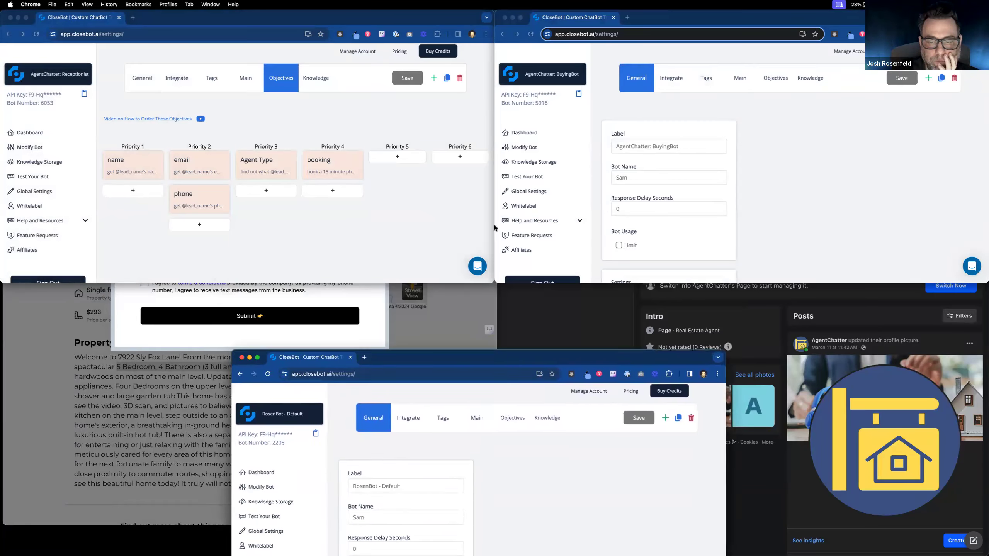
Step: Show the BuyingBot's objectives, resize the RosenBot window, and switch it to 6052 - AgentChatter: ListingBot
click(775, 78)
click(465, 221)
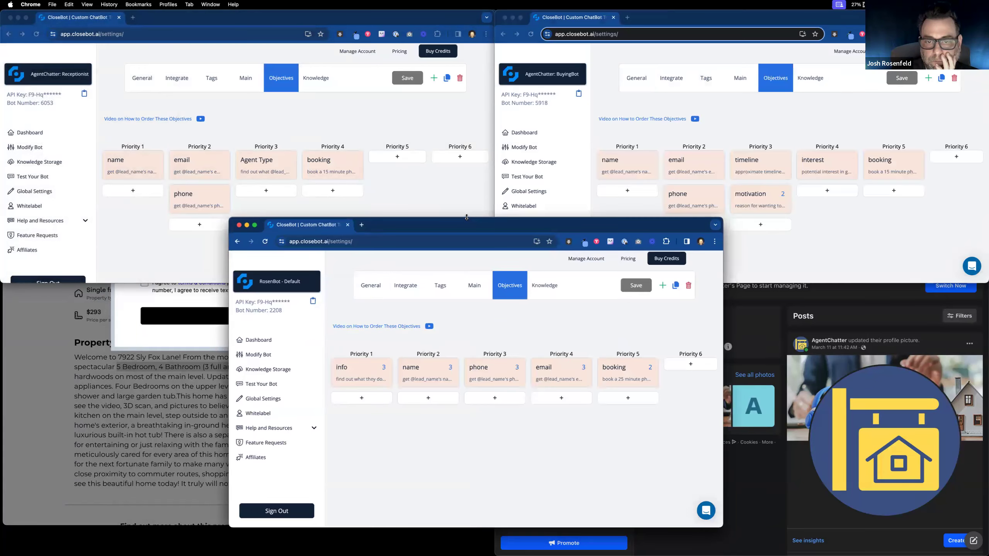
drag(467, 303, 463, 272)
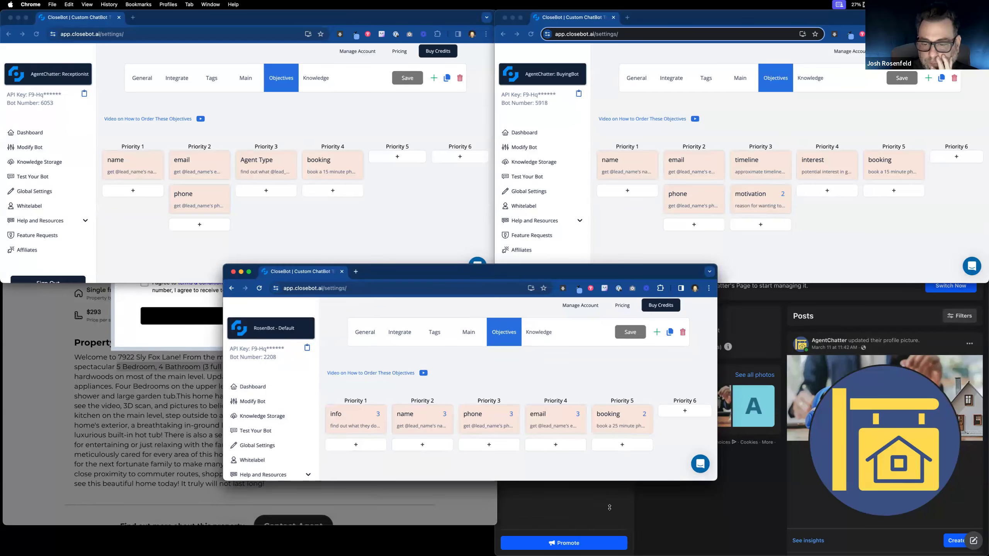
drag(610, 507, 610, 511)
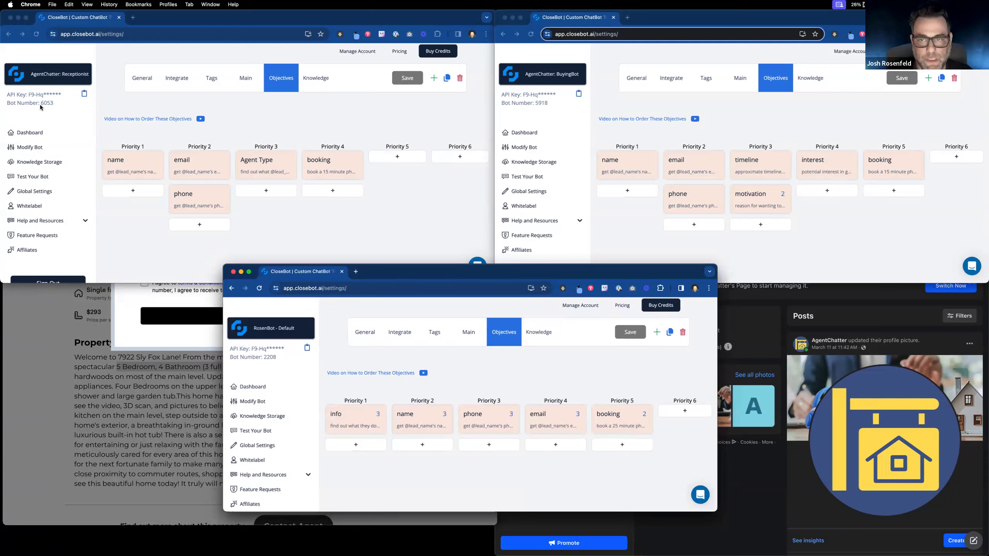
click(302, 334)
scroll(291, 455, down, 5)
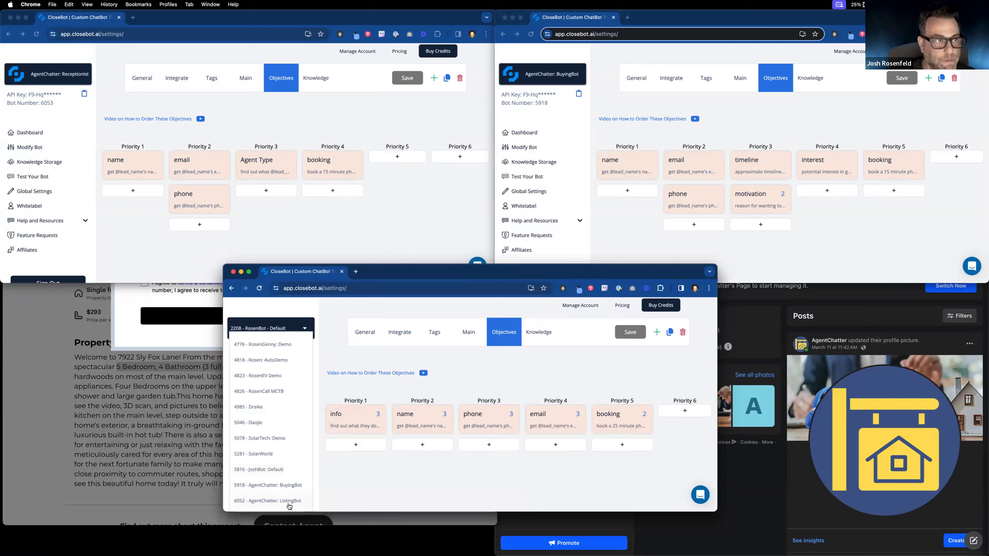
click(289, 502)
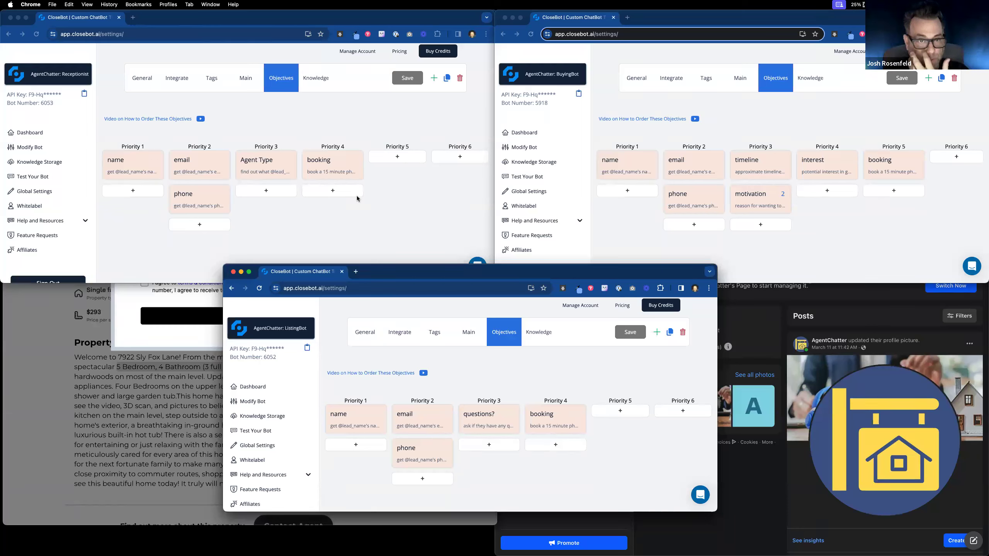
click(256, 161)
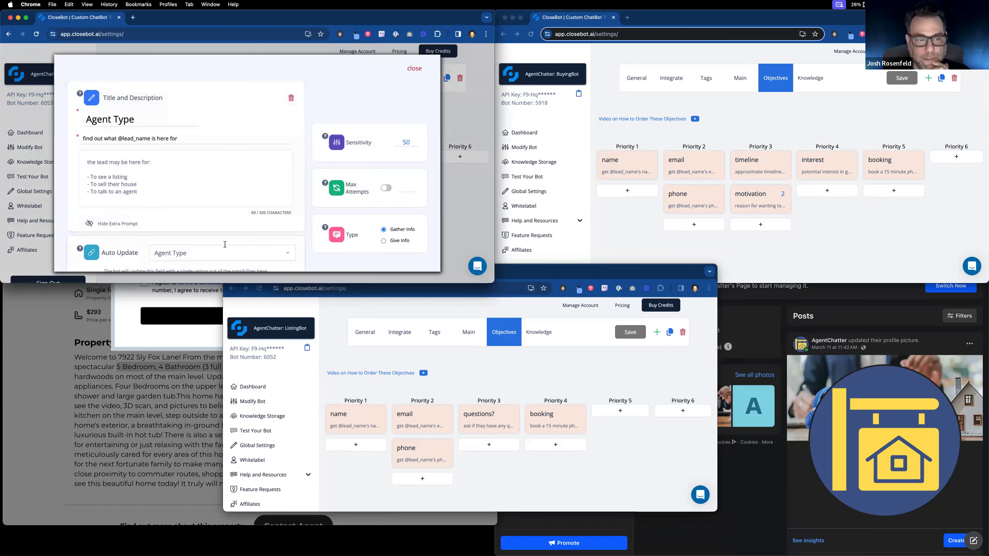
scroll(213, 239, down, 3)
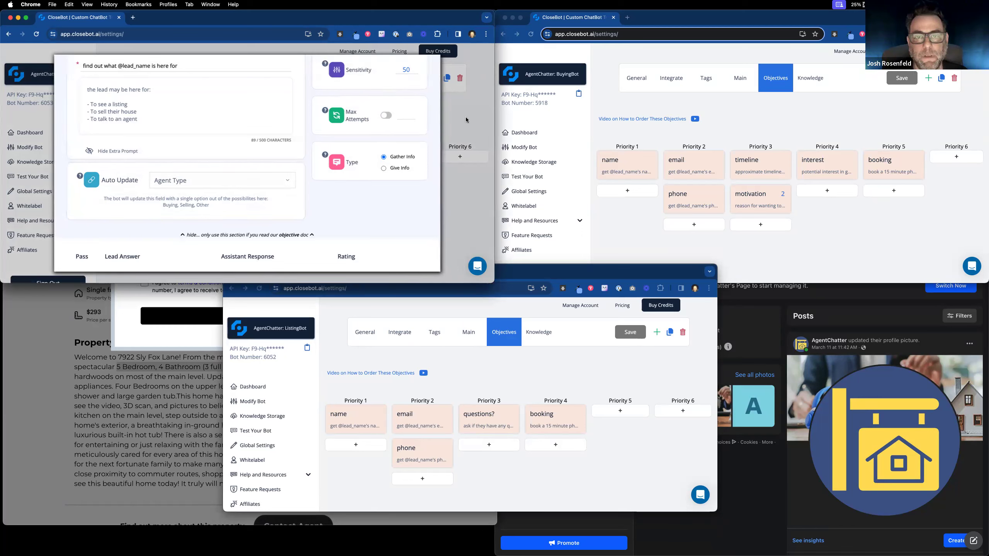
scroll(420, 125, up, 2)
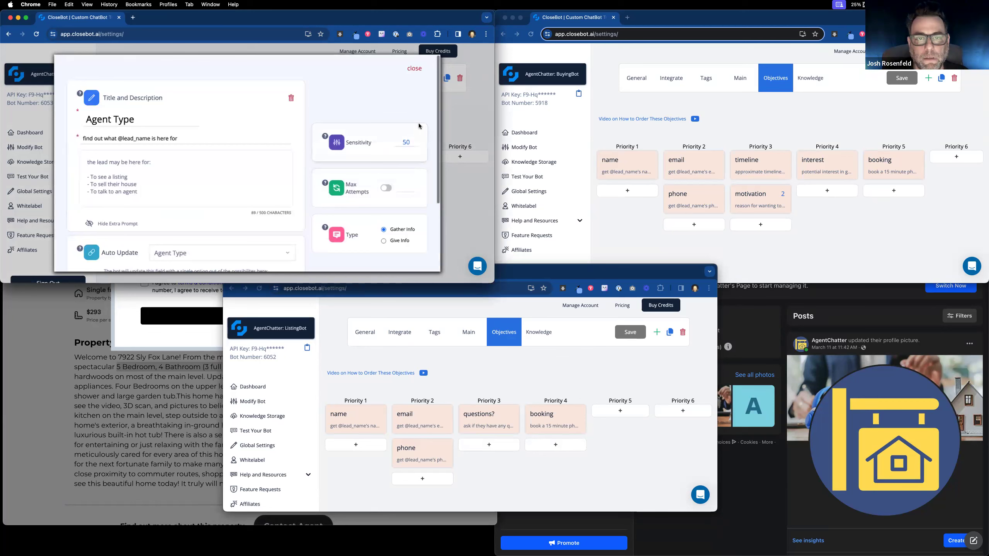
click(418, 67)
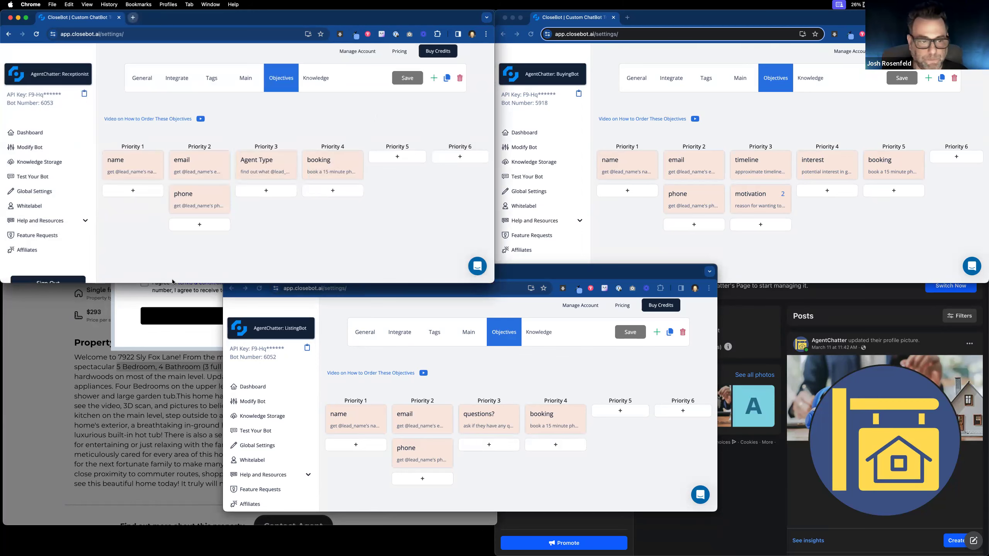
Step: Open the test contact's record from Contacts in the Rosenfeld Marketing CRM
click(133, 17)
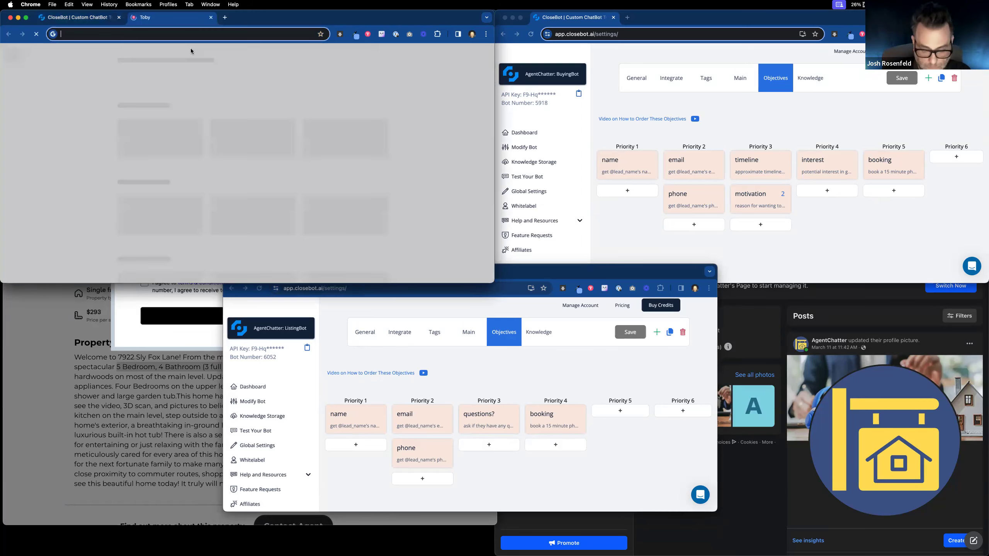
click(211, 17)
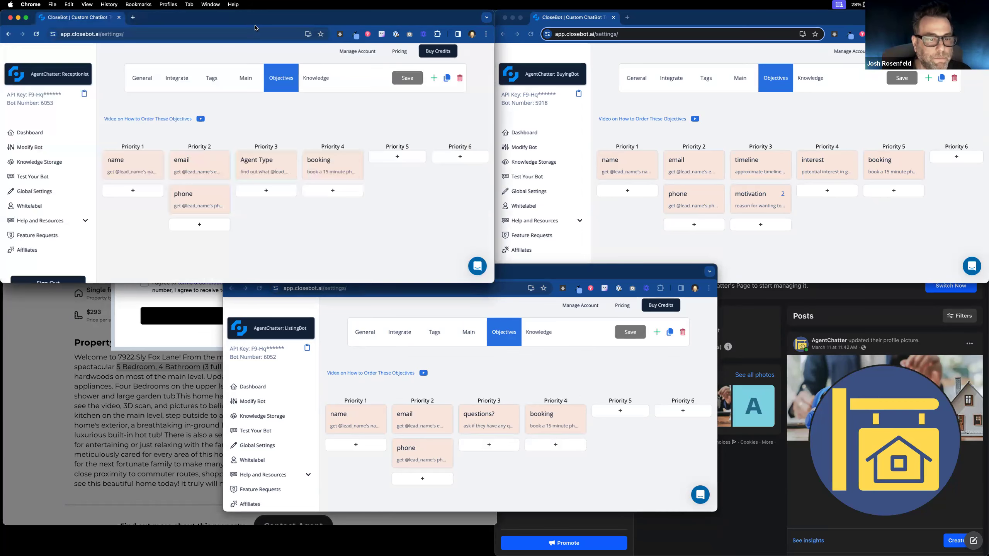
drag(346, 17, 748, 152)
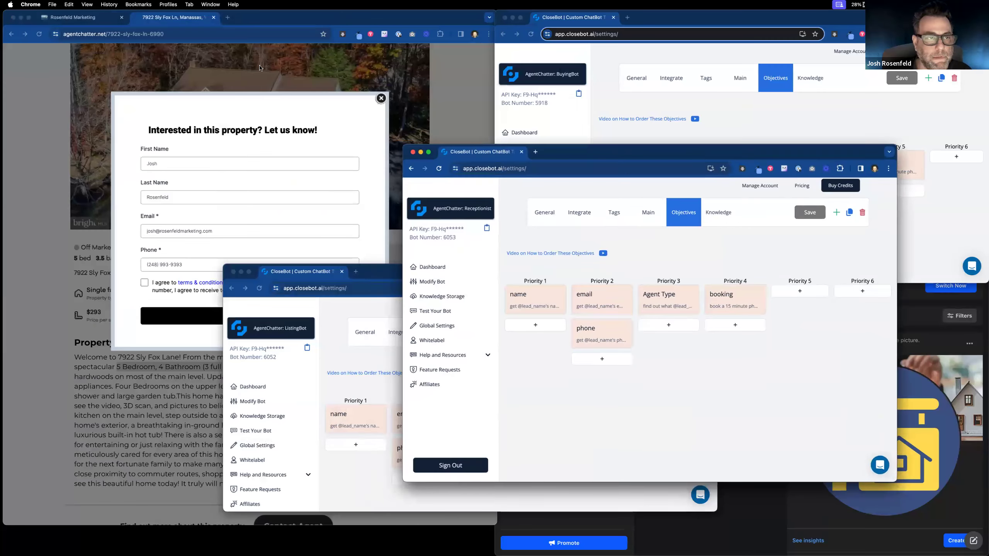
click(94, 18)
click(39, 160)
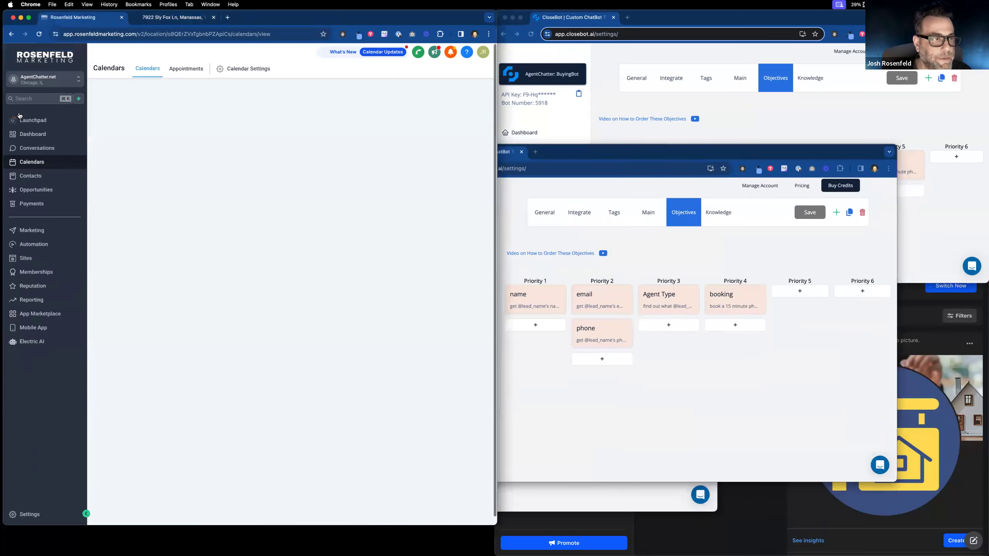
click(39, 177)
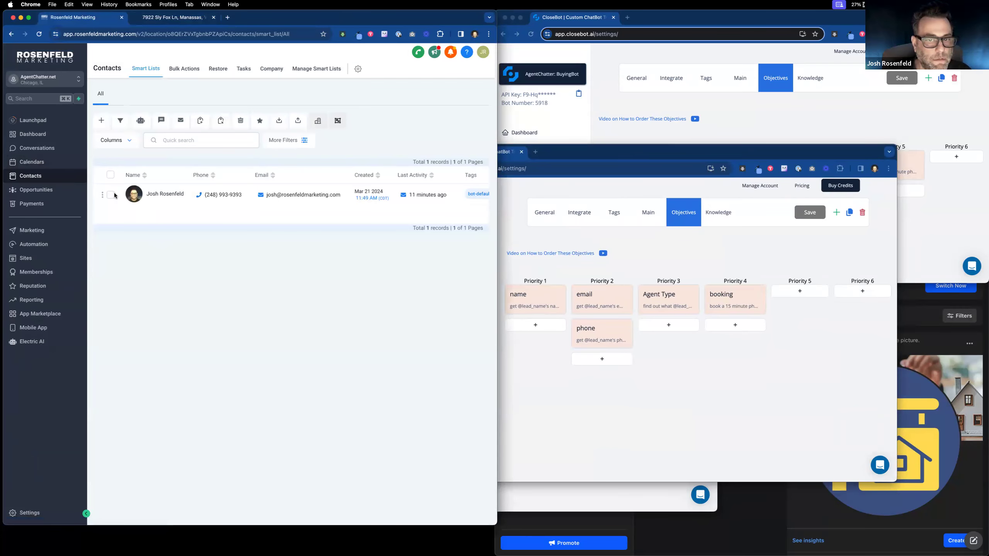
click(143, 196)
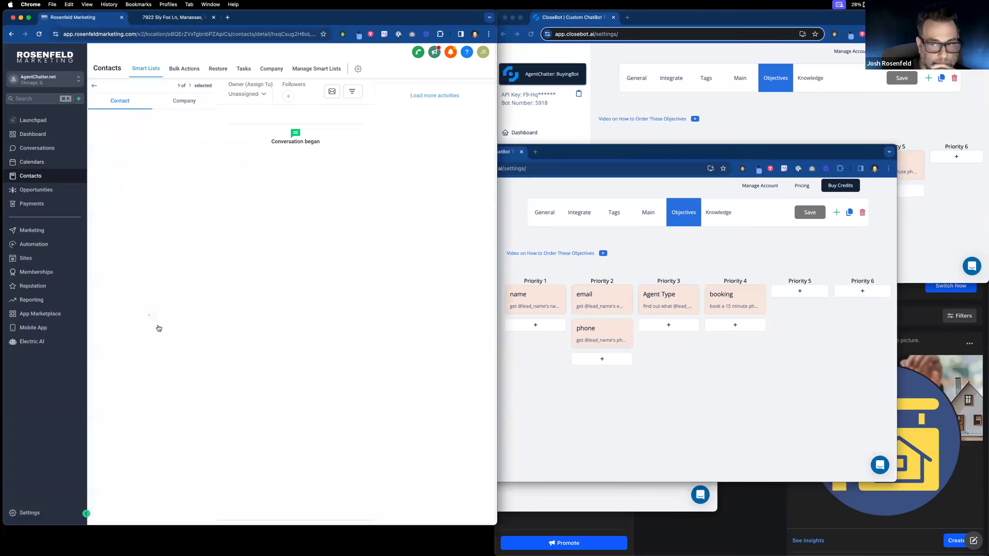
Step: Expand the contact's CloseBot, General Info and ListingBot field sections
scroll(159, 328, down, 5)
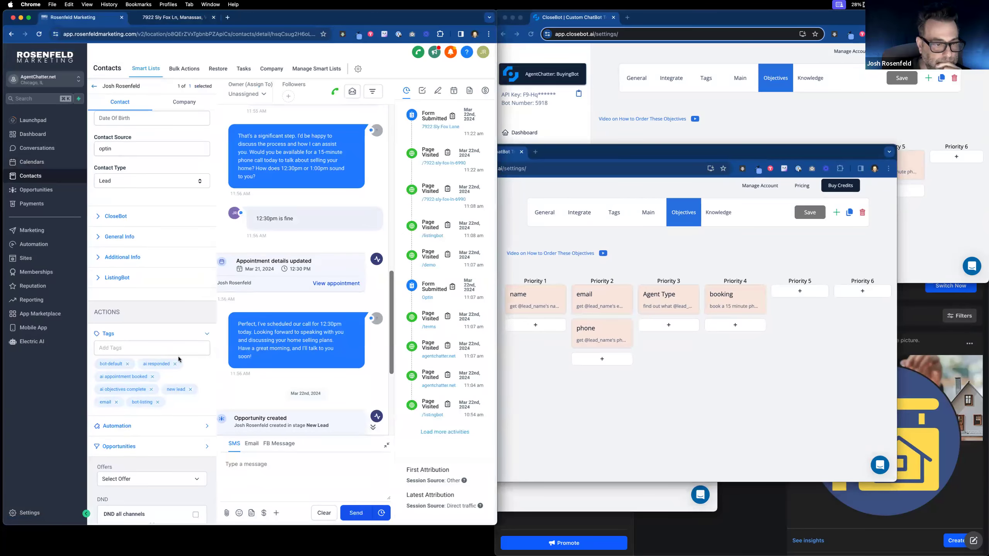
scroll(143, 210, up, 3)
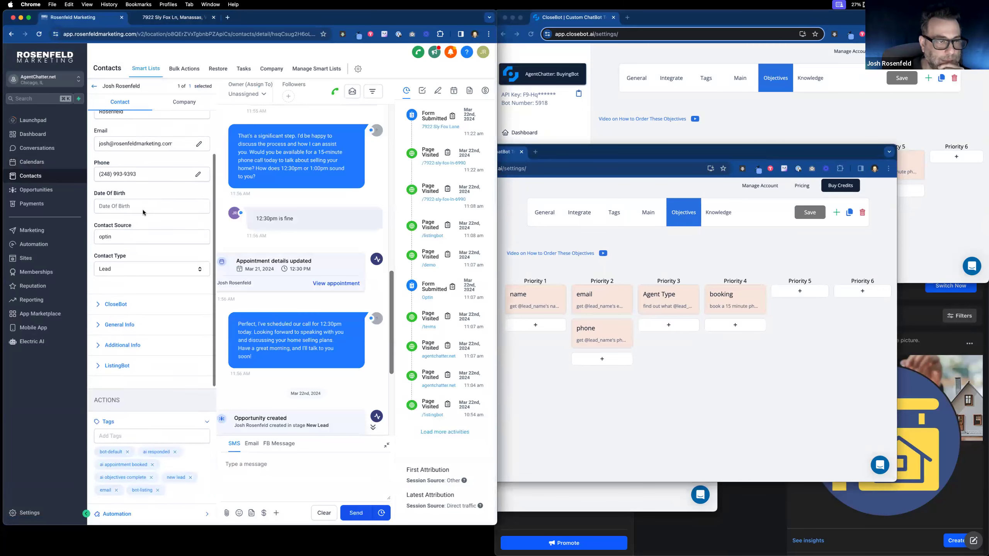
click(117, 326)
scroll(134, 305, down, 4)
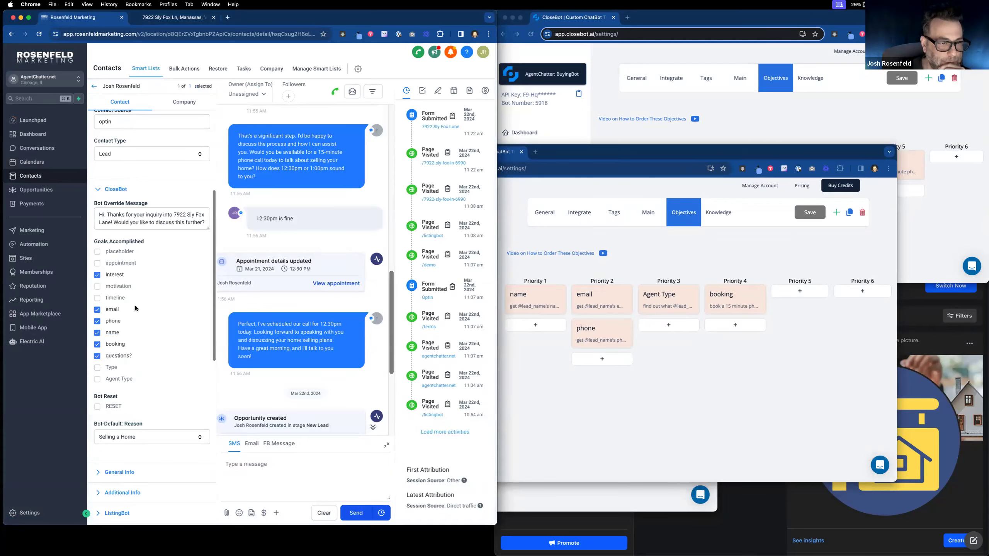
scroll(134, 306, down, 5)
click(116, 283)
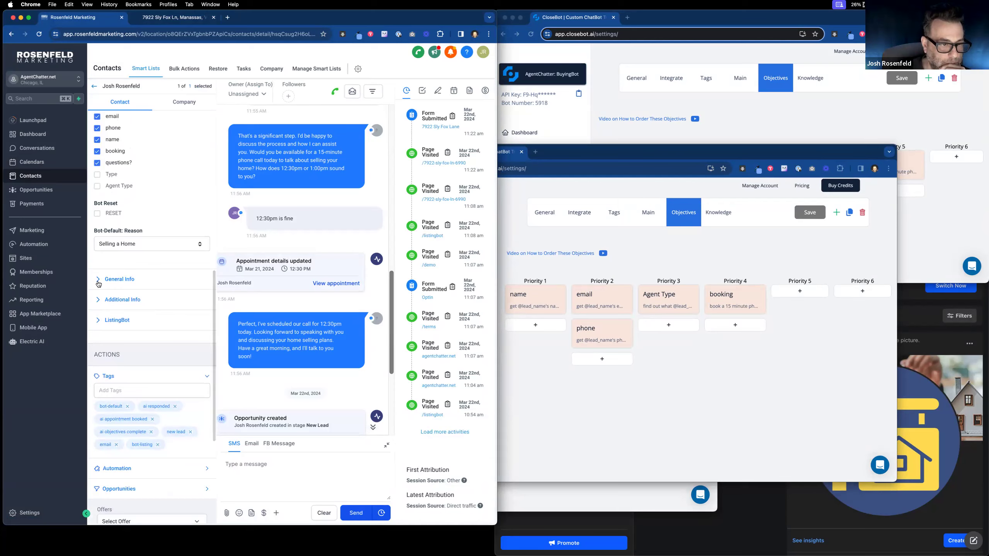
scroll(112, 336, down, 9)
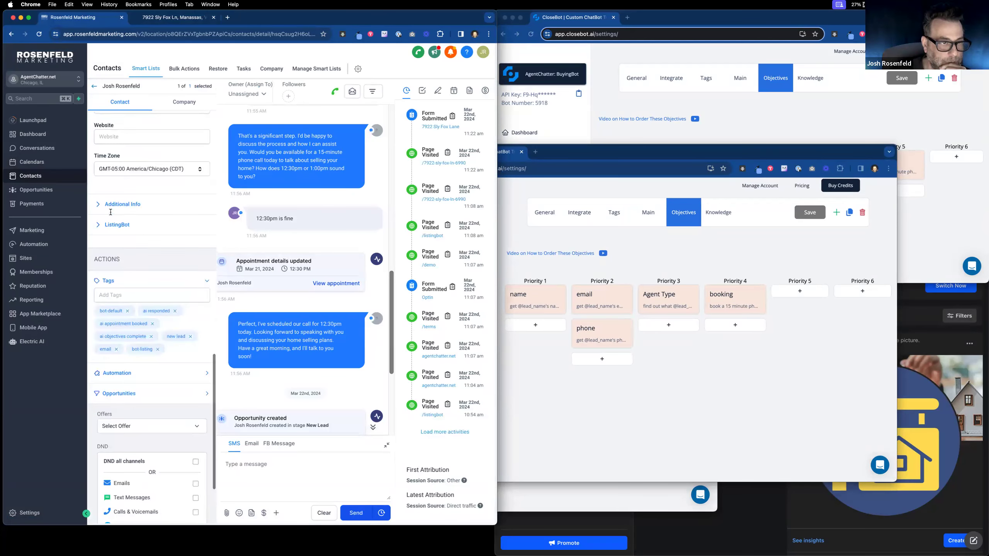
click(103, 225)
scroll(105, 226, up, 4)
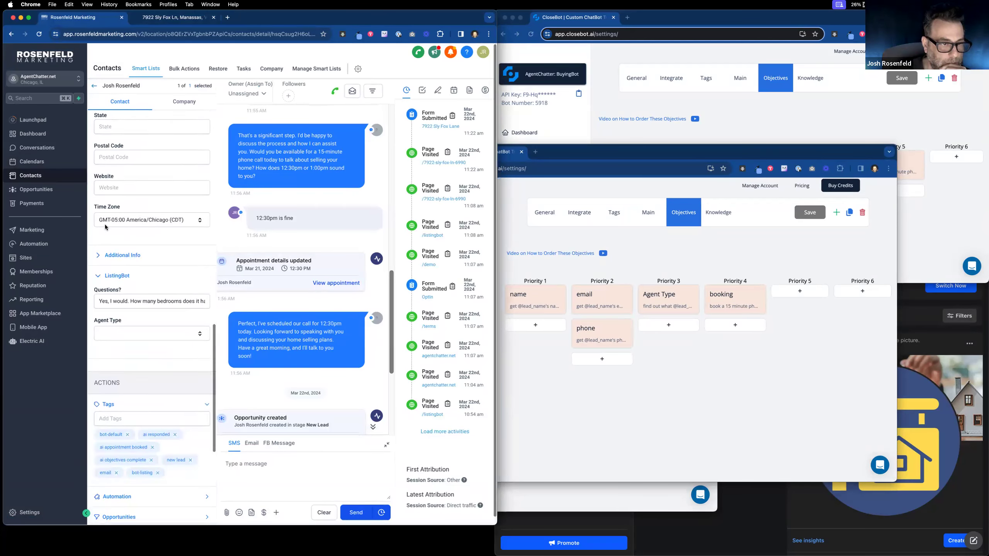
scroll(106, 227, up, 8)
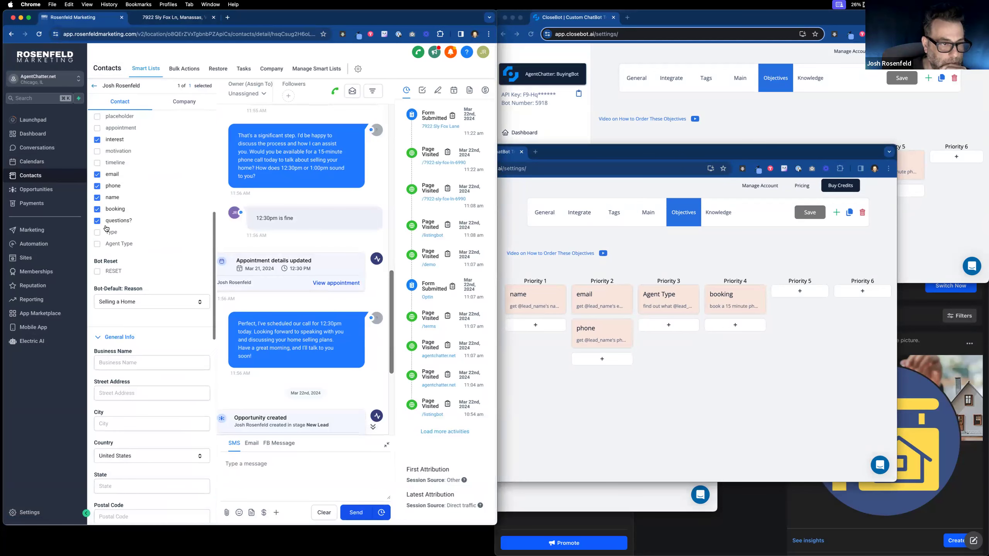
scroll(106, 229, up, 1)
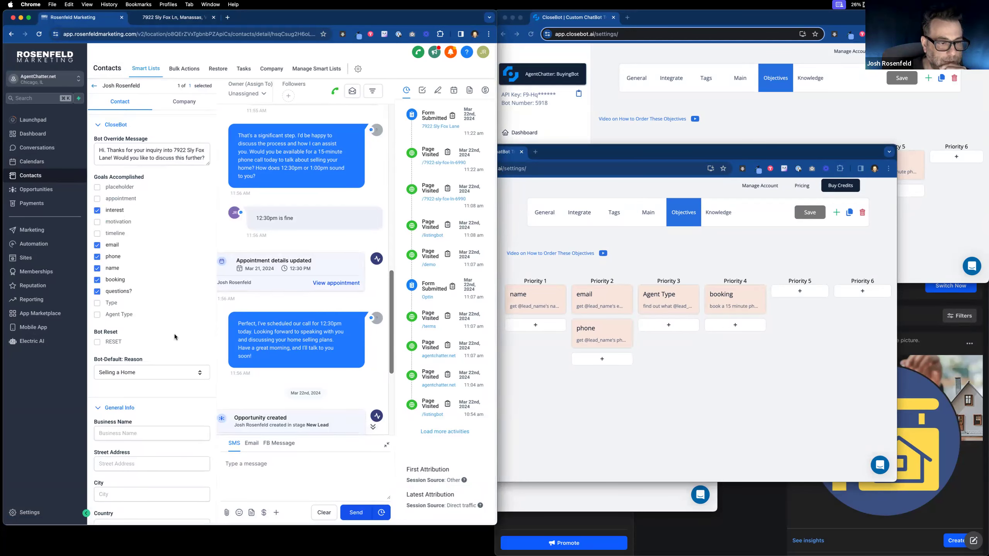
scroll(175, 336, down, 2)
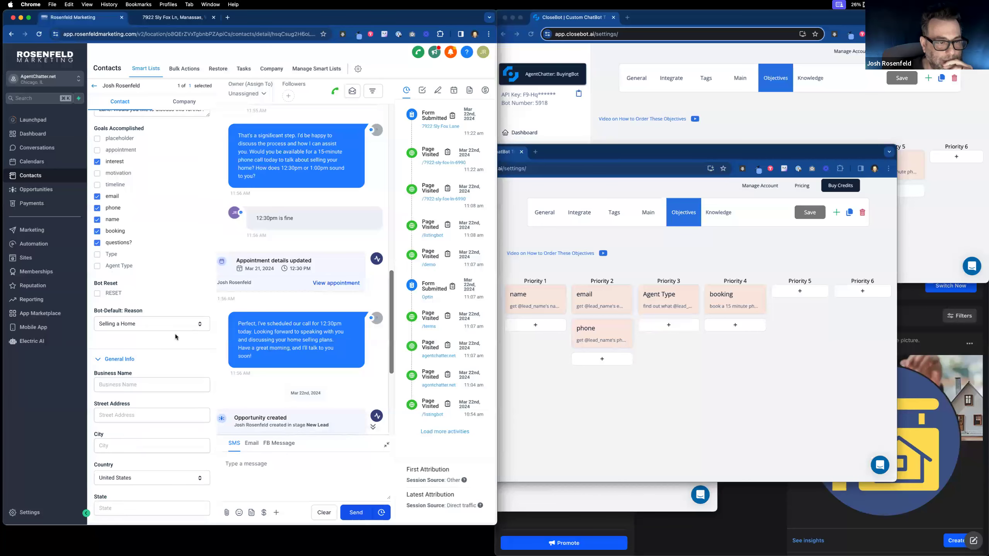
Step: Inspect the Bot-Default Reason and blank Agent Type dropdowns, keeping Selling a Home unchanged
click(185, 324)
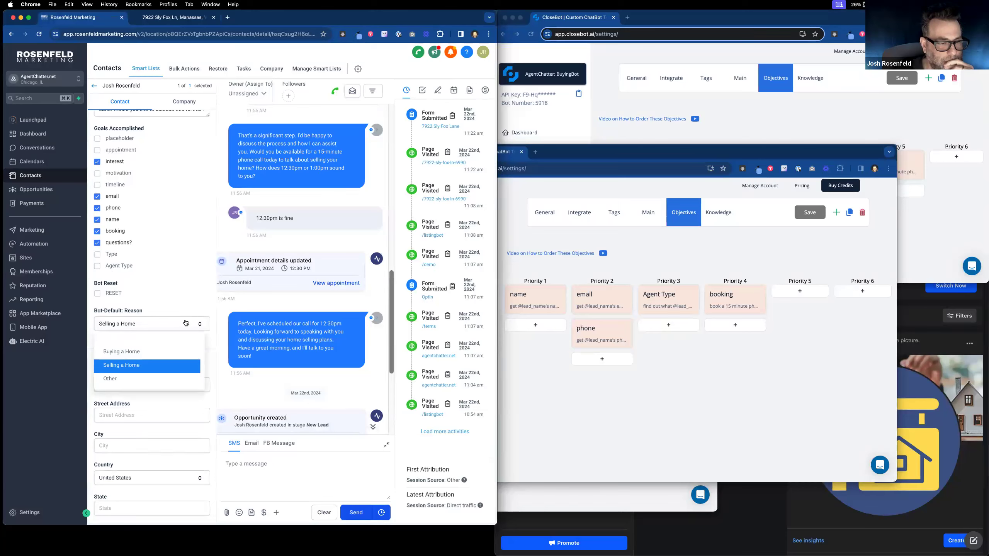
click(192, 303)
scroll(194, 340, down, 3)
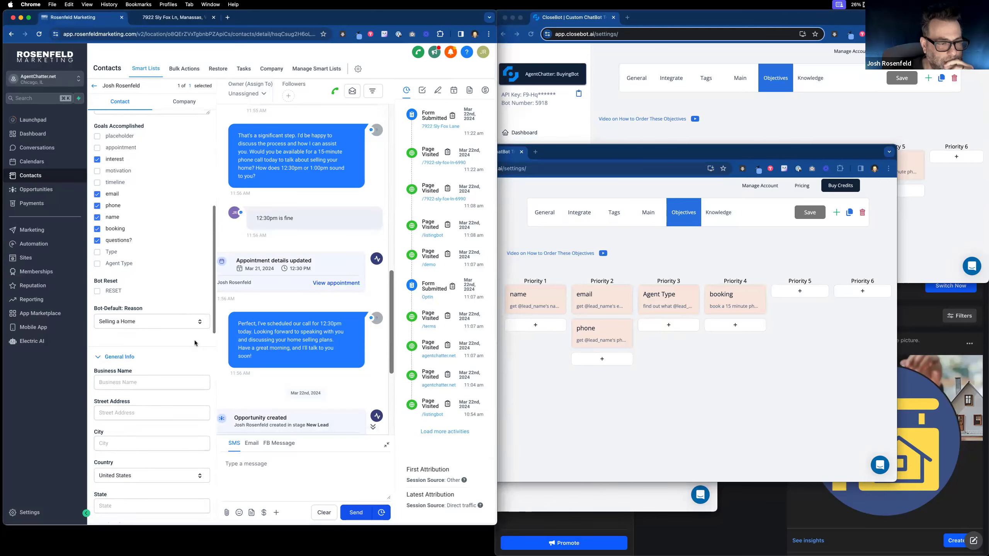
scroll(194, 340, down, 5)
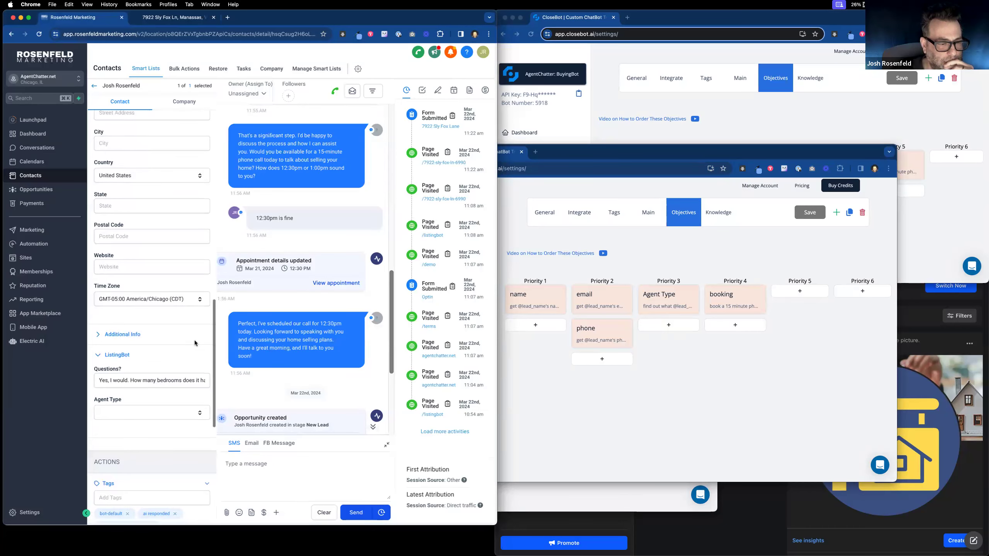
click(189, 410)
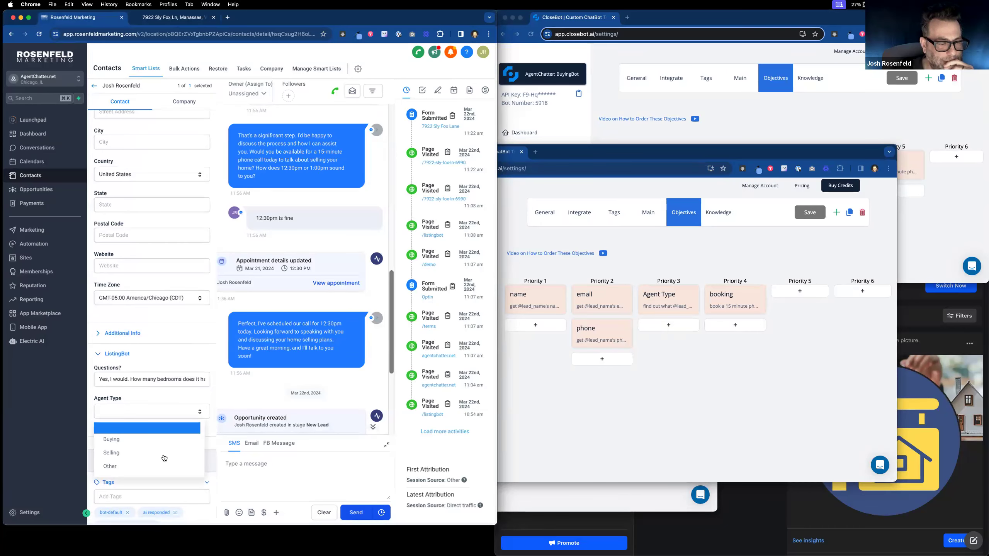
scroll(159, 338, up, 6)
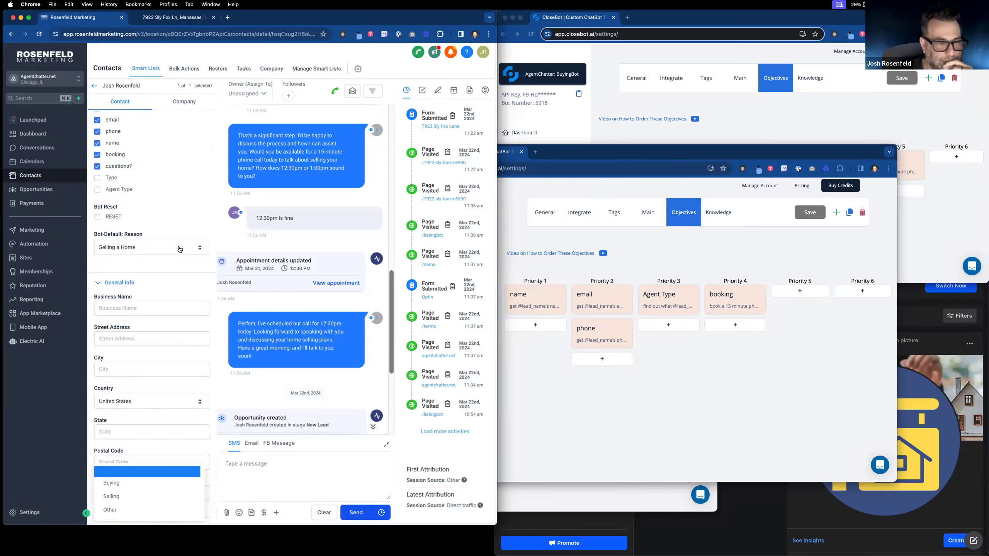
click(180, 249)
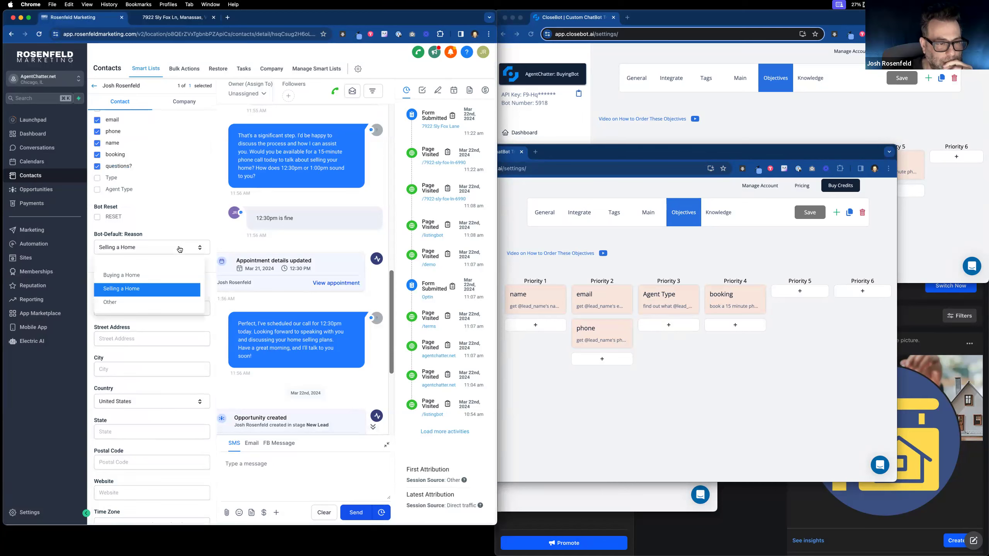
scroll(184, 226, down, 1)
click(184, 226)
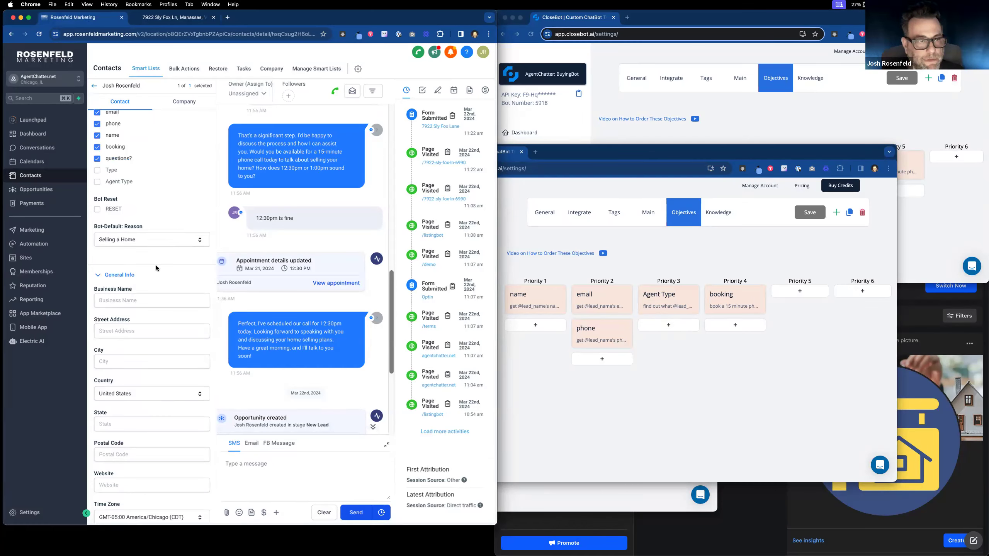
scroll(156, 266, up, 3)
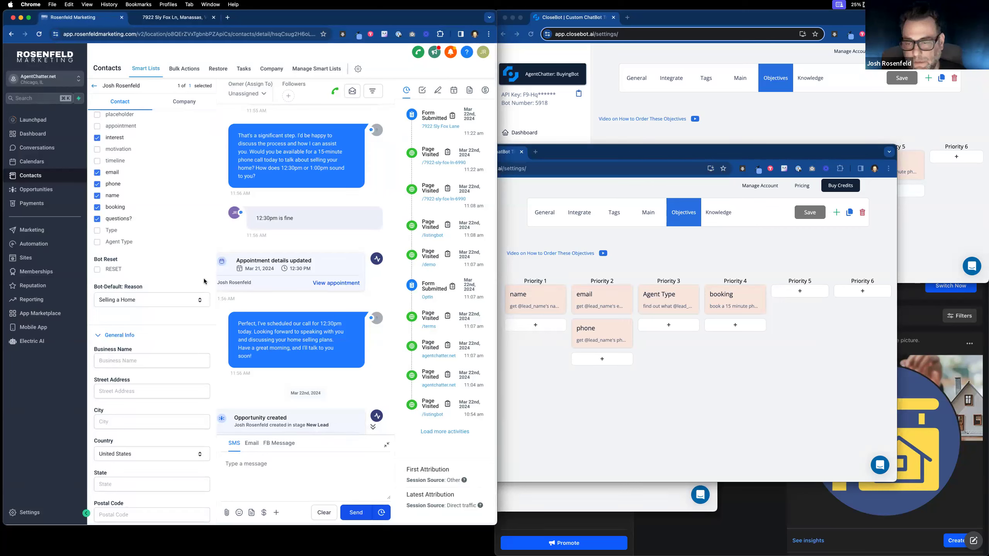
Step: Review the details of the Receptionist bot's Agent Type objective
drag(628, 156, 281, 36)
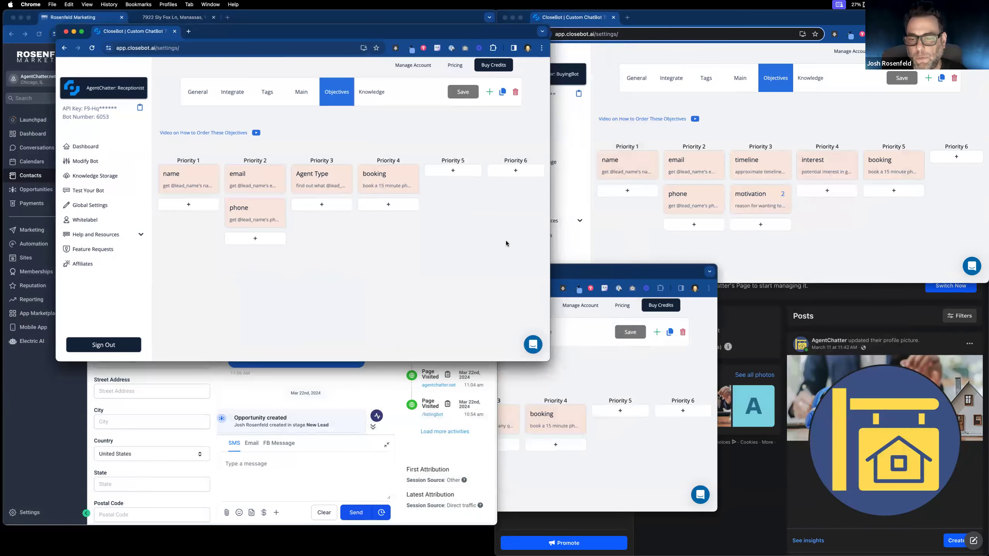
click(589, 270)
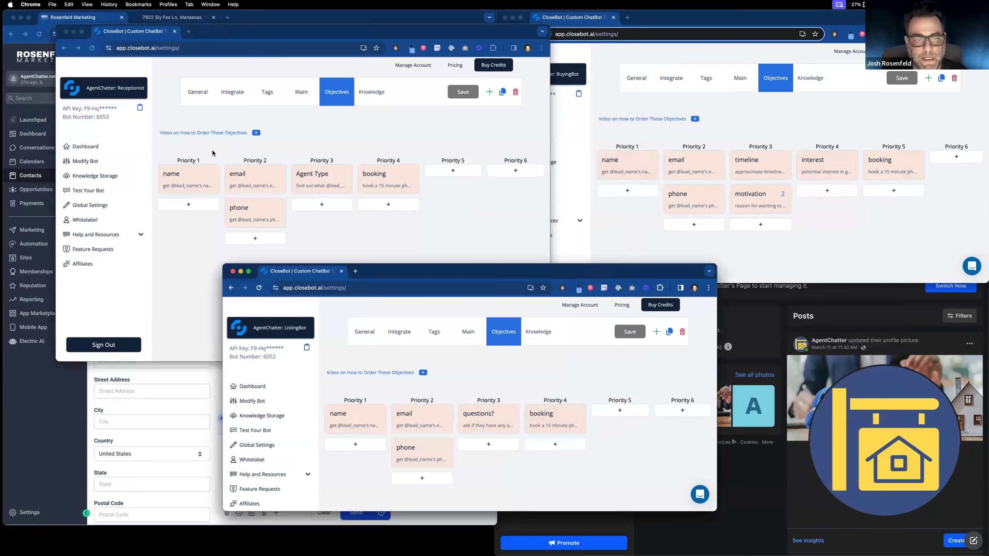
click(301, 175)
click(301, 175)
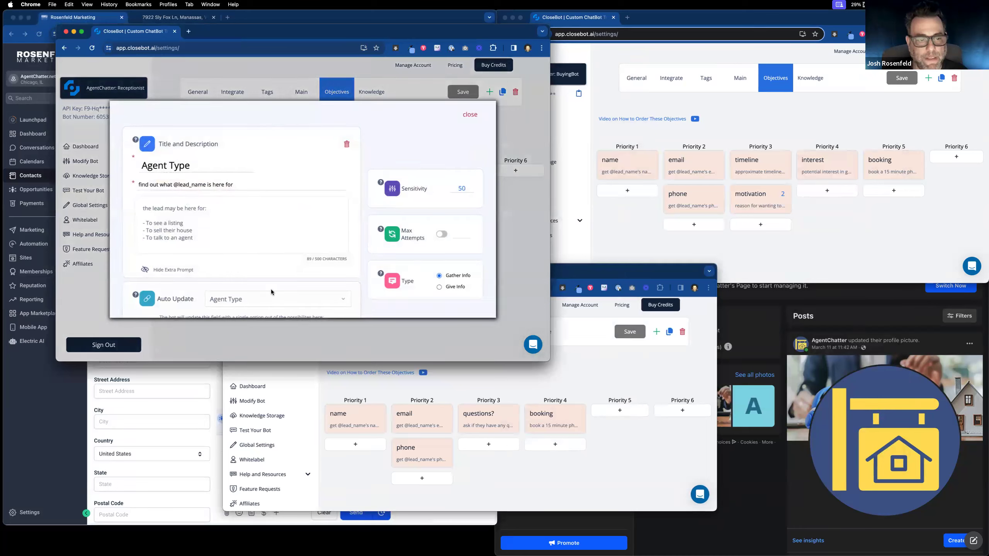
scroll(277, 282, down, 3)
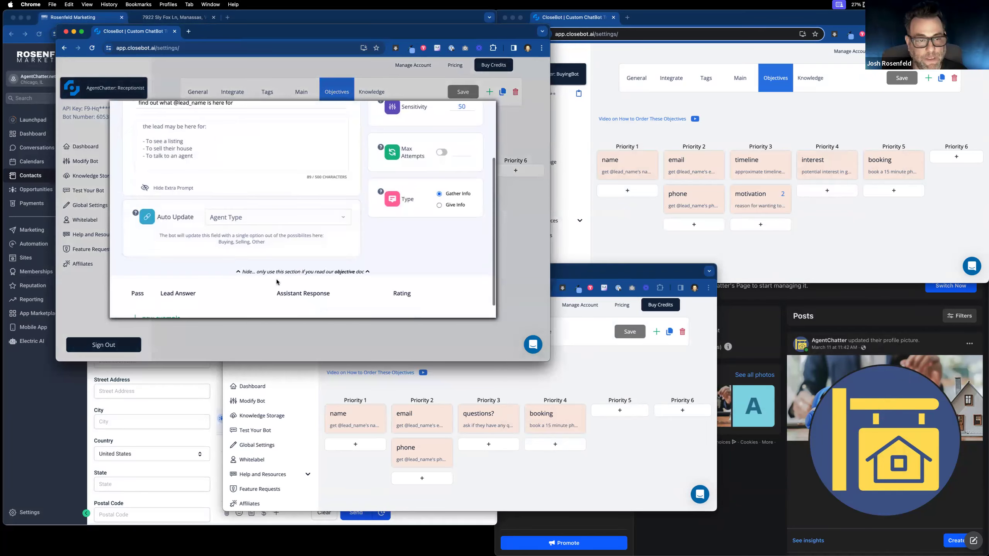
scroll(470, 164, up, 5)
Step: Move the booking objective from Priority 4 down to Priority 5
click(478, 121)
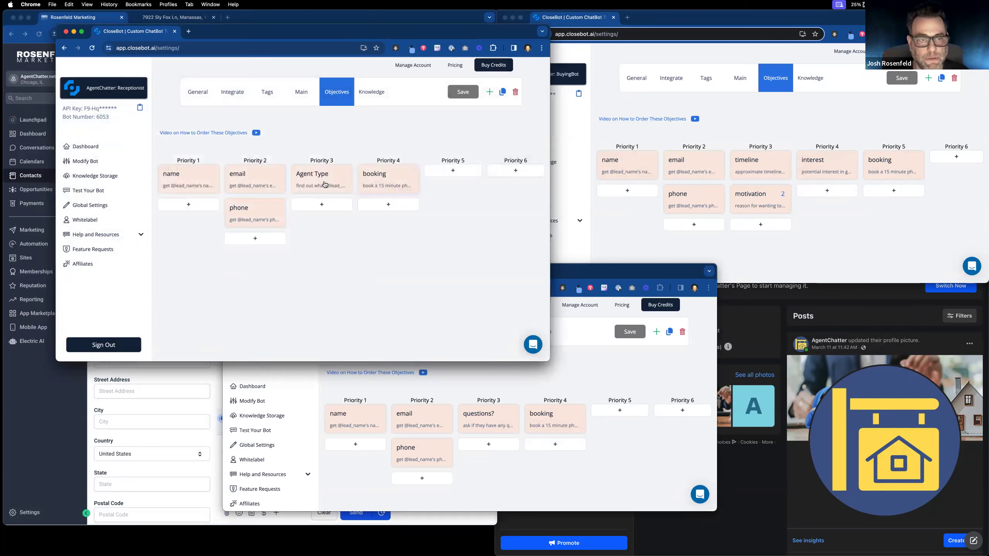
mouse_move(141, 96)
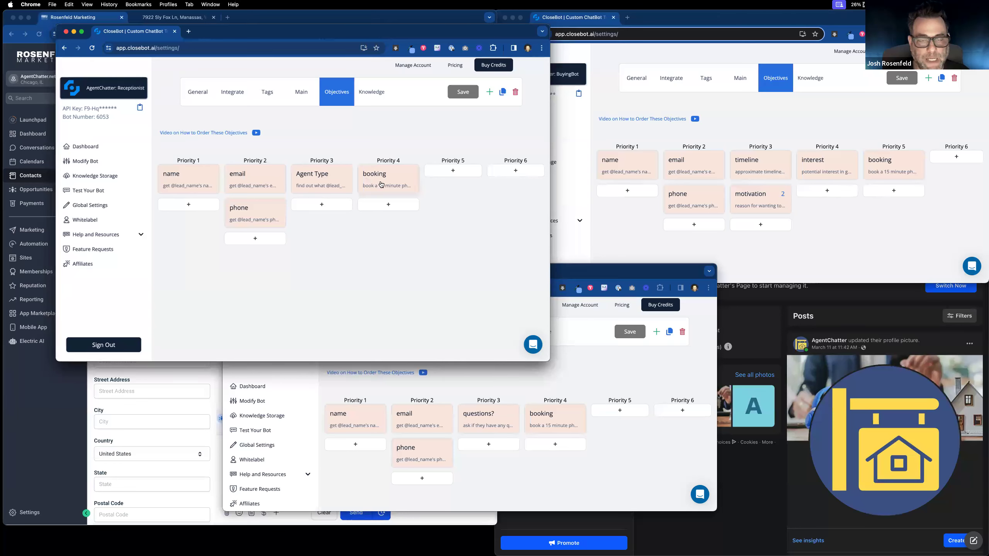
drag(384, 183, 448, 182)
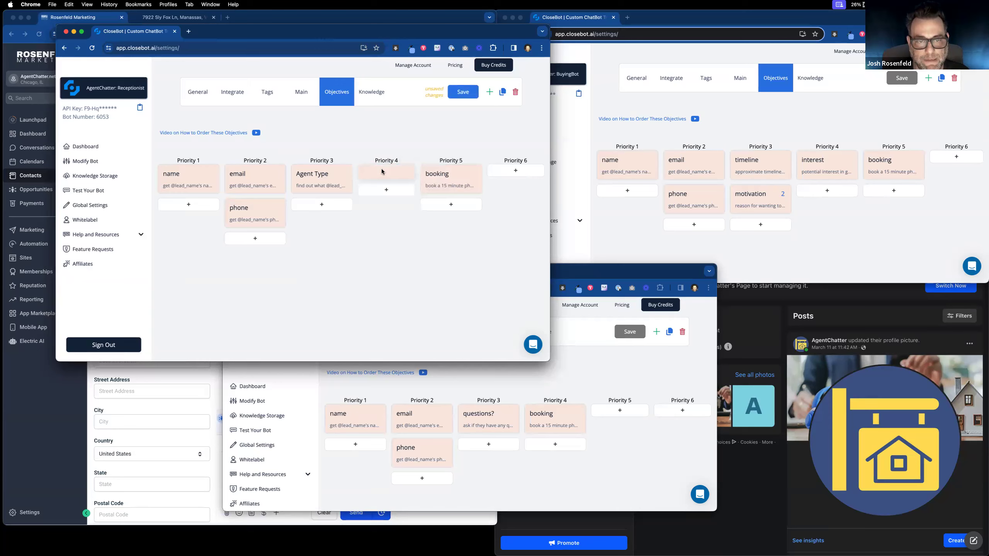
Step: Add Priority 4 objective 'thanks' described 'thank them and tell them one second or whatever', ending with a question mark
click(382, 170)
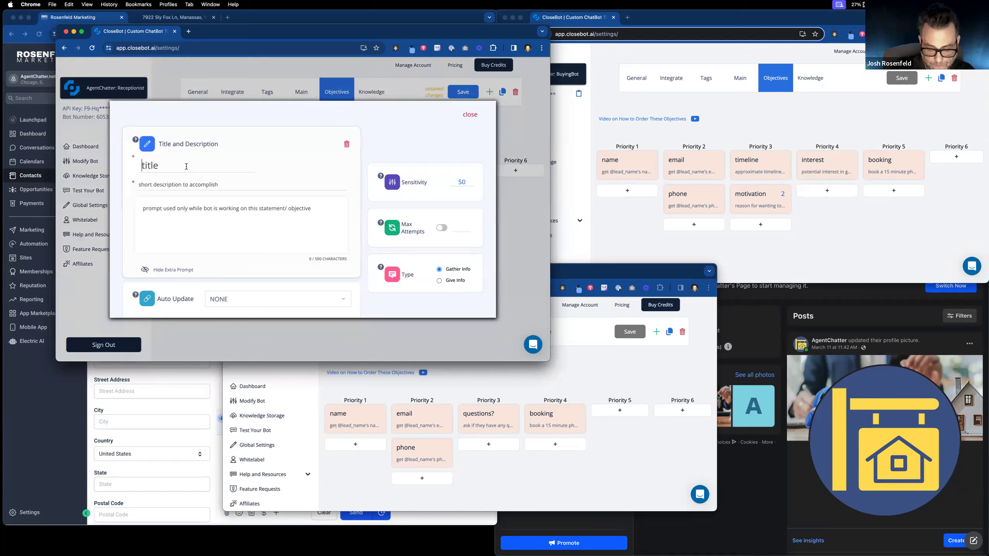
click(186, 166)
text(thanks)
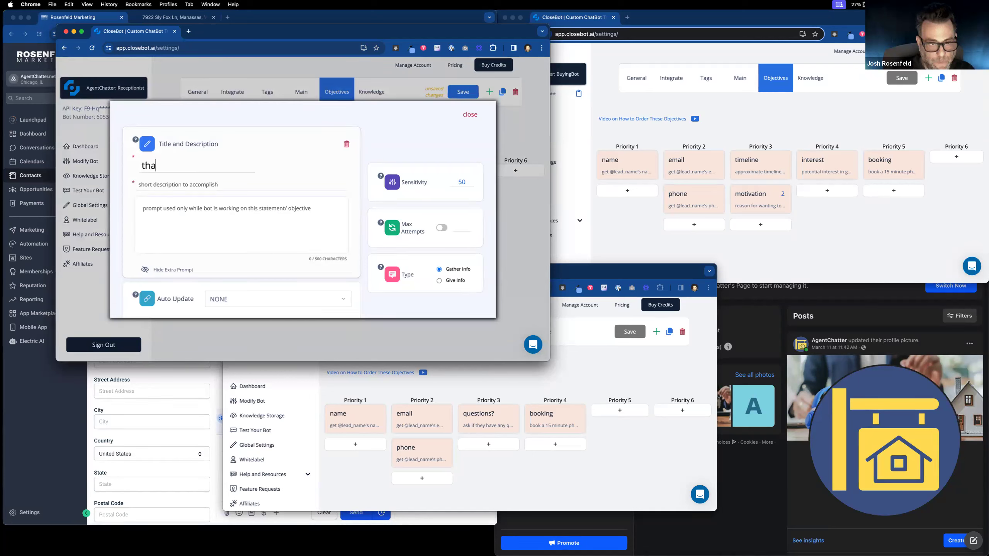
click(190, 184)
text(thank them)
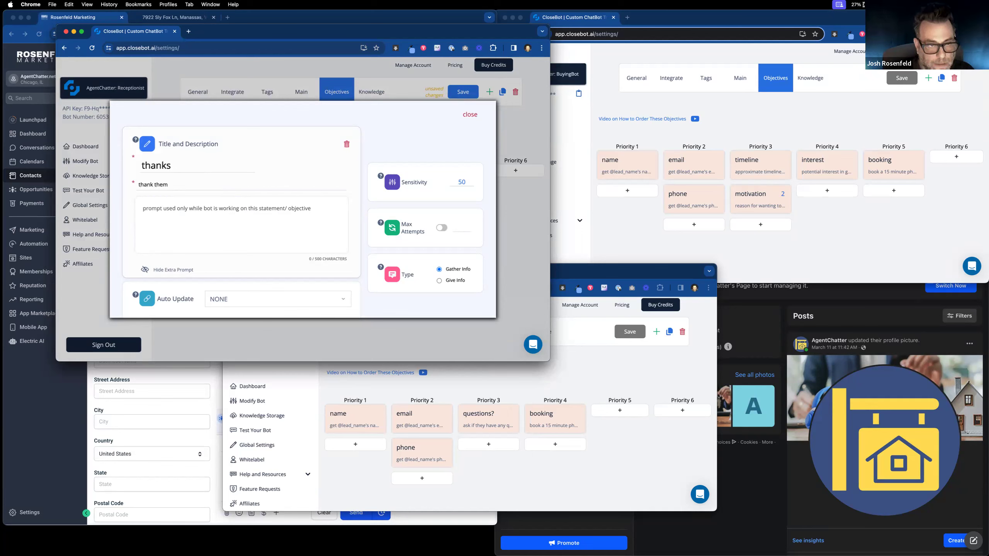
text( and tell them )
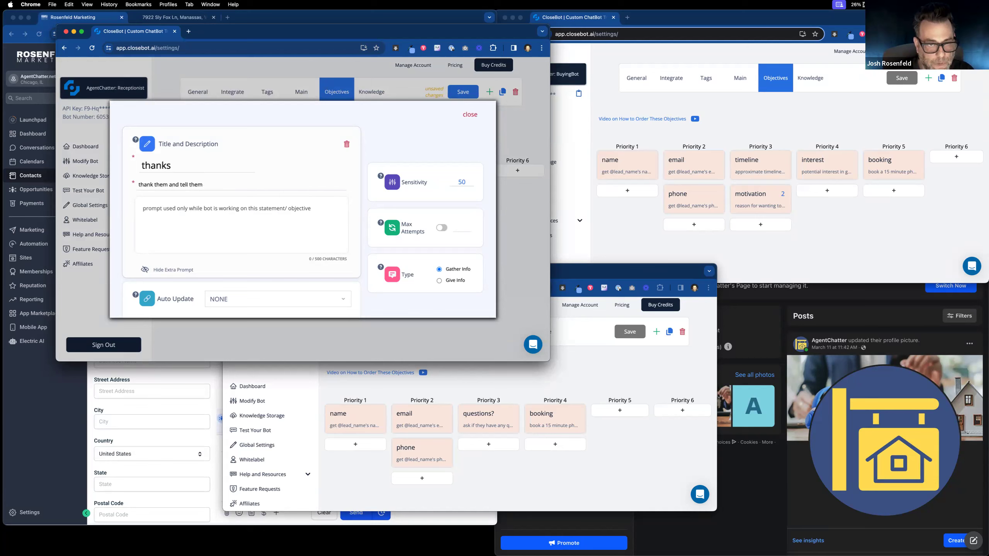
text(one second or whatever)
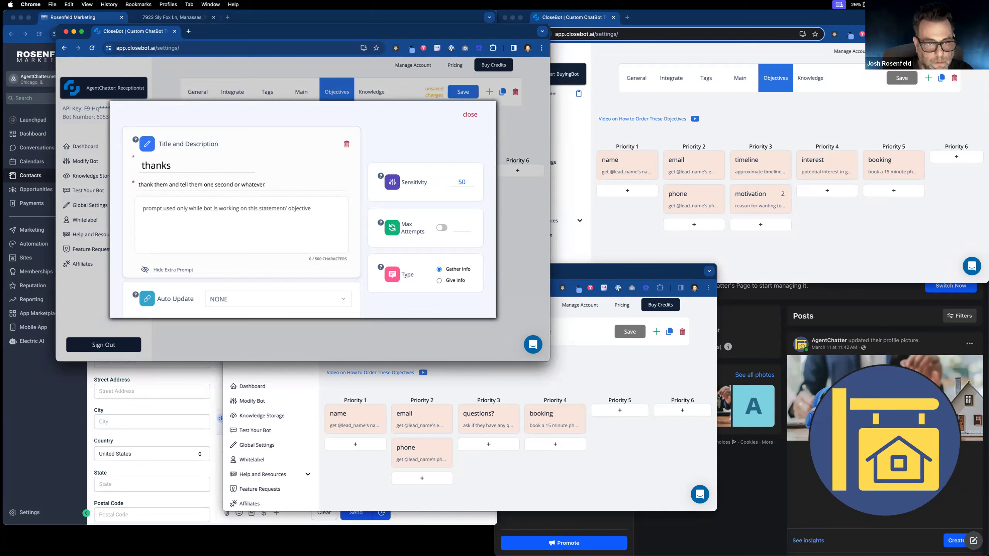
click(253, 207)
text(thi)
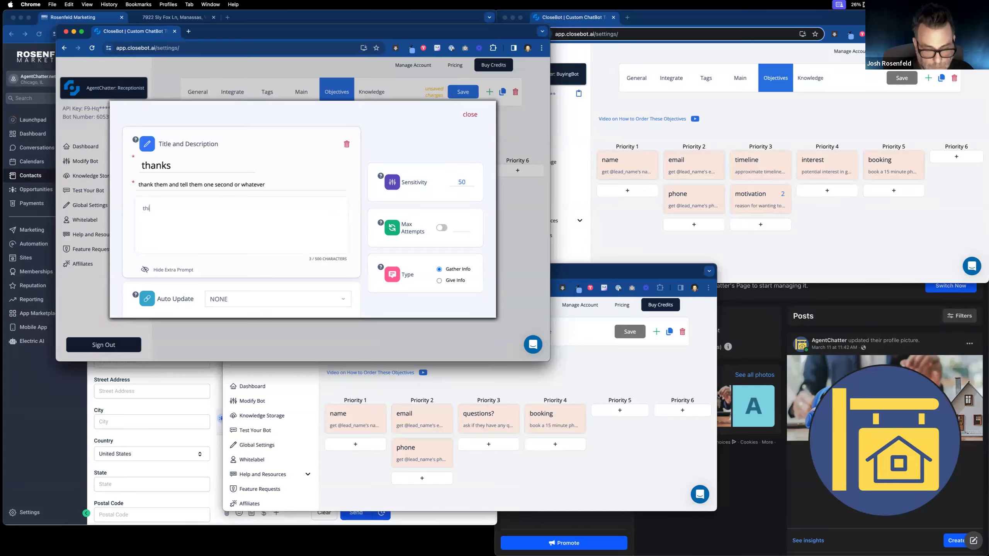
text(s is a question)
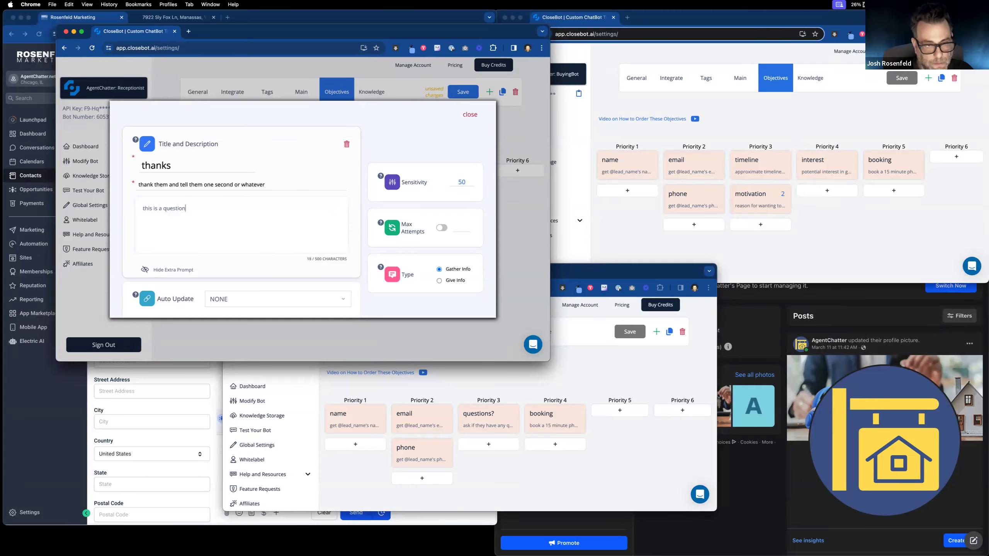
text( so end with a question mark)
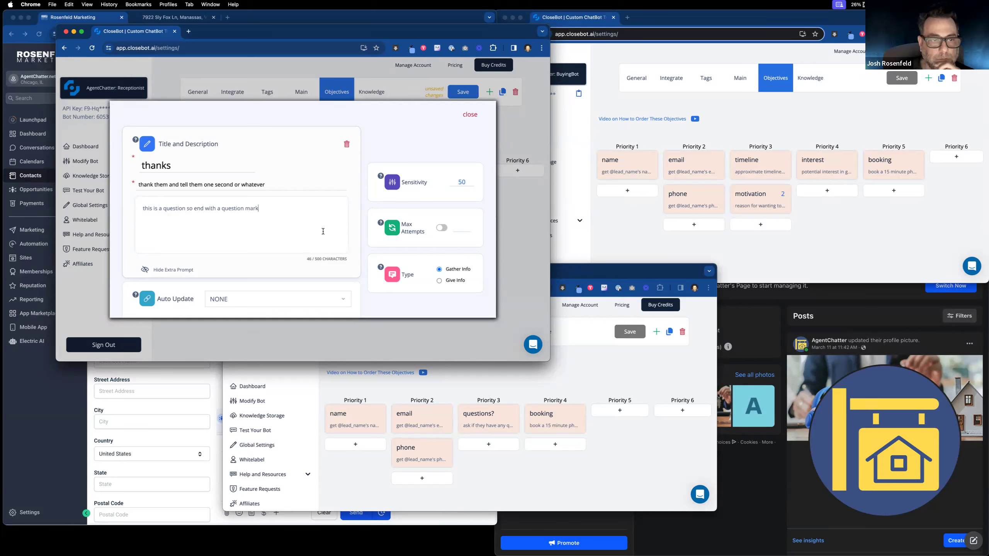
click(470, 115)
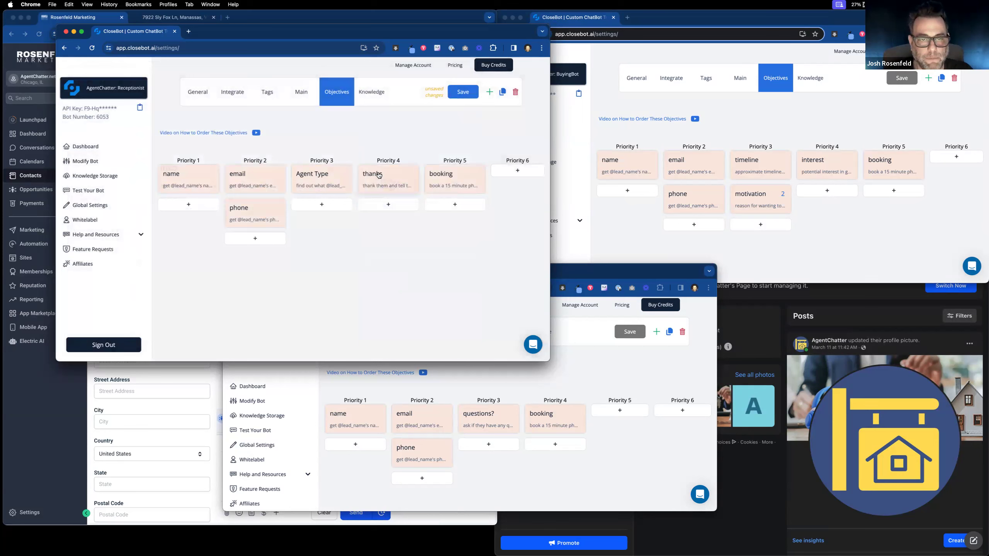
Step: Append '-router' to the thanks objective's title, making it thanks-router
click(380, 176)
text(-router)
click(472, 115)
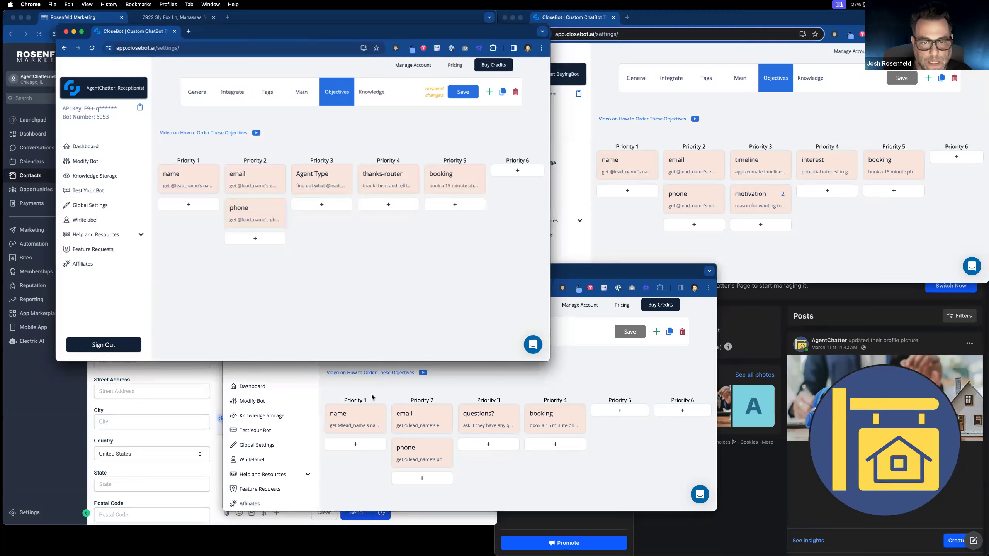
drag(570, 278, 568, 268)
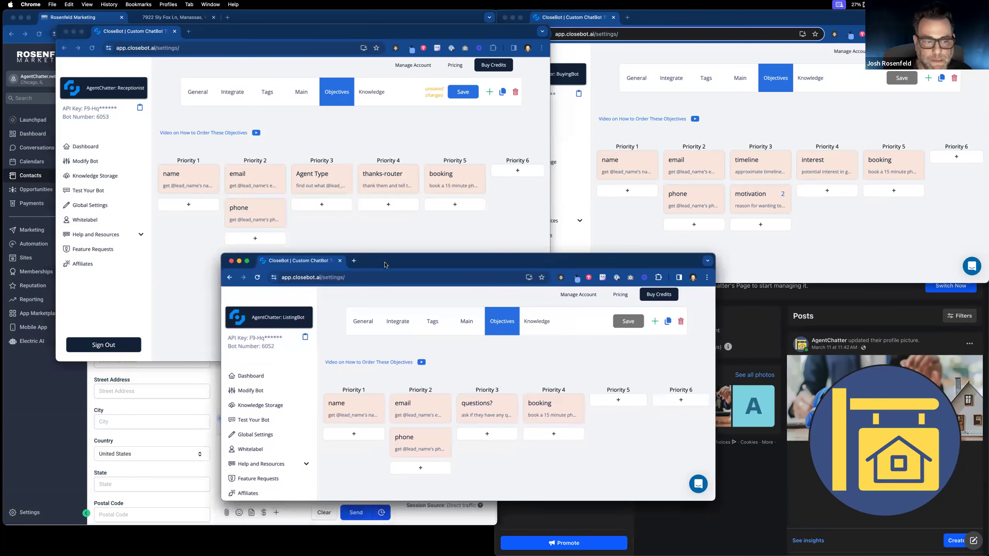
click(47, 363)
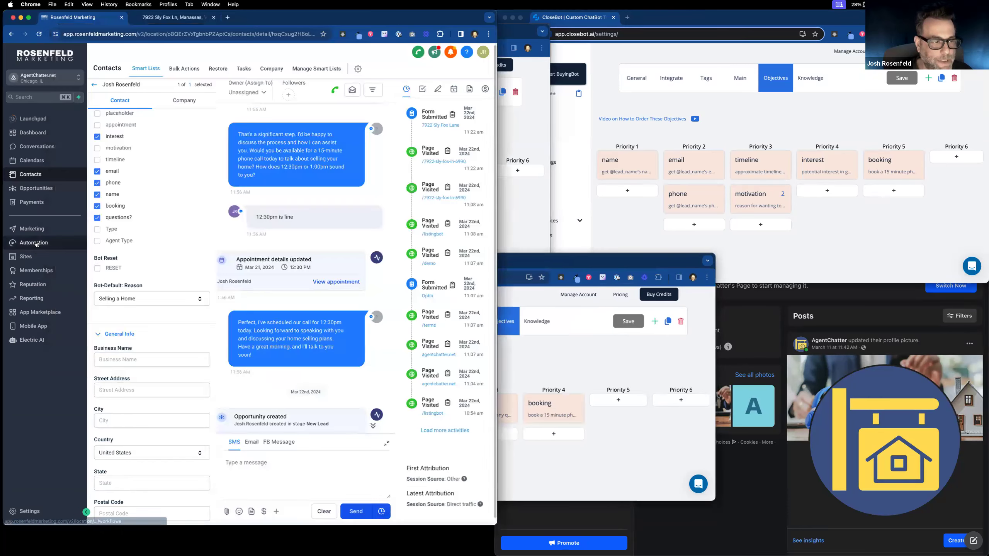
Step: Open the 2: Process Message workflow in the CloseBot V4 workflows folder
click(34, 244)
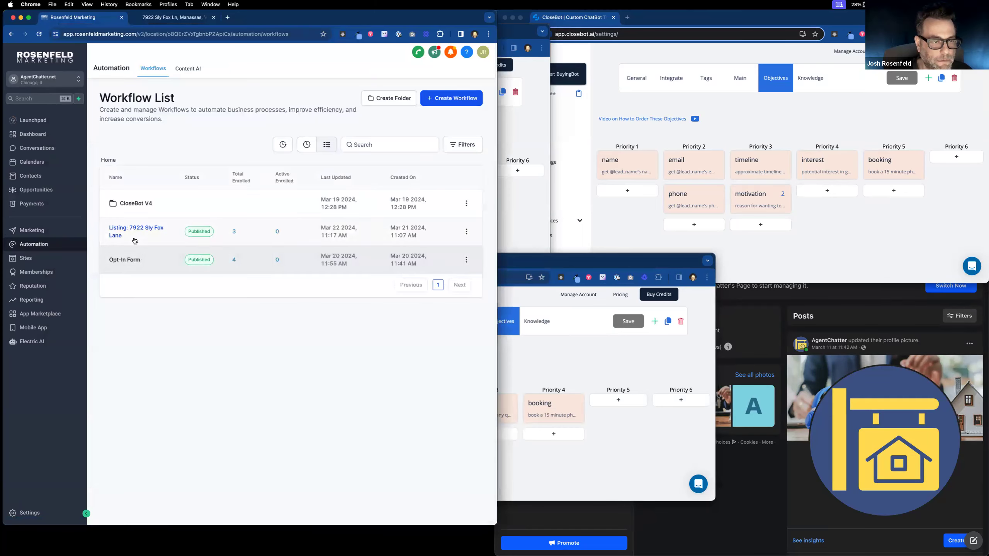
click(131, 206)
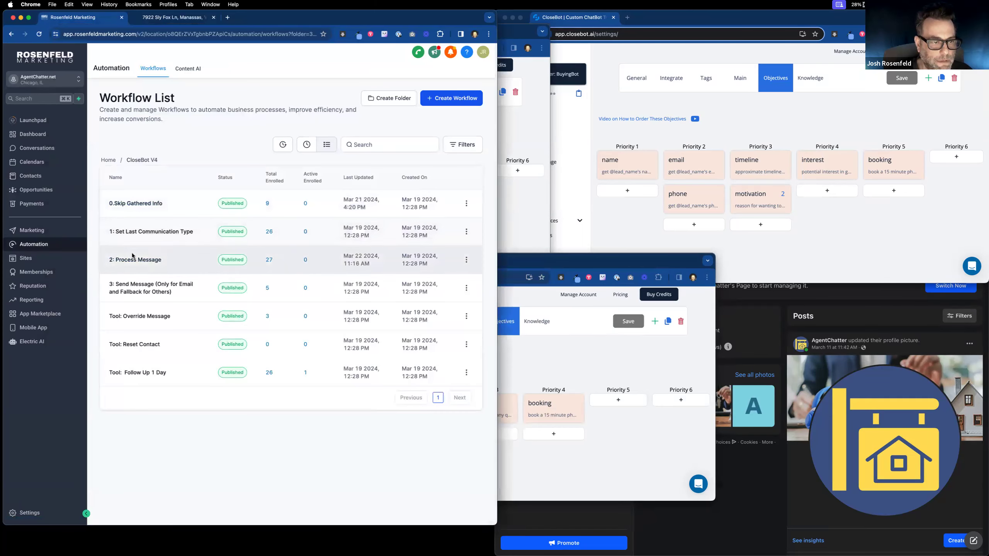
click(348, 229)
click(517, 146)
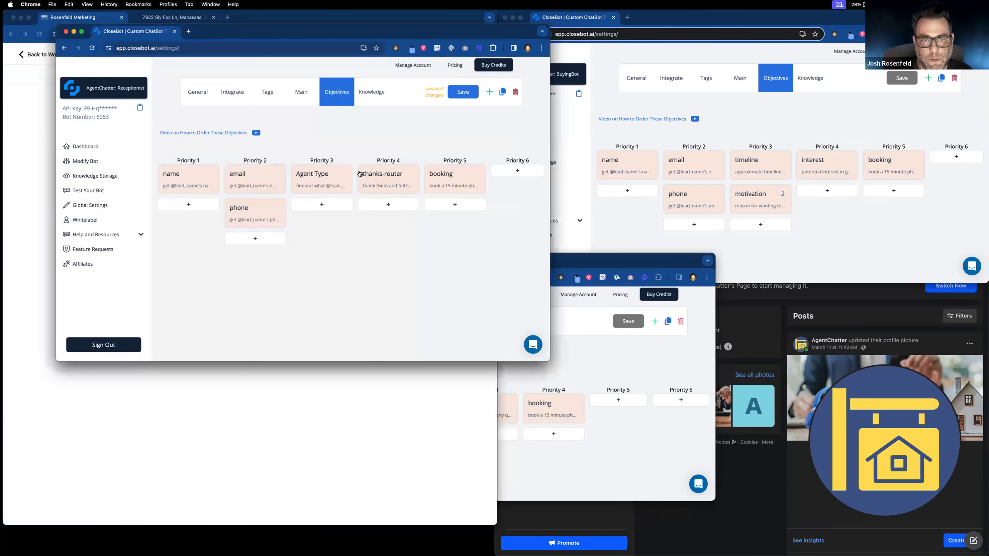
click(595, 350)
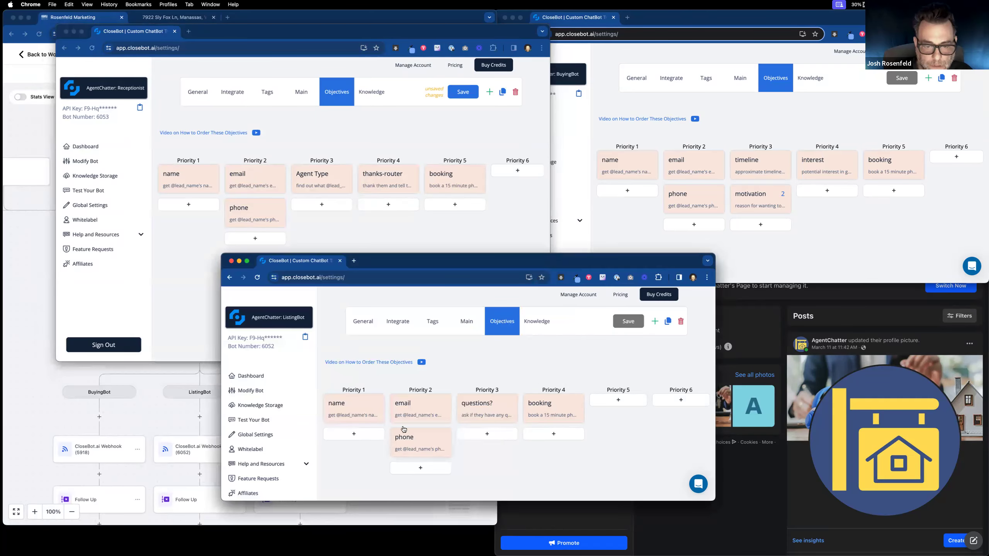
Step: Reorder ListingBot's Priority 1 to email, name, phone and add a Priority 2 thanks-router objective
drag(413, 409, 343, 413)
drag(408, 411, 354, 421)
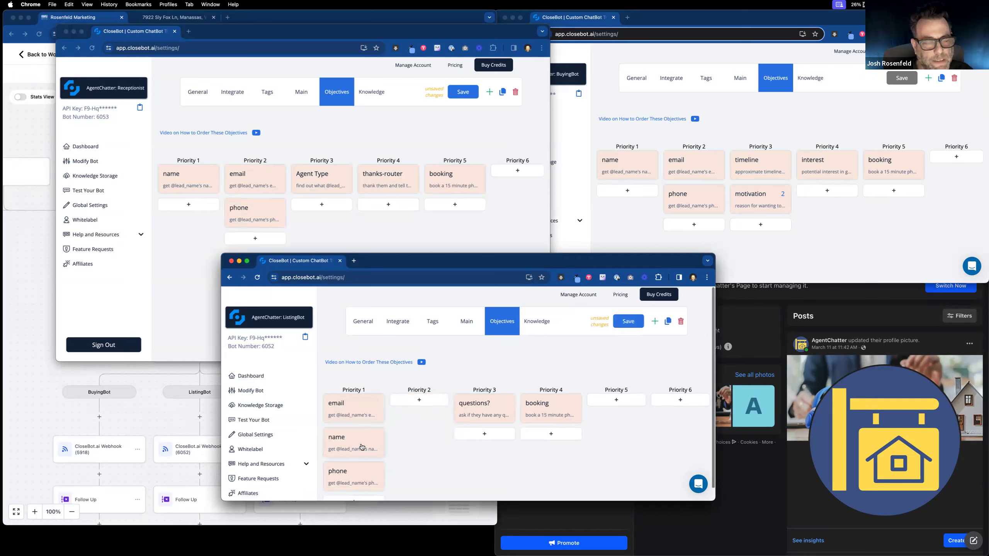
click(419, 400)
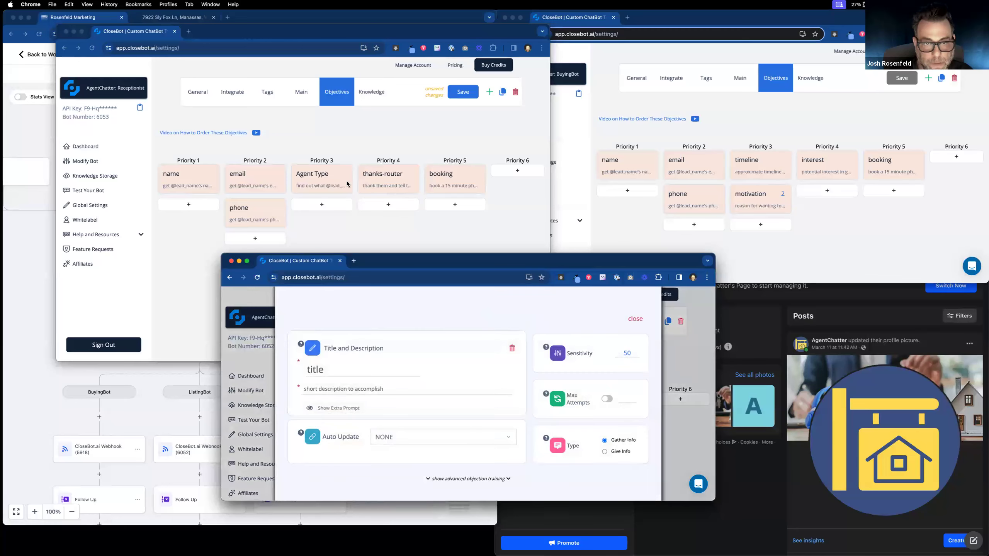
text(tha)
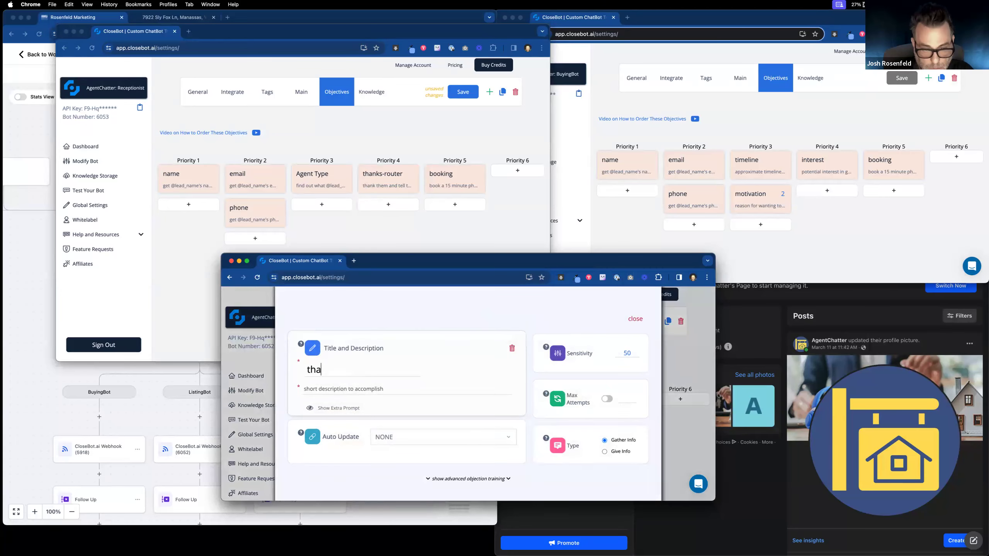
text(nks-rou)
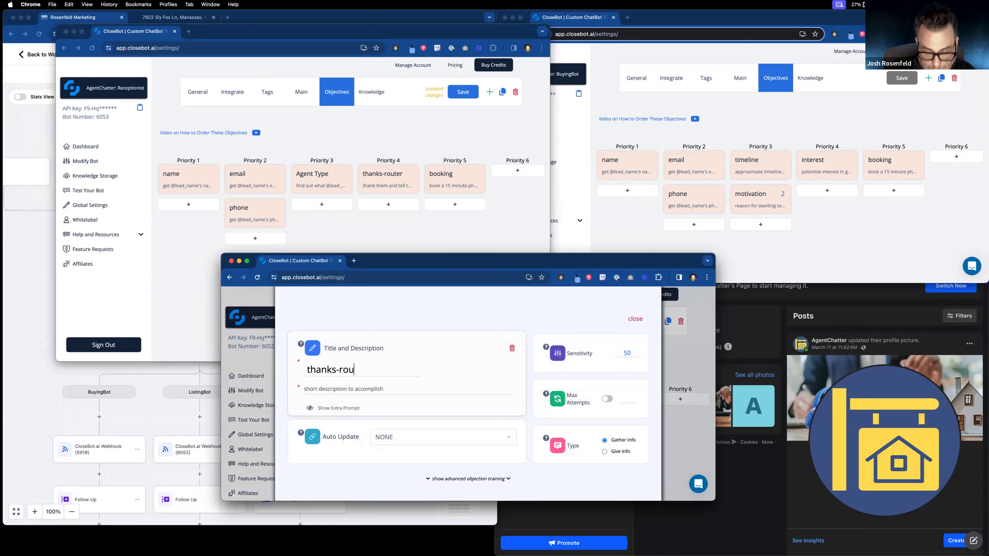
text(ter)
key(Tab)
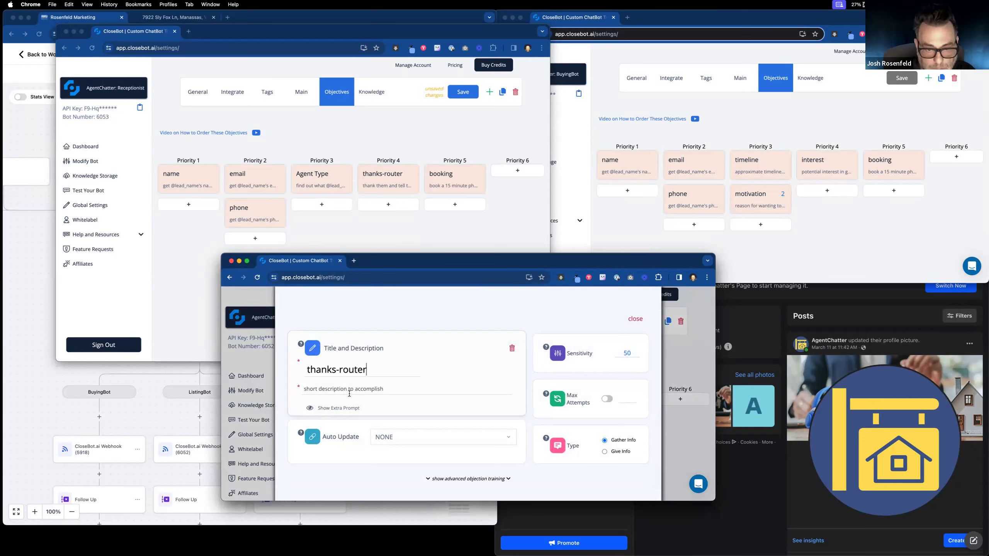
Step: Copy the Receptionist's thanks-router description into ListingBot's thanks-router description
click(402, 180)
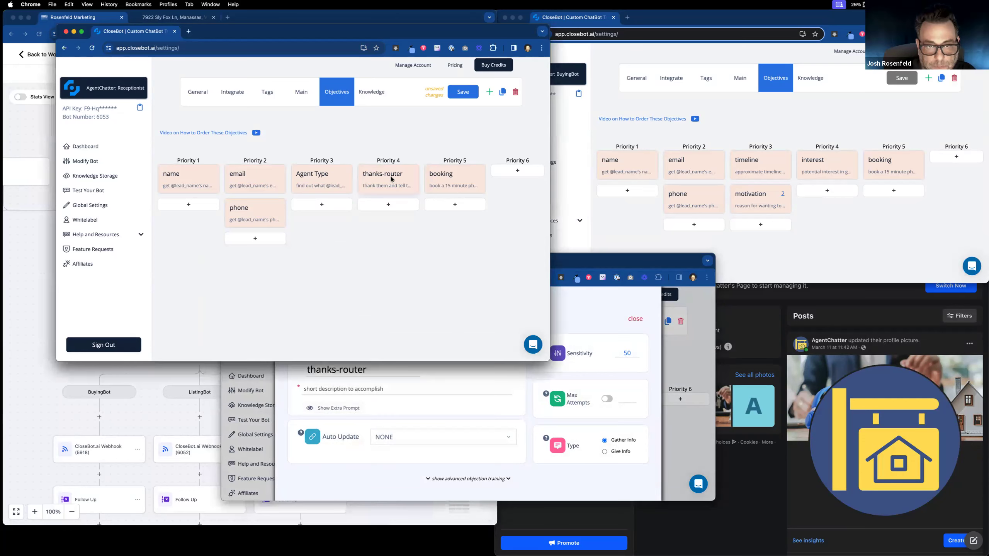
click(391, 180)
triple_click(152, 185)
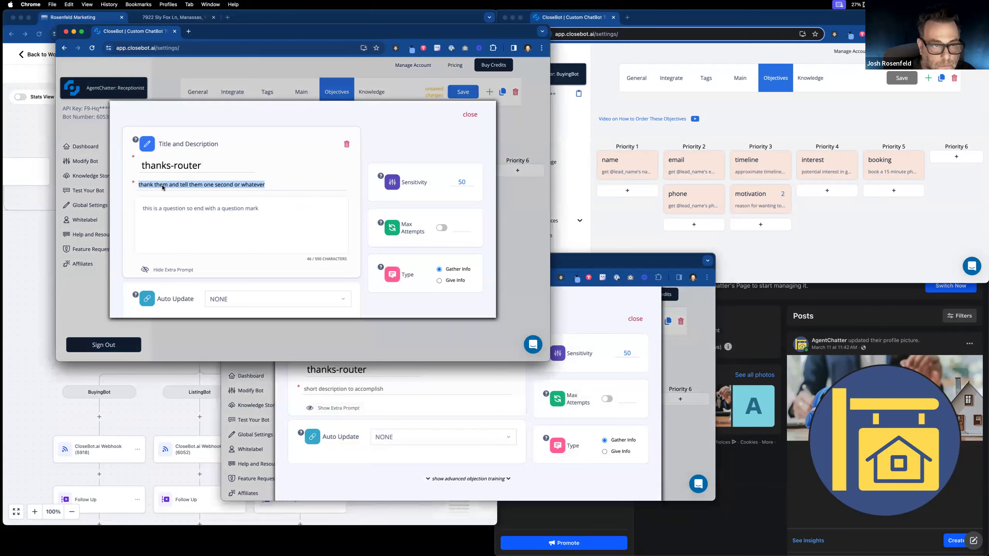
right_click(163, 188)
click(187, 245)
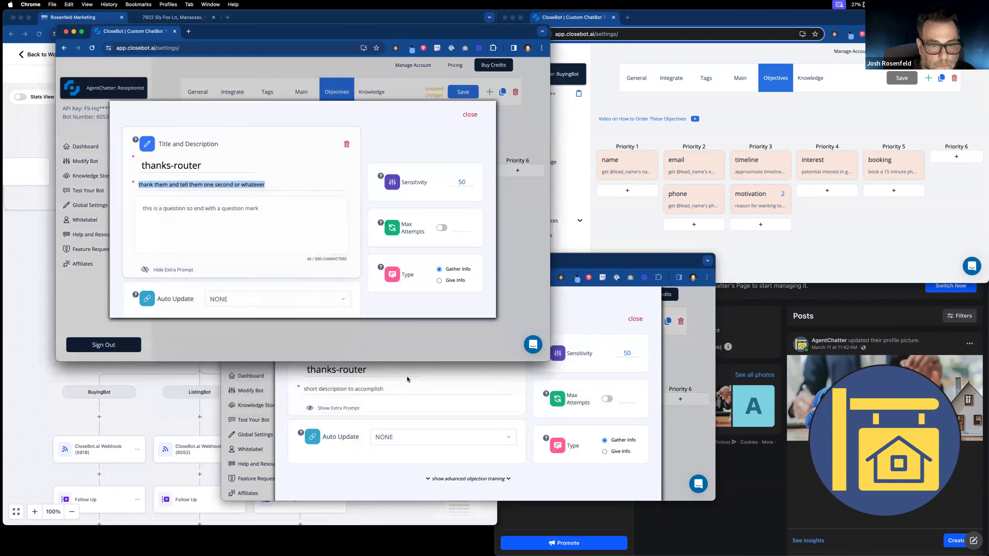
click(402, 387)
key(super+v)
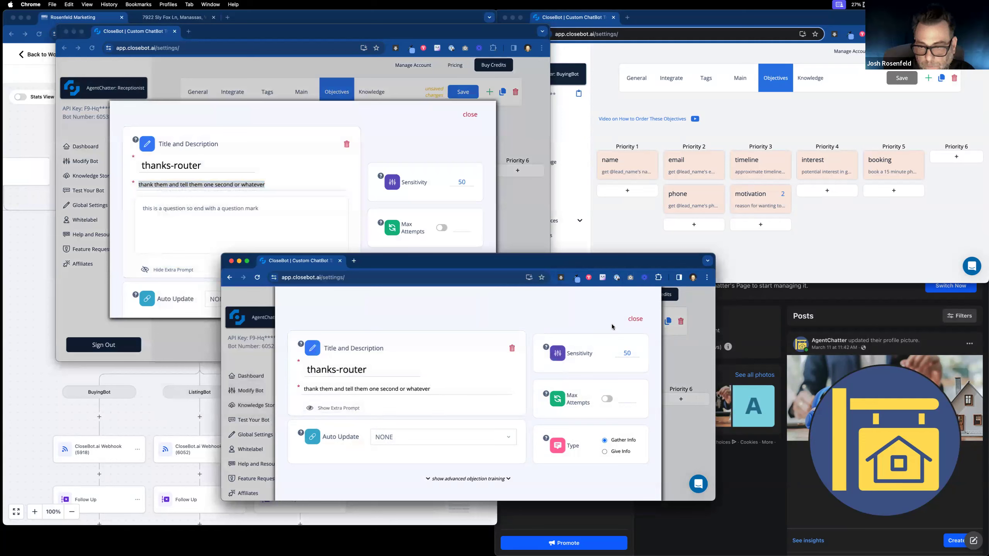
click(639, 320)
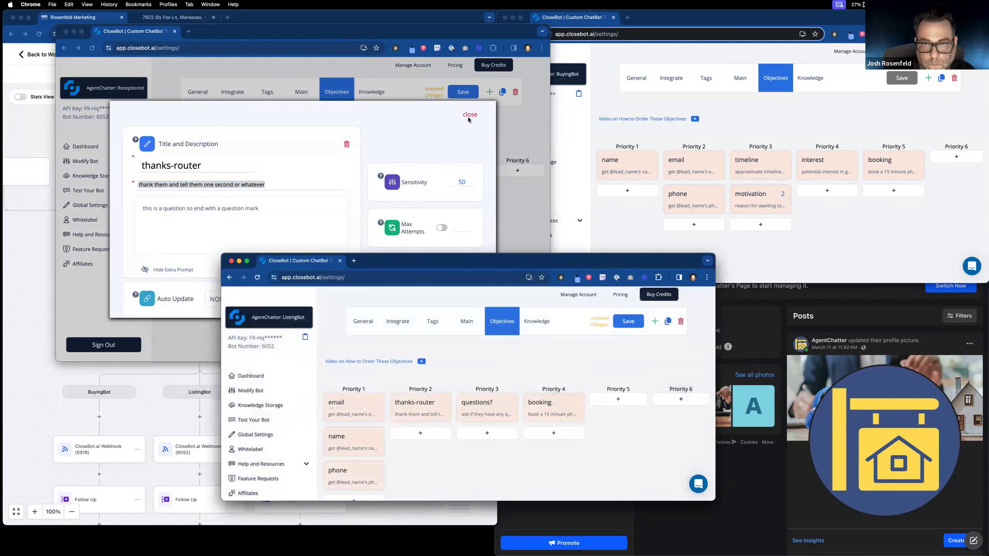
Step: Save both the ListingBot and Receptionist bot objectives and return to the workflow list
click(542, 219)
click(625, 324)
click(626, 324)
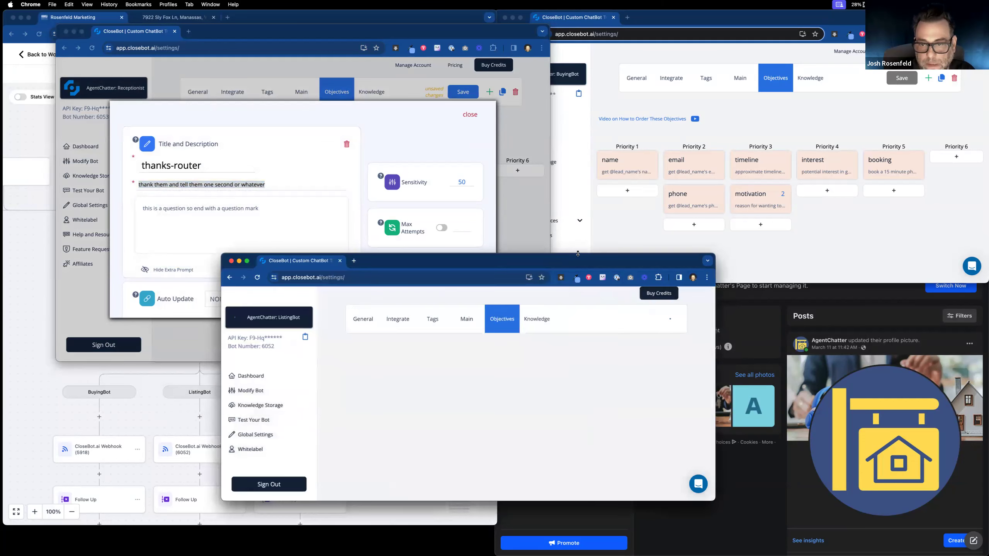
click(456, 94)
click(456, 93)
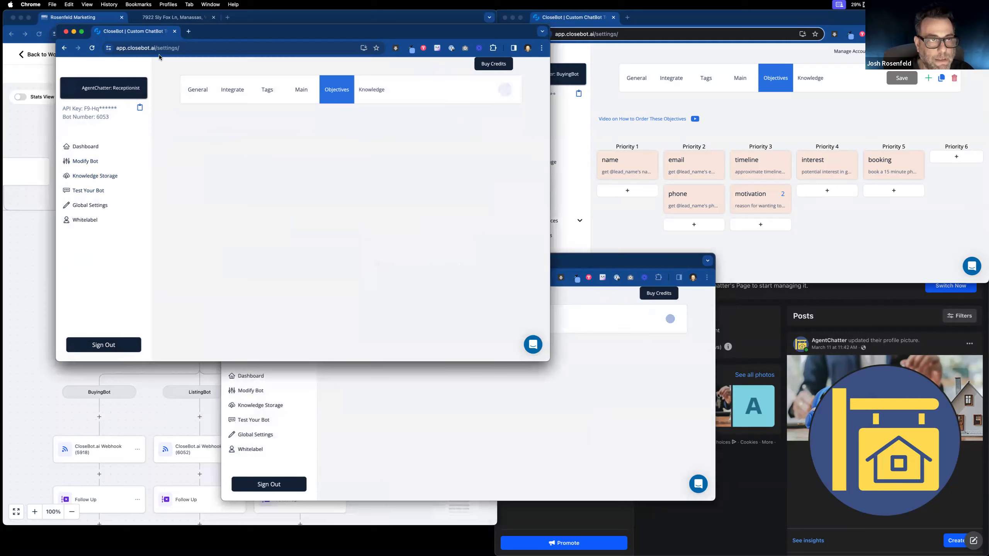
click(31, 55)
click(31, 55)
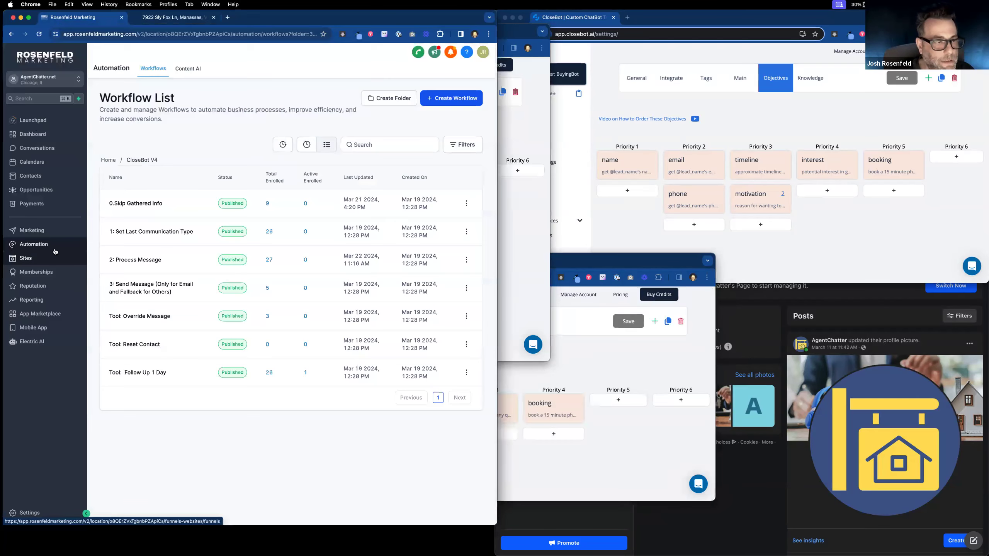
Step: Add a Single Line custom field named Thanks in the ListingBot group via Settings > Custom Fields
click(34, 512)
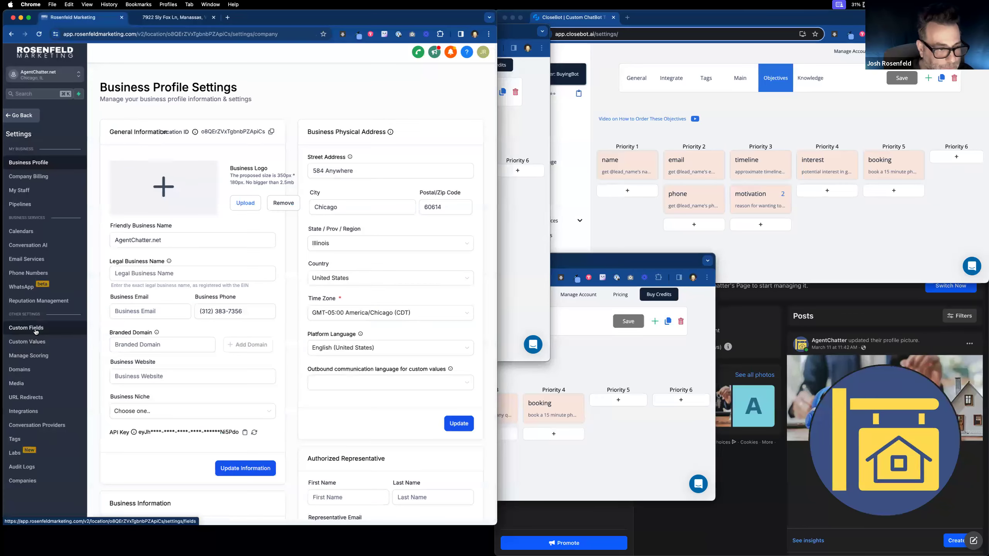
click(36, 329)
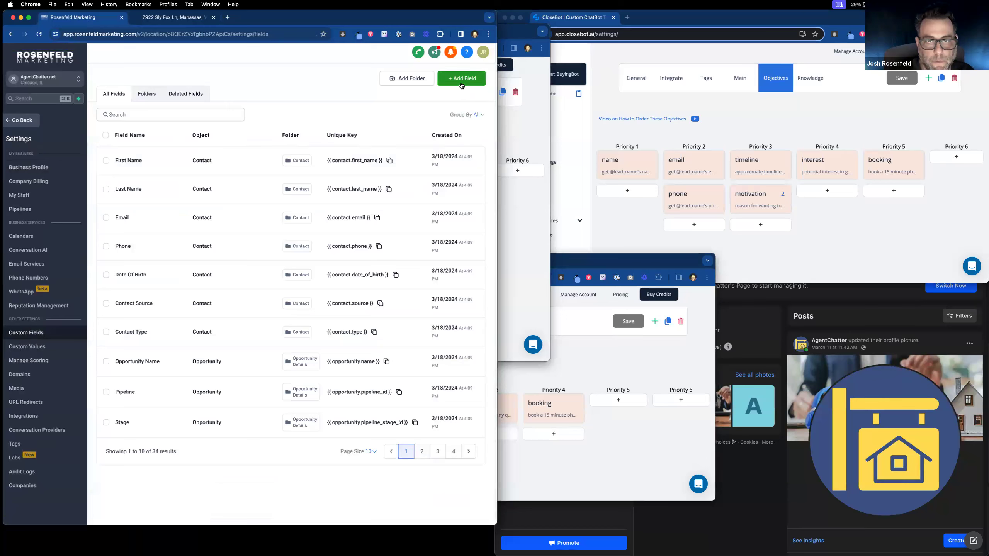
click(462, 79)
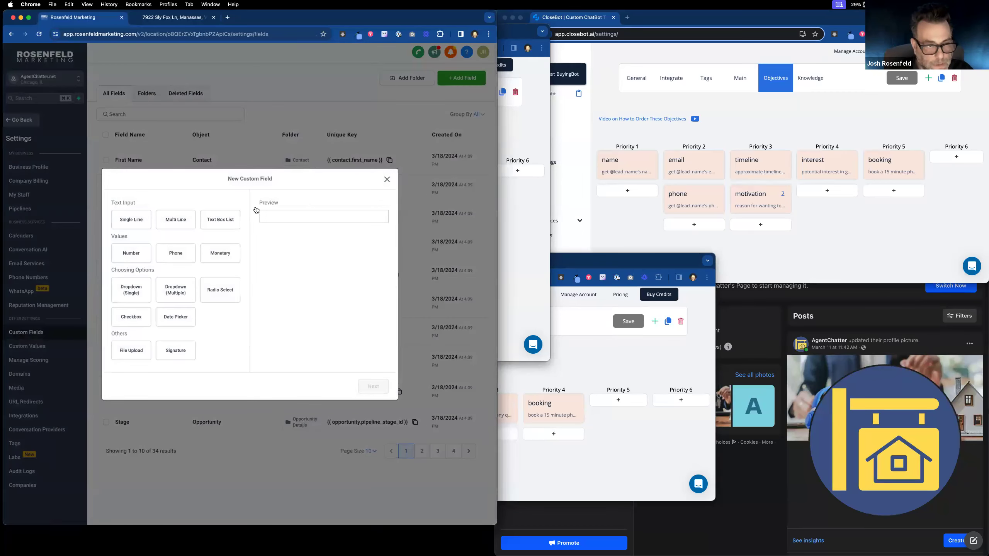
click(131, 220)
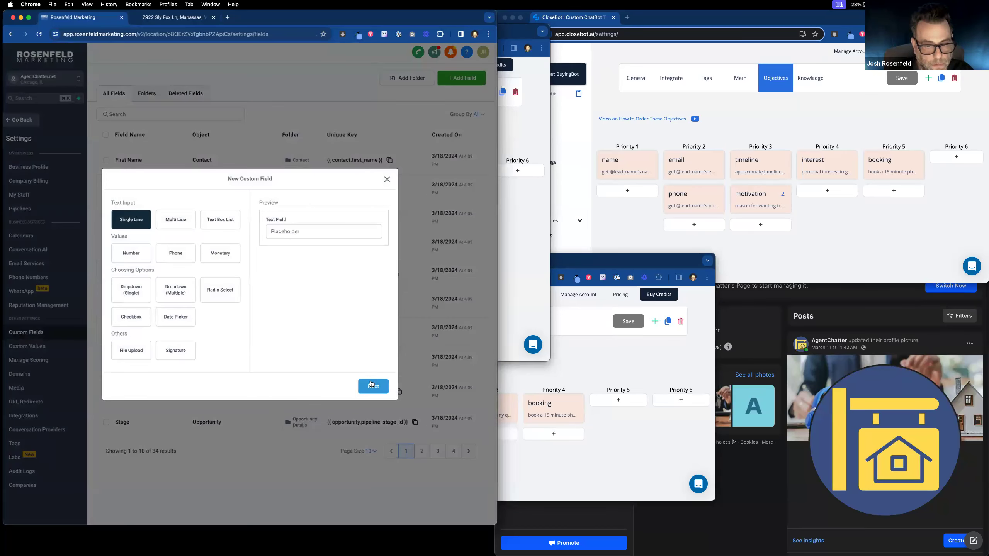
click(372, 386)
click(201, 264)
text(Thanks)
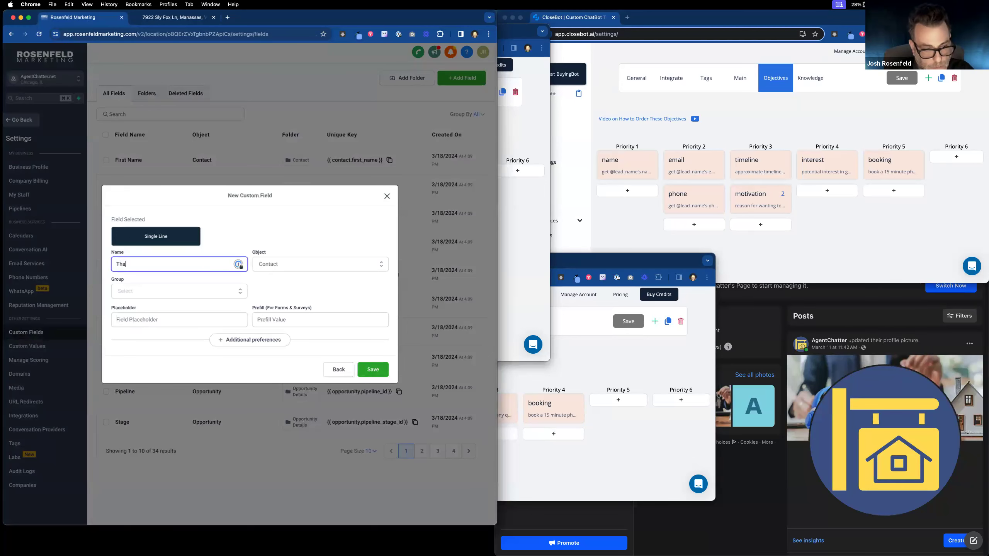
click(177, 293)
click(179, 347)
click(377, 372)
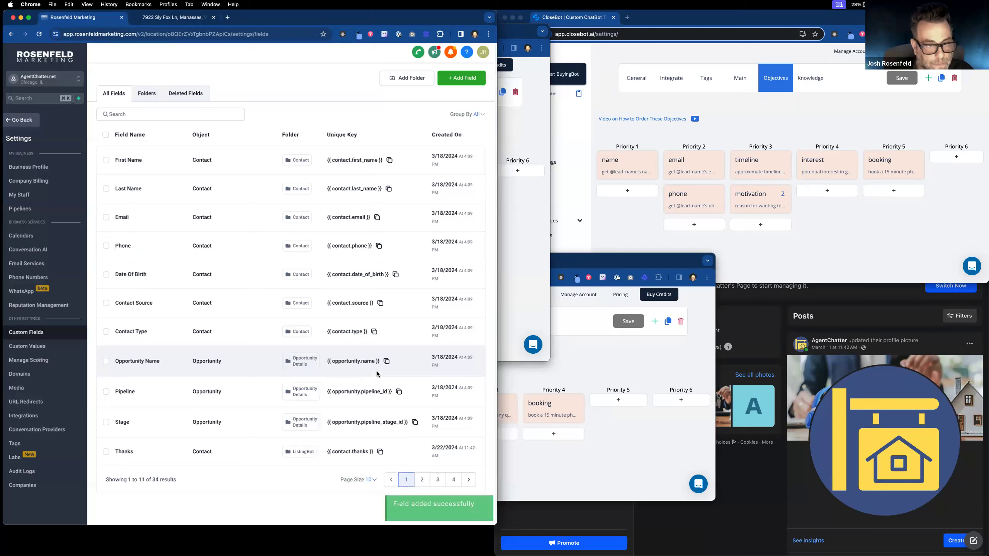
Step: Browse the Receptionist's tags, the usage dashboard, and ListingBot's and BuyingBot's knowledge storage
click(516, 230)
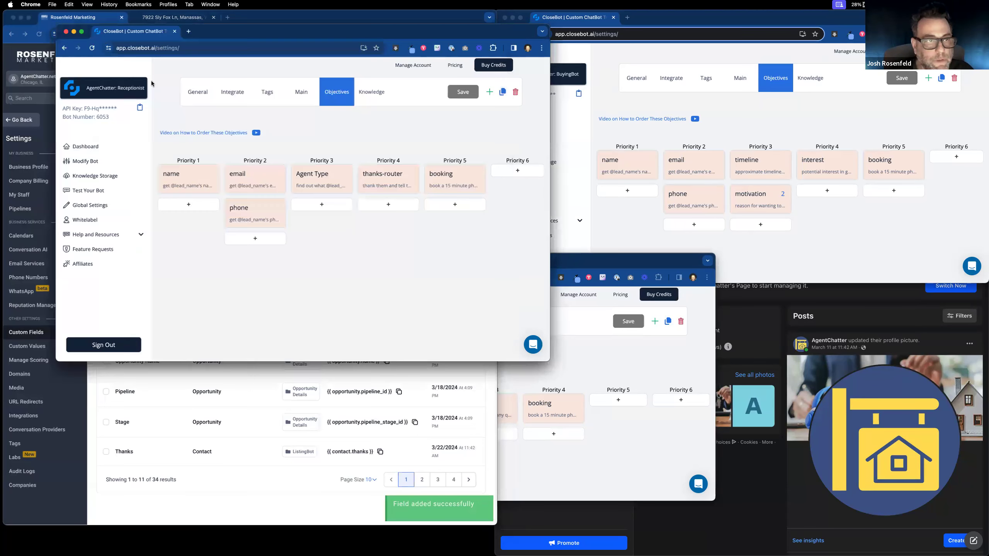
click(270, 98)
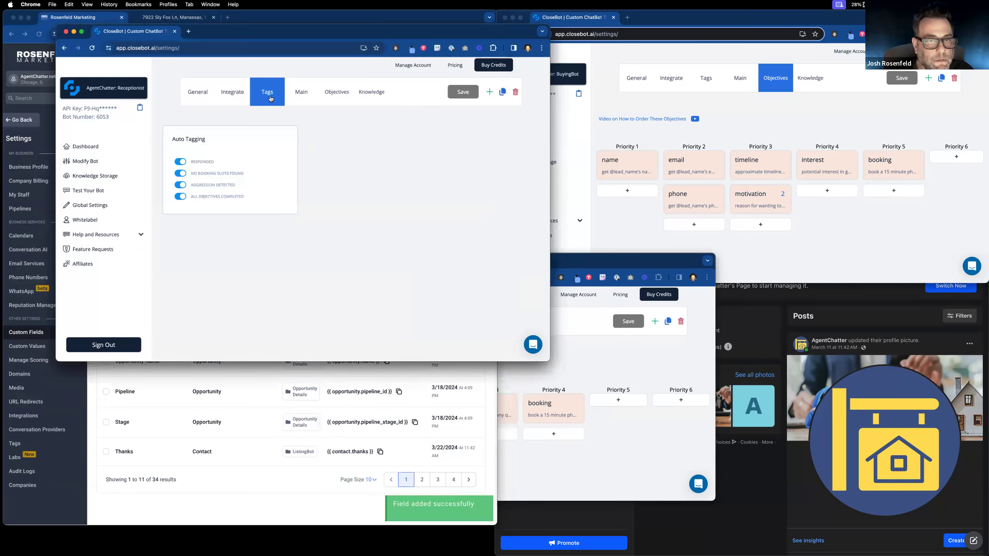
click(330, 95)
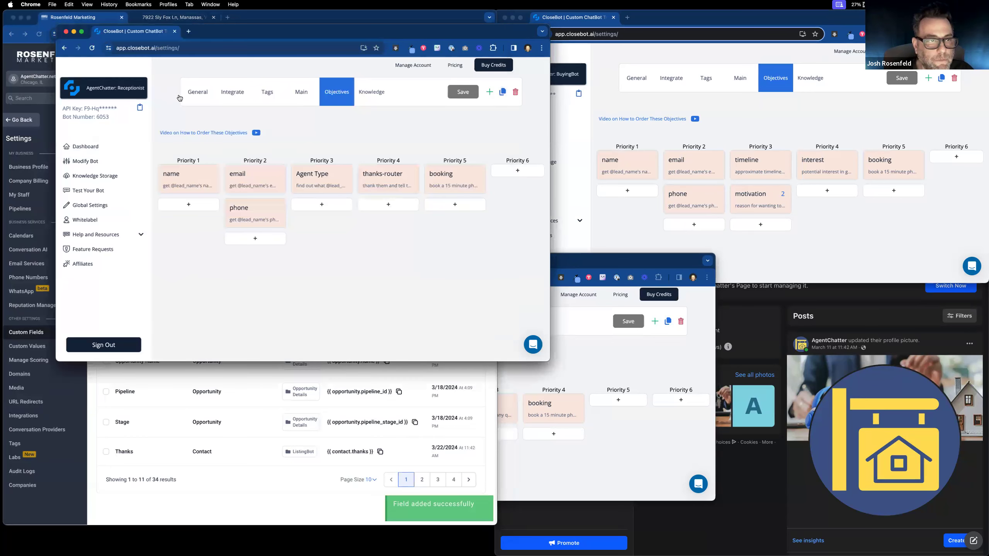
click(89, 175)
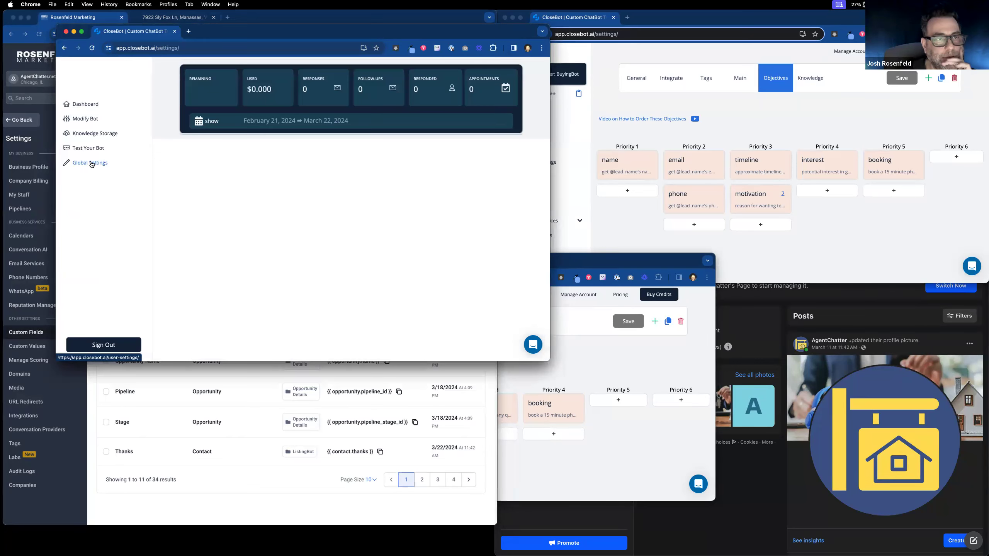
click(527, 366)
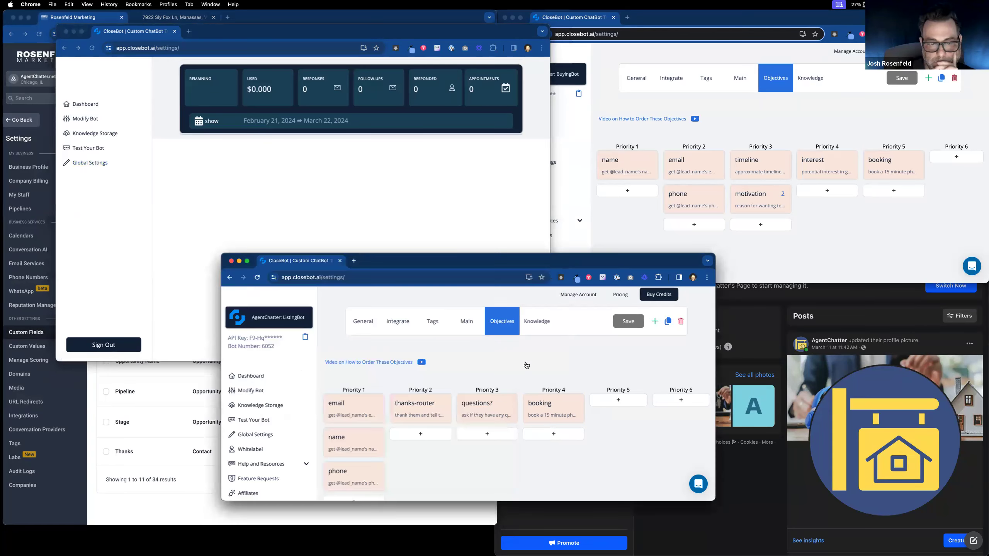
click(256, 406)
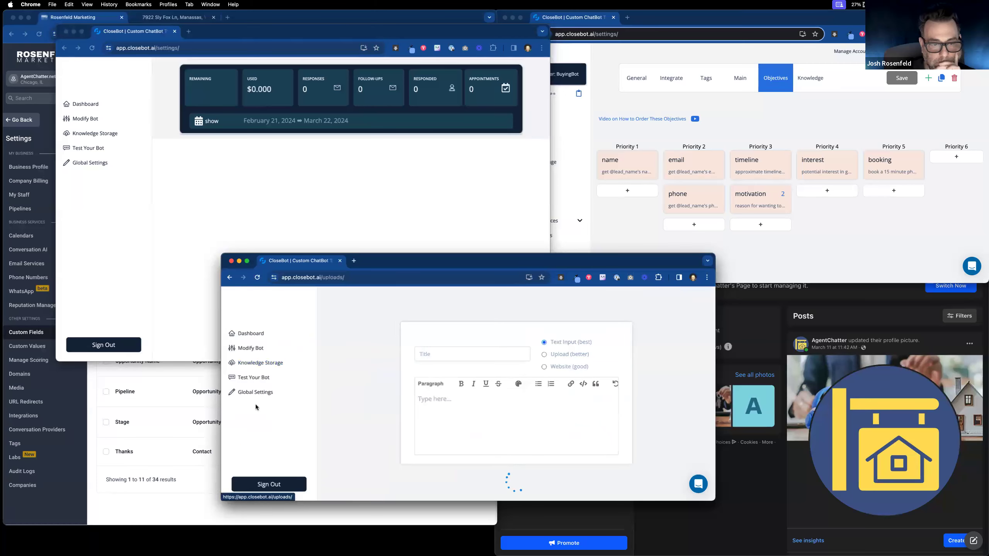
click(578, 204)
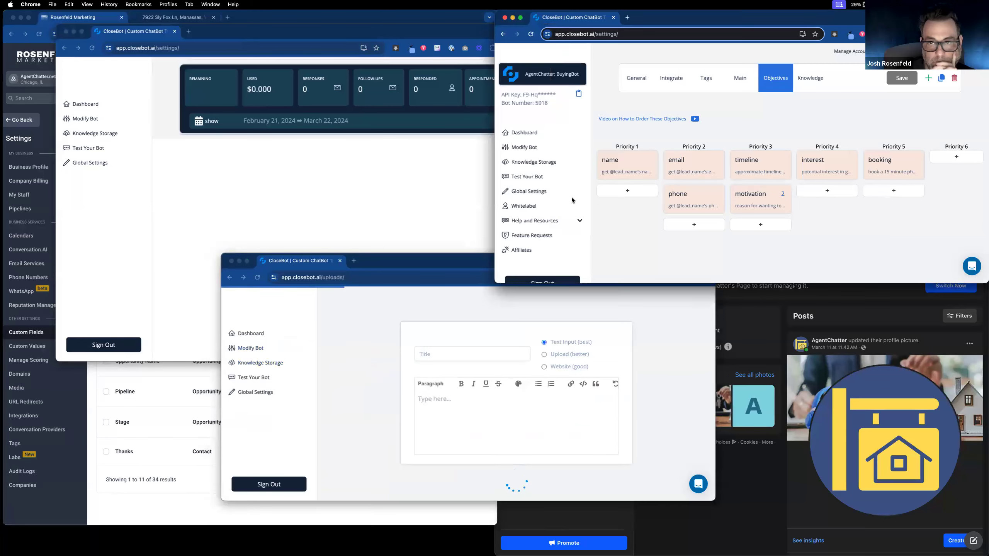
click(529, 161)
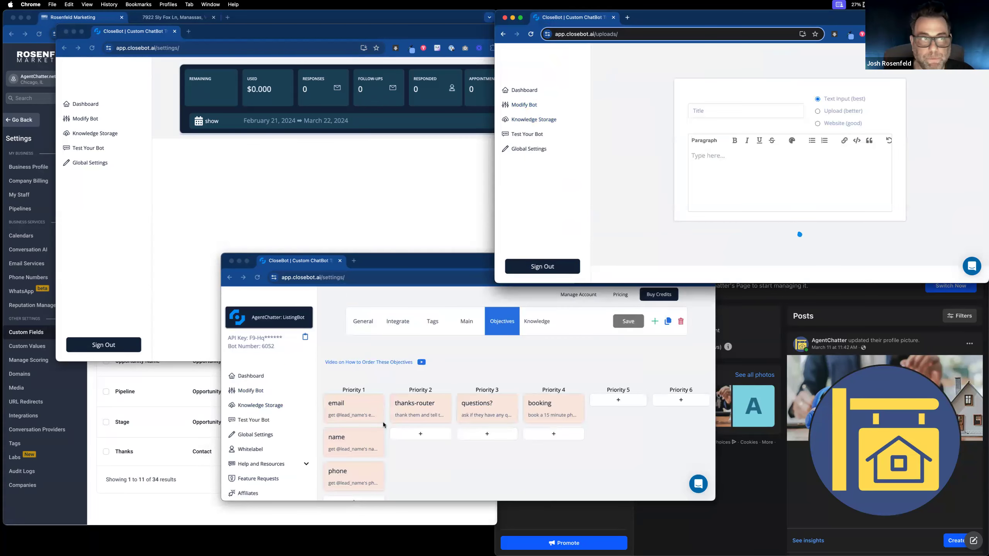
Step: Drag BuyingBot's email objective to the top of Priority 1
click(153, 177)
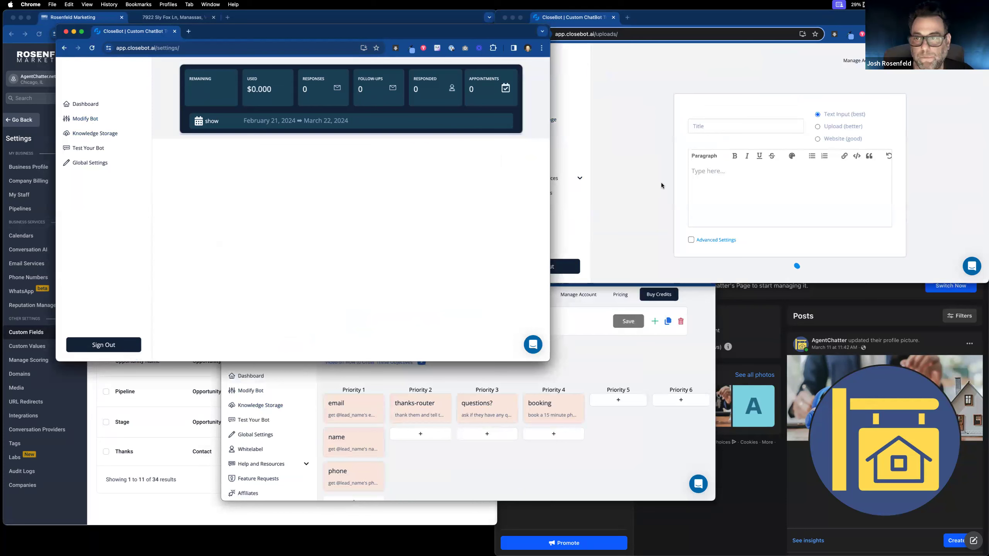
click(592, 141)
click(527, 105)
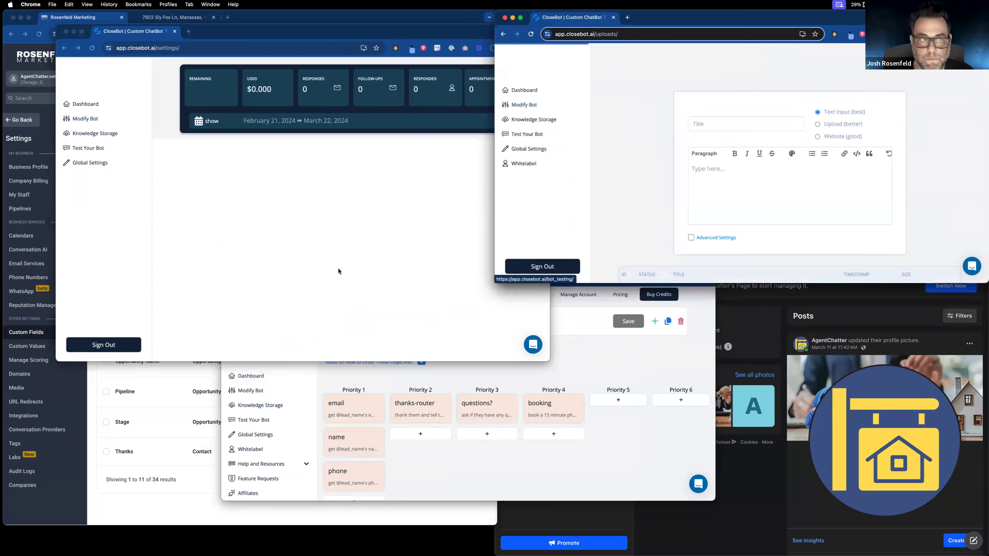
click(97, 199)
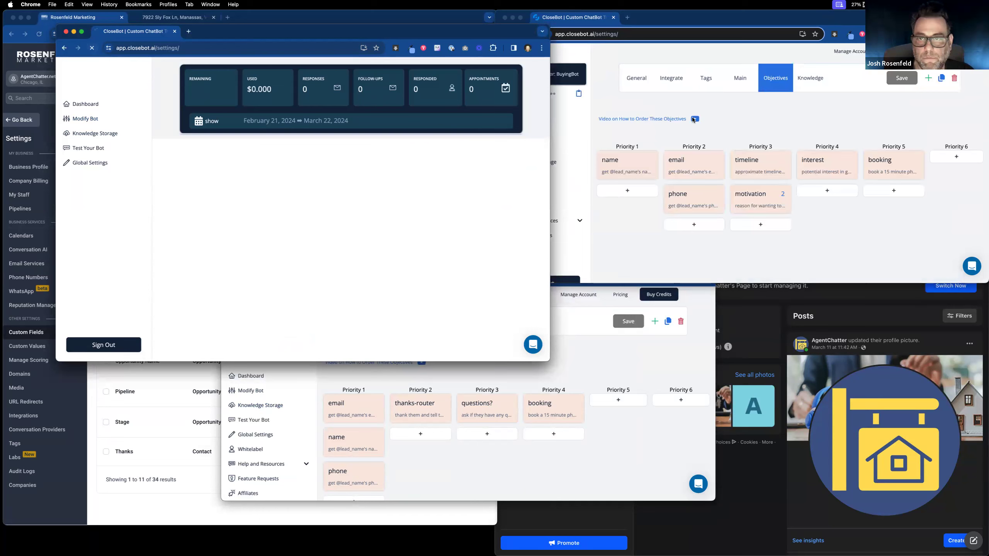
click(606, 445)
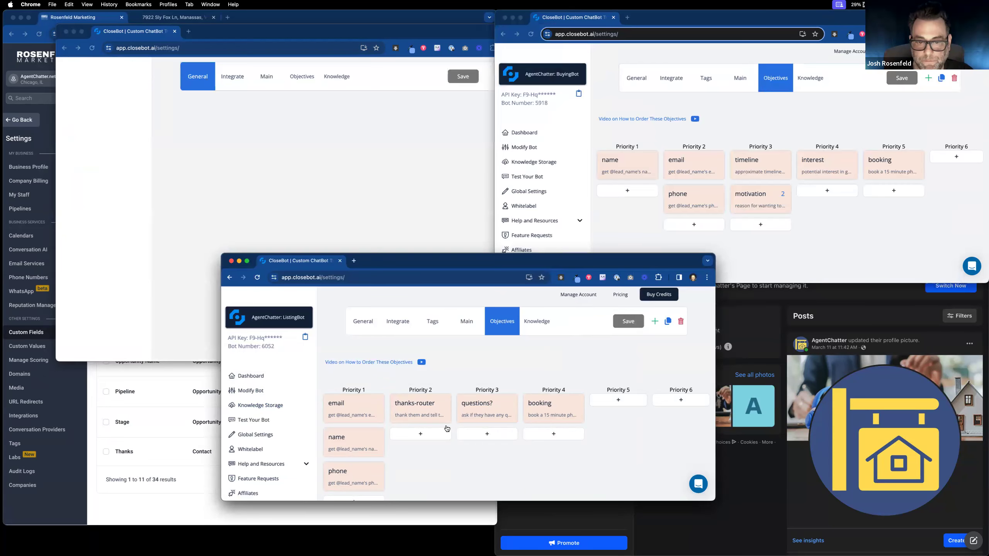
click(675, 131)
drag(697, 166, 633, 226)
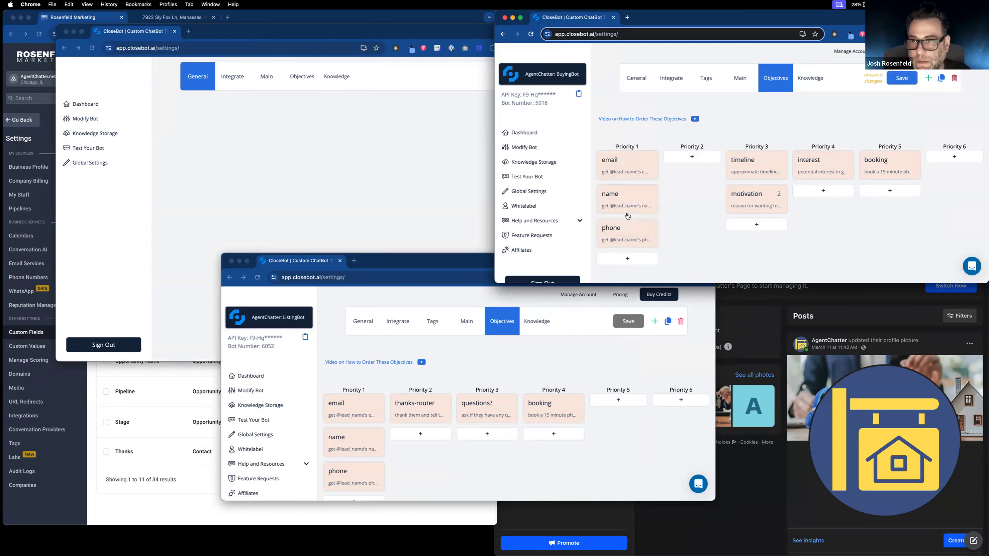
Step: Add a thanks-router objective with the pasted thank-them description at Priority 2 and save BuyingBot
click(693, 157)
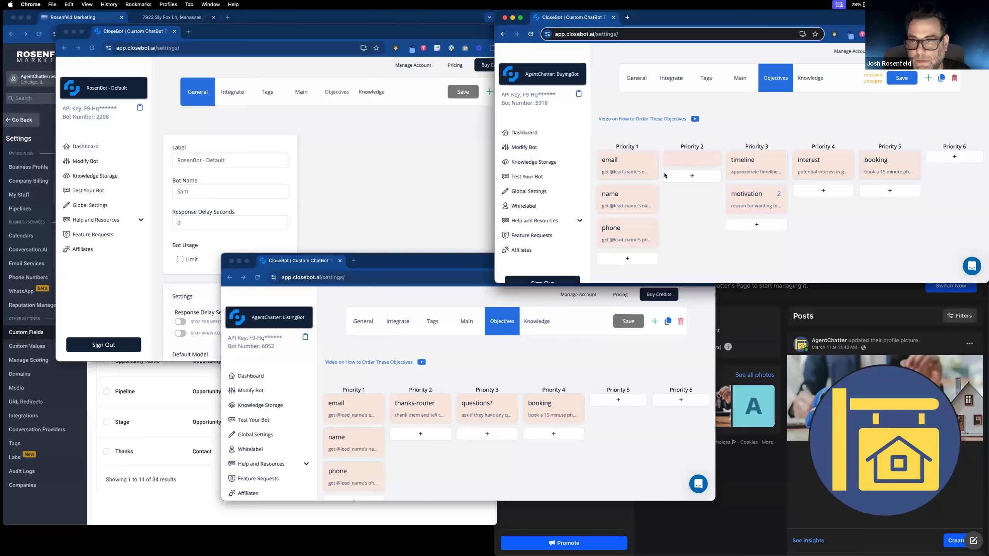
text(tha)
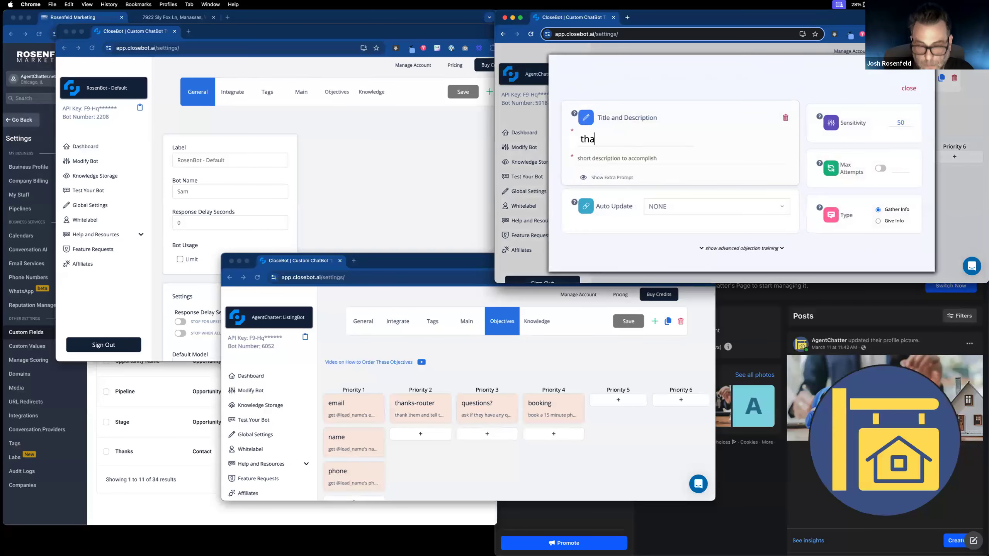
text(nks-router)
click(644, 159)
text(thank them and tell them one second or whatever)
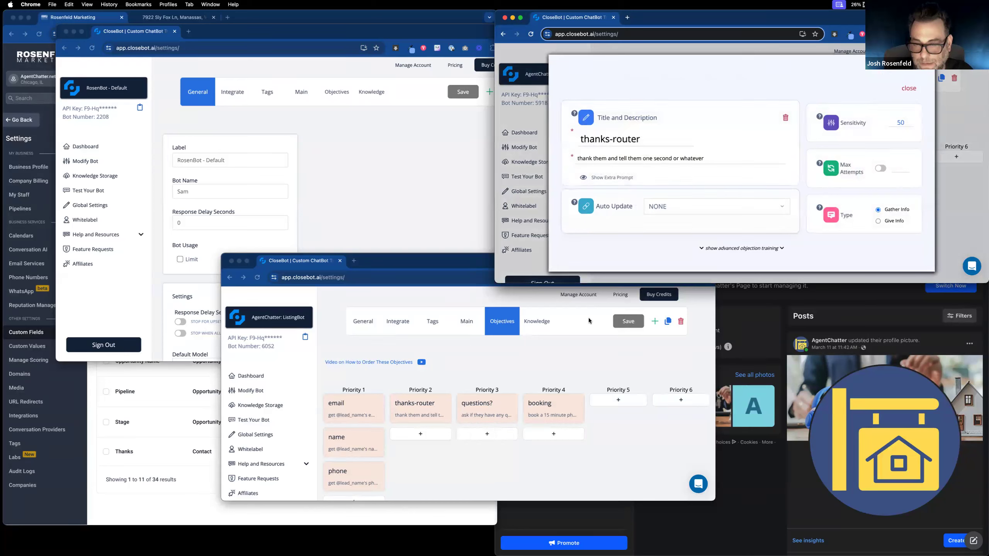
click(909, 88)
click(903, 79)
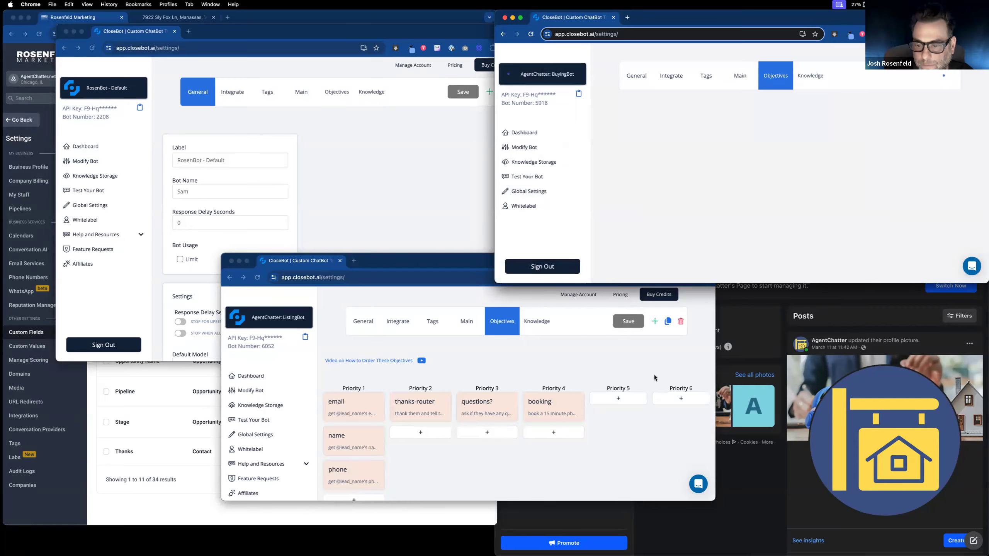
Step: Open ListingBot's thanks-router objective for review and open the bot list
click(448, 410)
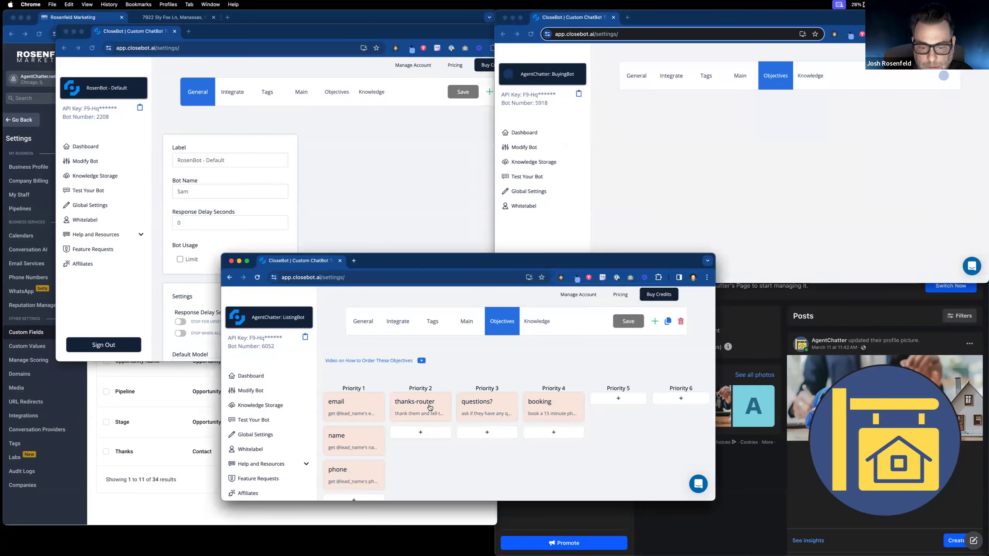
click(428, 407)
click(136, 89)
Step: Set the Receptionist's thanks-router objective to auto-update a field and save the bot
click(136, 88)
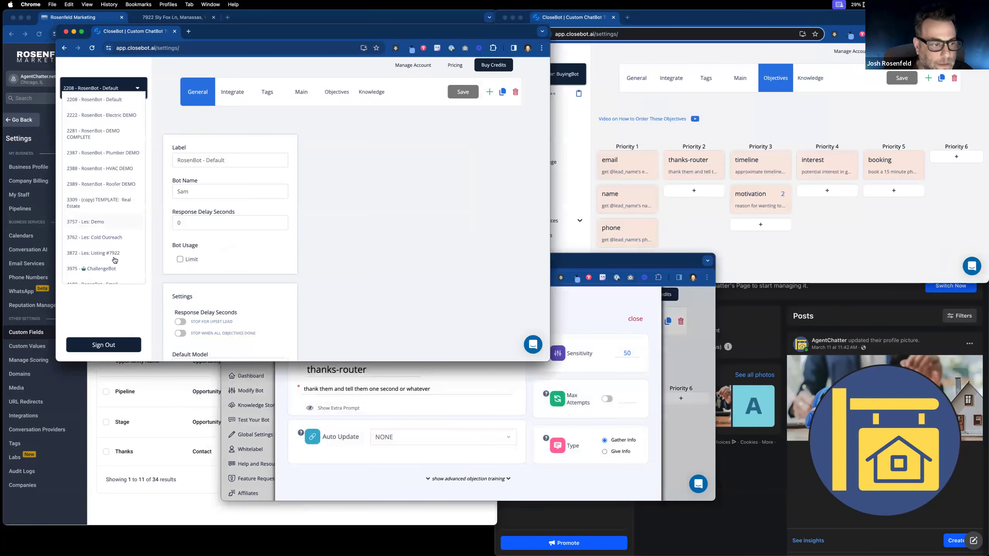
click(117, 263)
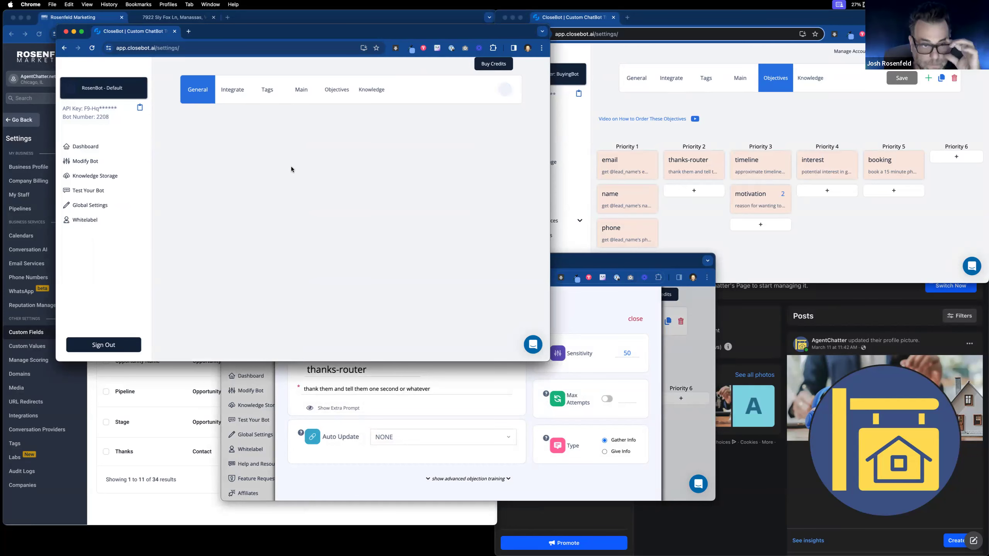
click(335, 92)
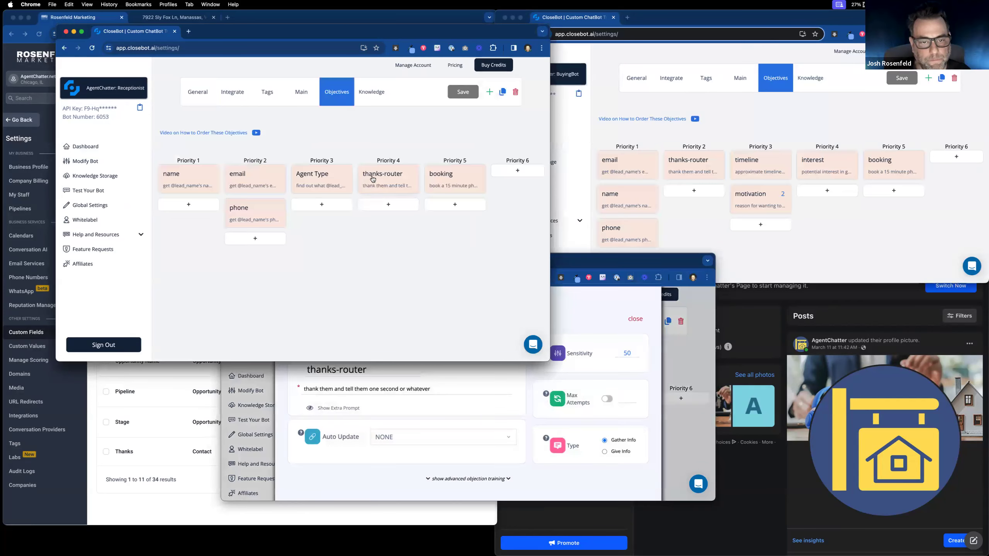
click(372, 179)
click(298, 253)
click(370, 287)
click(318, 294)
click(318, 235)
scroll(314, 271, down, 10)
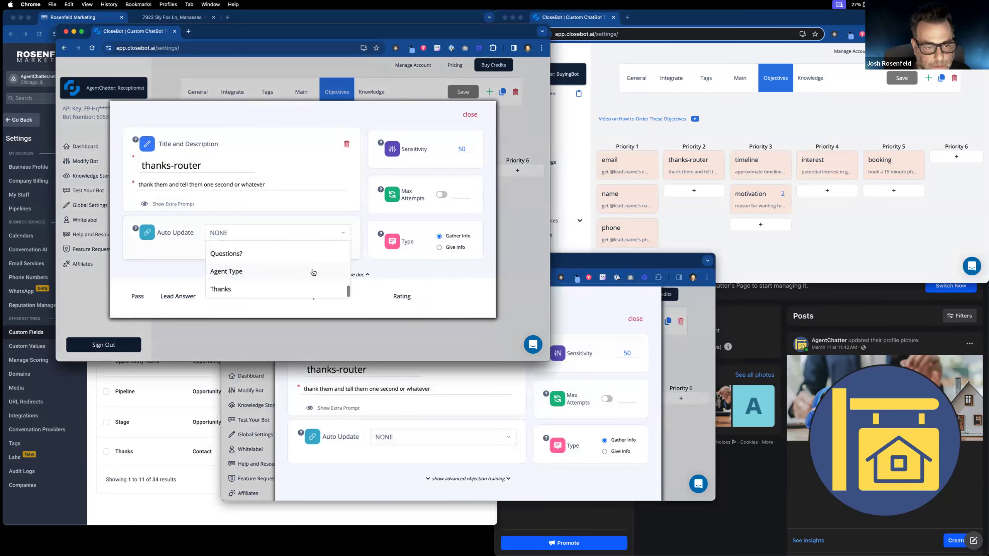
click(313, 272)
click(469, 116)
click(465, 96)
Step: Make BuyingBot's thanks-router objective auto-update the Thanks field
click(697, 165)
click(697, 165)
click(748, 249)
click(736, 187)
scroll(736, 208, down, 3)
click(732, 244)
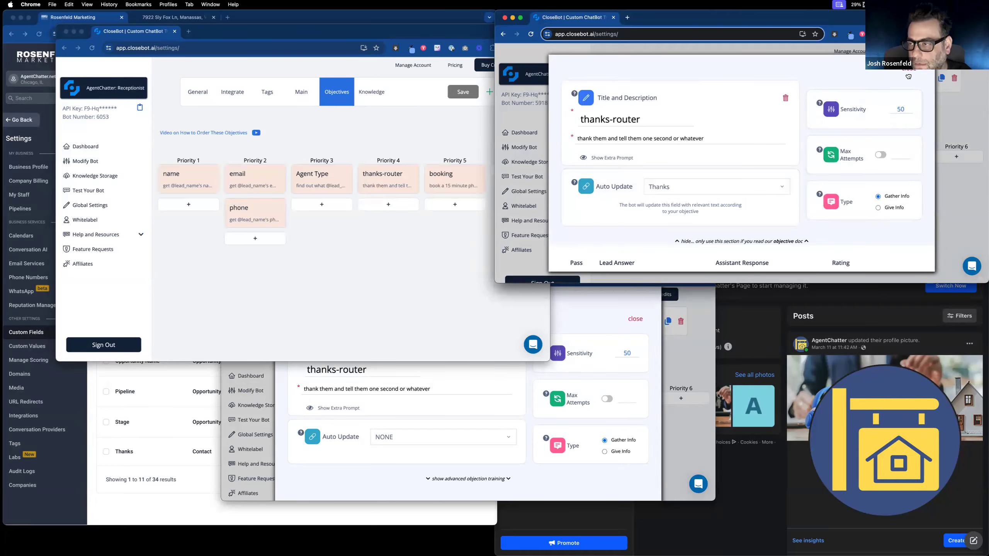
click(908, 76)
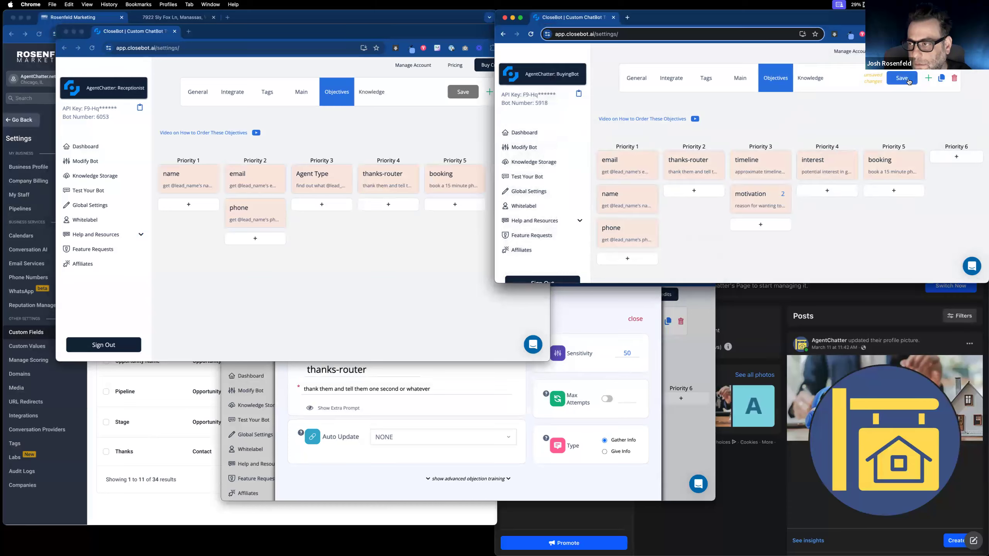
Step: Make ListingBot's thanks-router objective auto-update the Thanks field and save ListingBot
click(443, 385)
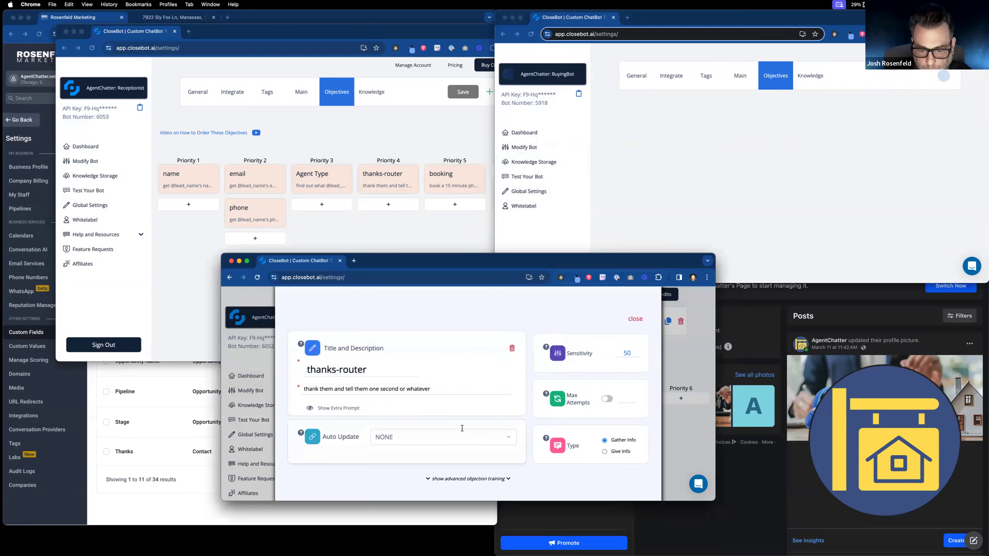
scroll(462, 429, down, 1)
click(465, 418)
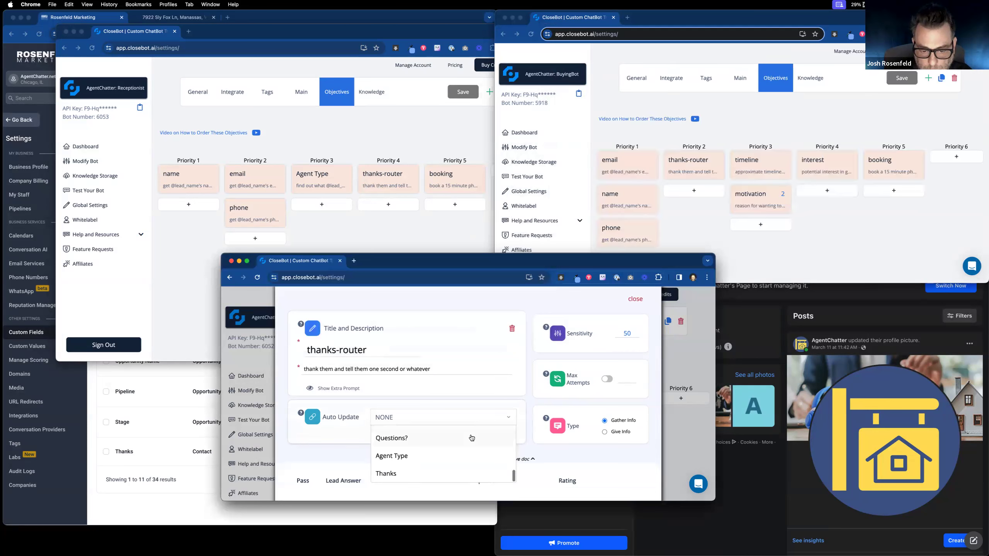
click(460, 473)
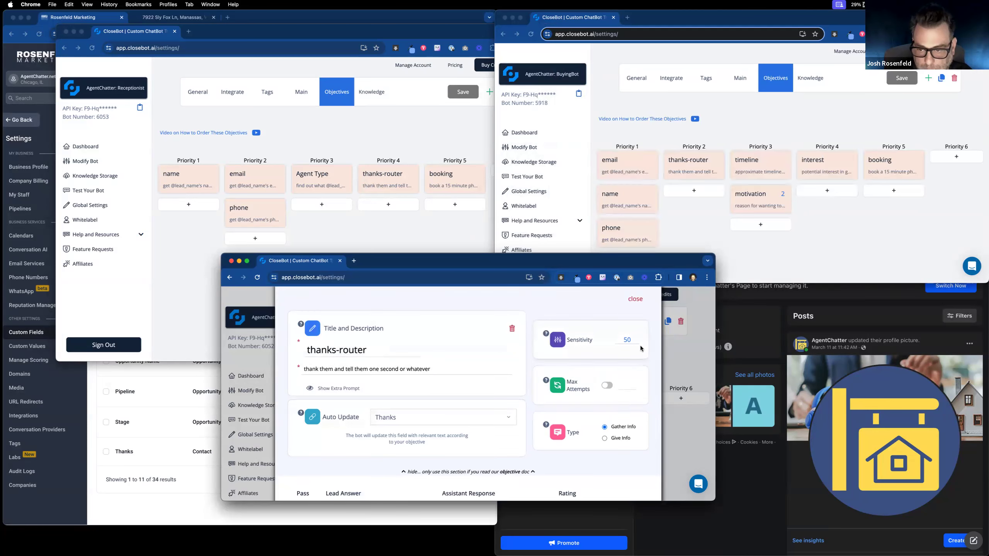
click(642, 301)
click(625, 314)
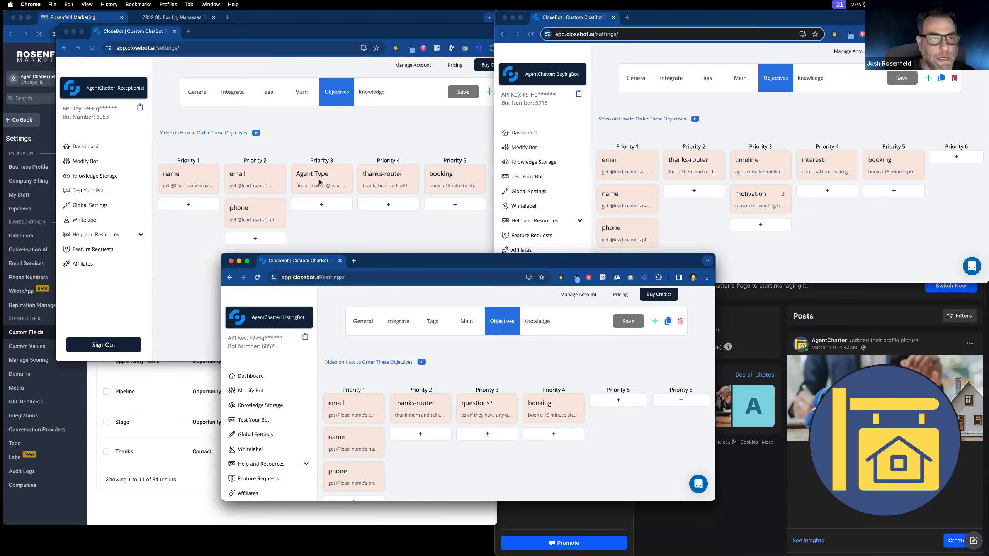
Step: After the ListingBot objectives reload, bring the Rosenfeld Marketing custom fields list forward
click(69, 495)
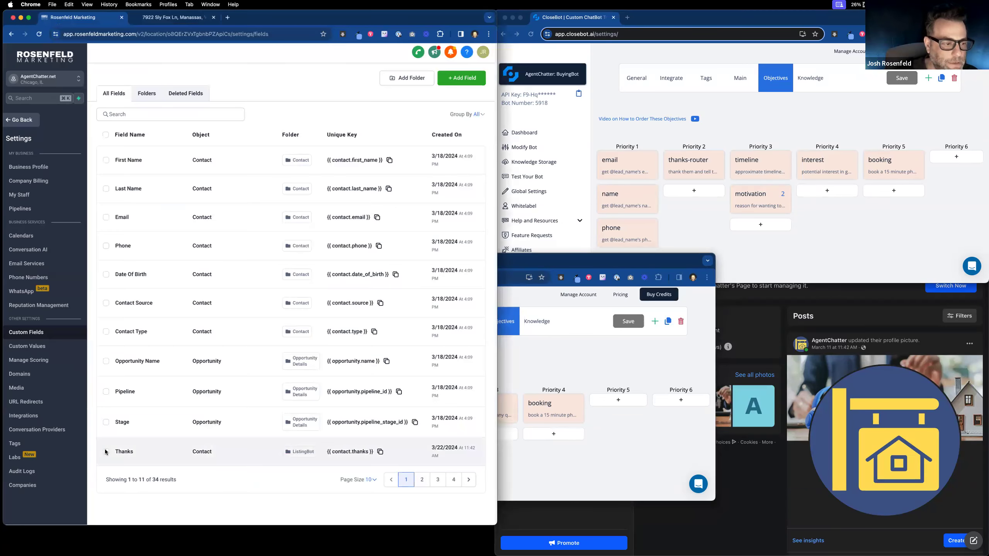
Step: Duplicate '2: Process Message' in CloseBot V4, replacing 'copy' with 'tags' in the name
click(13, 121)
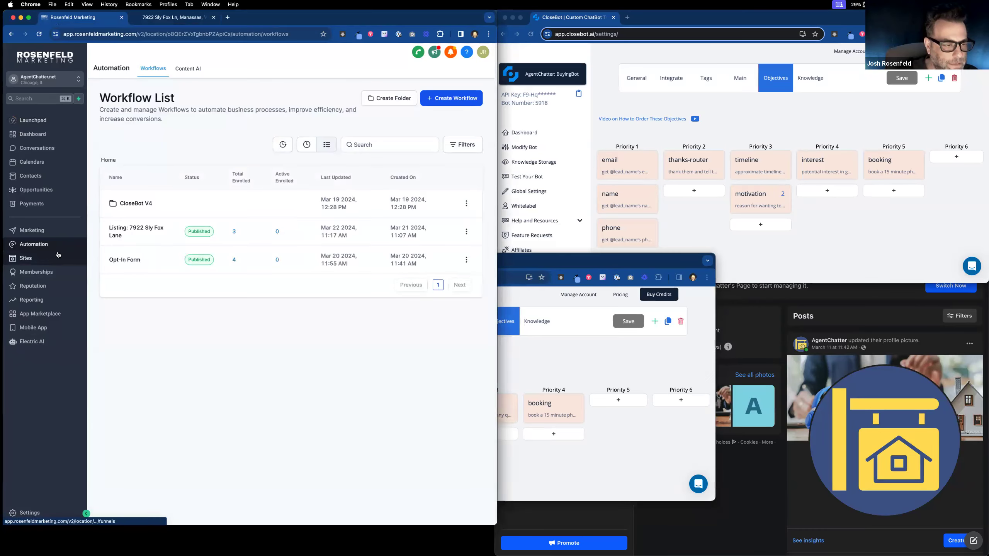
click(128, 204)
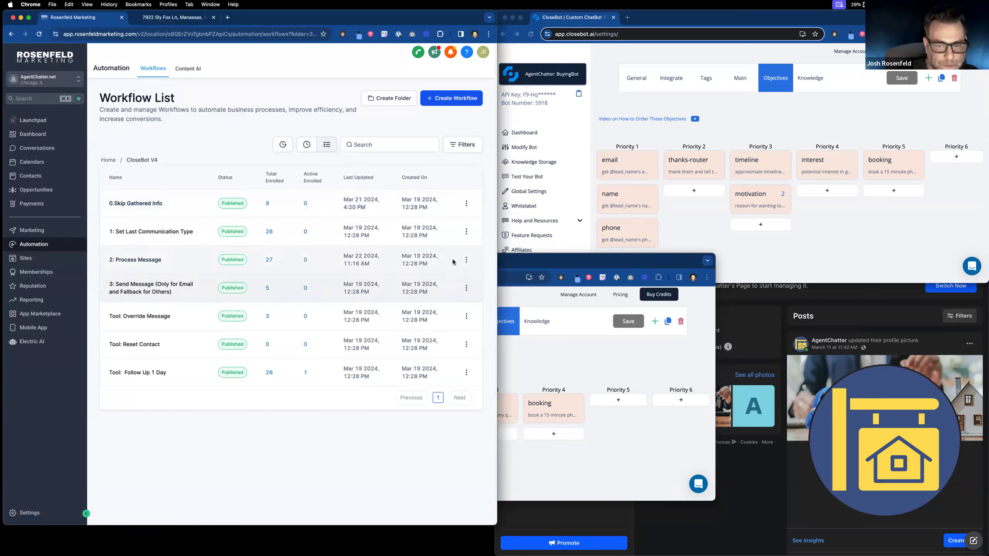
click(466, 259)
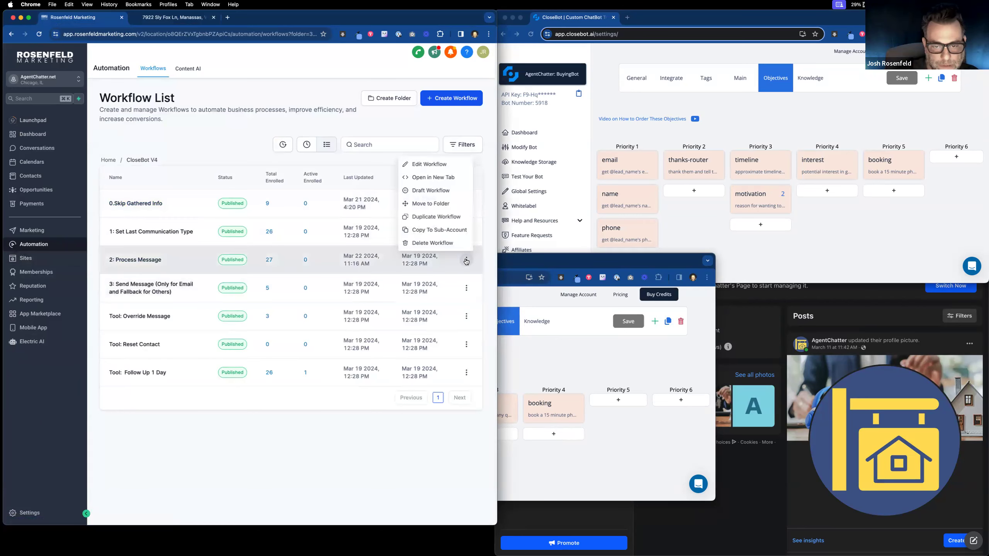
click(448, 218)
double_click(267, 312)
text(tags)
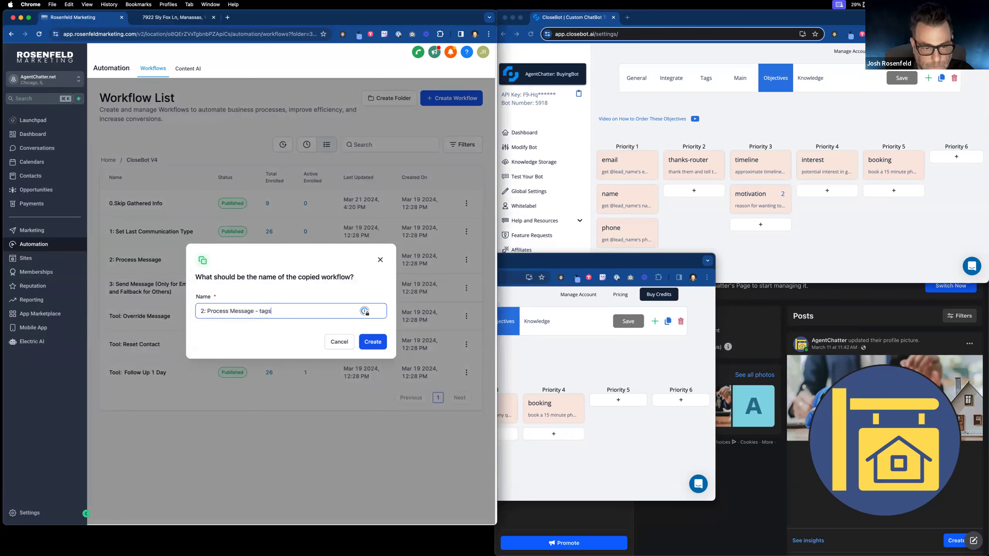
click(367, 348)
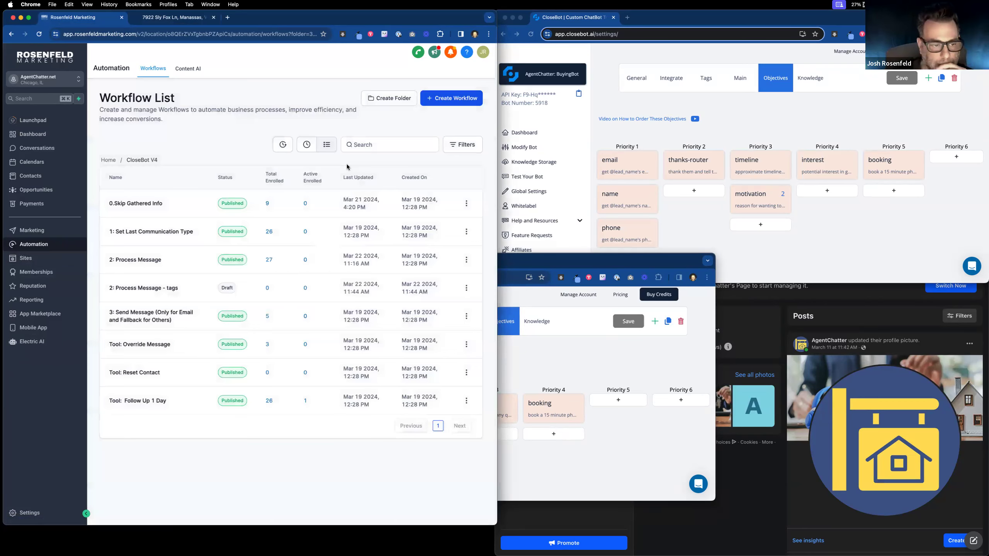
Step: In the original Process Message, rename the Tag Checker condition action to Router
click(148, 260)
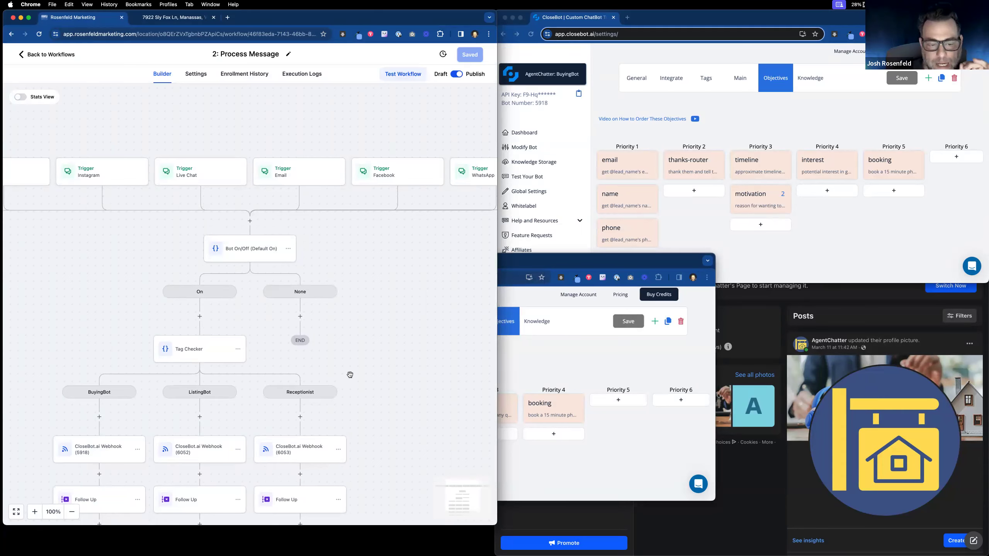
scroll(292, 327, down, 4)
click(229, 283)
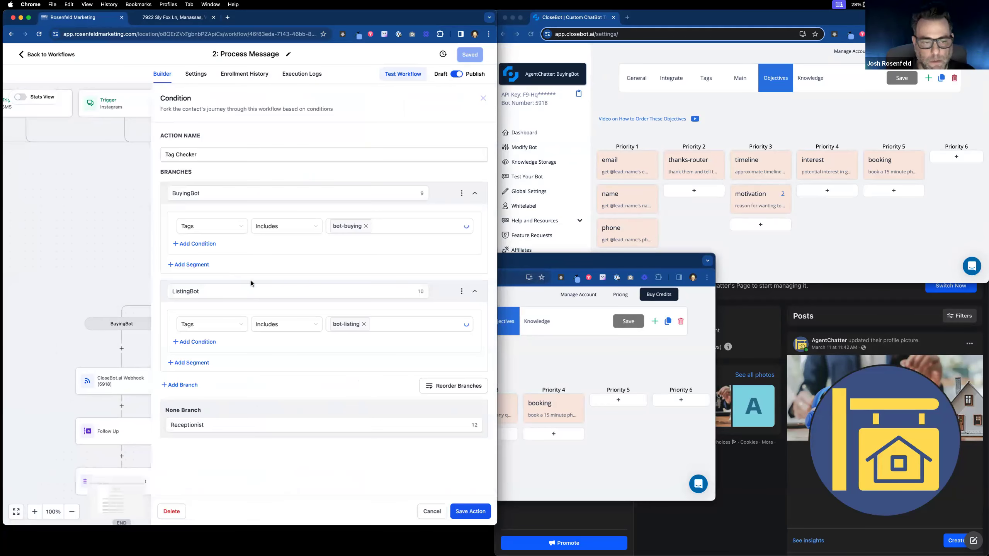
triple_click(175, 151)
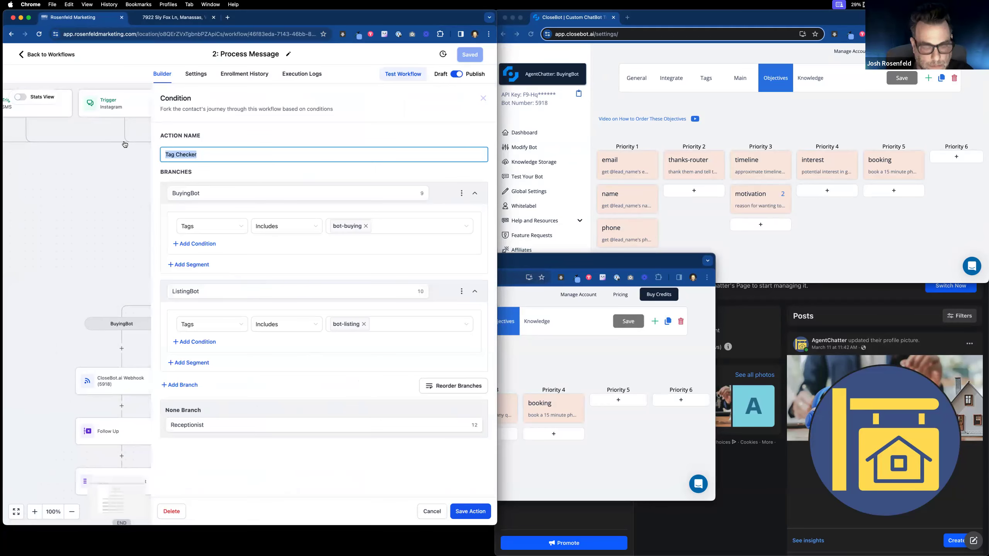
text(Router)
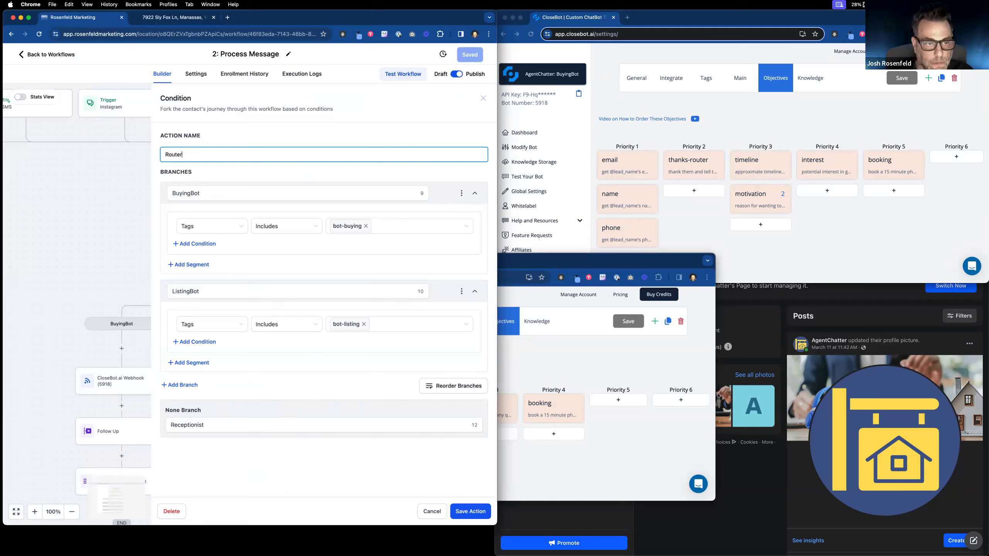
click(203, 194)
drag(204, 196, 189, 194)
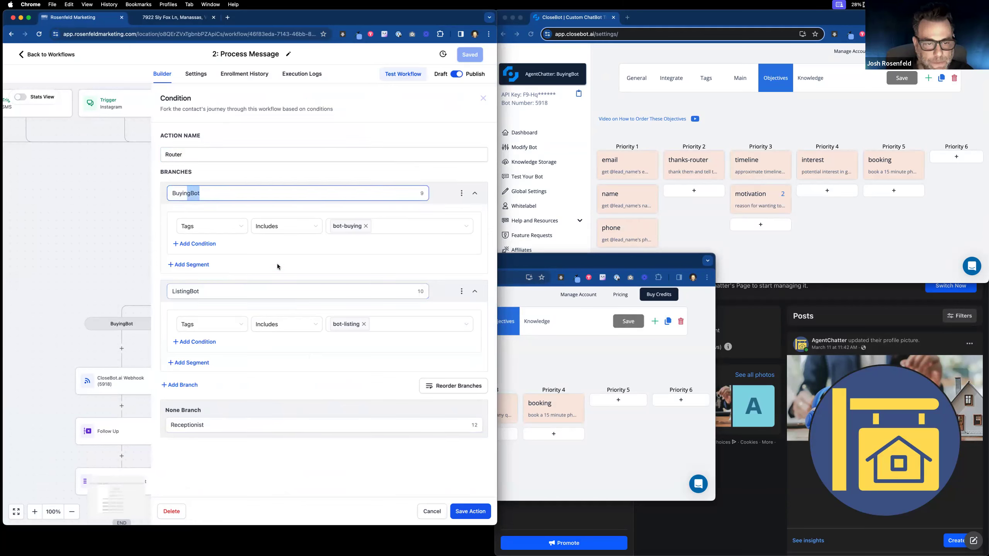
Step: Set the BuyingBot branch condition to Agent Type is Buying
click(243, 230)
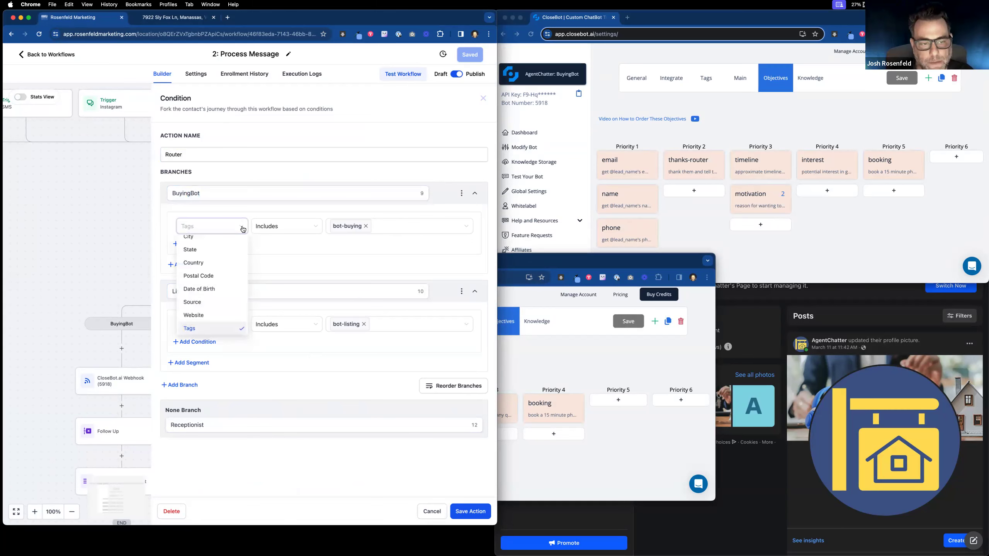
scroll(229, 292, down, 3)
scroll(228, 291, down, 2)
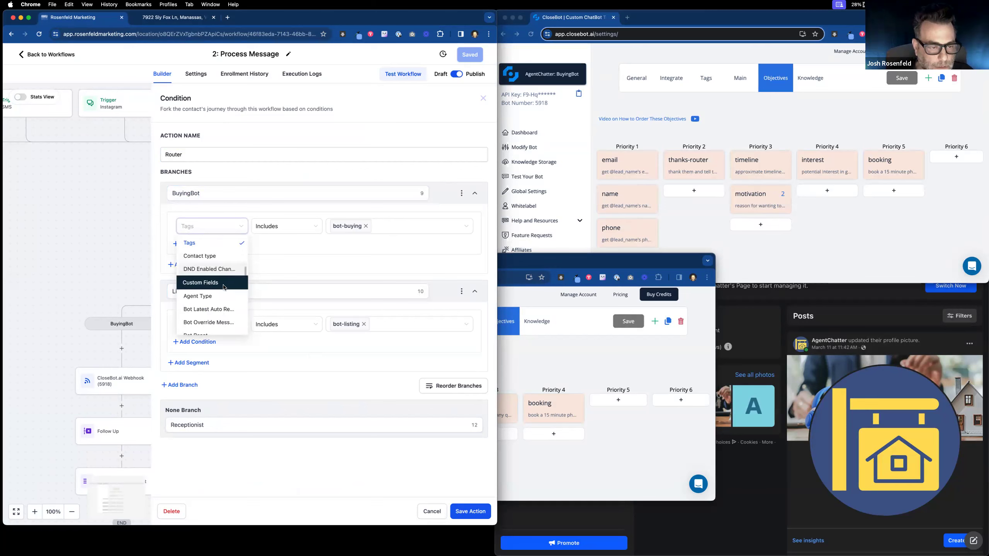
scroll(219, 296, down, 3)
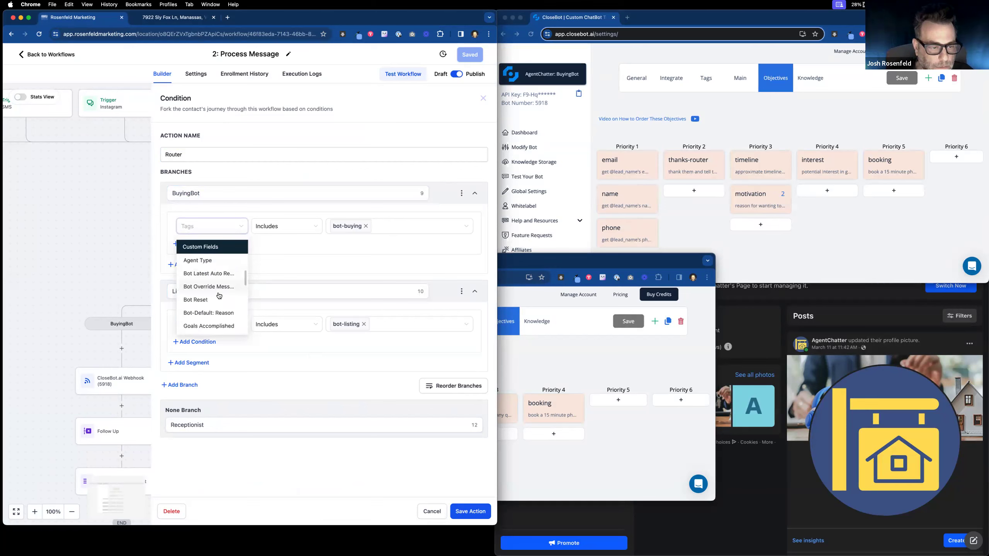
click(221, 257)
click(294, 230)
click(289, 244)
click(353, 226)
click(353, 244)
Step: Set the ListingBot branch condition to Agent Type is Selling and save the action
click(195, 324)
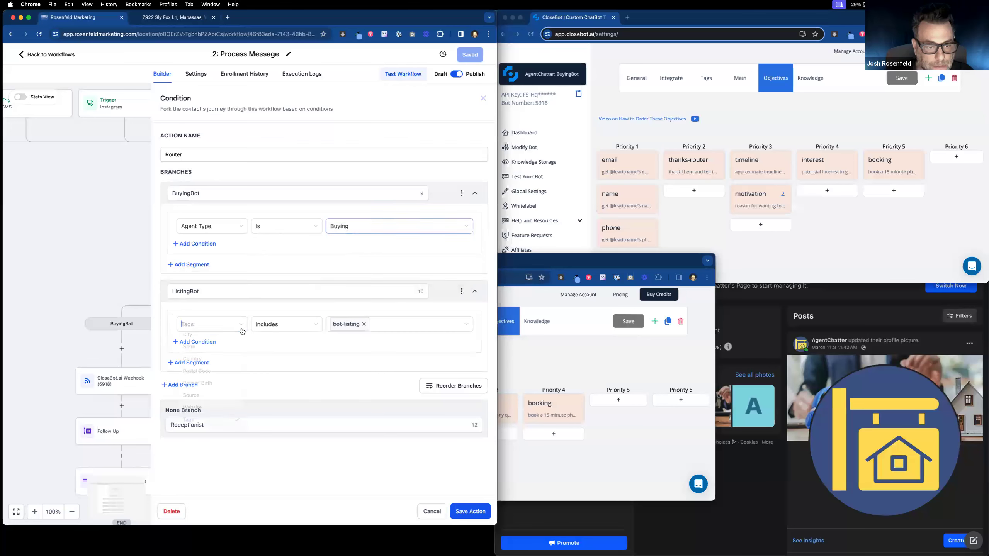
scroll(210, 371, up, 5)
scroll(211, 372, down, 5)
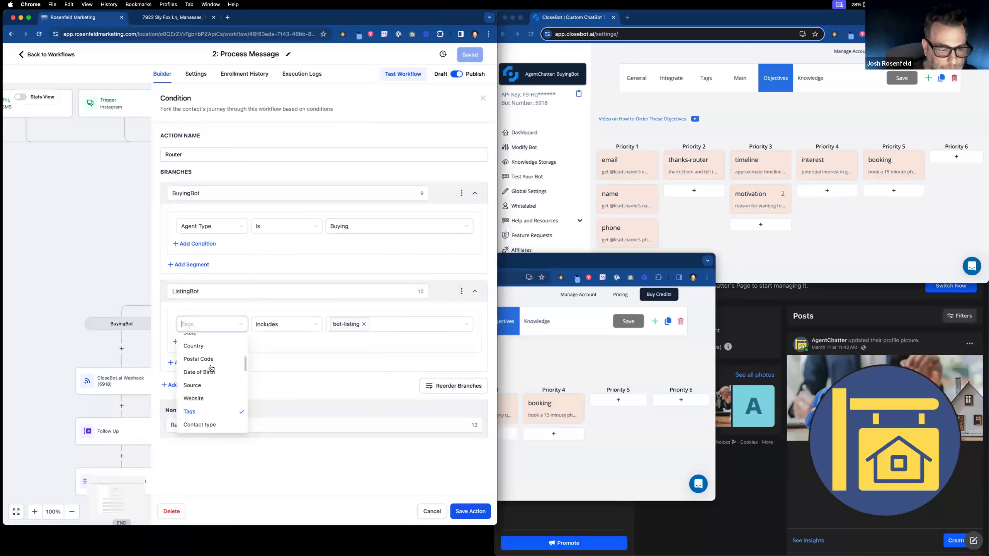
click(217, 401)
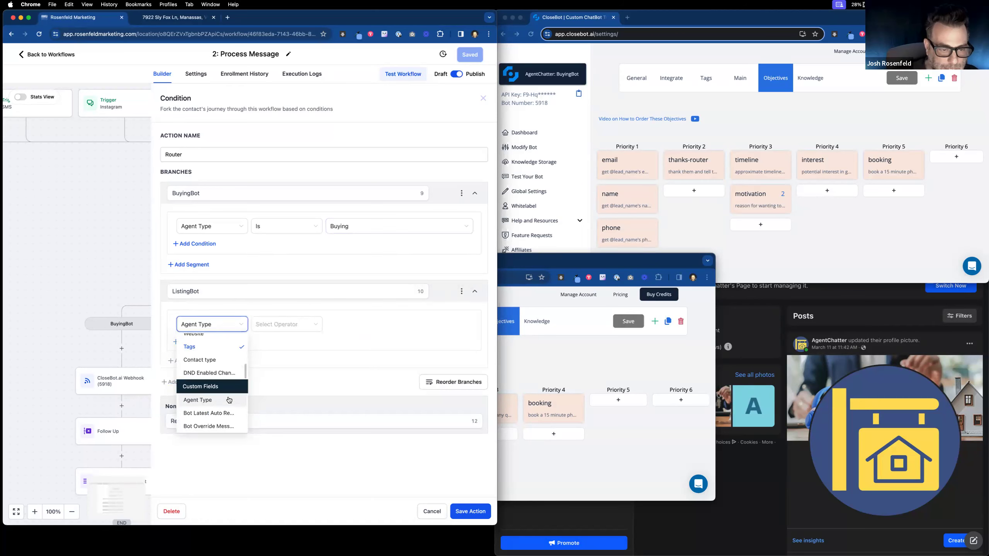
click(287, 324)
click(289, 342)
click(360, 325)
click(350, 356)
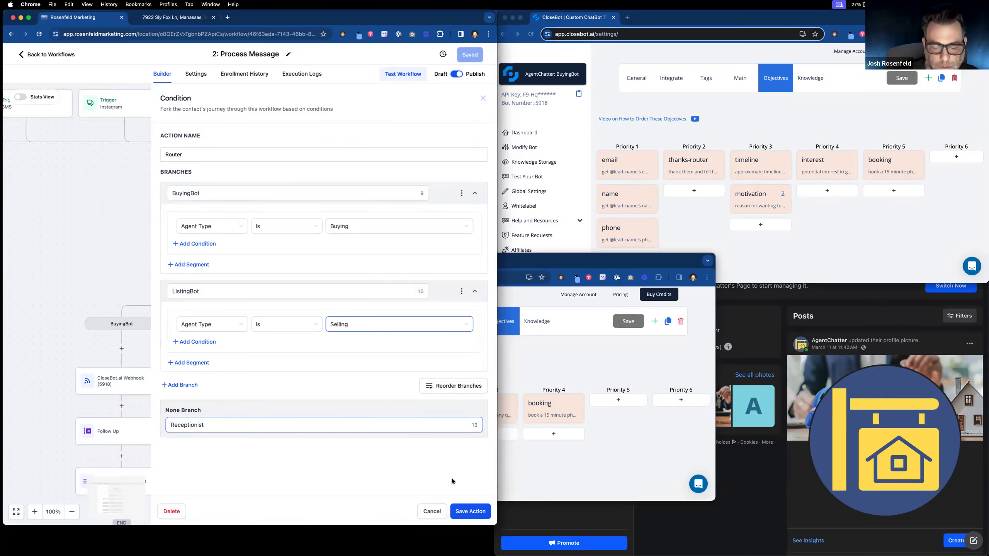
click(469, 511)
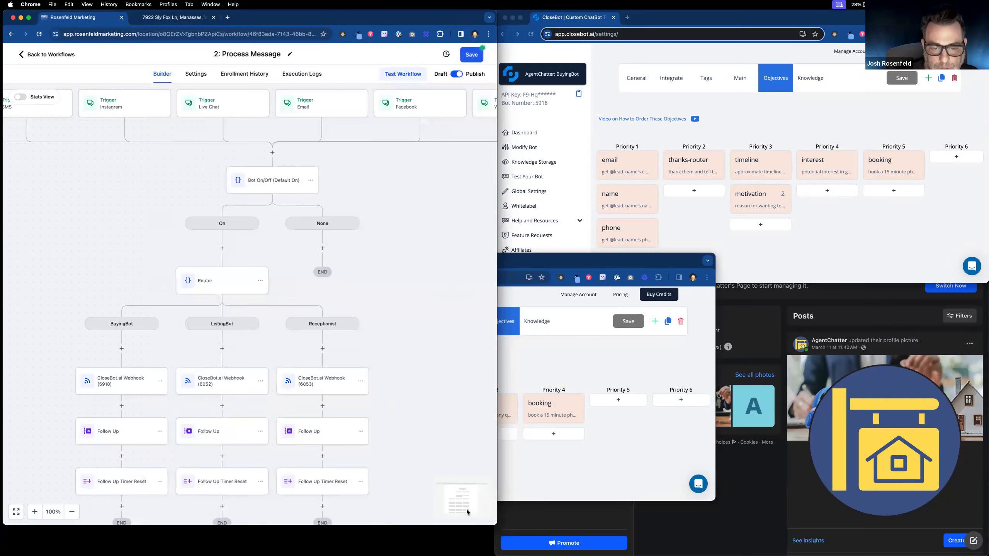
Step: Save the workflow, then view the Receptionist's Agent Type objective options Buying, Selling, Other
click(472, 56)
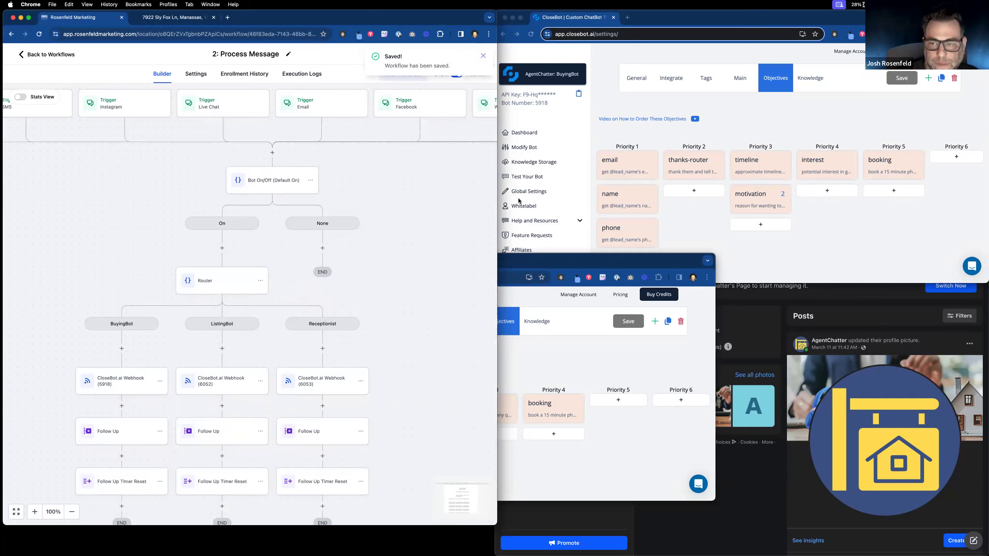
drag(431, 22, 512, 116)
click(409, 95)
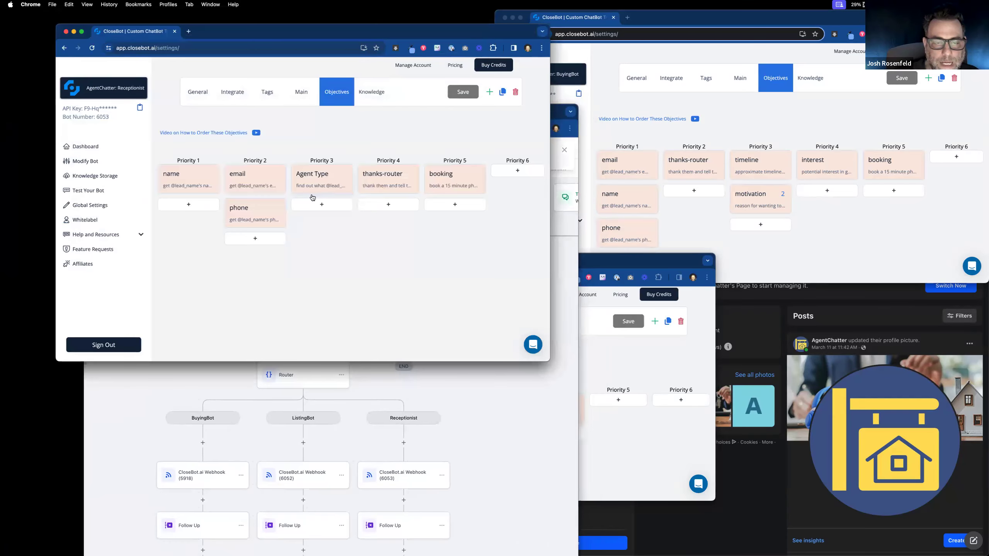
click(312, 183)
drag(267, 261, 214, 261)
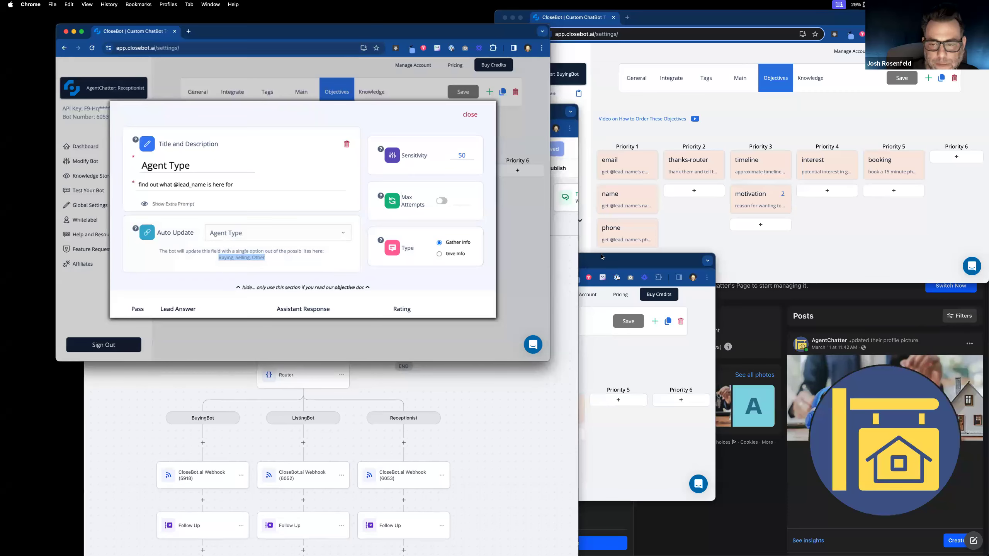
Step: Cycle through the open windows and return to the CloseBot V4 workflow list
click(567, 269)
click(582, 262)
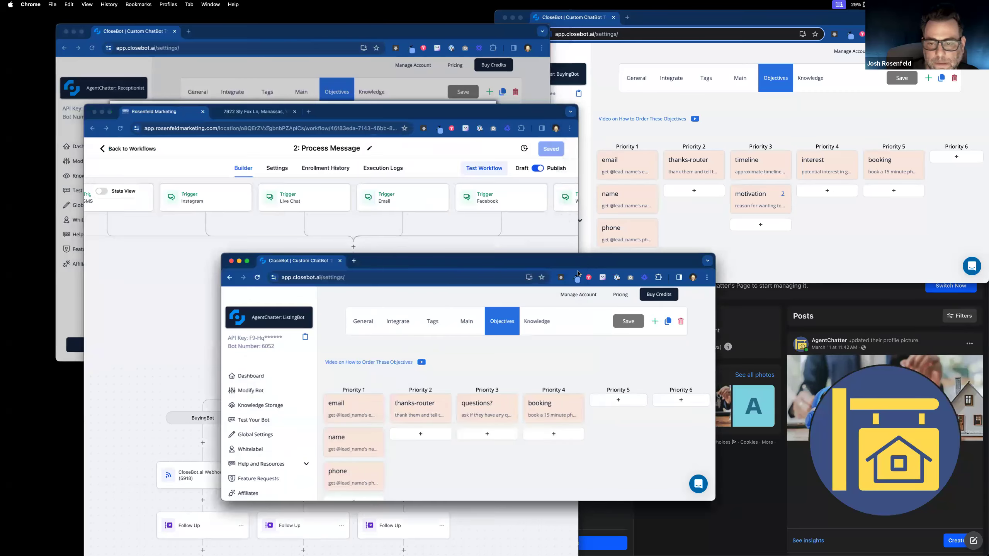
click(749, 322)
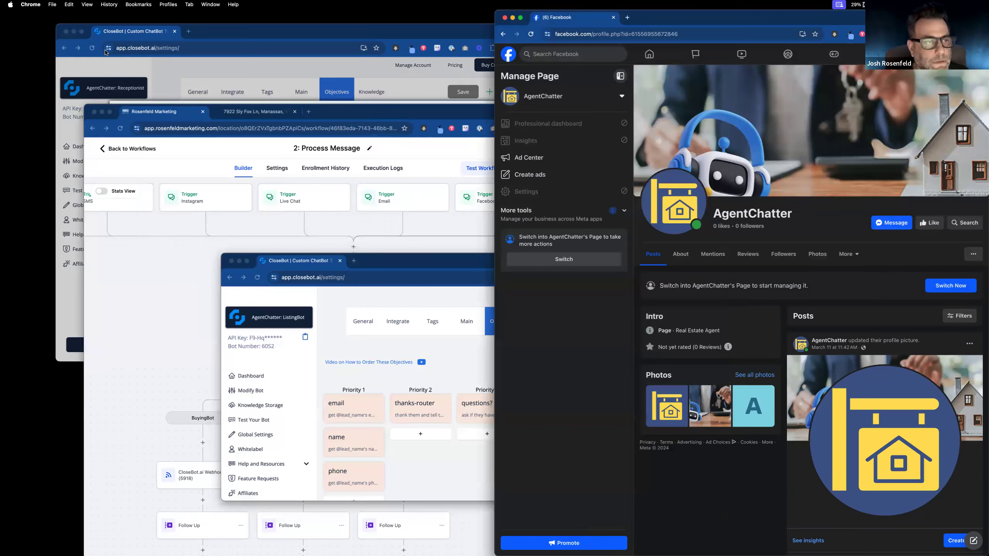
click(129, 154)
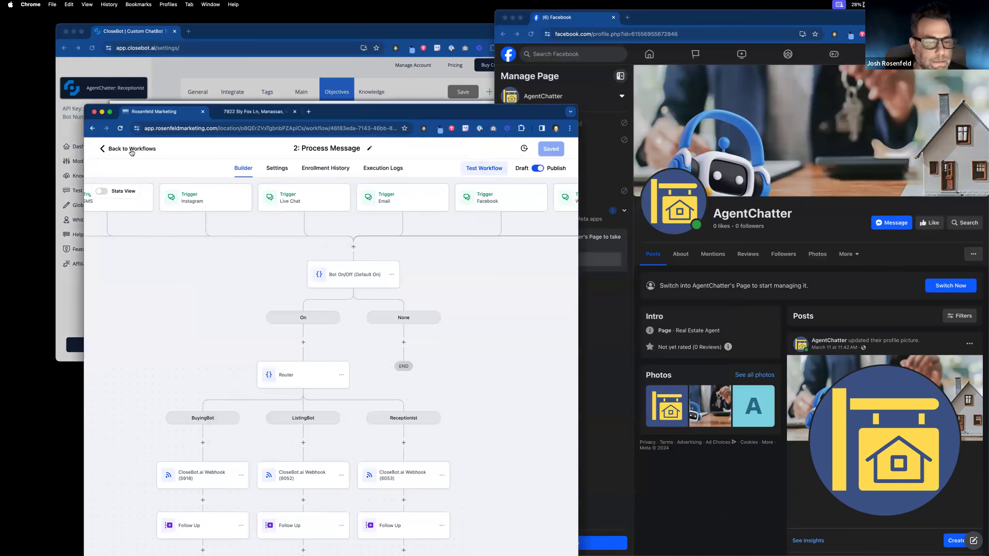
click(131, 149)
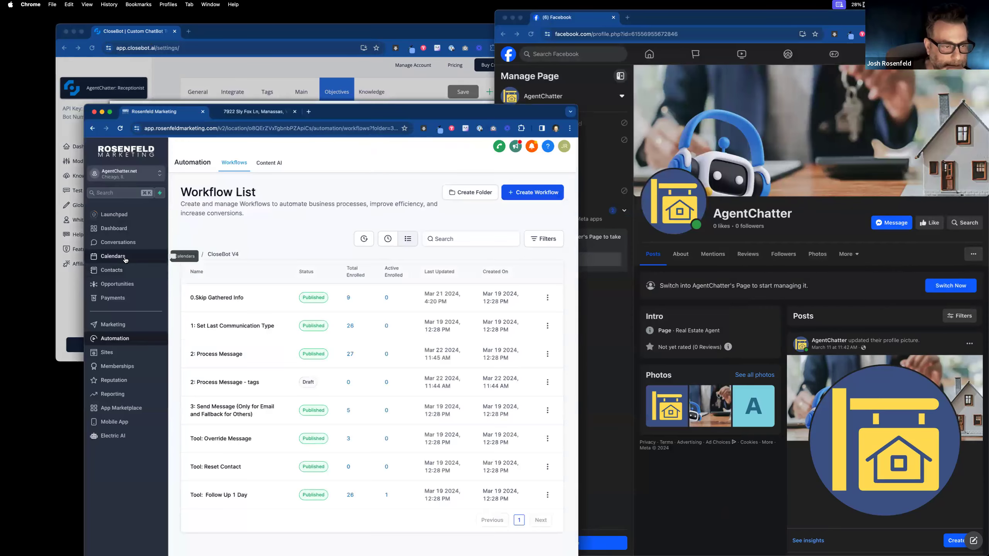
Step: Delete the single test contact in Contacts, then start a Messenger chat with AgentChatter
click(129, 257)
click(134, 271)
click(192, 289)
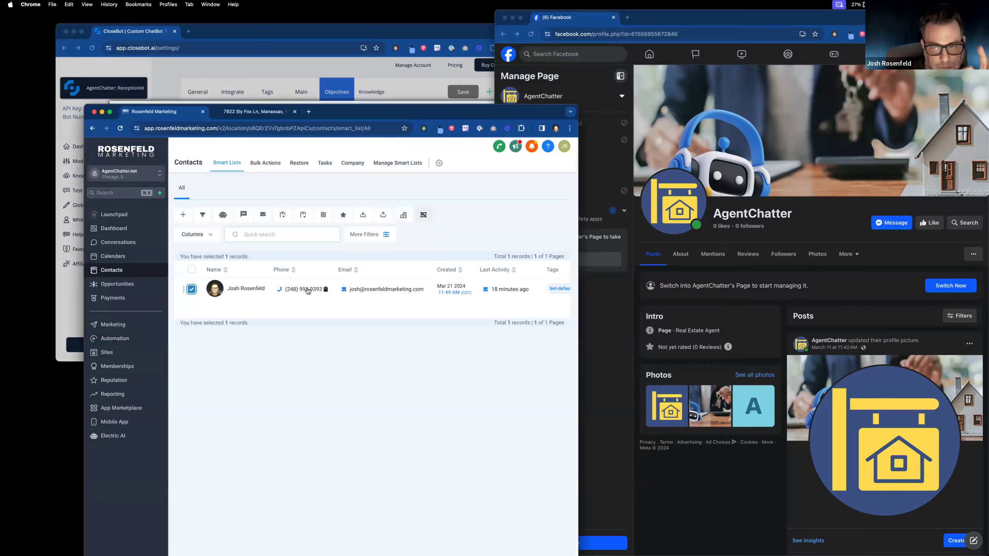
scroll(311, 296, right, 3)
scroll(319, 308, left, 3)
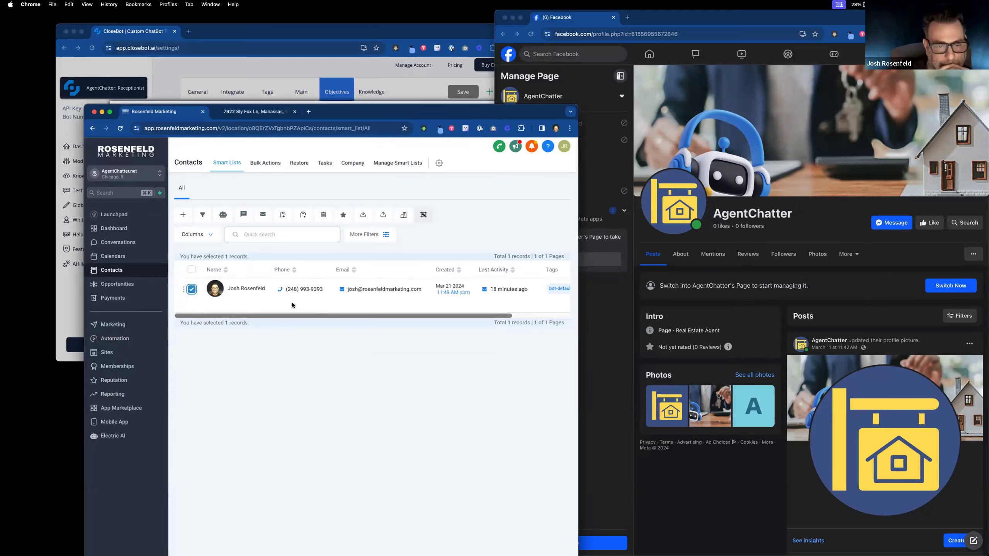
click(323, 217)
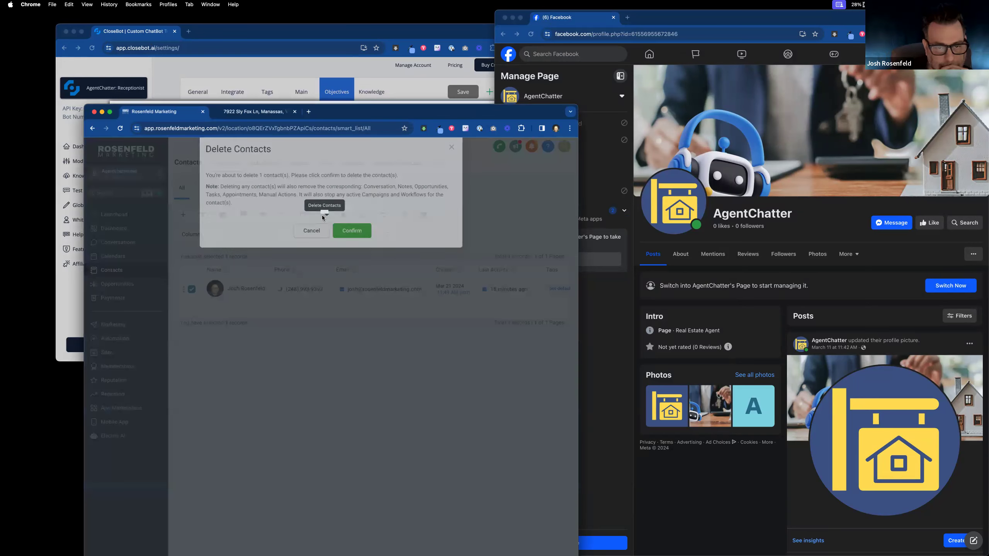
click(349, 248)
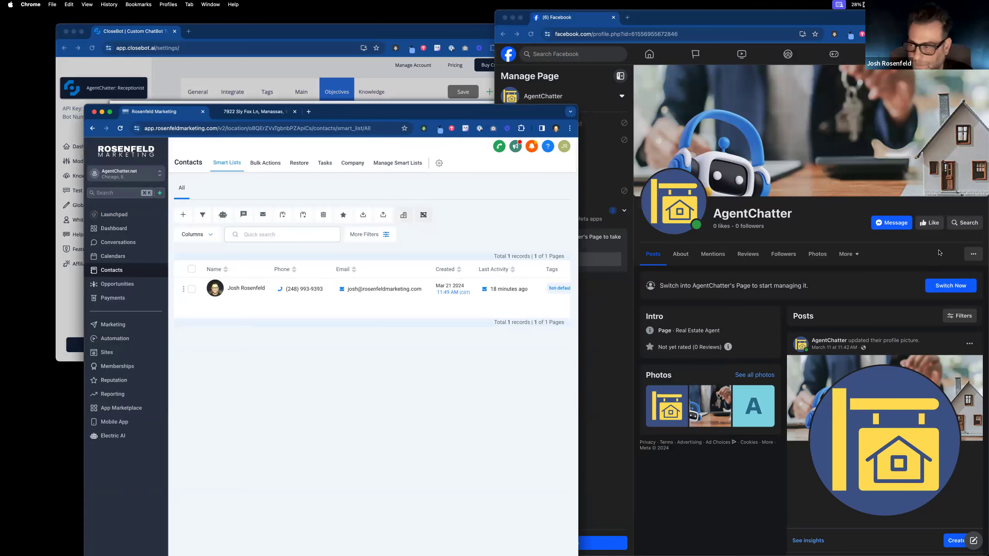
click(893, 224)
click(892, 224)
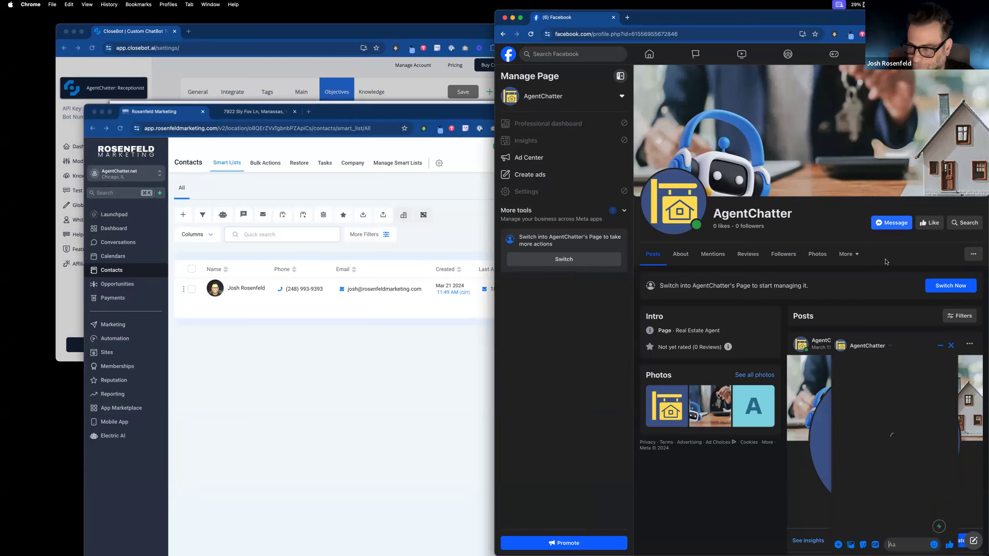
Step: Send 'hi' to AgentChatter and close the Receptionist's Agent Type objective details
text(hi)
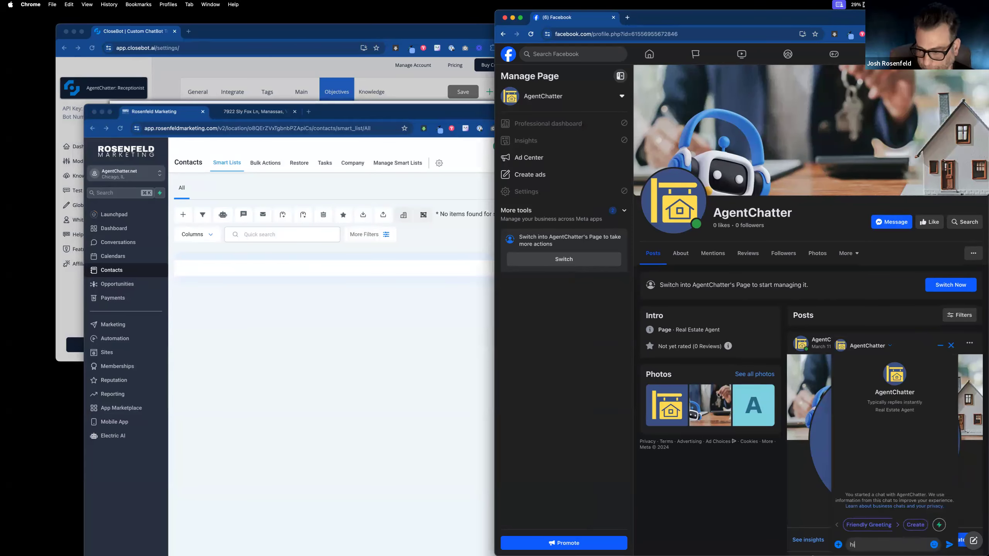
key(Return)
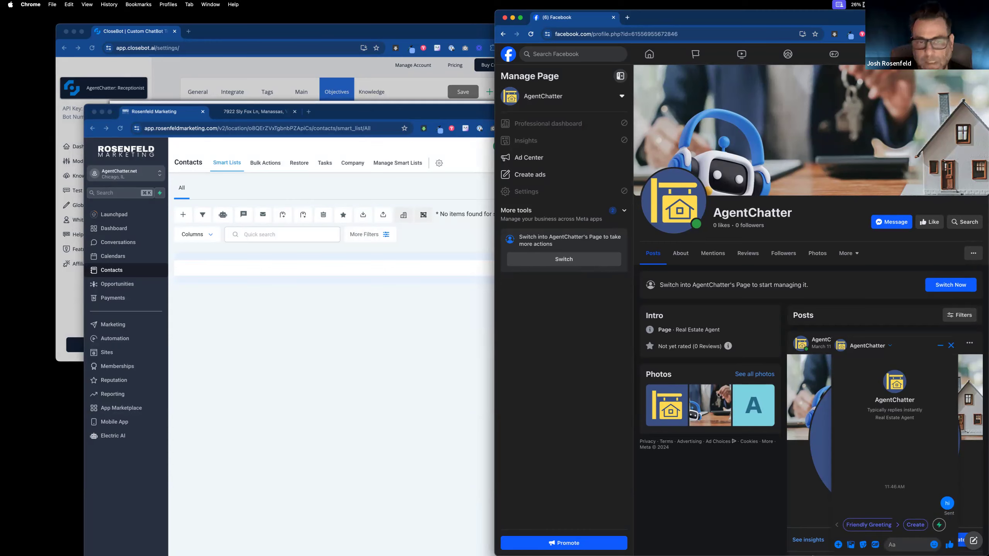
click(392, 363)
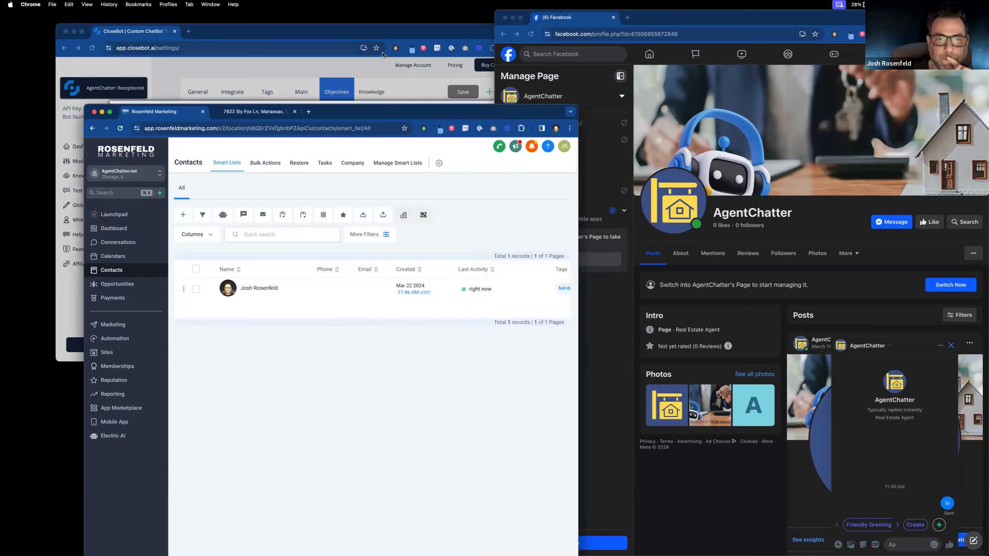
click(371, 71)
click(301, 73)
click(303, 98)
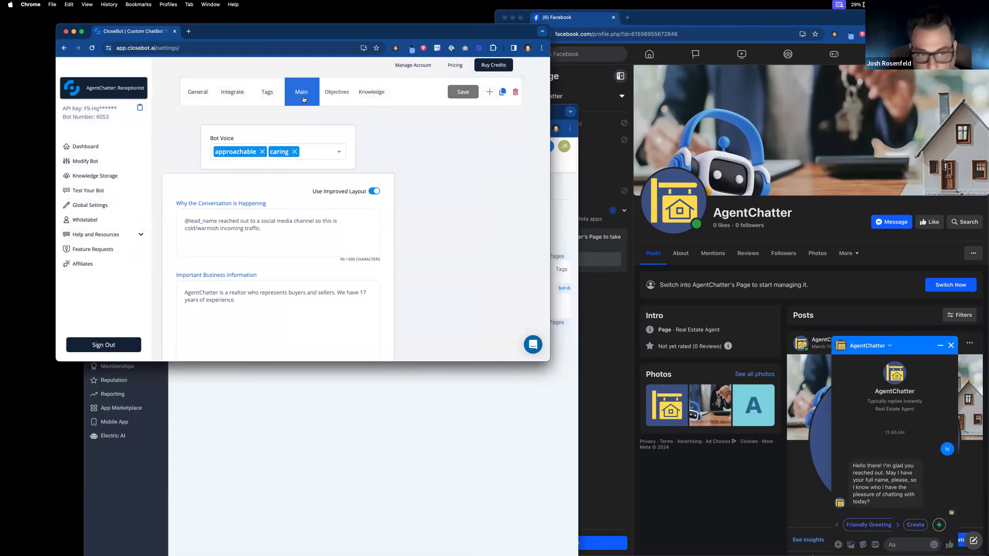
mouse_move(315, 238)
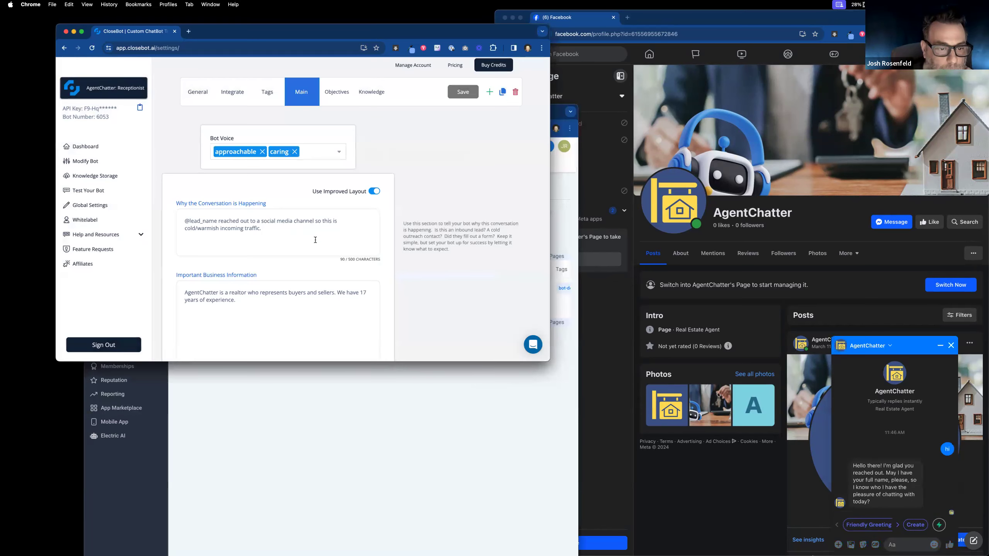
Step: Answer the bot's name request with the lead's full name, then open the CloseBot dashboard
click(910, 544)
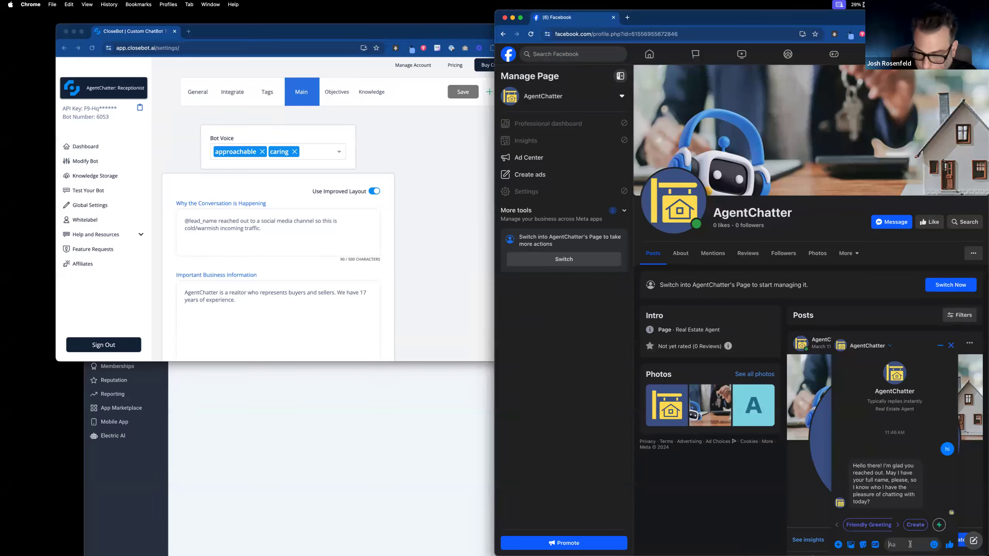
key(Return)
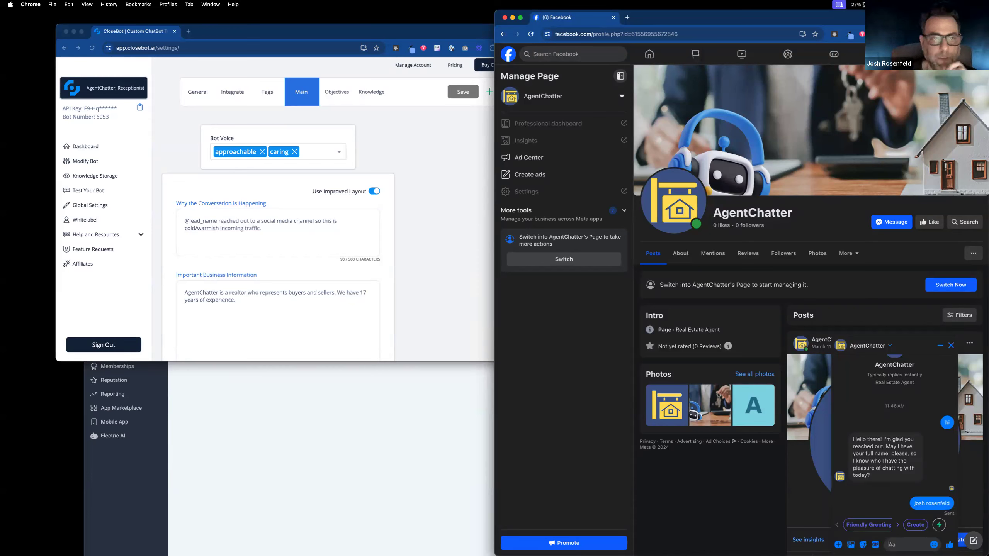
click(87, 148)
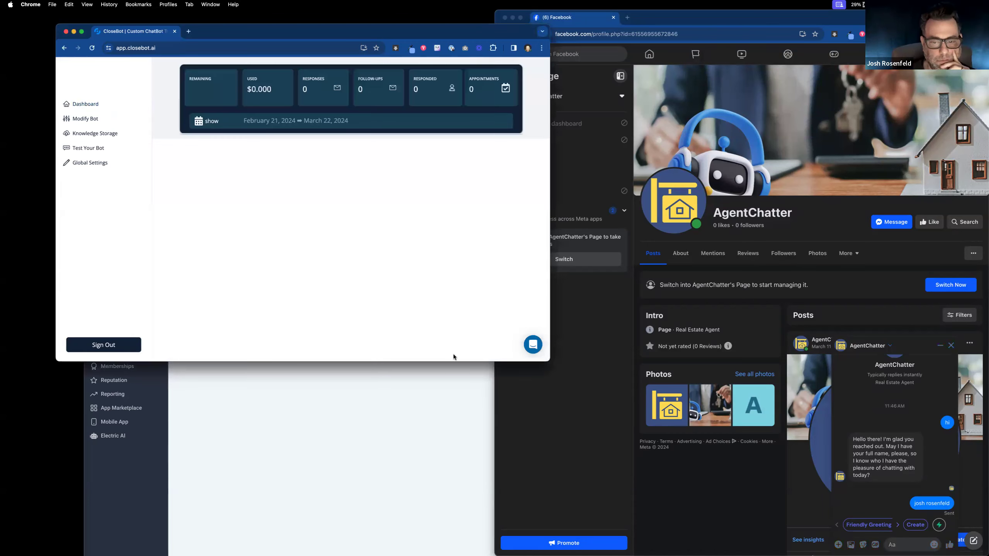
Step: Enlarge the CloseBot dashboard, send the lead's phone number in Messenger, and type an e-mail address
drag(444, 361, 445, 478)
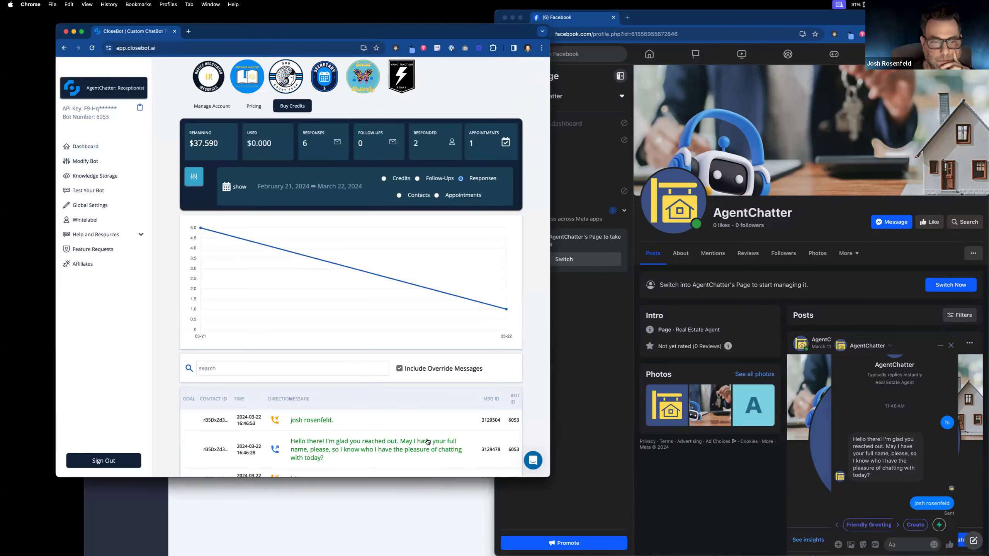
scroll(349, 361, down, 3)
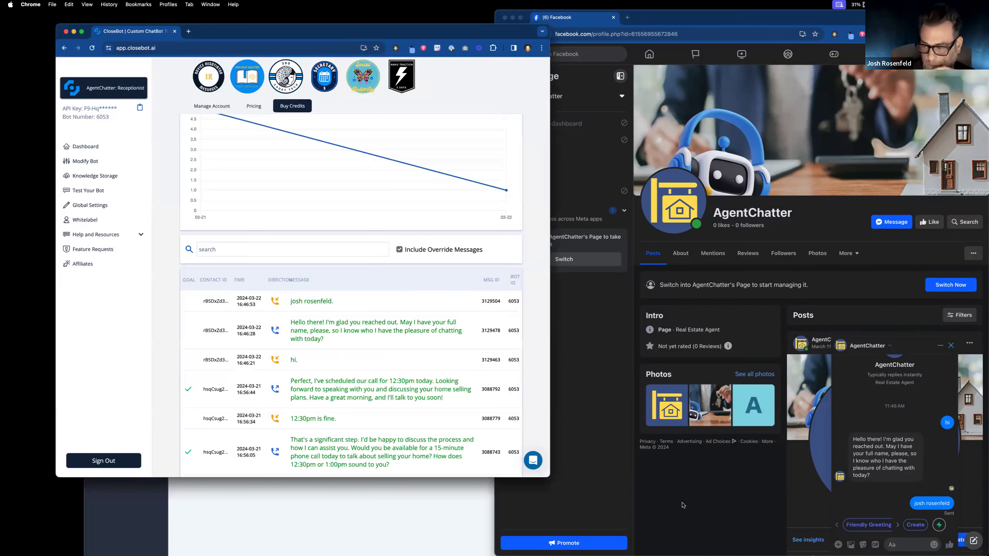
click(906, 542)
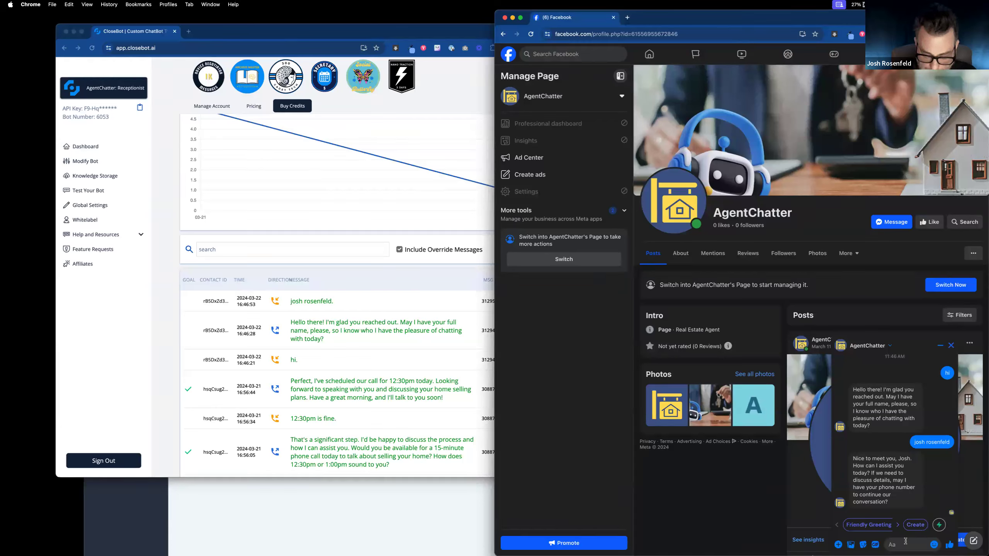
text(suer 24)
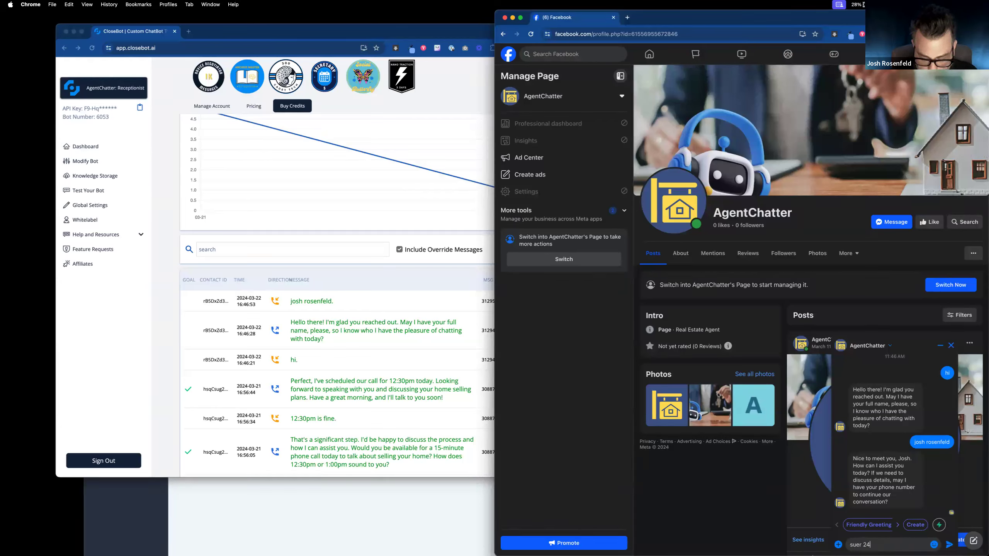
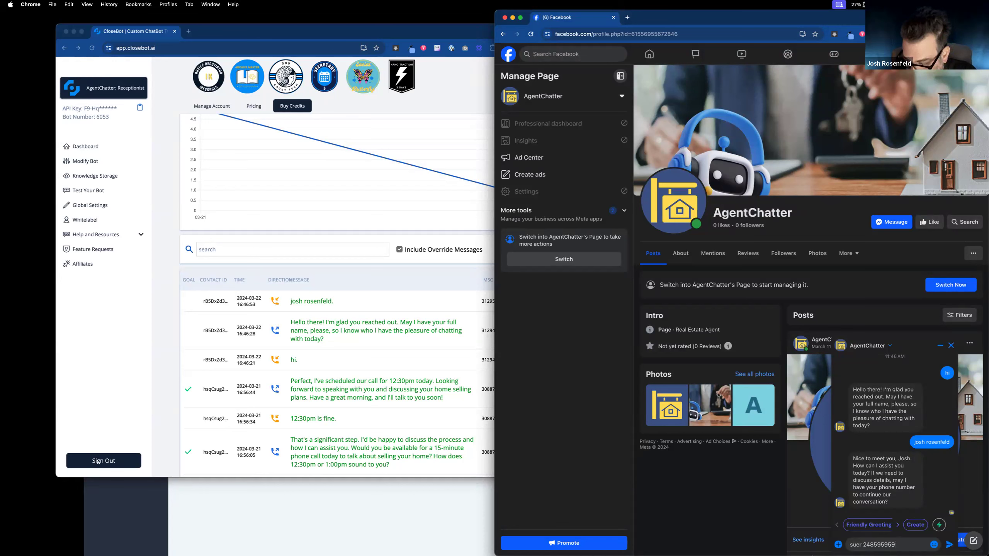
key(Return)
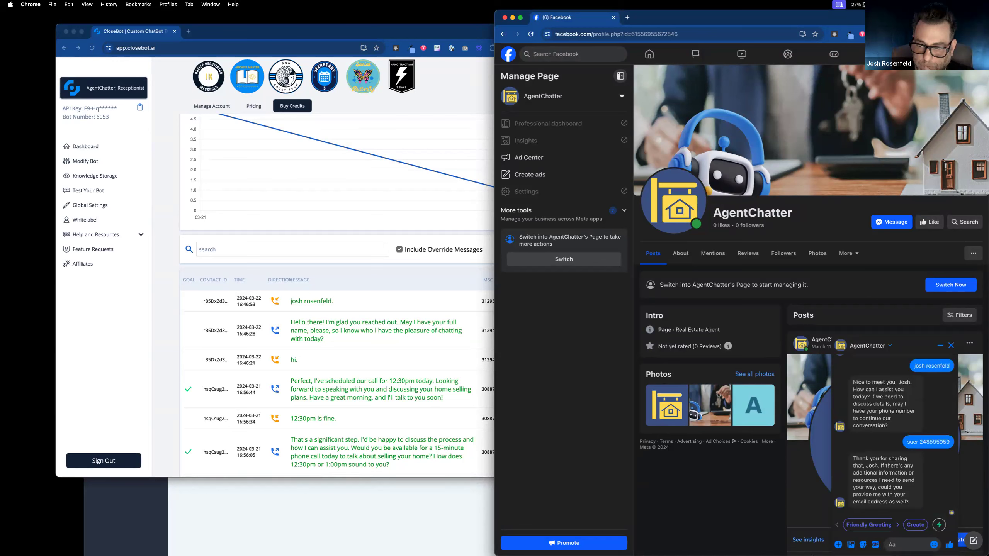
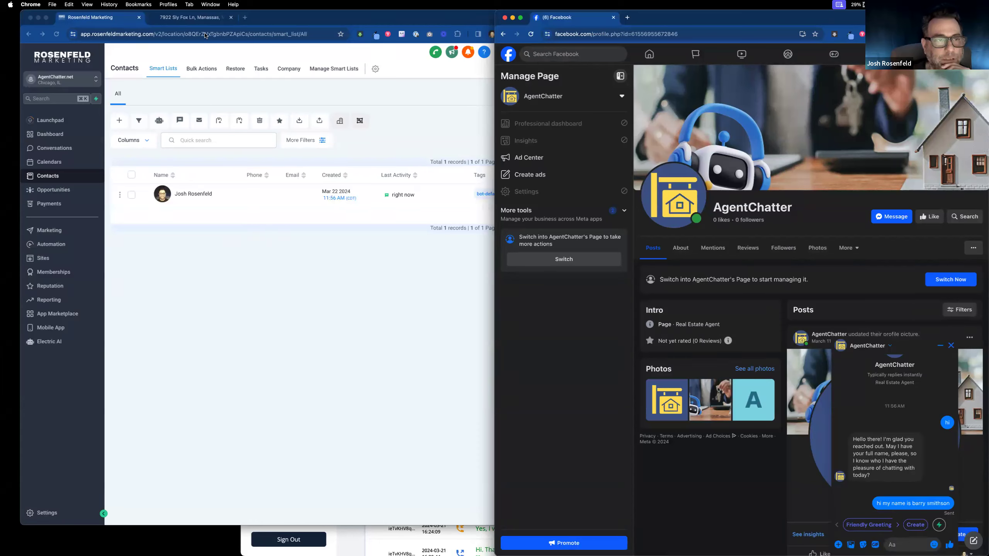
Step: Move the property page aside and bring the CloseBot receptionist bot's message log forward
drag(311, 21, 303, 72)
click(295, 45)
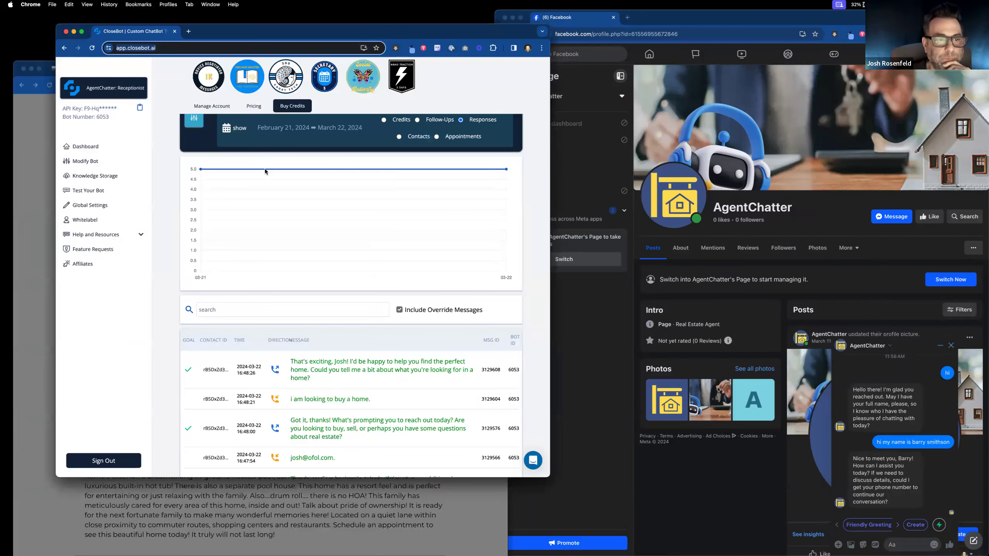
Step: Open the Summary logs for the lead's 'hi my name is…' message, showing name as a finished goal
click(92, 163)
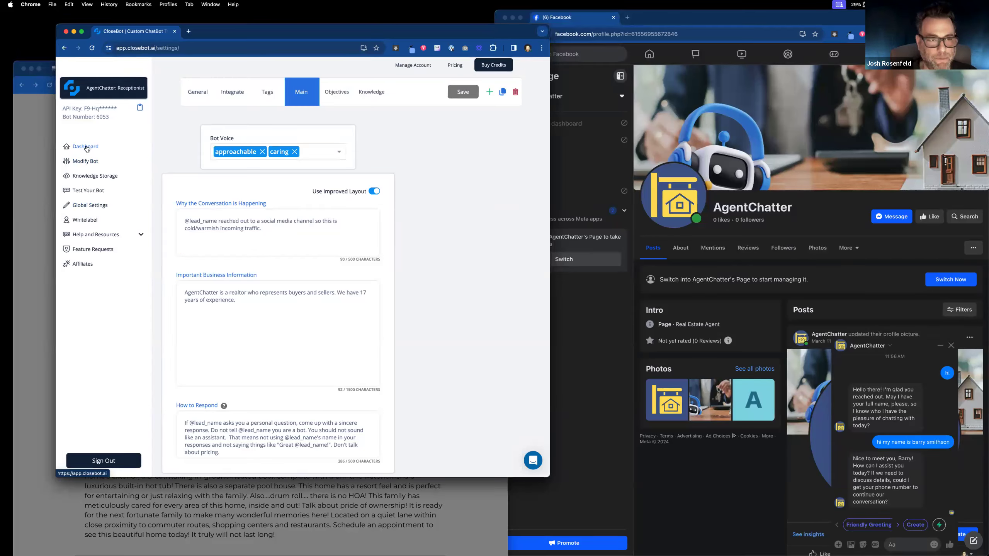
click(87, 148)
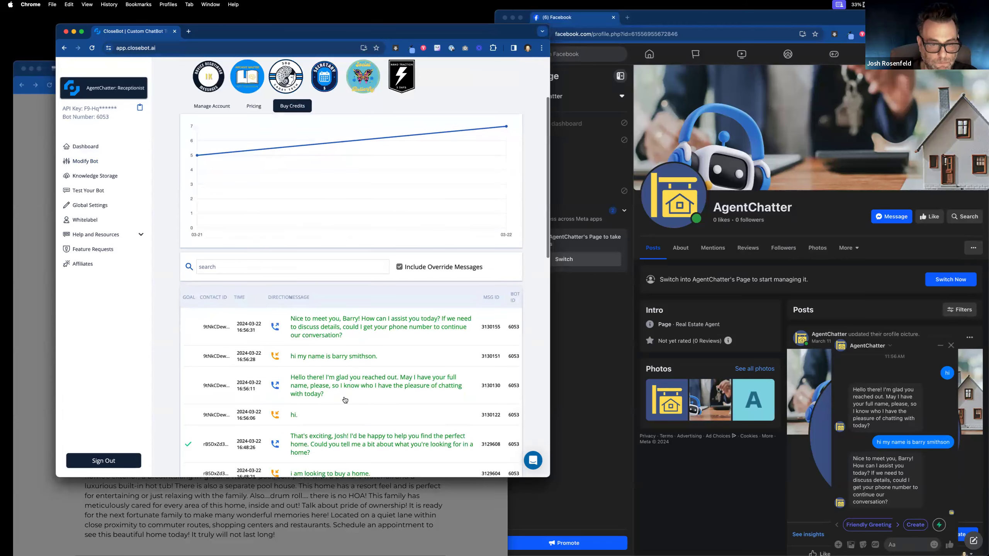
click(337, 356)
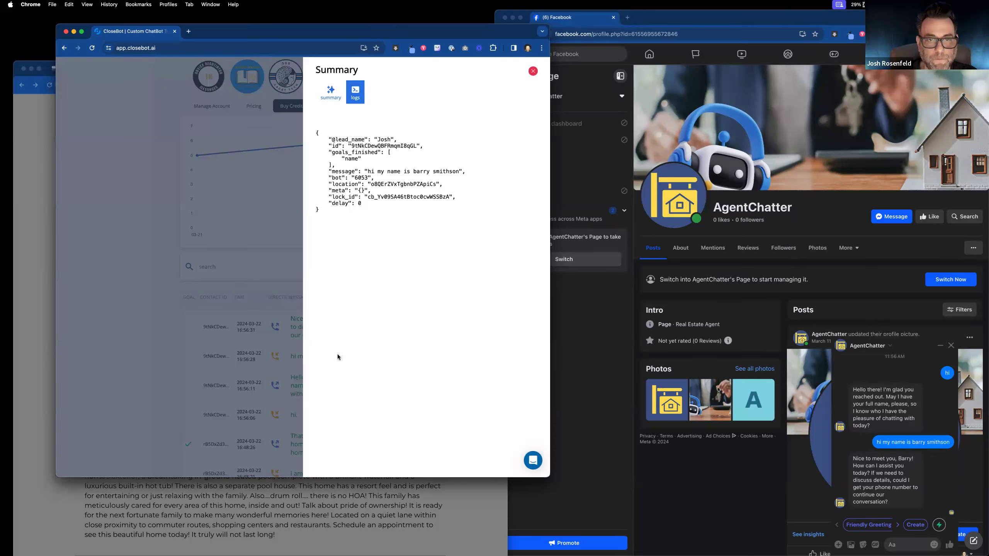
Step: Inspect the bot's latest reply: its FALSE PHONE note, raw logs and goal check, then close it
click(534, 70)
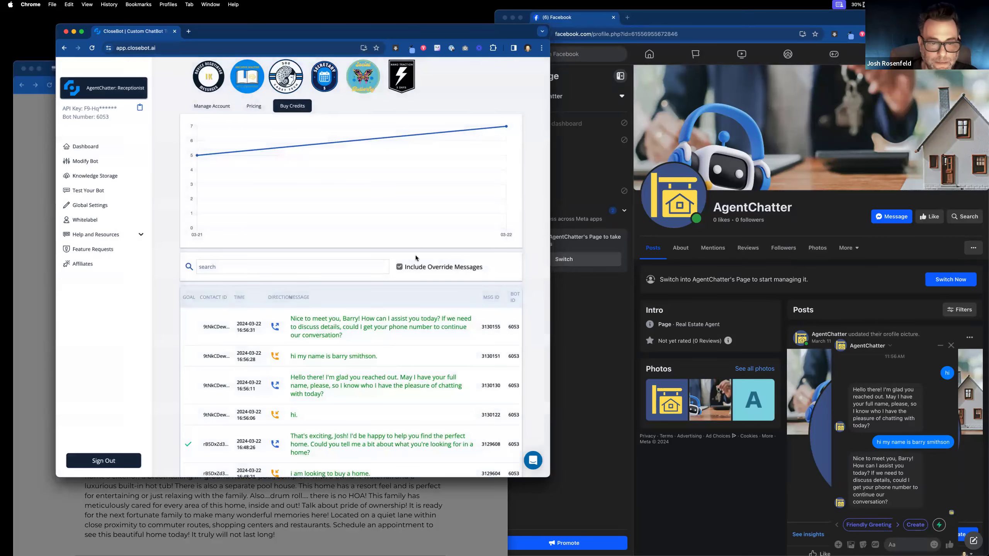
click(352, 329)
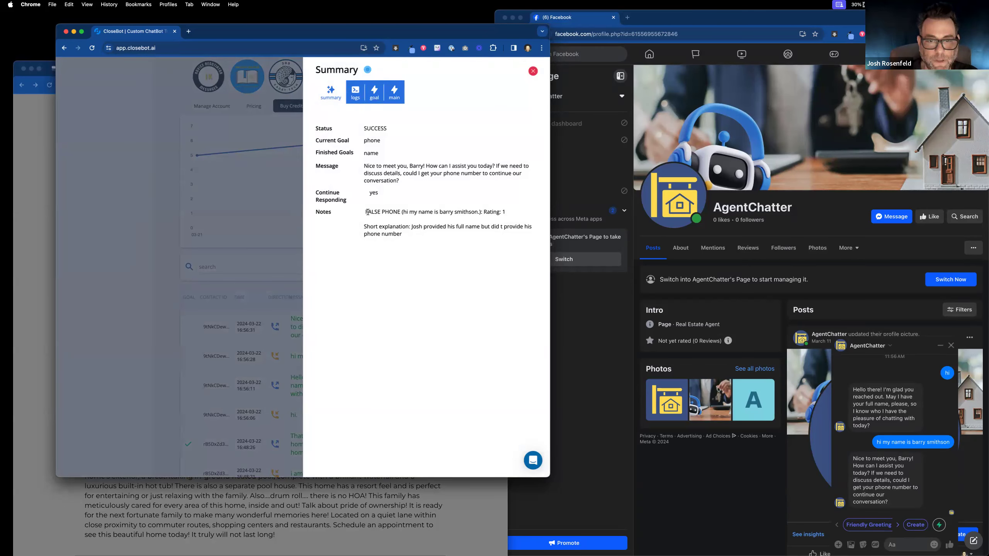
drag(367, 212, 399, 213)
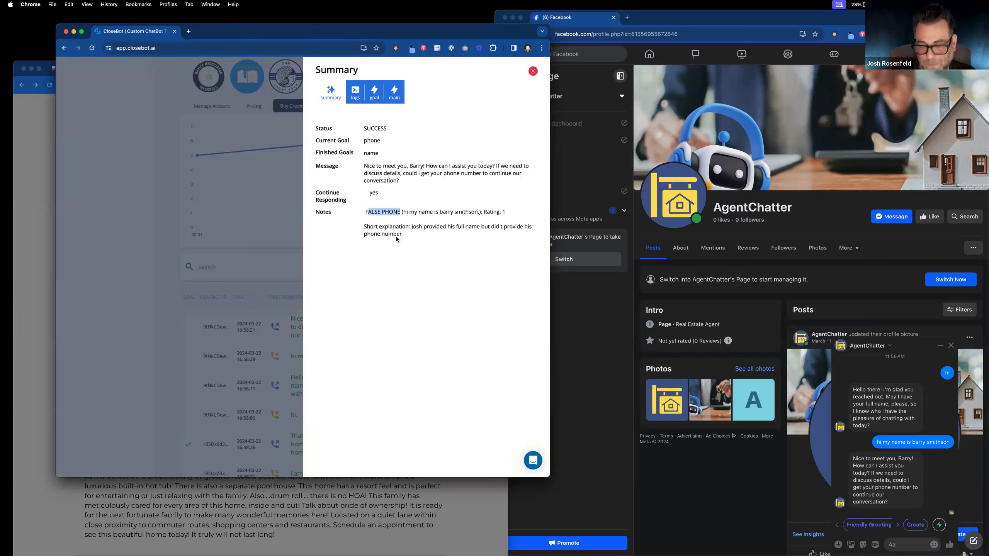
click(355, 91)
click(374, 93)
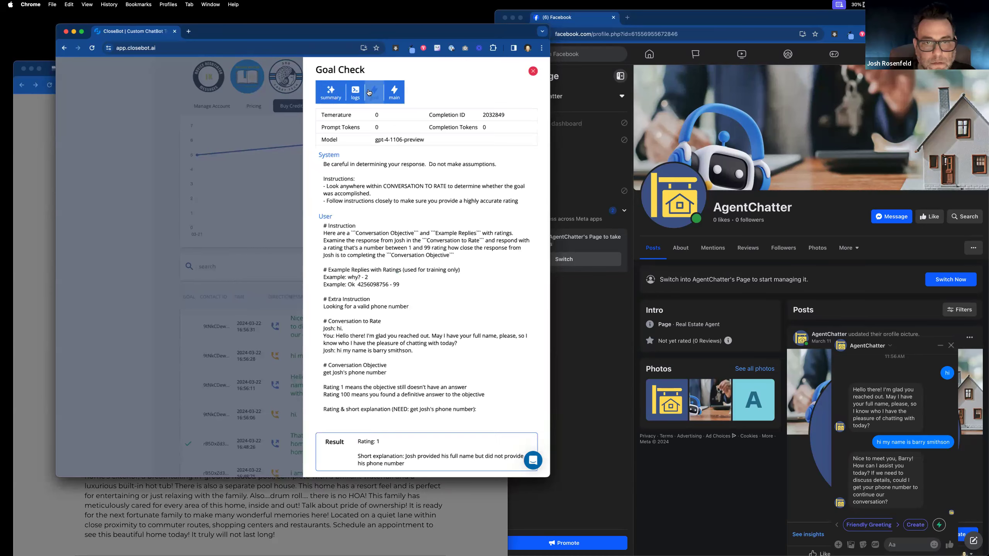
click(254, 320)
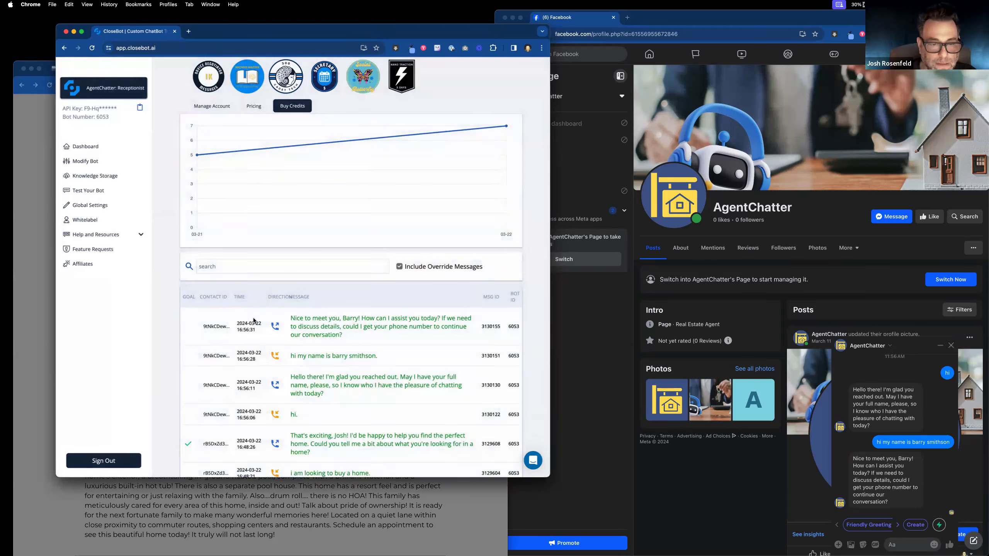
Step: Show the Rosenfeld Marketing Contacts list and bring the Facebook Messenger chat forward
click(31, 155)
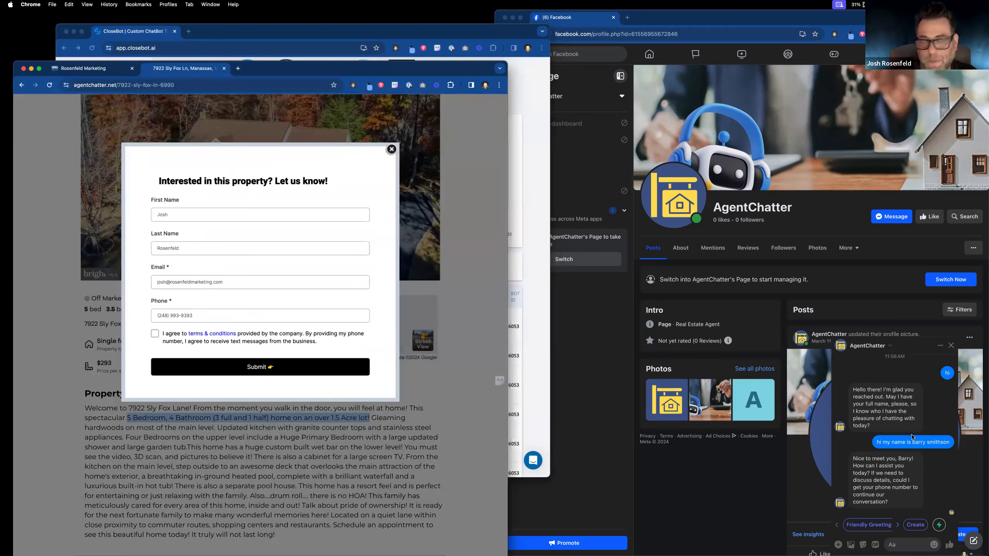
click(99, 75)
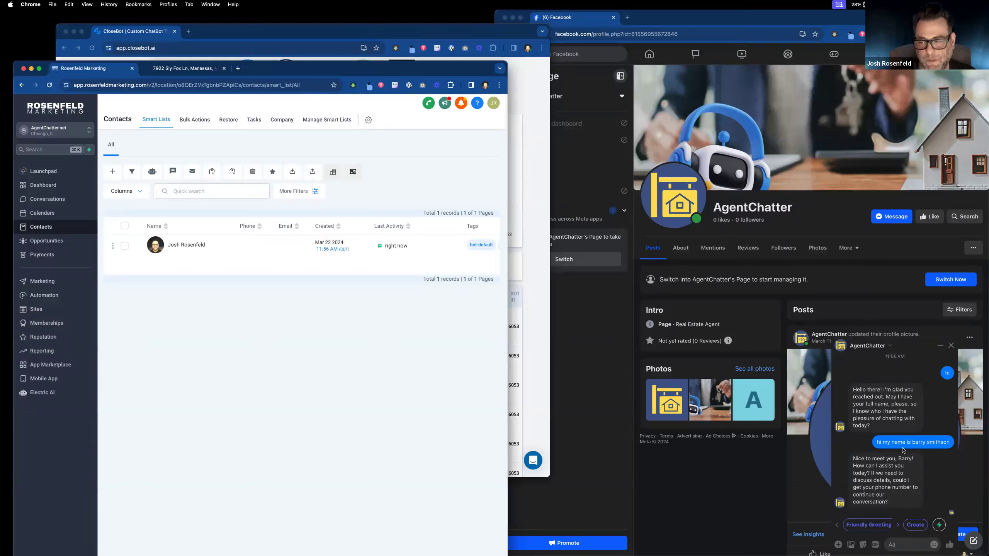
click(905, 547)
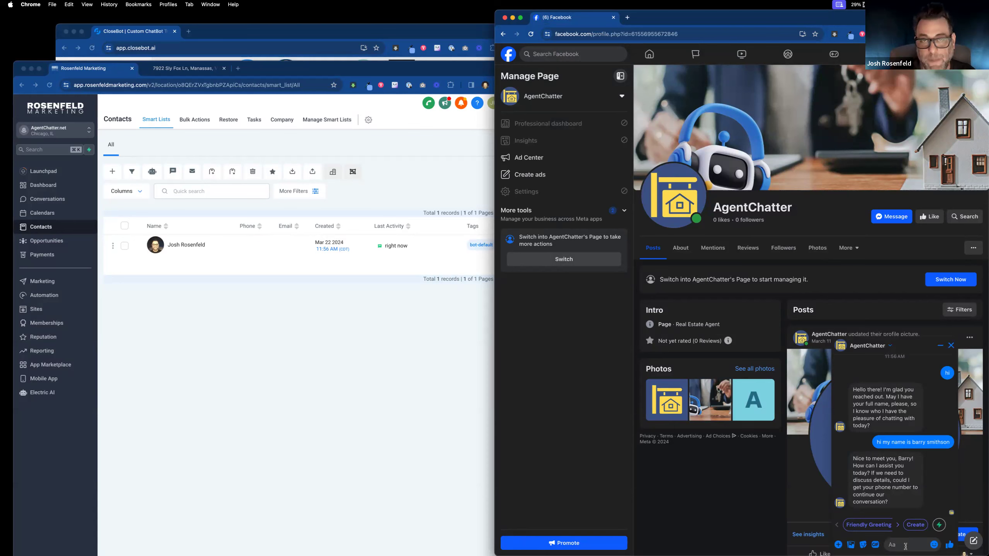
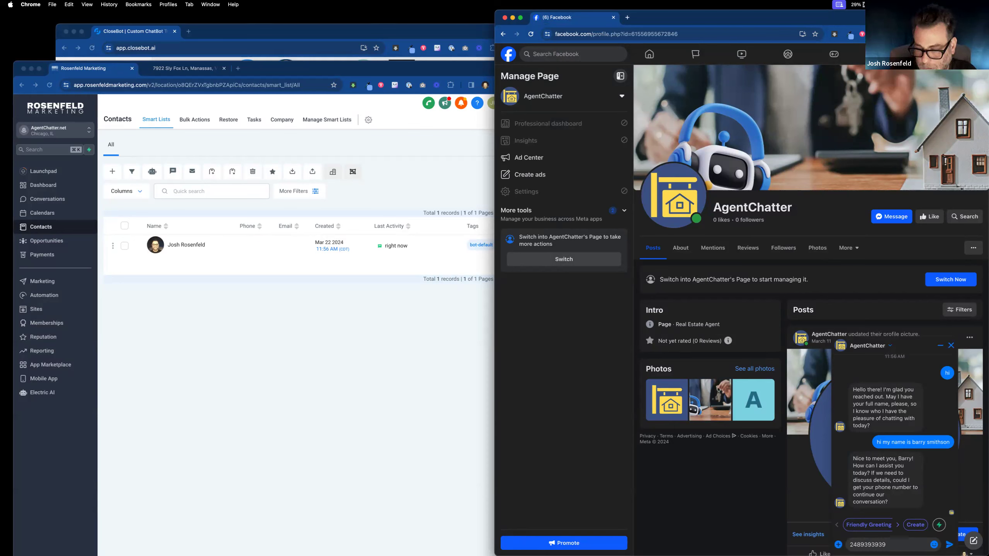
Step: Send the lead's phone number and e-mail address to the bot in Messenger
key(Return)
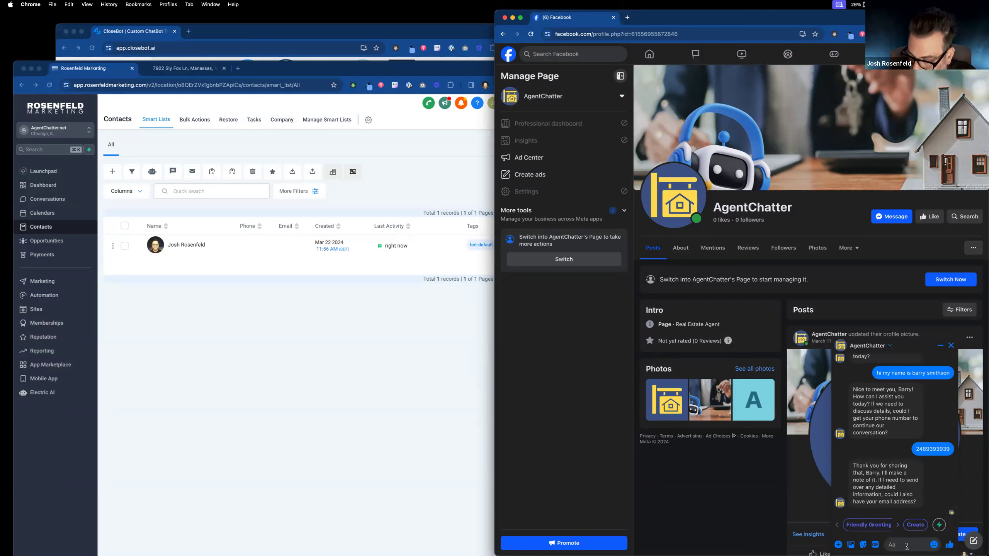
click(907, 547)
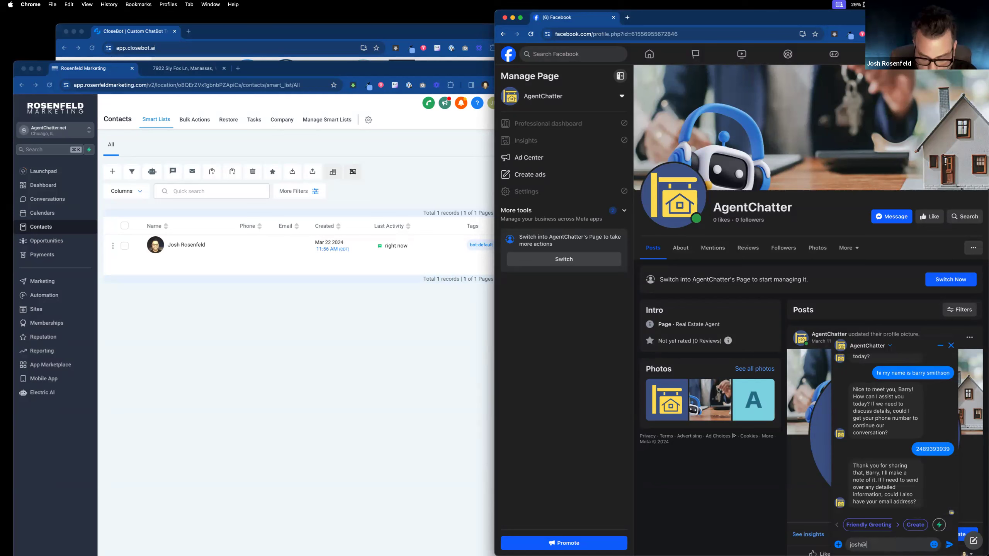
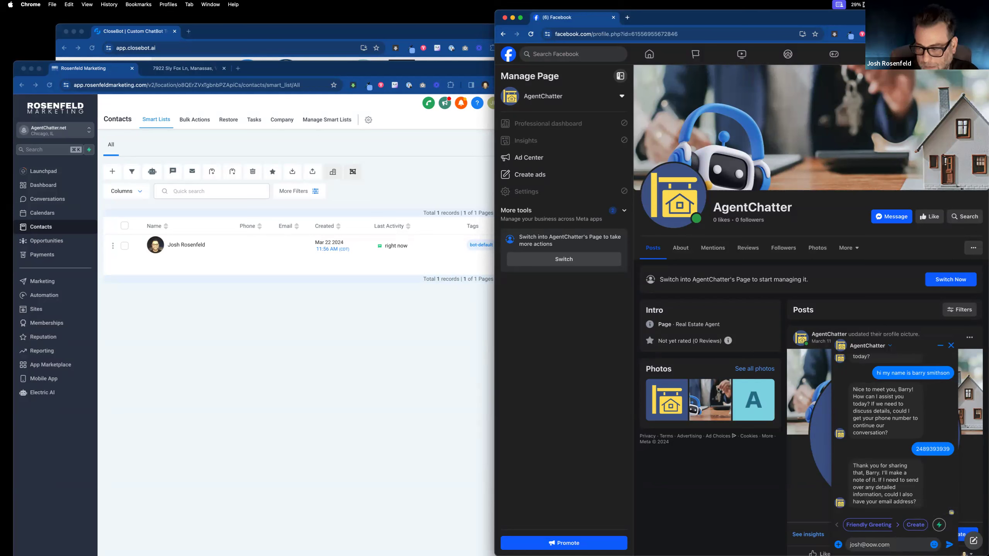
key(Return)
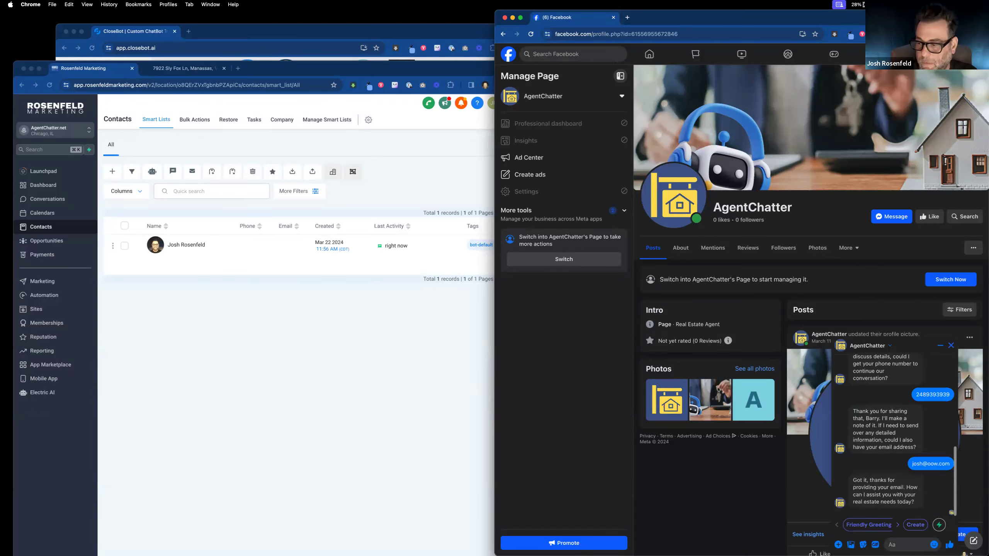
Step: Send 'i want to buy a home', 'a yard' and 'no', then return to CloseBot's bot list
text(i want to buy a home)
key(Return)
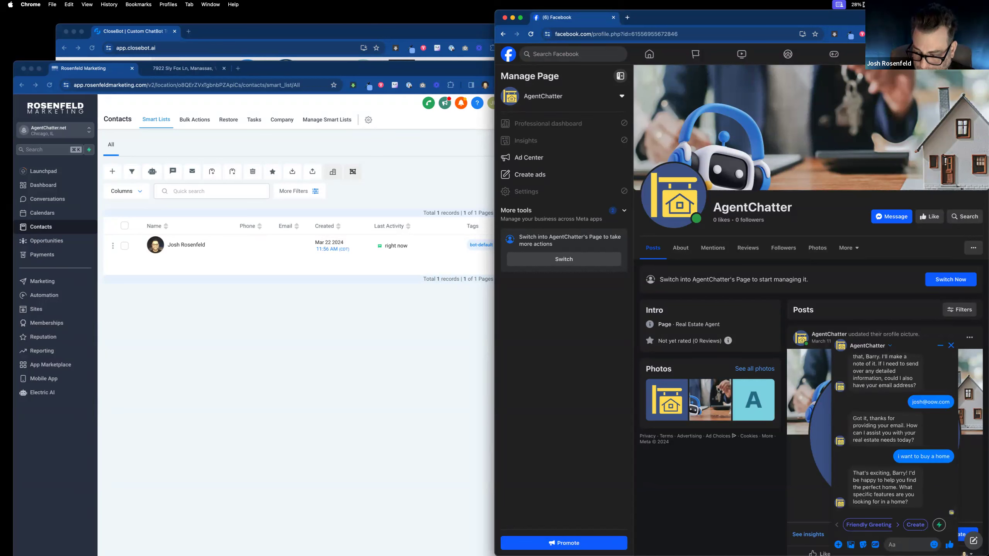
text(a yard)
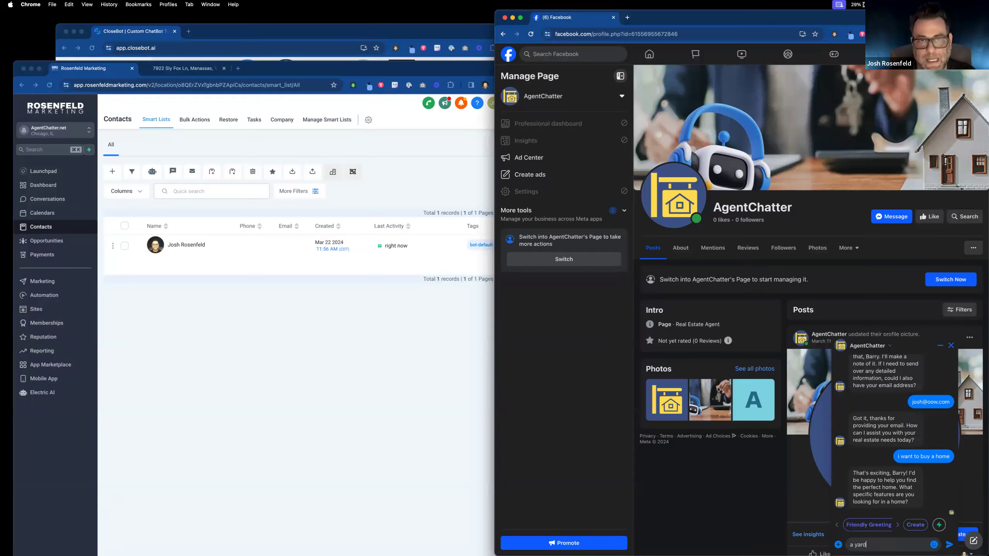
key(Return)
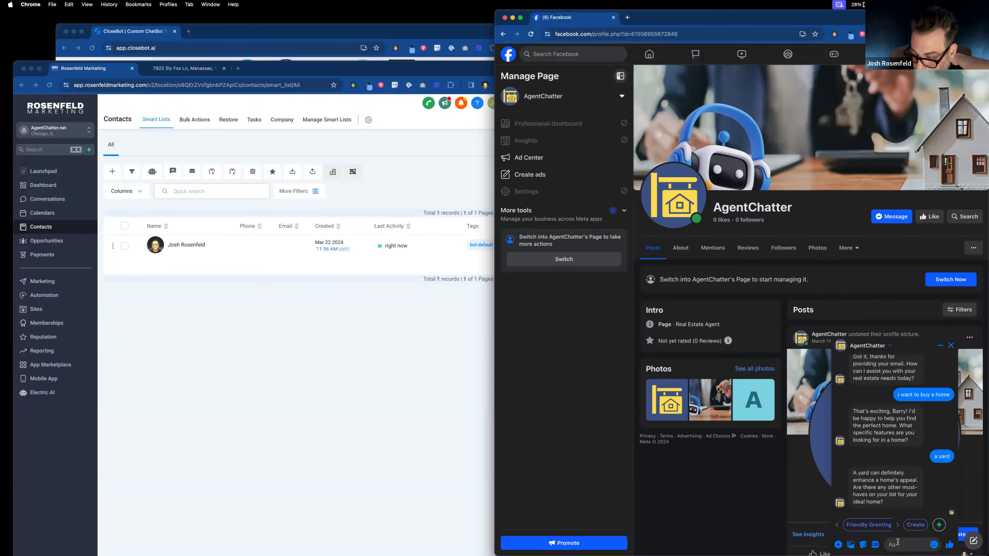
text(no)
key(Return)
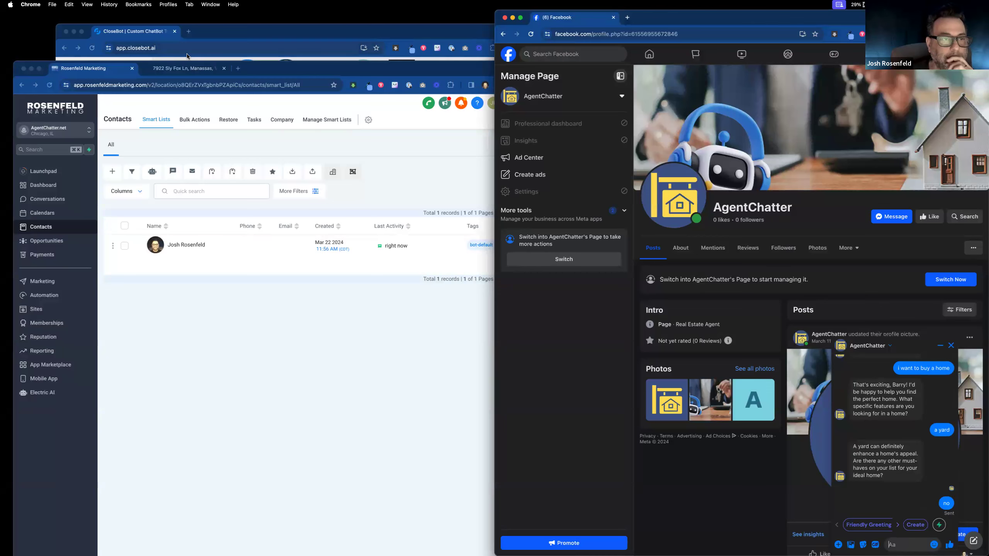
click(213, 45)
click(124, 82)
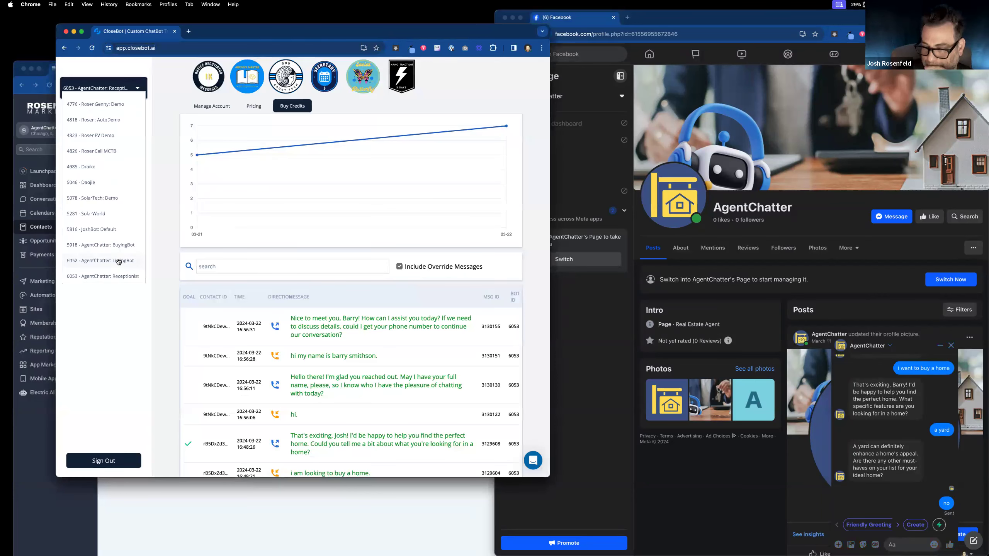
Step: Switch to the 6052 AgentChatter ListingBot and review its objectives, including booking's details
click(118, 262)
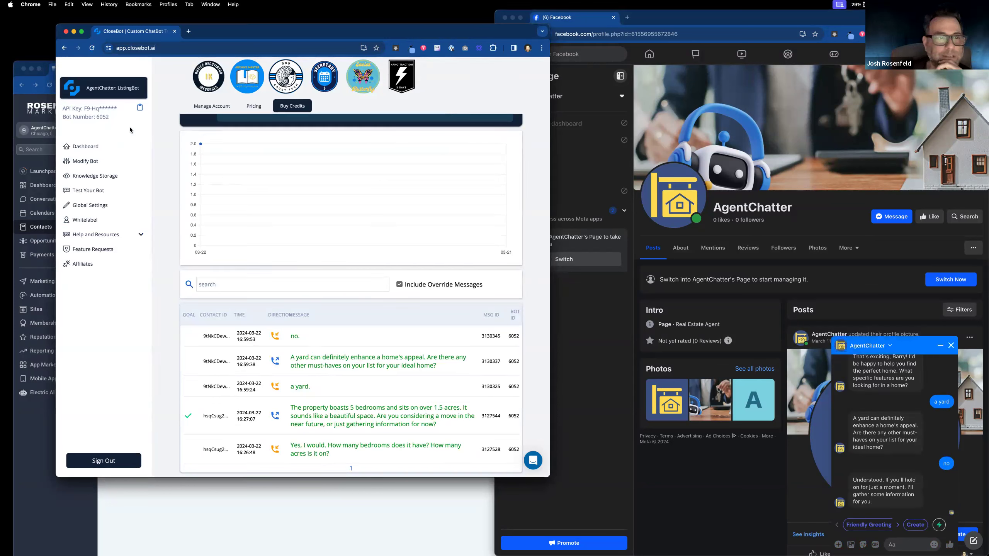
click(97, 161)
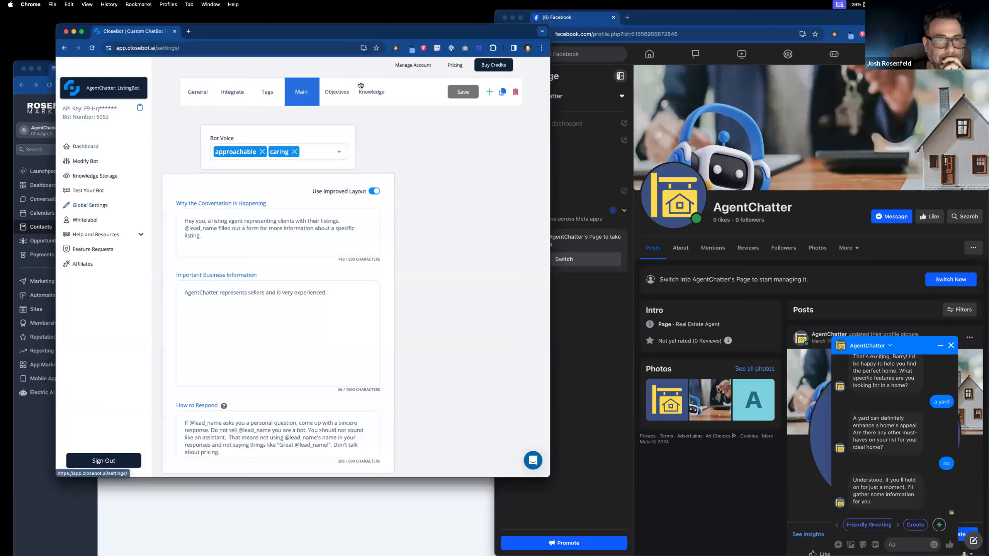
click(337, 93)
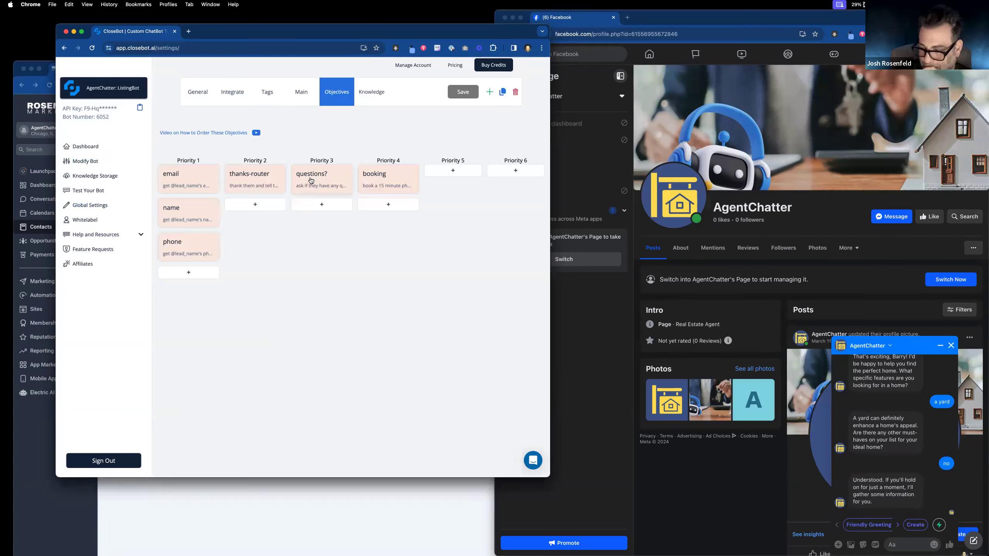
click(383, 183)
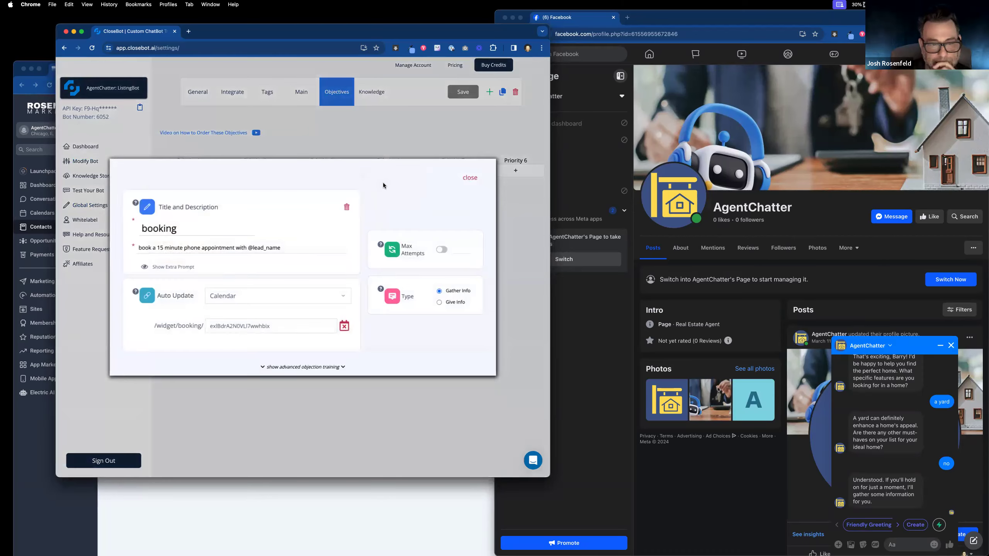
click(469, 178)
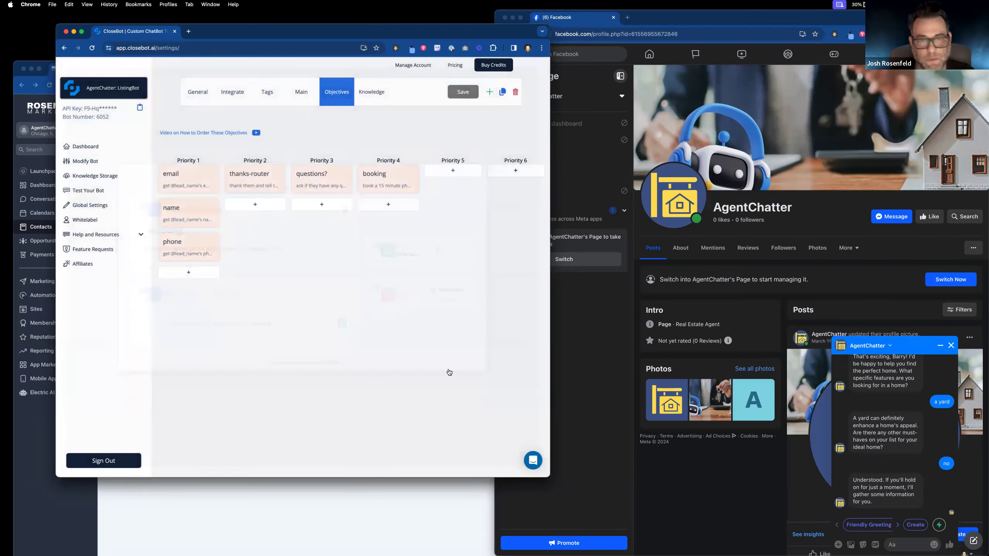